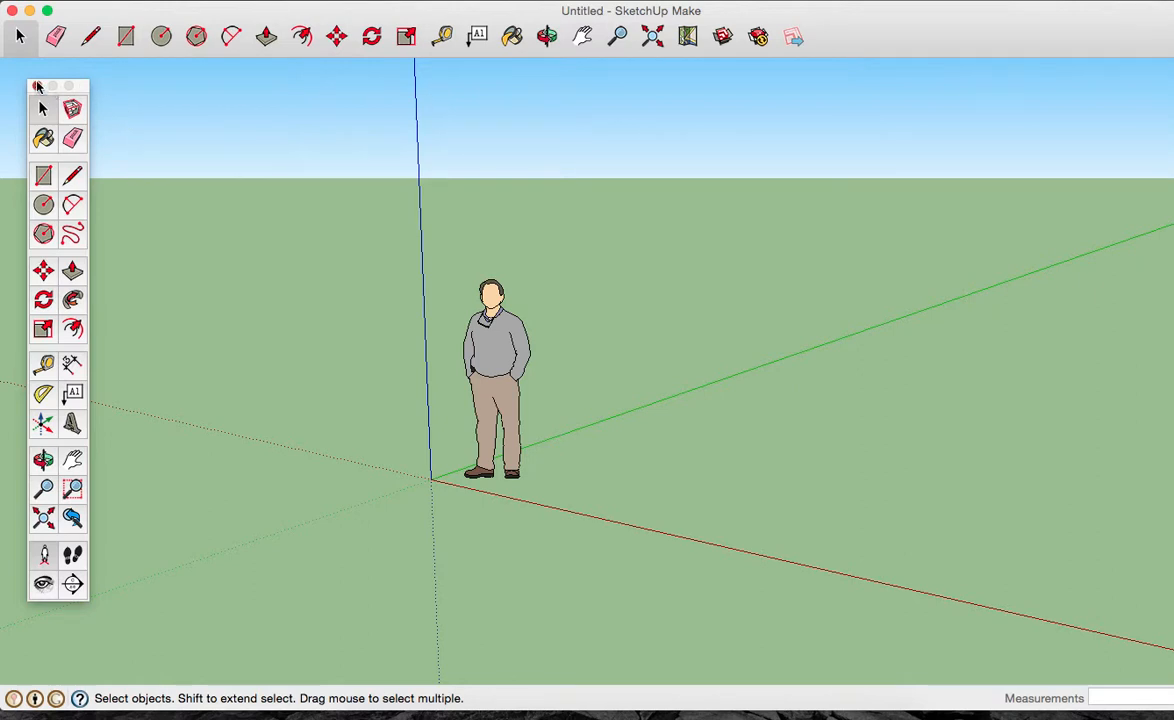
Close the Large Tool Set palette and display it again.
left_click(37, 85)
left_click(232, 0)
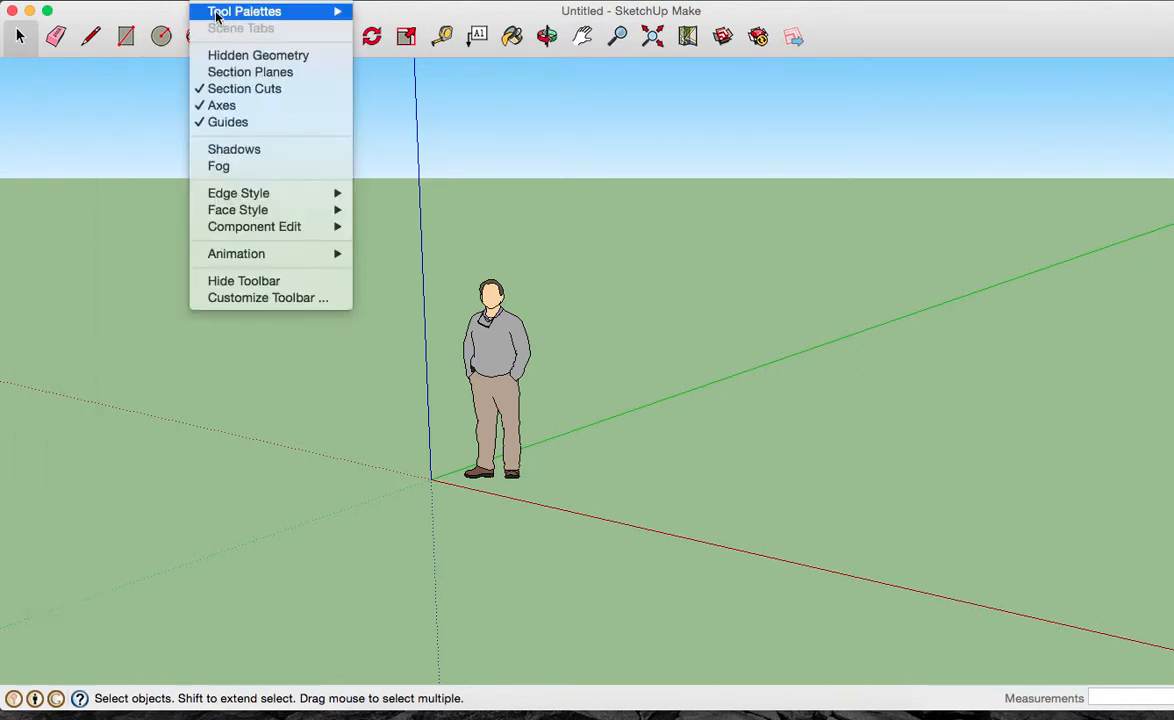
mouse_move(217, 16)
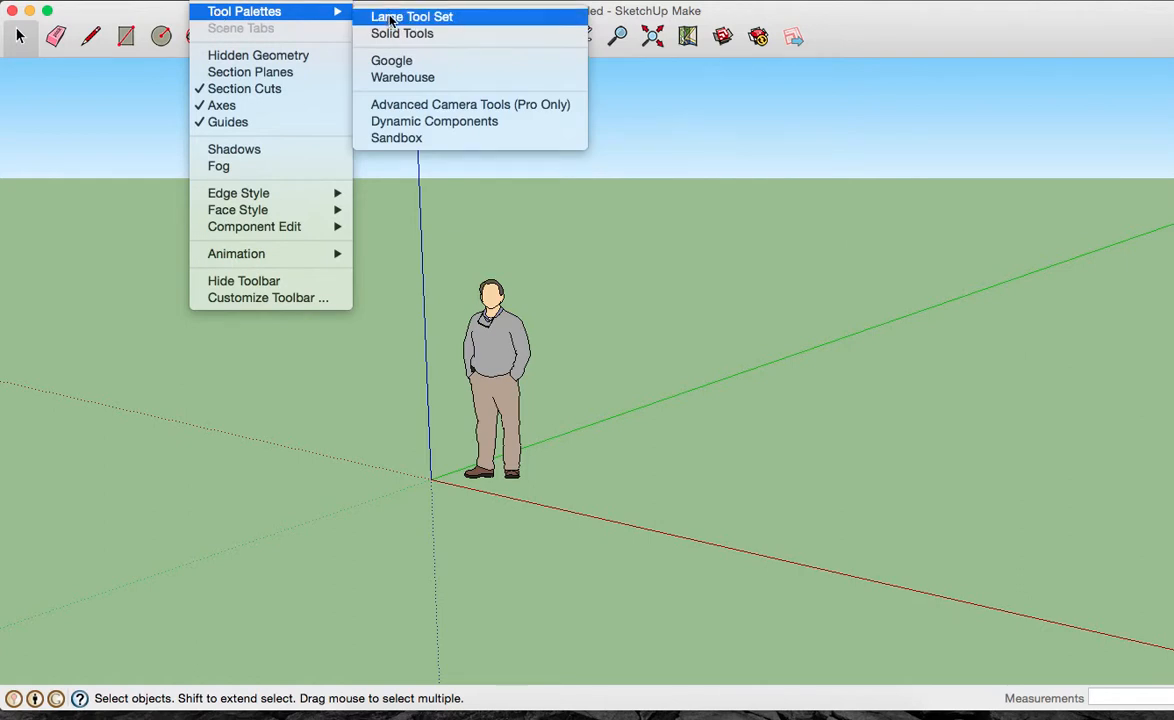
left_click(461, 17)
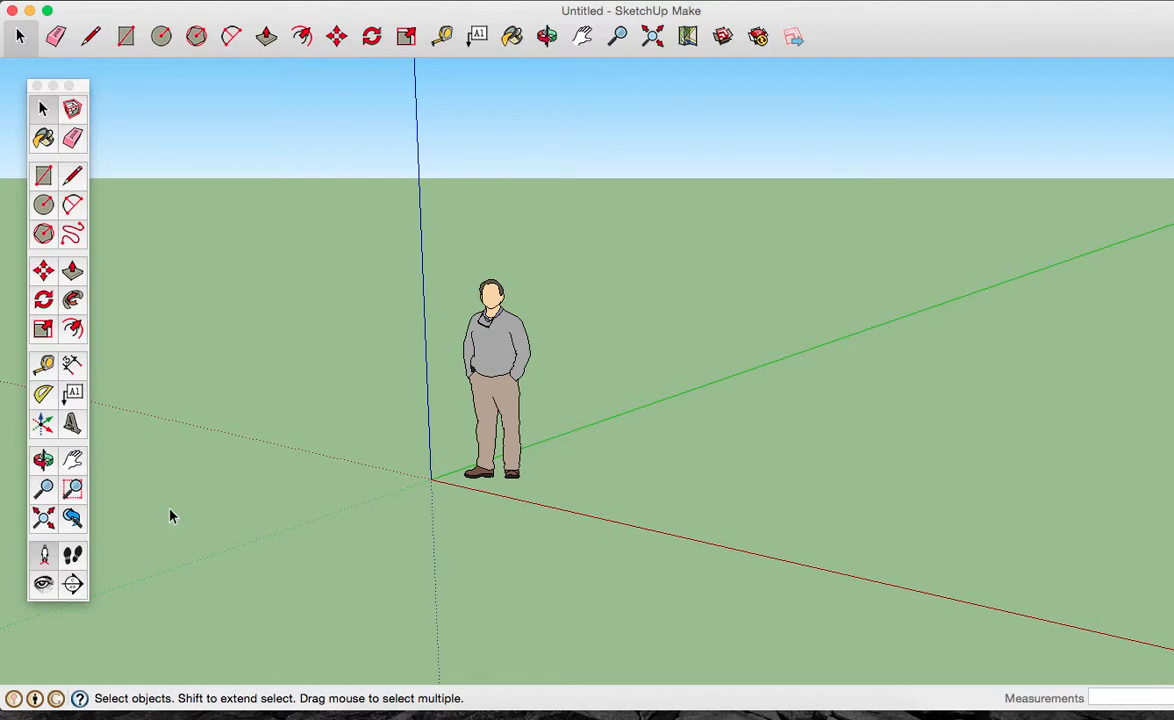
Draw a freehand rectangle about 16' 4" by 29' on the ground beside the figure, and undo it.
scroll(270, 436, "down", 3)
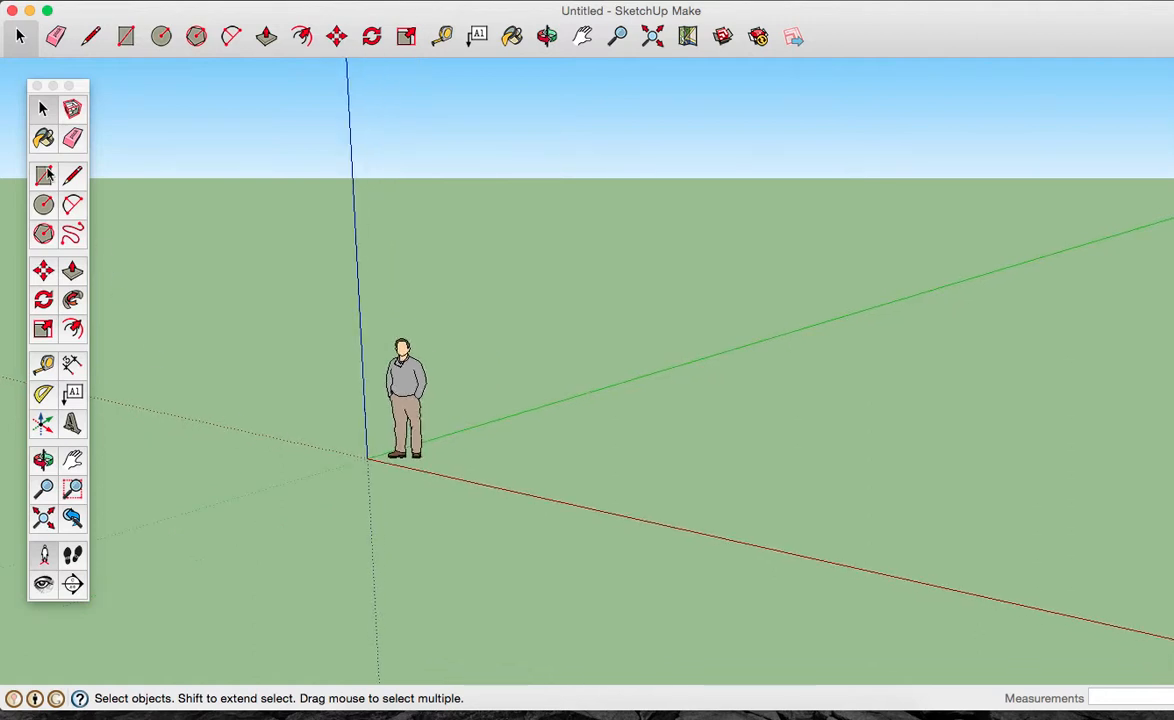
left_click(43, 175)
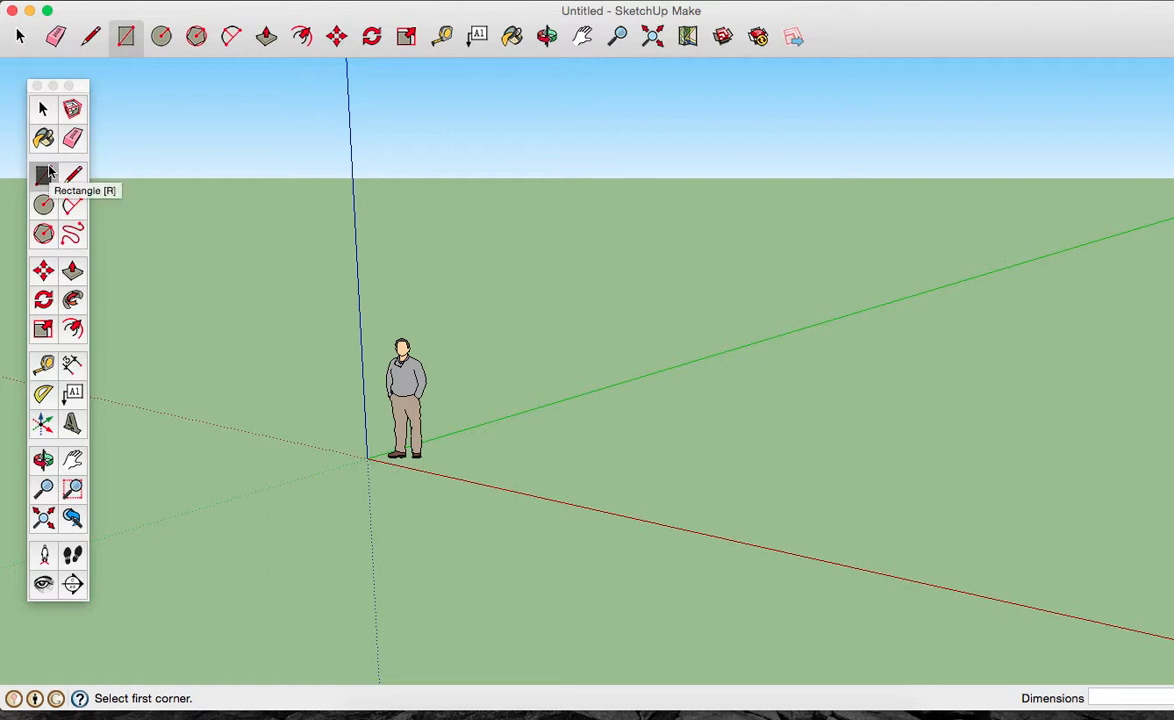
left_click(507, 440)
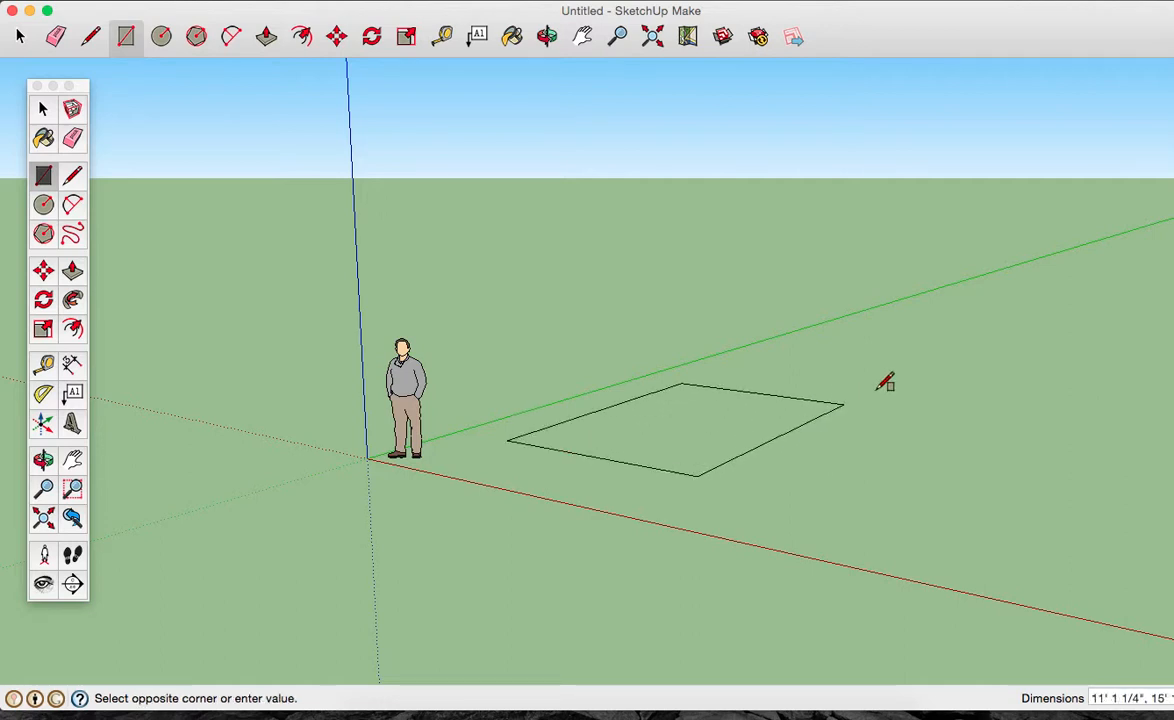
left_click(990, 378)
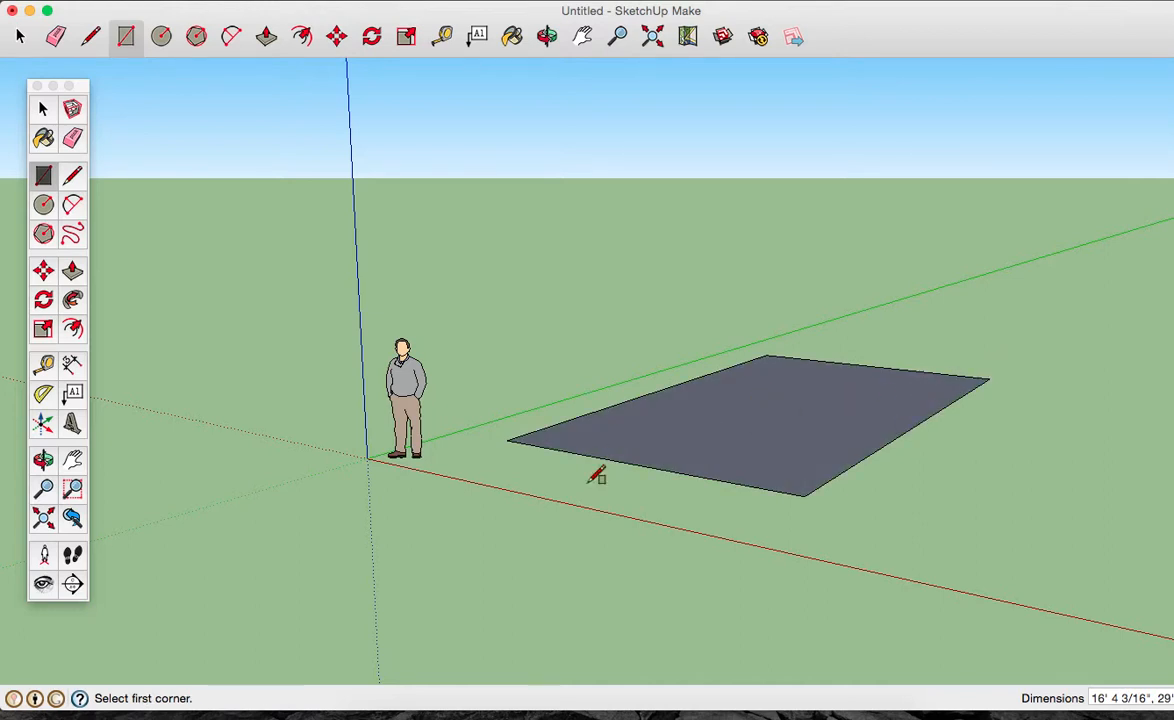
key("super+z")
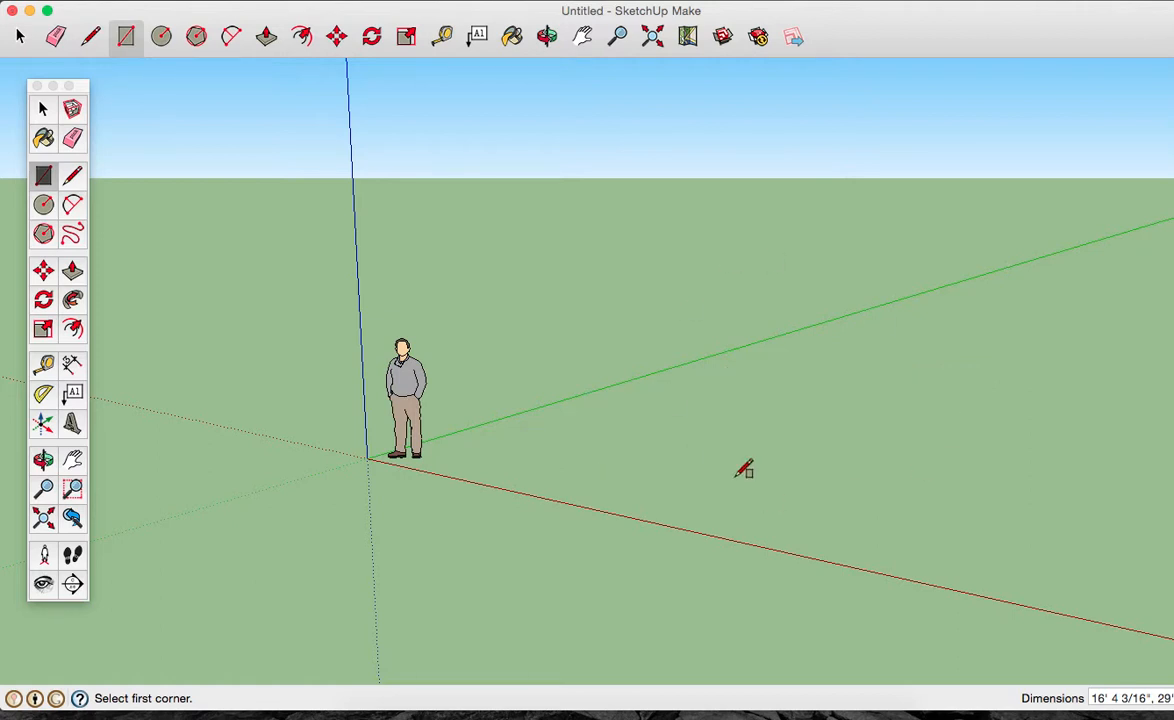
left_click(165, 0)
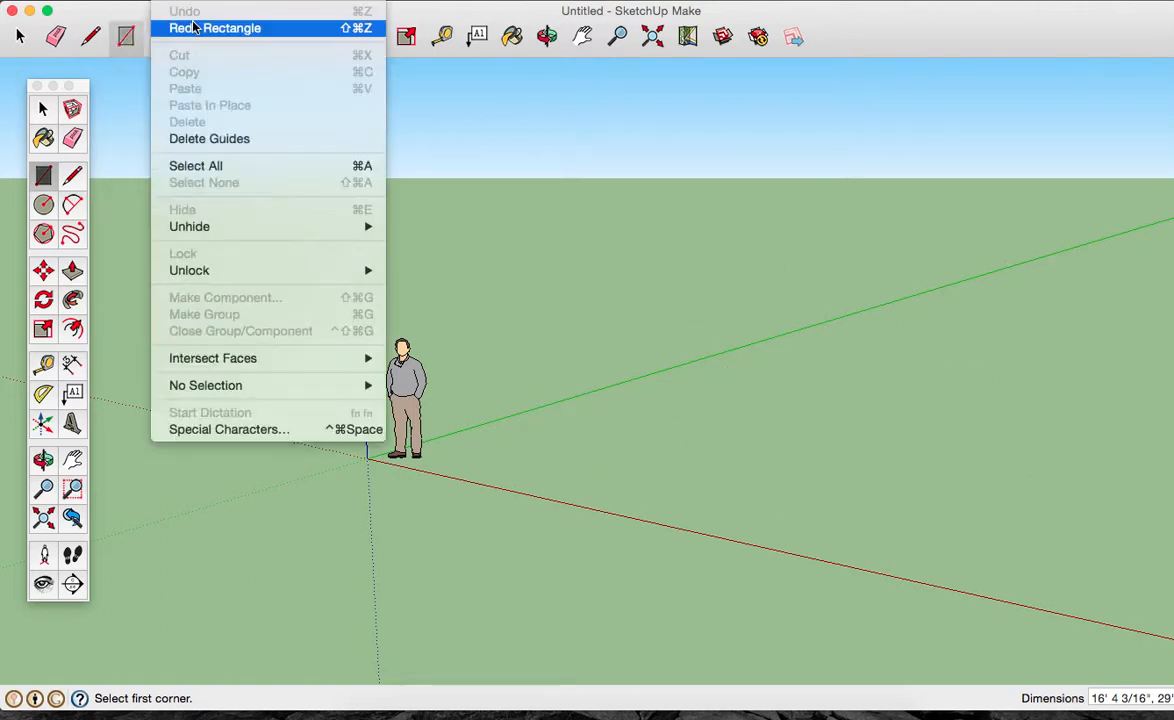
left_click(168, 3)
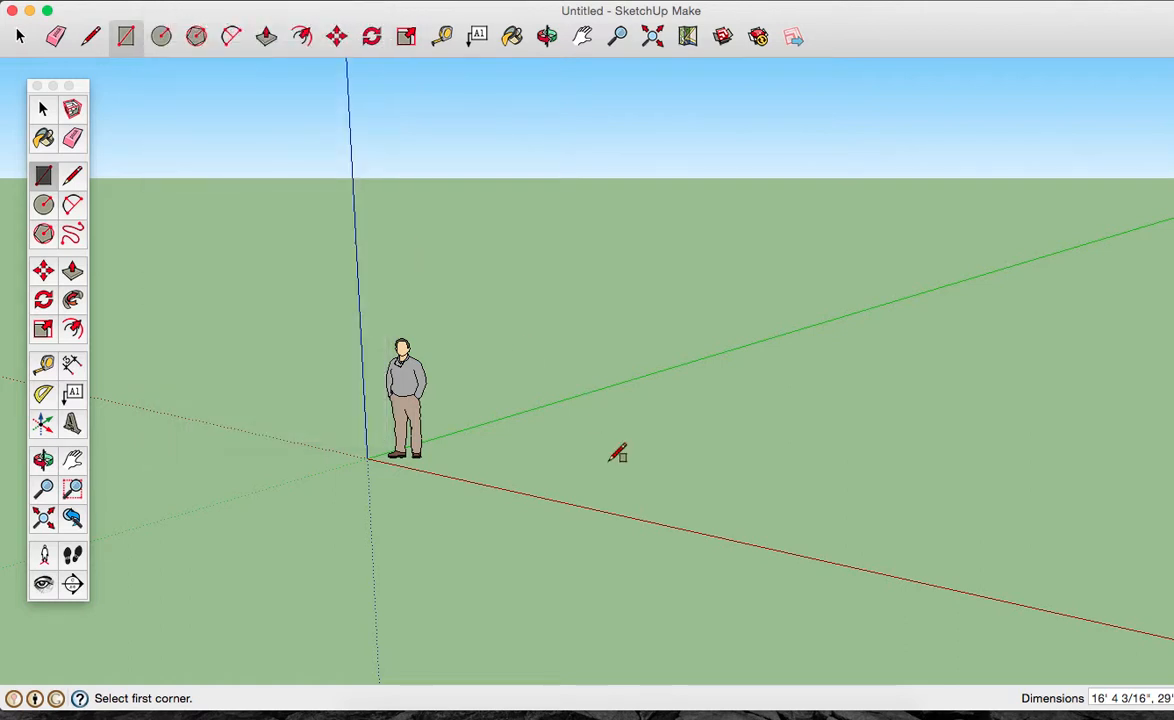
Draw a rectangle with dimensions 6',3' on the ground beside the figure, and undo it.
left_click(540, 450)
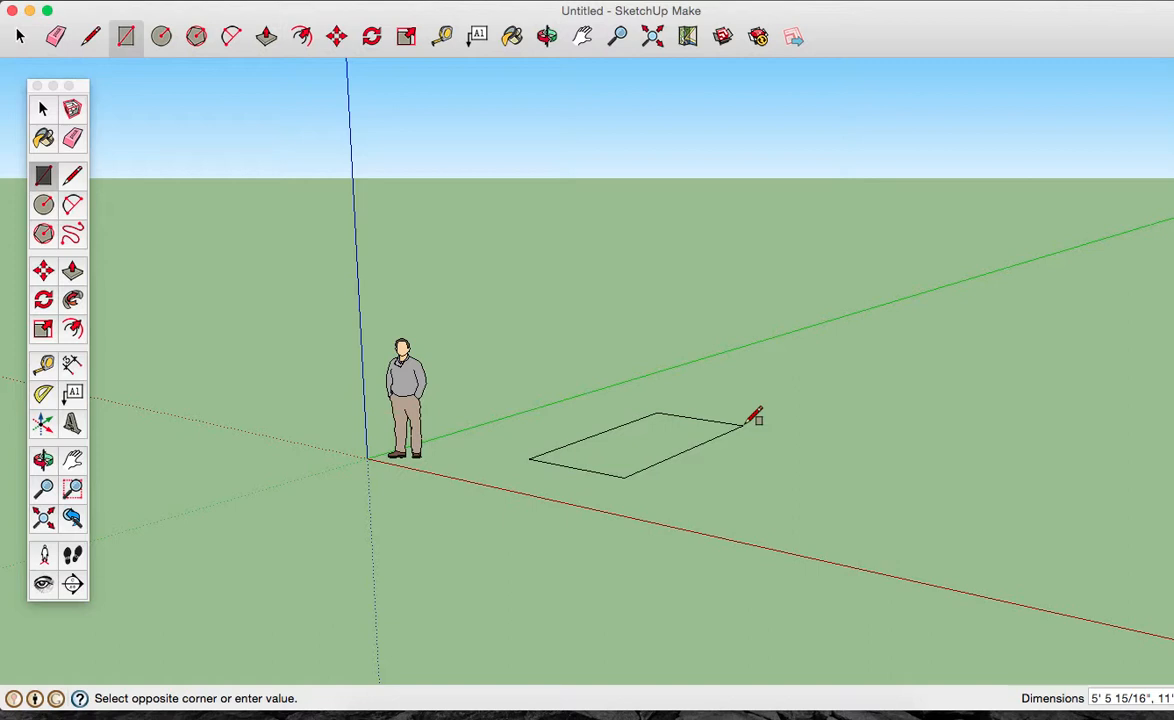
type("6")
type("3")
key("Return")
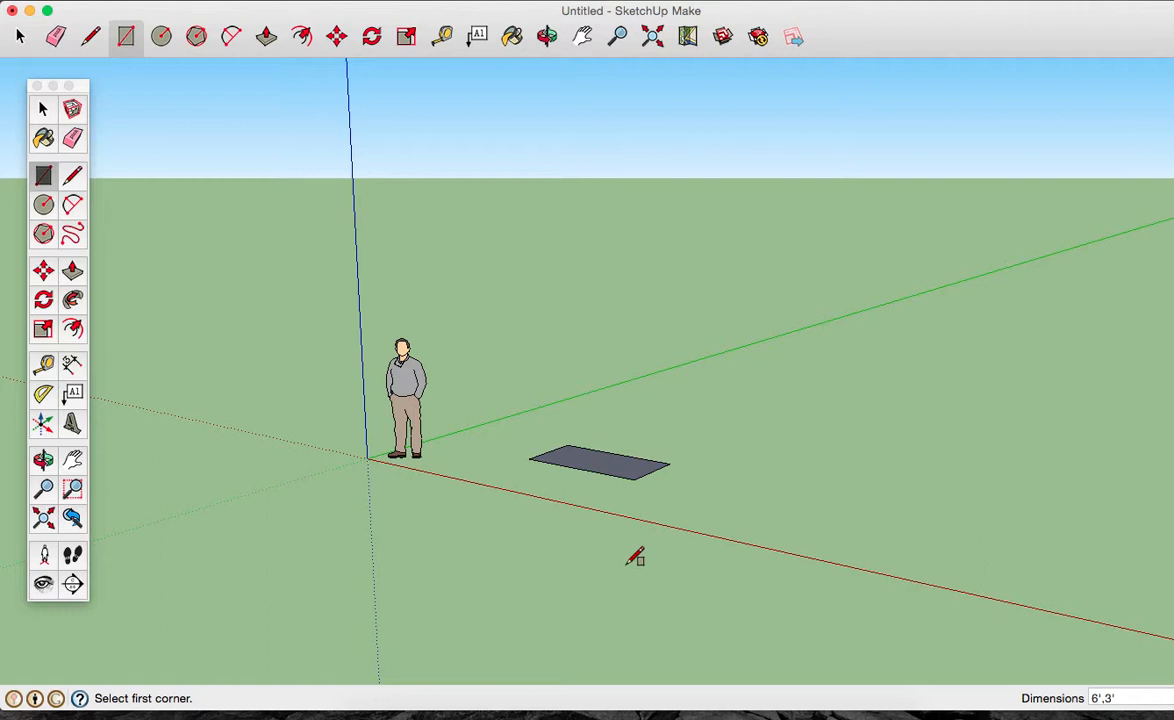
key("super+z")
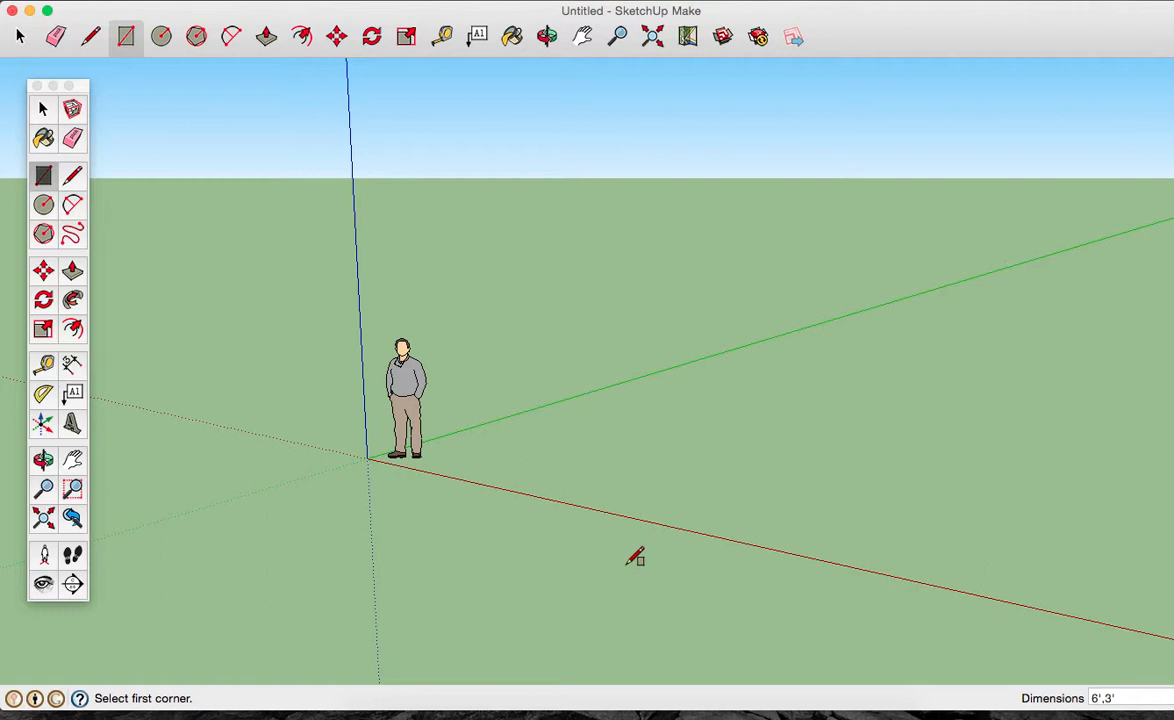
Draw a rectangle on the ground beside the figure with dimensions 6',3'.
left_click(535, 441)
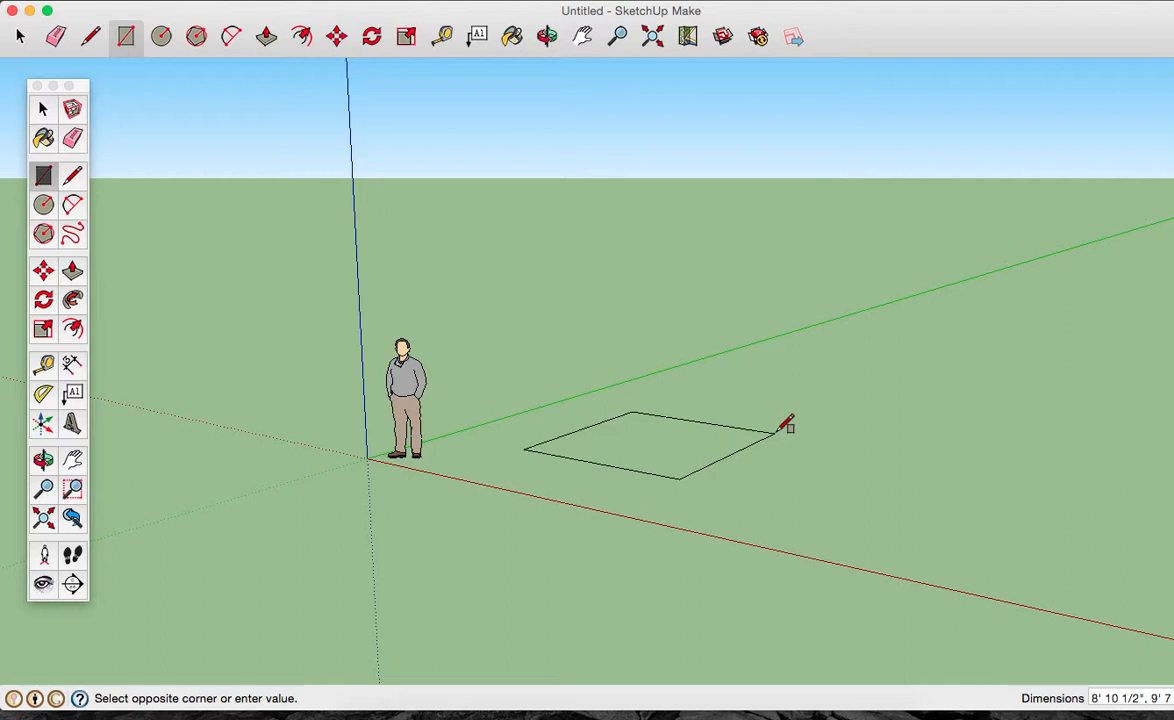
type("6',3'")
key("Return")
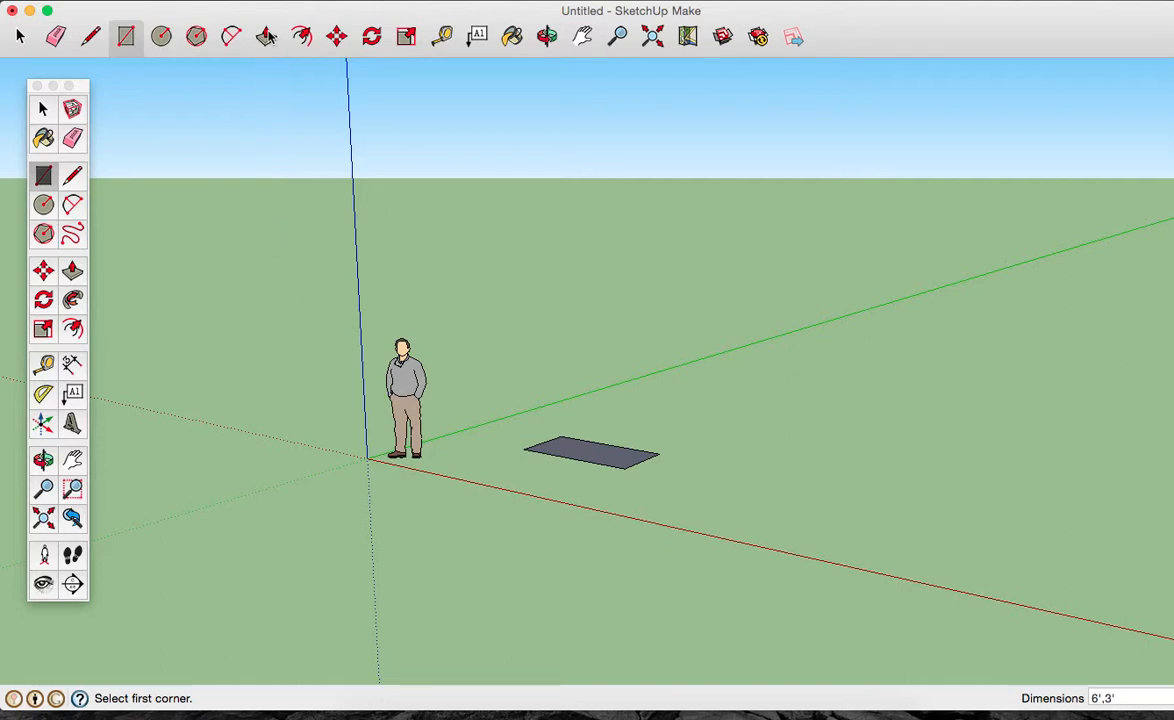
Practise selecting the flat rectangle's face and its individual edges one at a time.
left_click(266, 36)
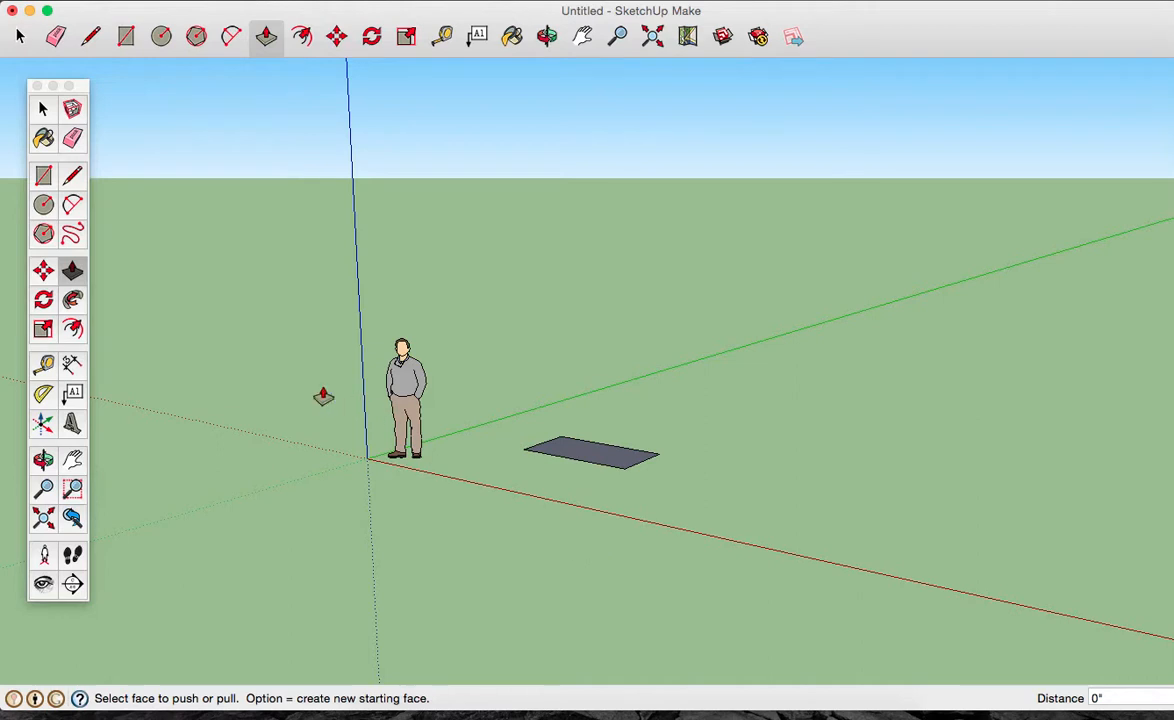
left_click(42, 108)
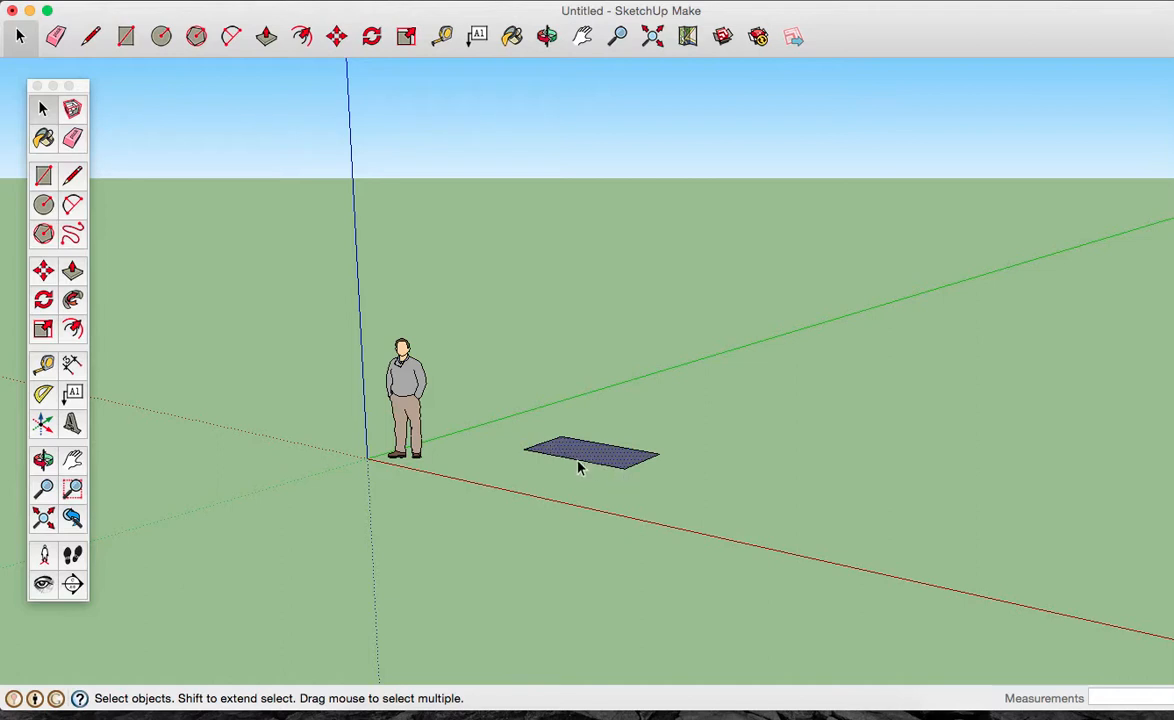
scroll(589, 475, "down", 1)
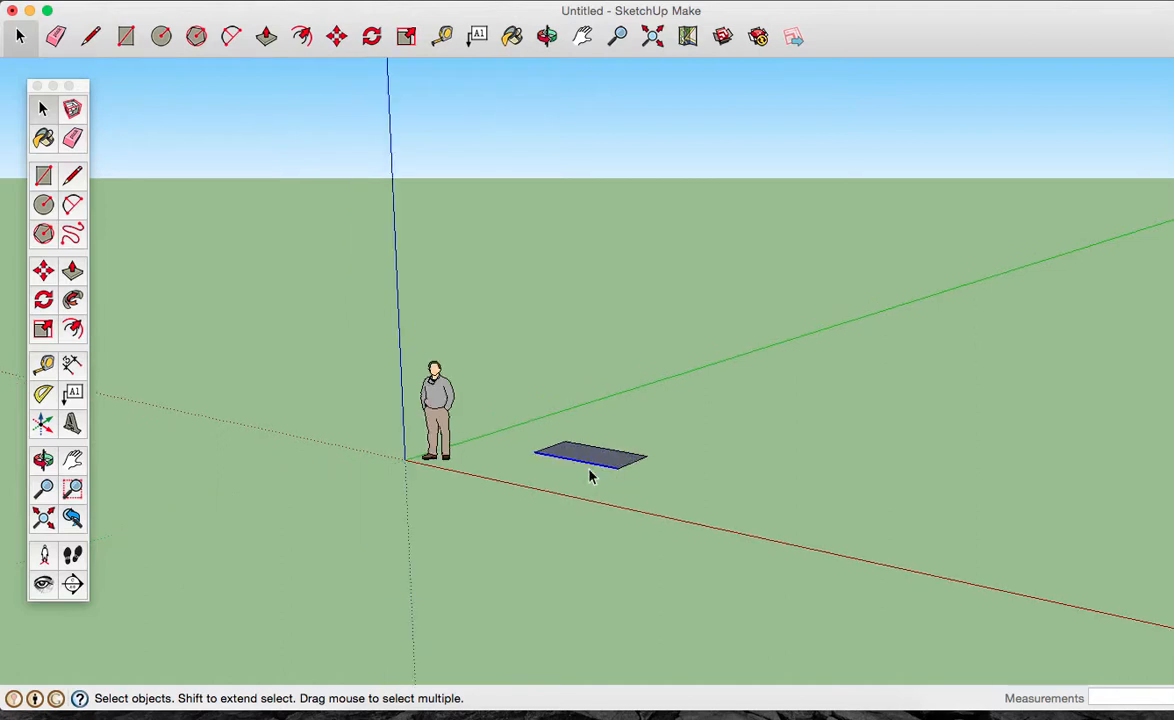
scroll(589, 477, "up", 4)
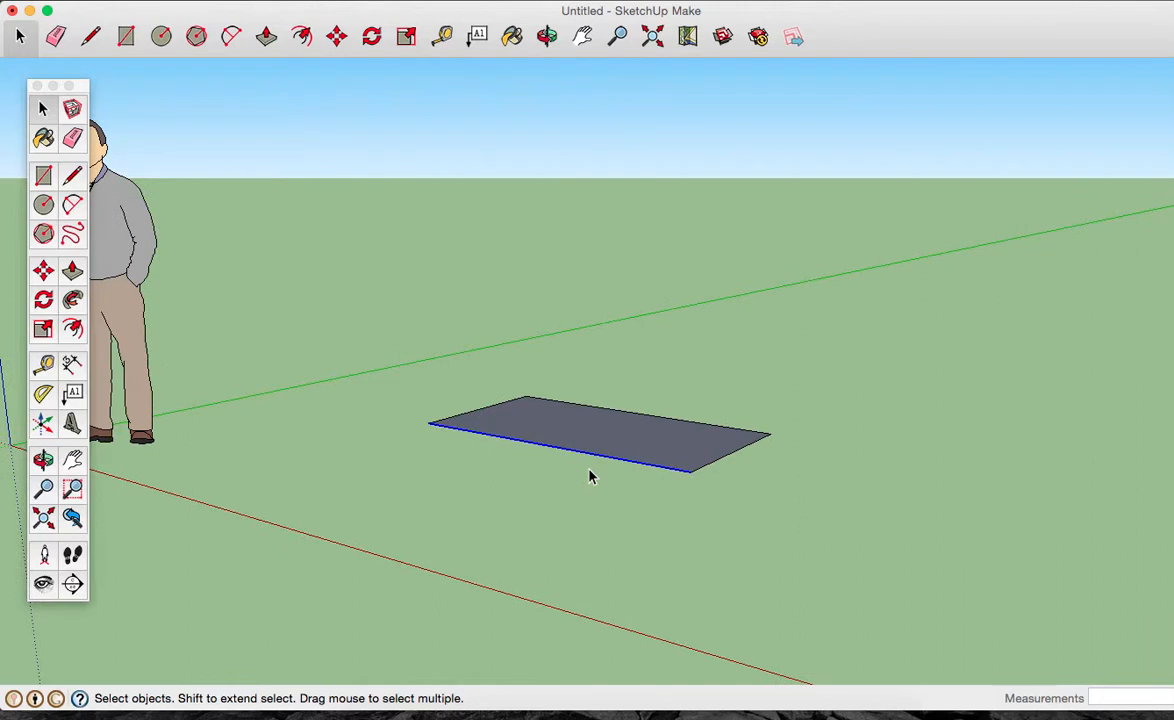
key("o")
left_click_drag(586, 440, 595, 520)
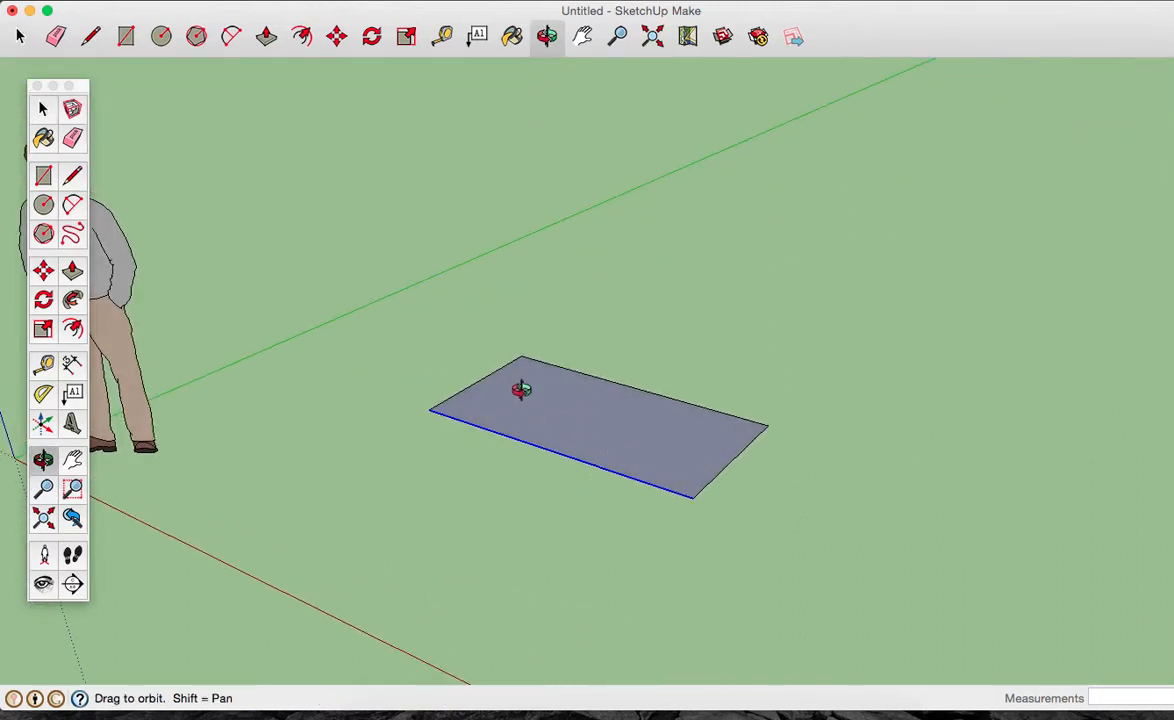
left_click(42, 106)
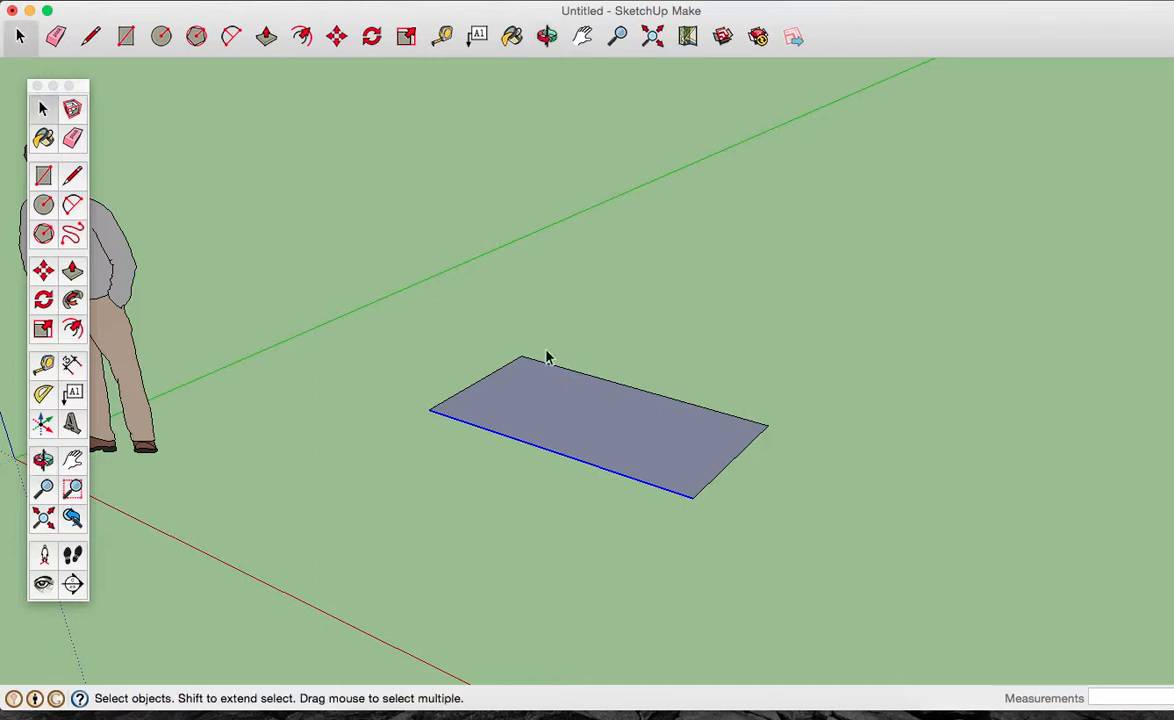
left_click(496, 371)
left_click(562, 368)
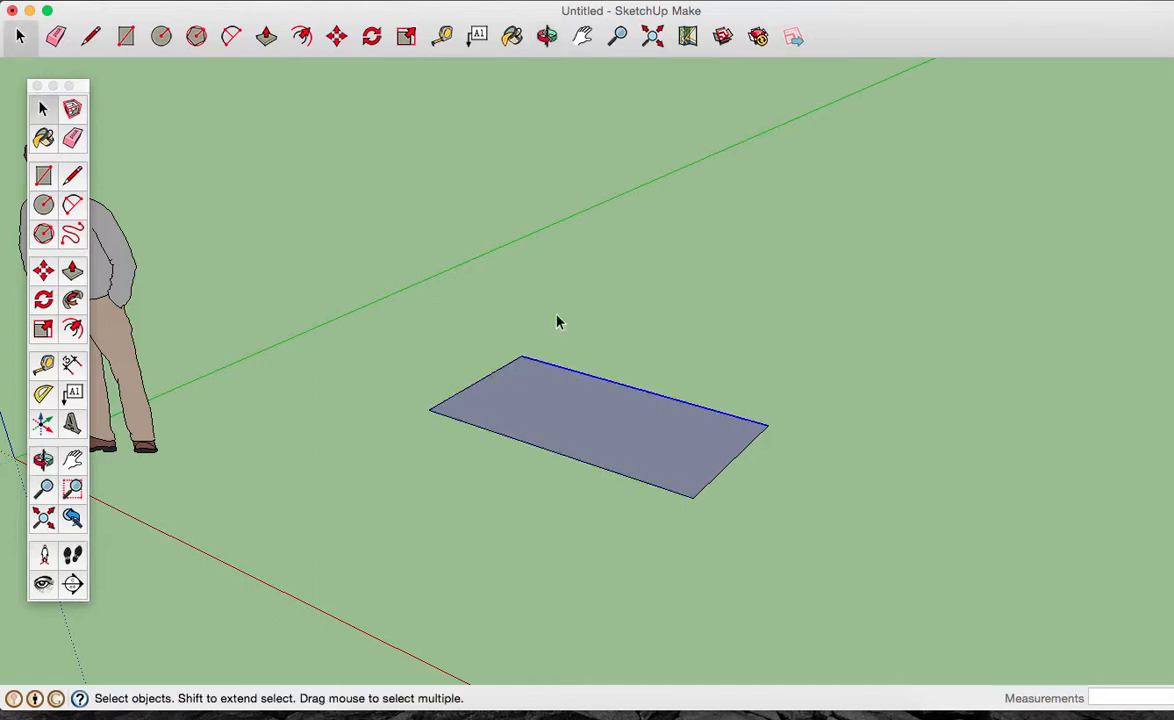
Push/Pull the rectangle's face upward by 4' to form a box.
left_click(272, 36)
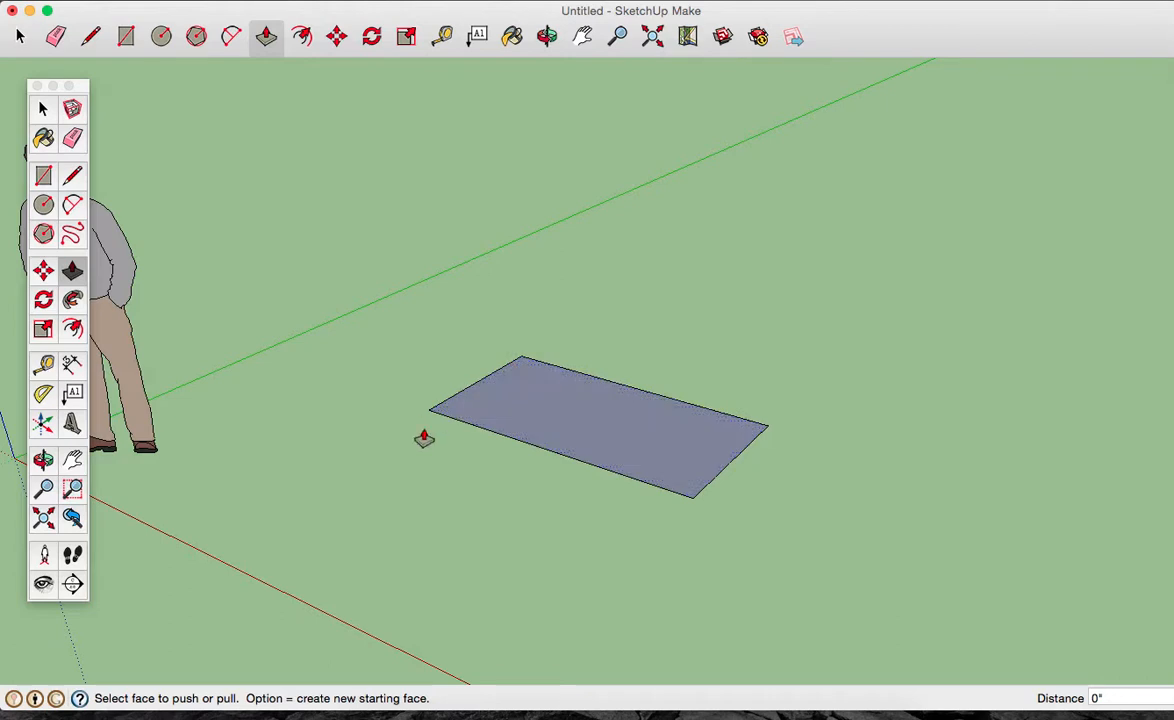
left_click(591, 451)
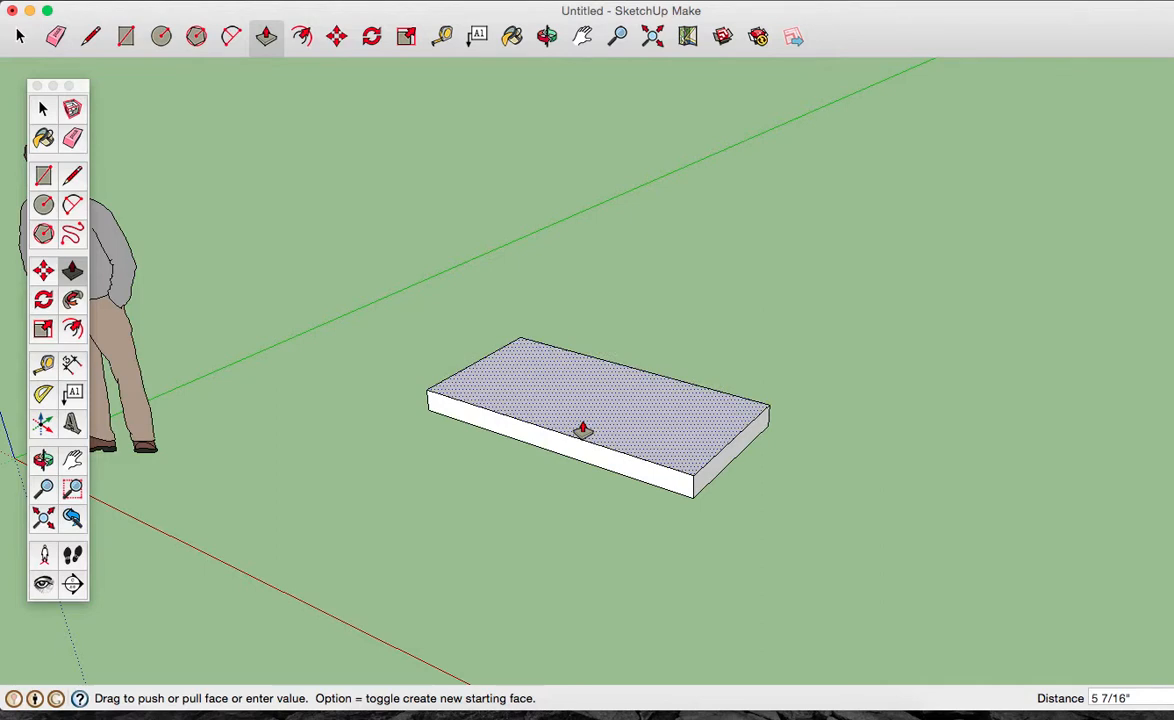
type("4")
key("Return")
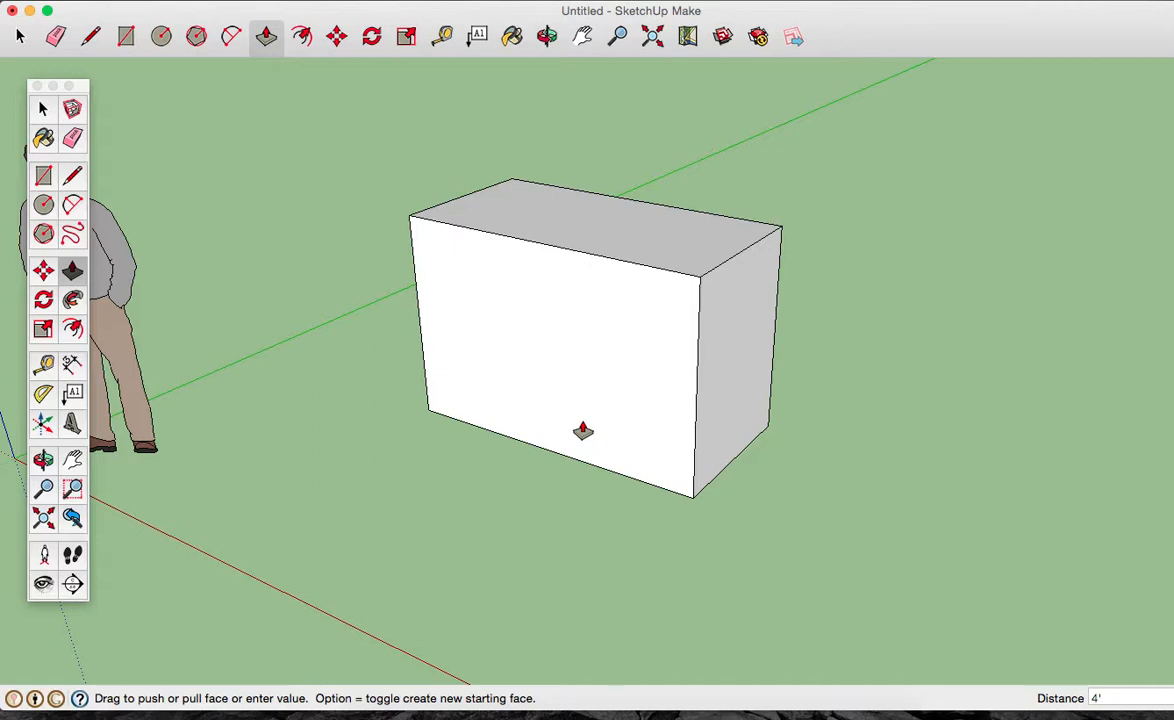
Practise selecting single faces and edges of the box, ending with the vertical front corner edge.
left_click(46, 107)
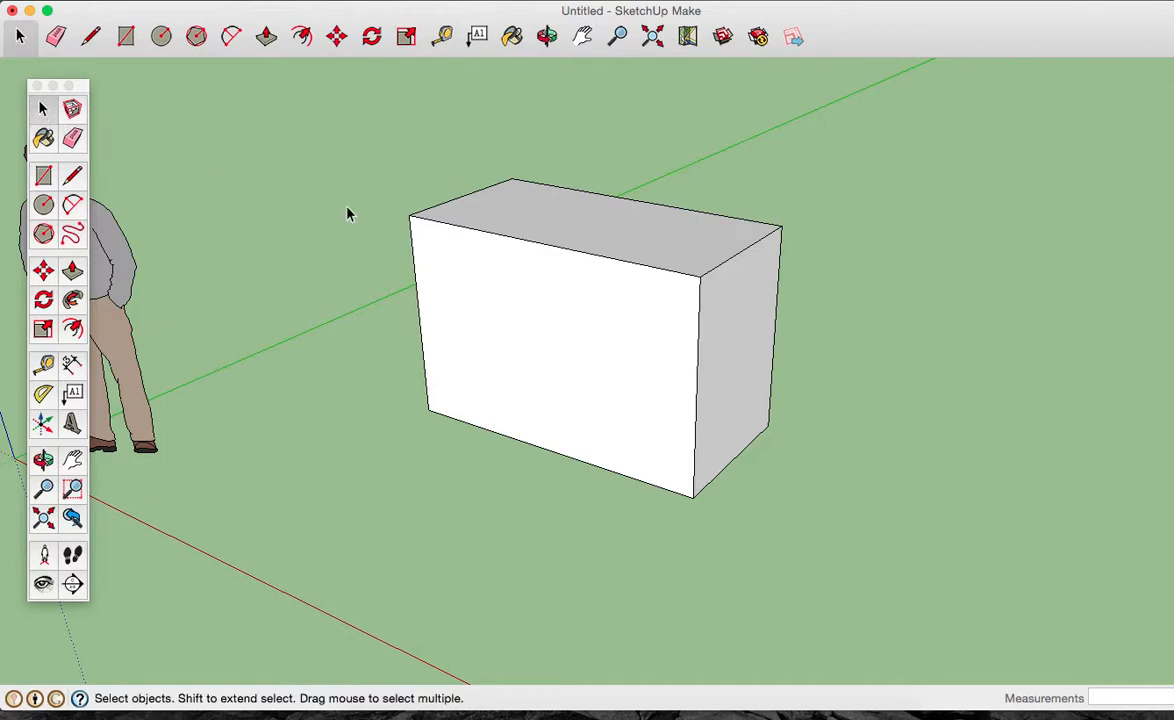
left_click(416, 285)
left_click(508, 237)
left_click(540, 321)
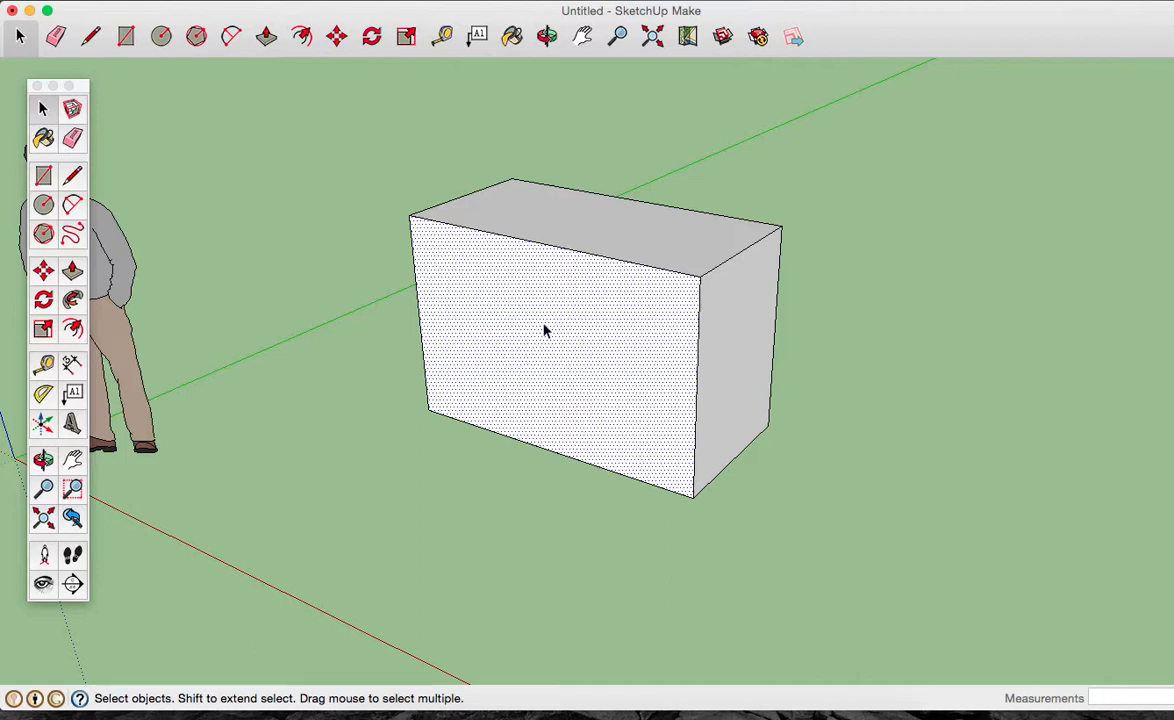
left_click(548, 238)
left_click(557, 247)
left_click(558, 300)
left_click(698, 330)
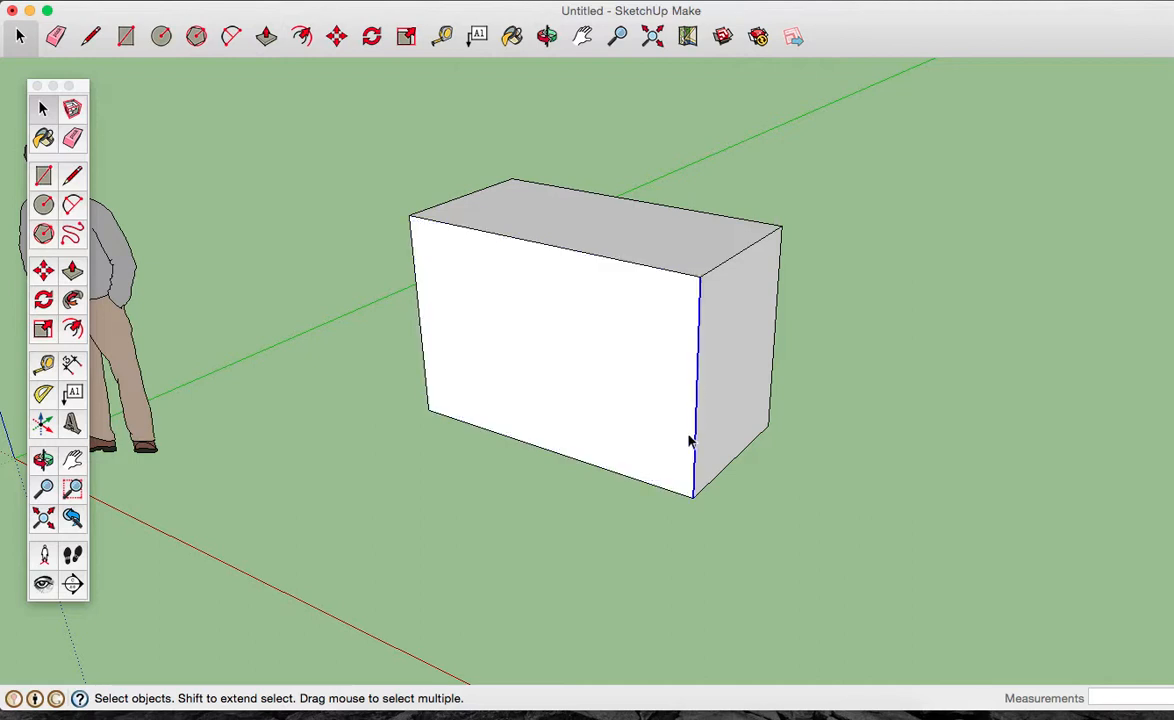
Select the box's front face with its bounding edges, select the entire box, and clear the selection.
left_click(603, 388)
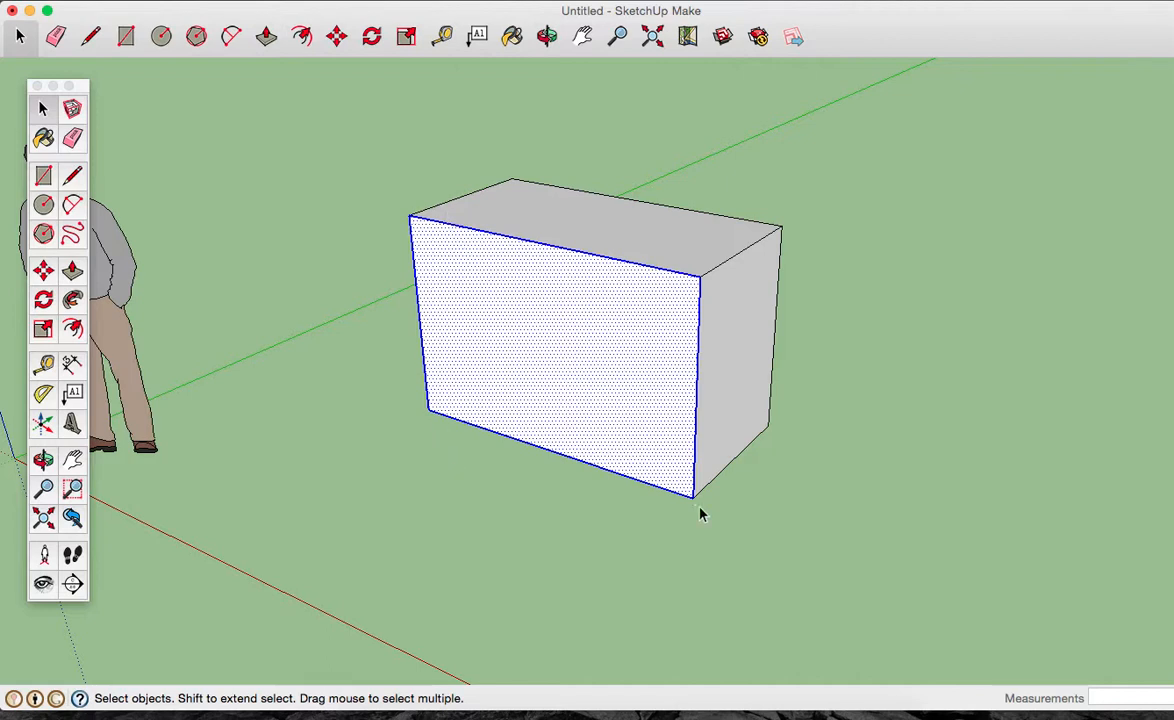
left_click(393, 398)
triple_click(505, 393)
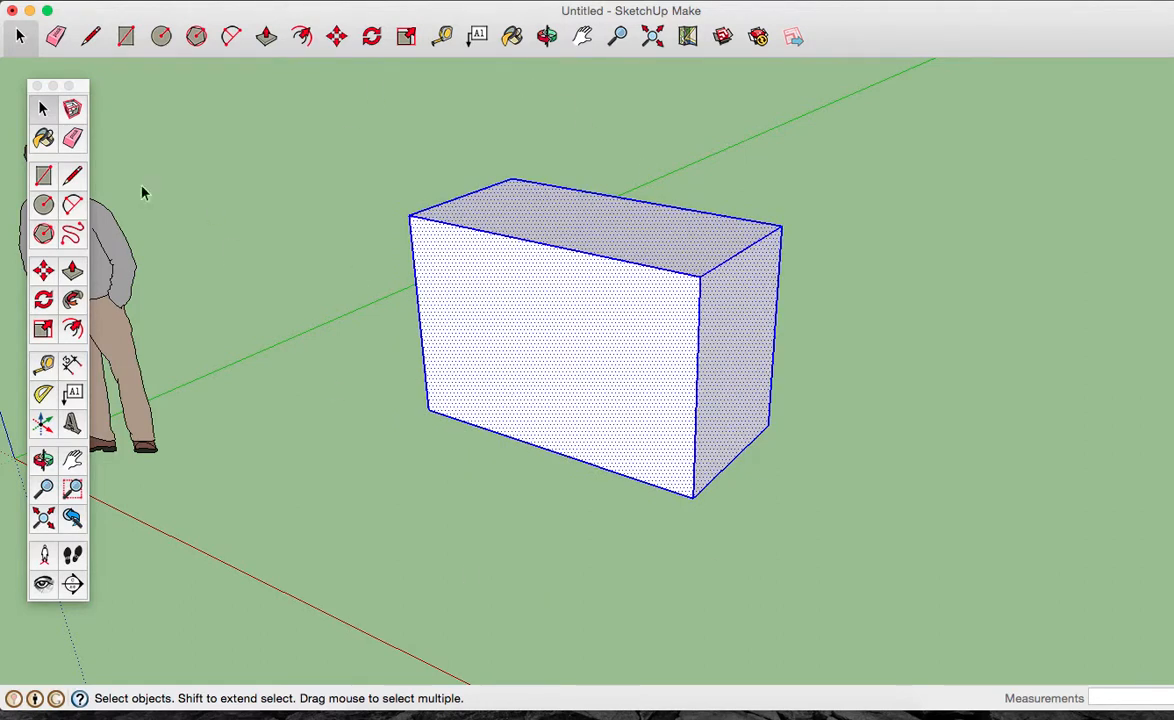
left_click(317, 242)
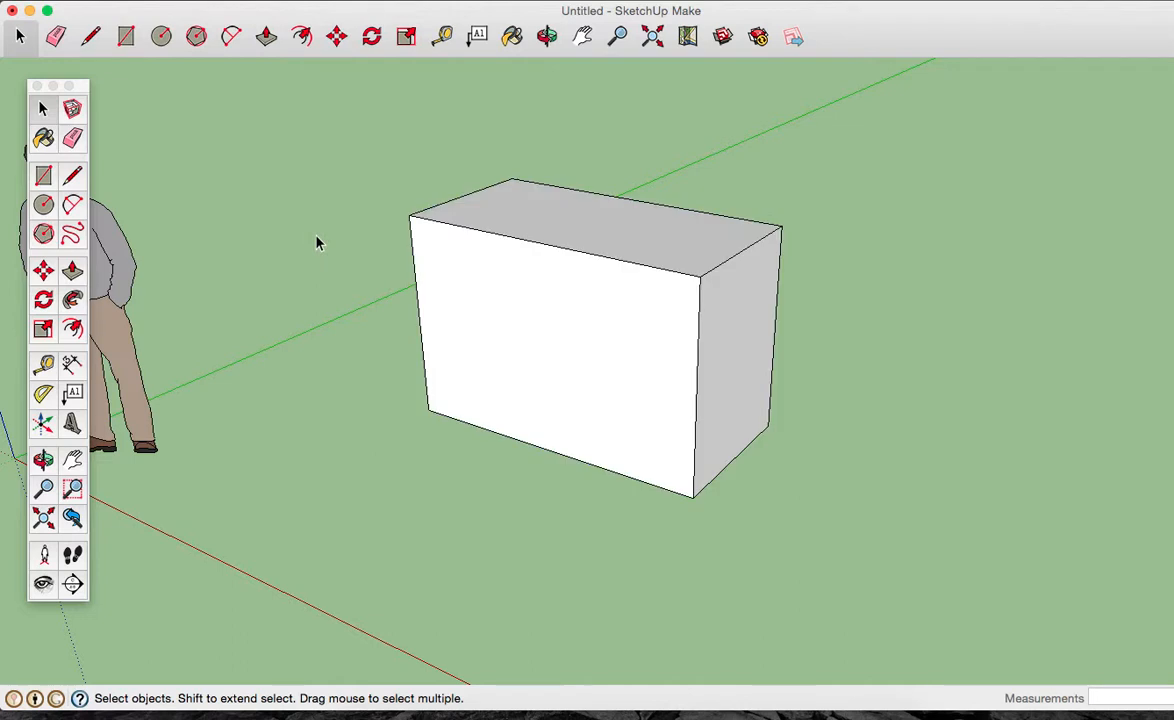
Expand the selection from the front face alone to its edges and the whole box, and deselect everything.
left_click(426, 369)
left_click(532, 369)
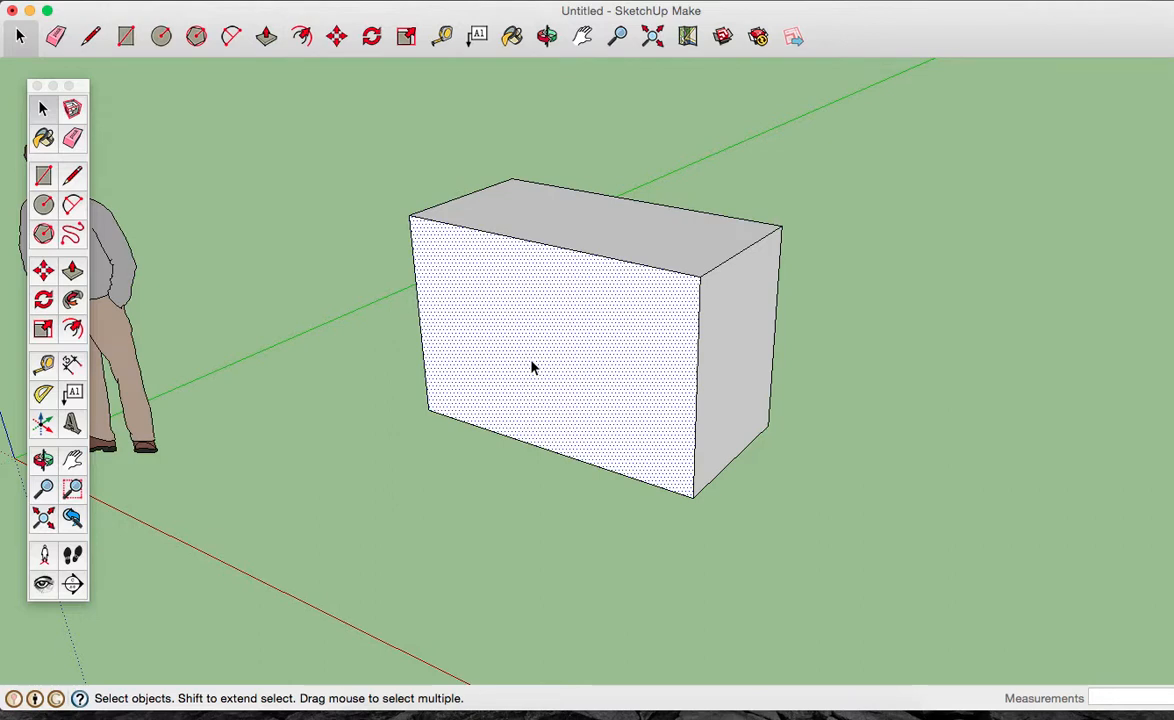
double_click(532, 369)
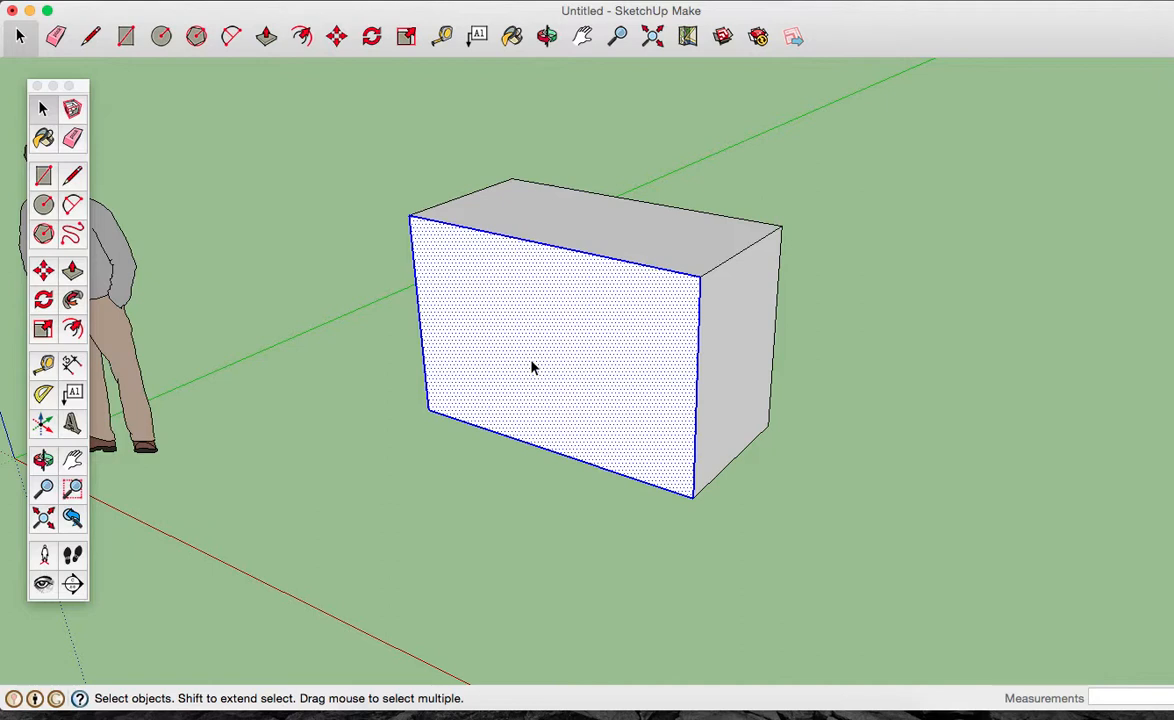
triple_click(532, 368)
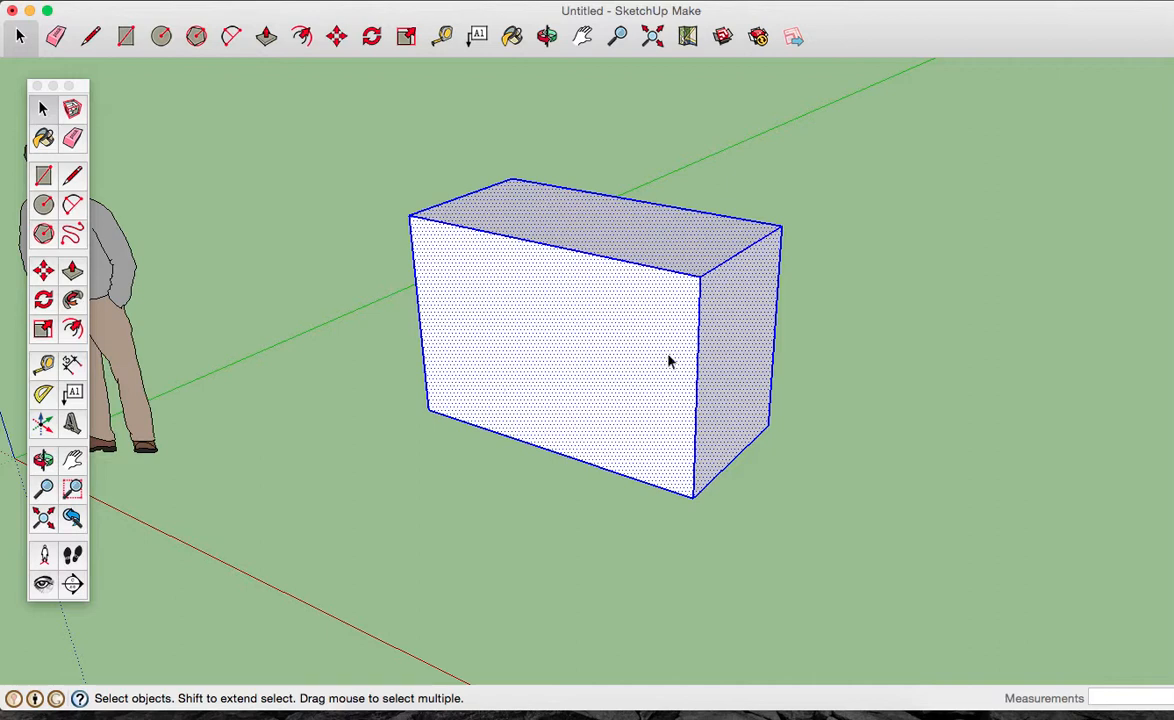
left_click(440, 456)
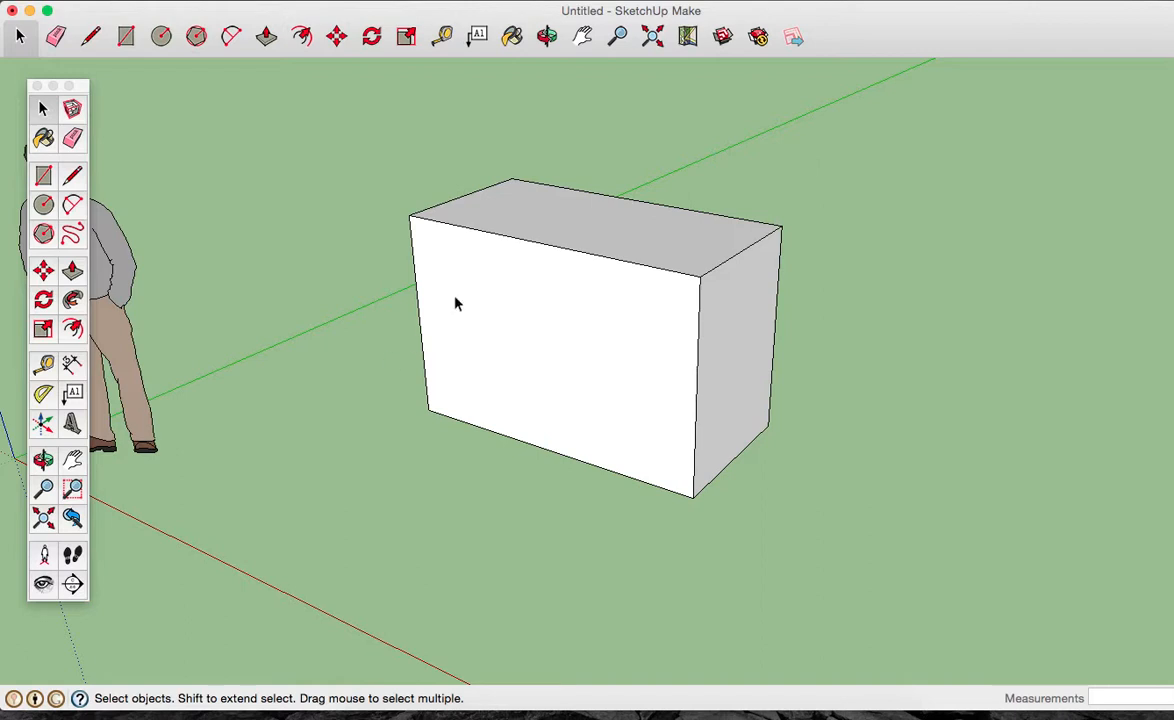
Practise orbiting around the box to view it from higher and lower angles, returning to the Select tool.
left_click(549, 37)
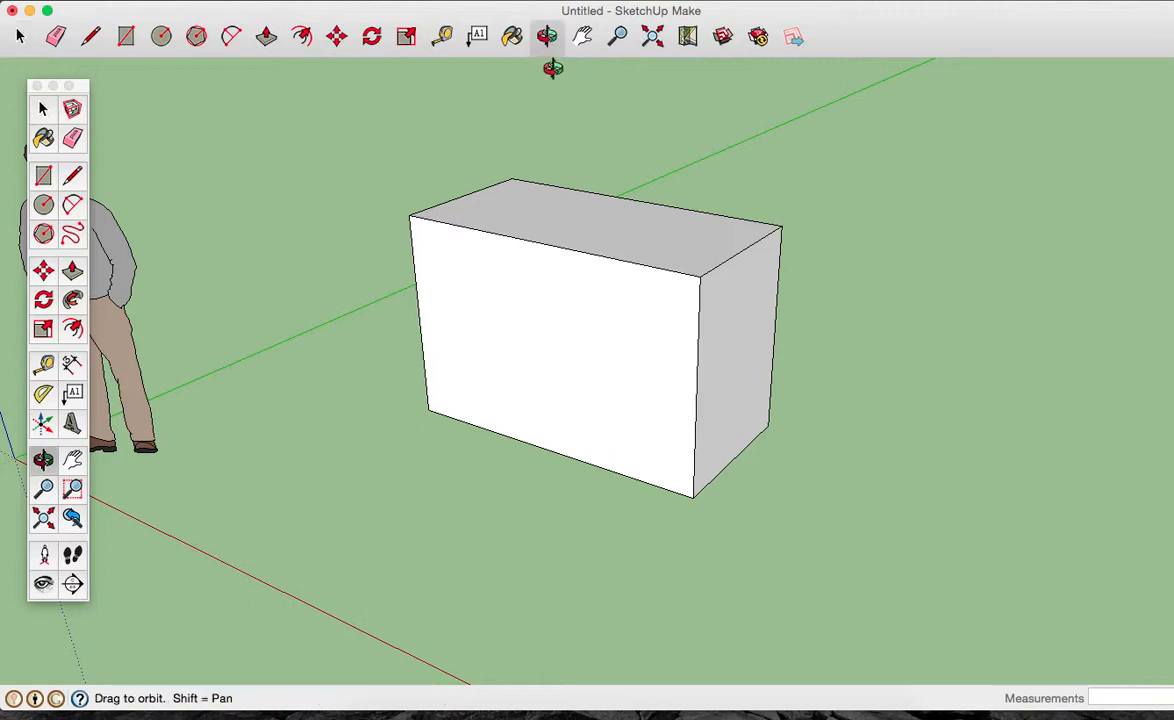
left_click_drag(609, 274, 556, 411)
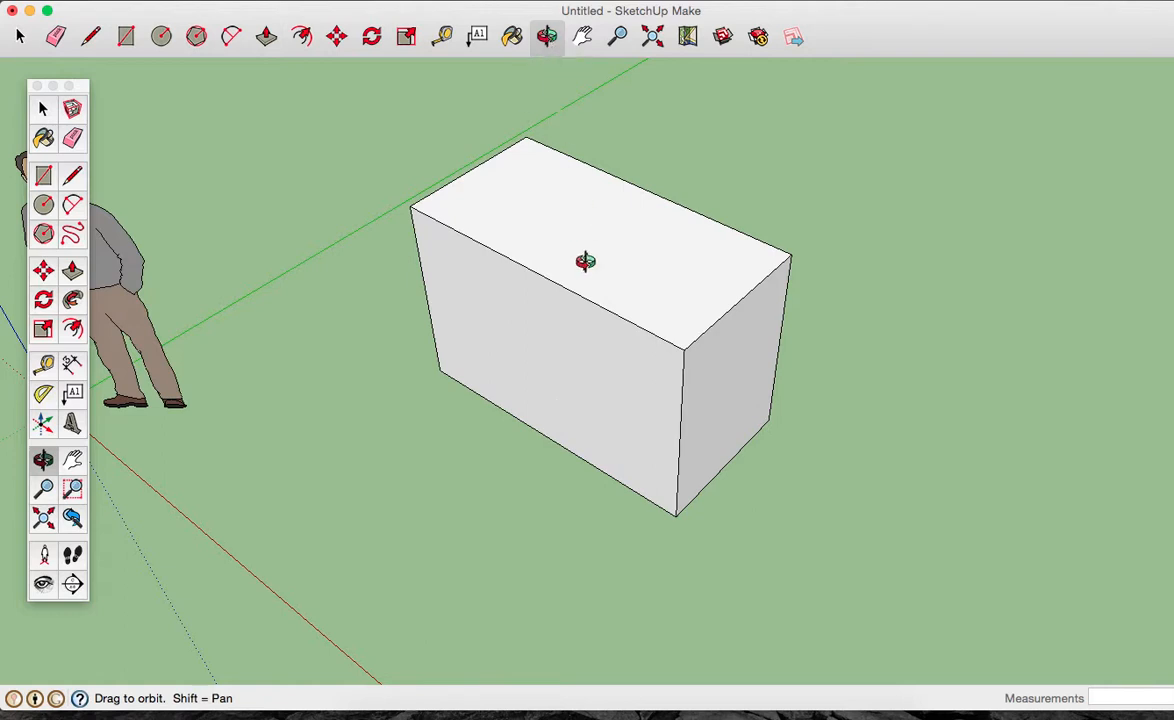
left_click_drag(490, 317, 503, 193)
left_click(43, 108)
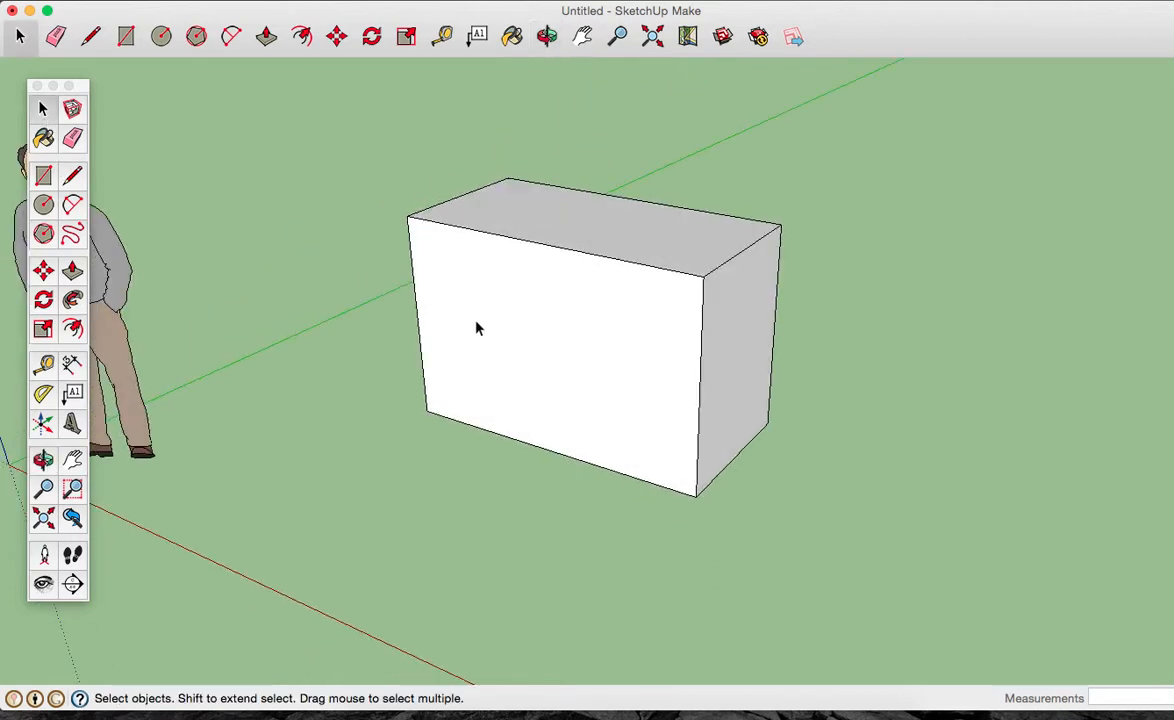
key("o")
left_click_drag(600, 231, 679, 304)
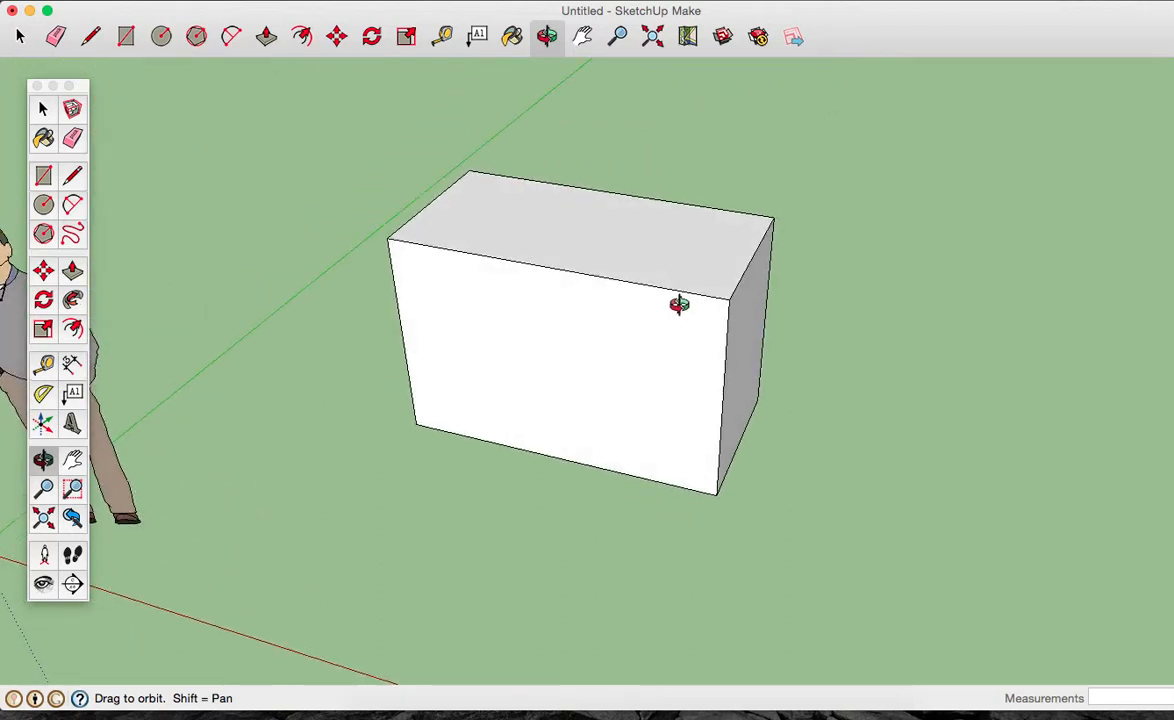
left_click_drag(655, 303, 622, 314)
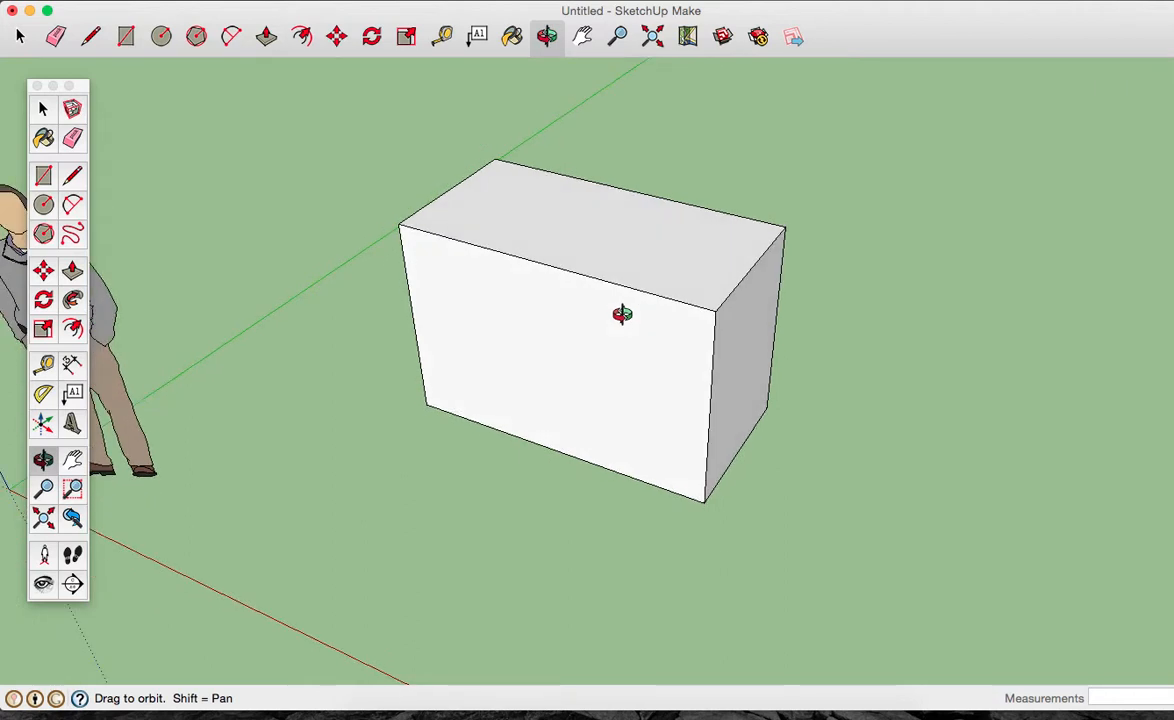
key("space")
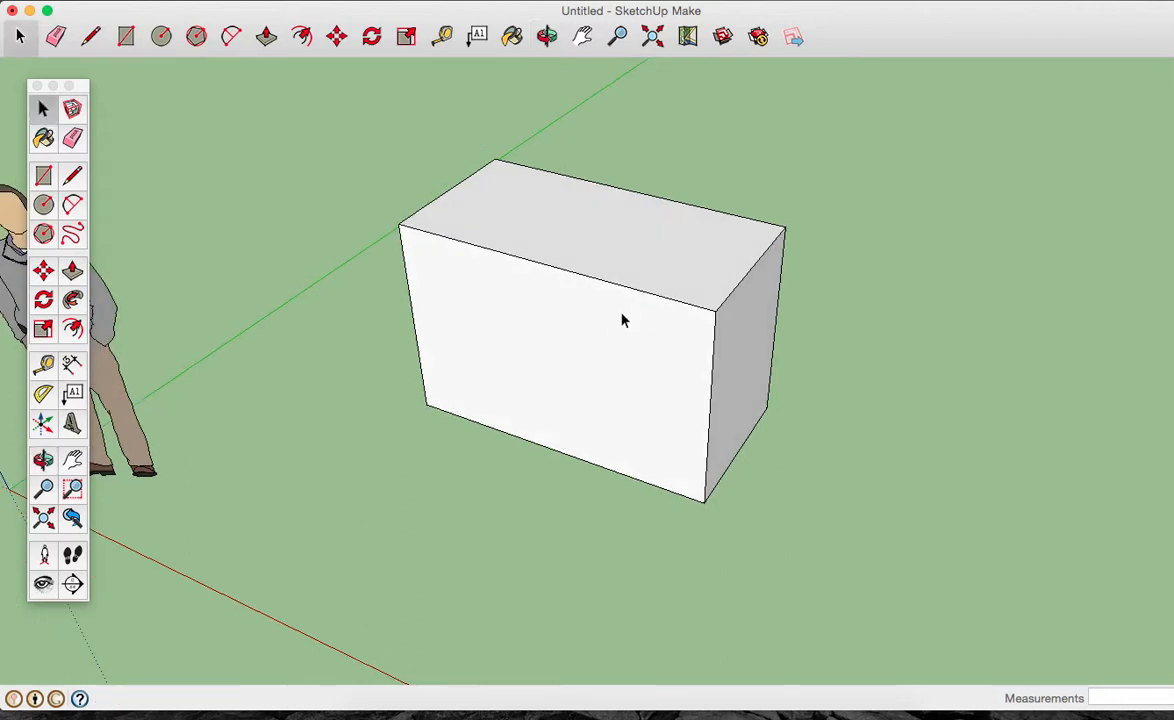
Practise switching between Push/Pull and Orbit, viewing the box's end and long front face, and finish with Push/Pull active.
left_click(72, 272)
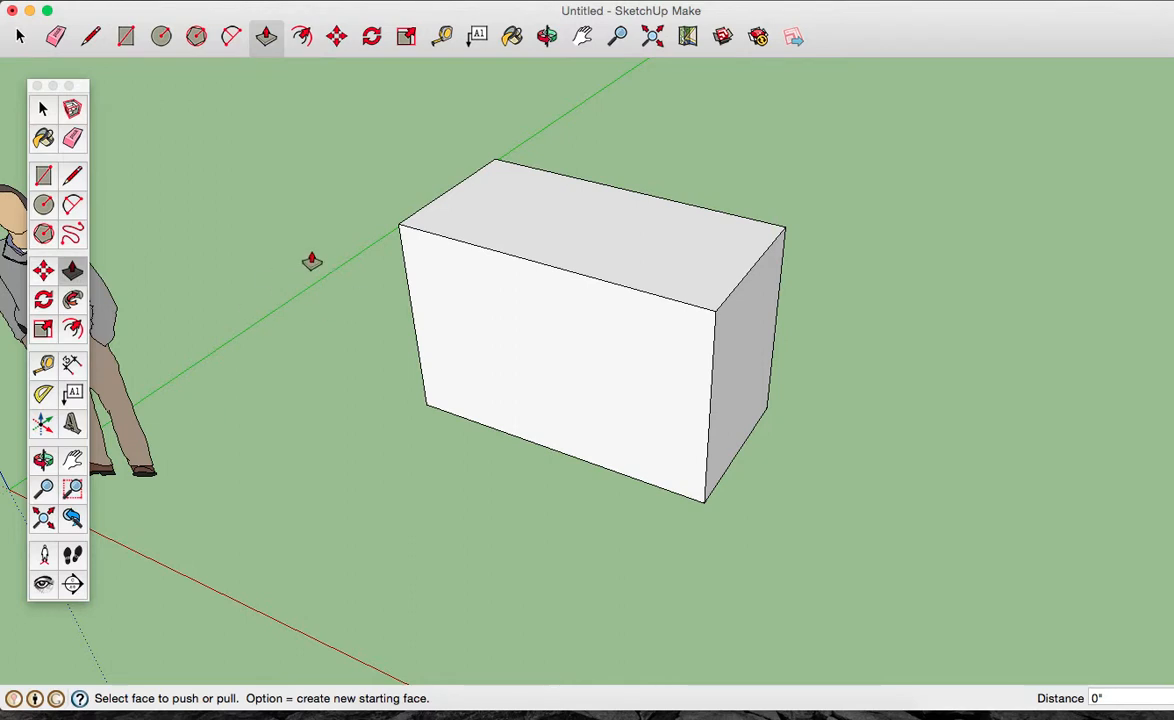
key("o")
left_click_drag(582, 262, 388, 228)
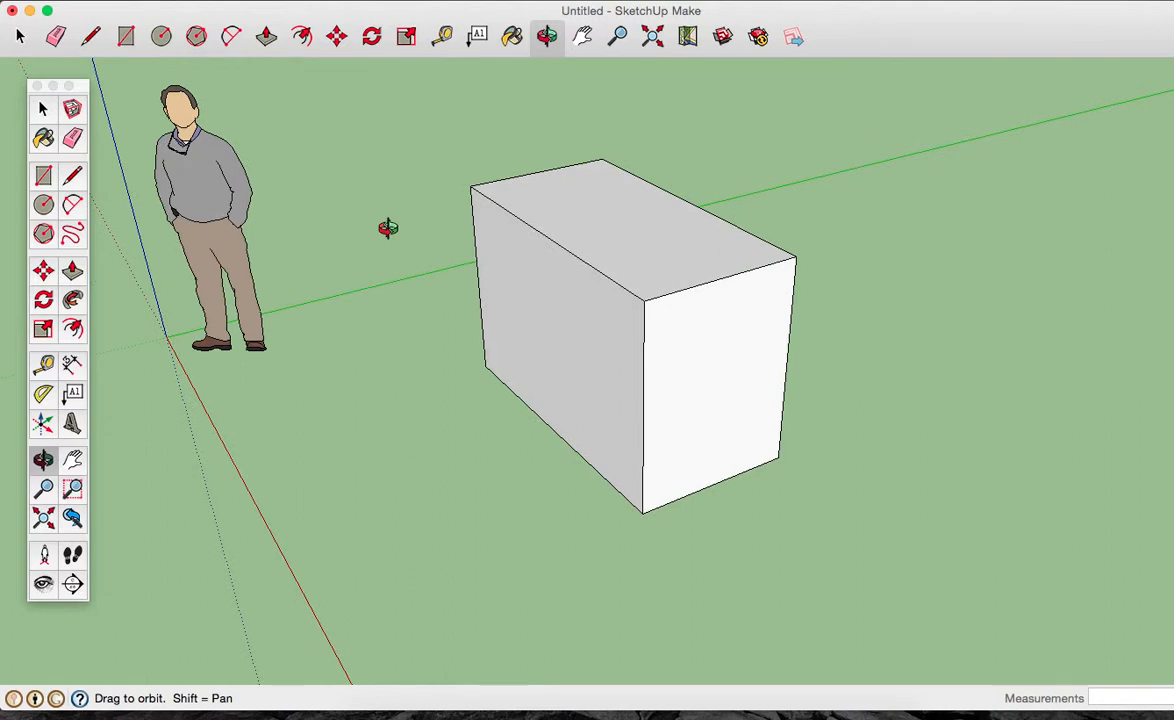
key("p")
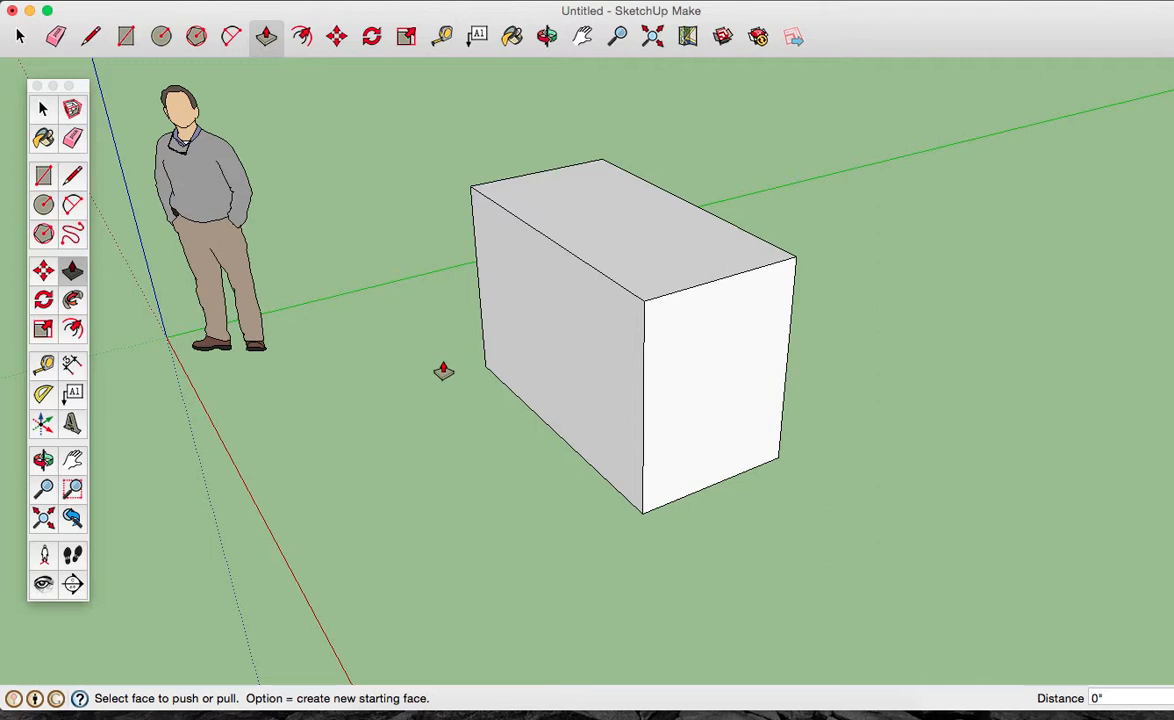
key("o")
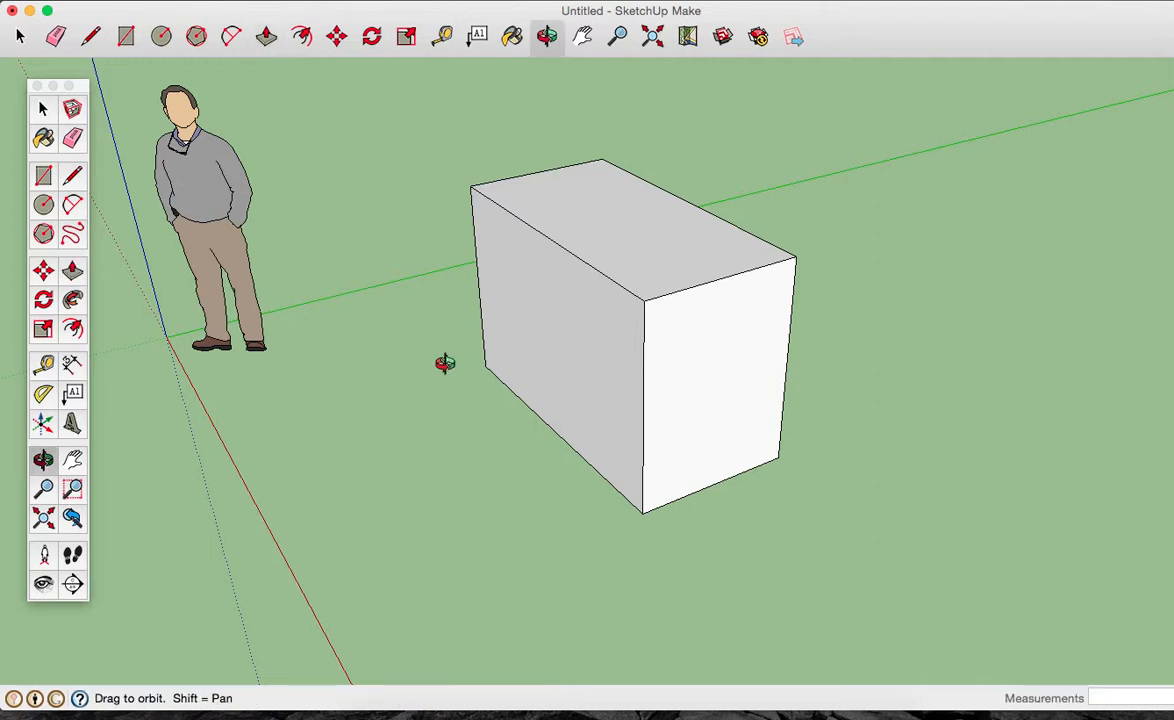
left_click_drag(445, 363, 689, 436)
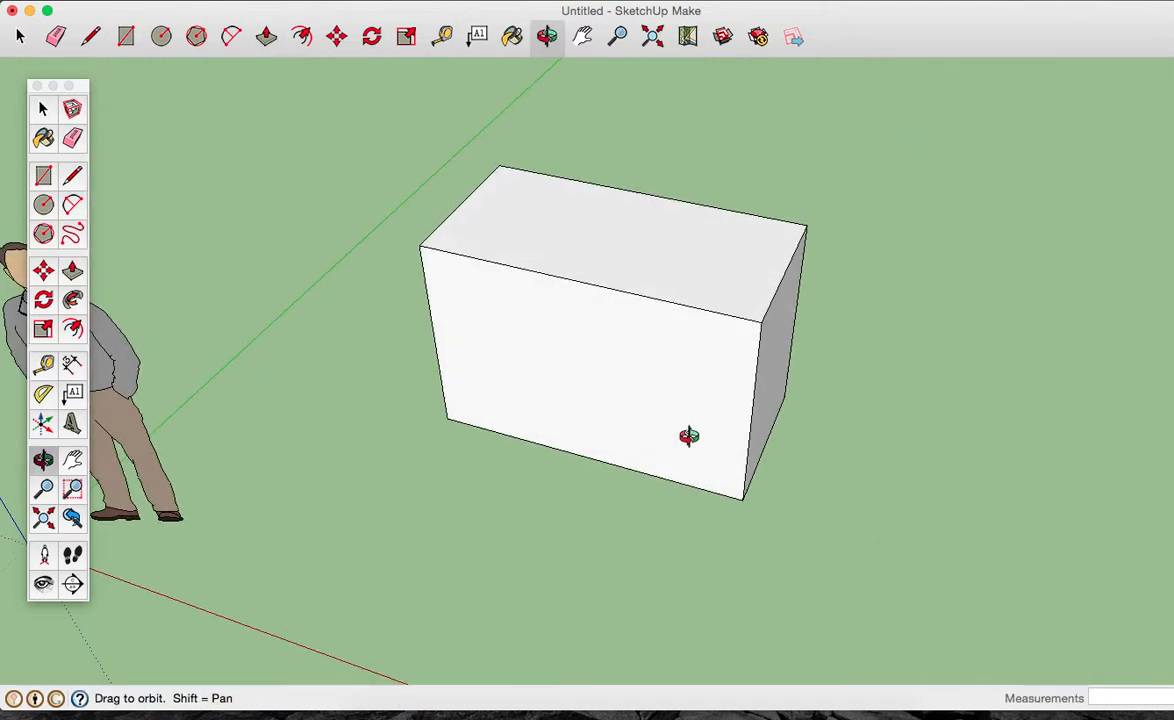
key("p")
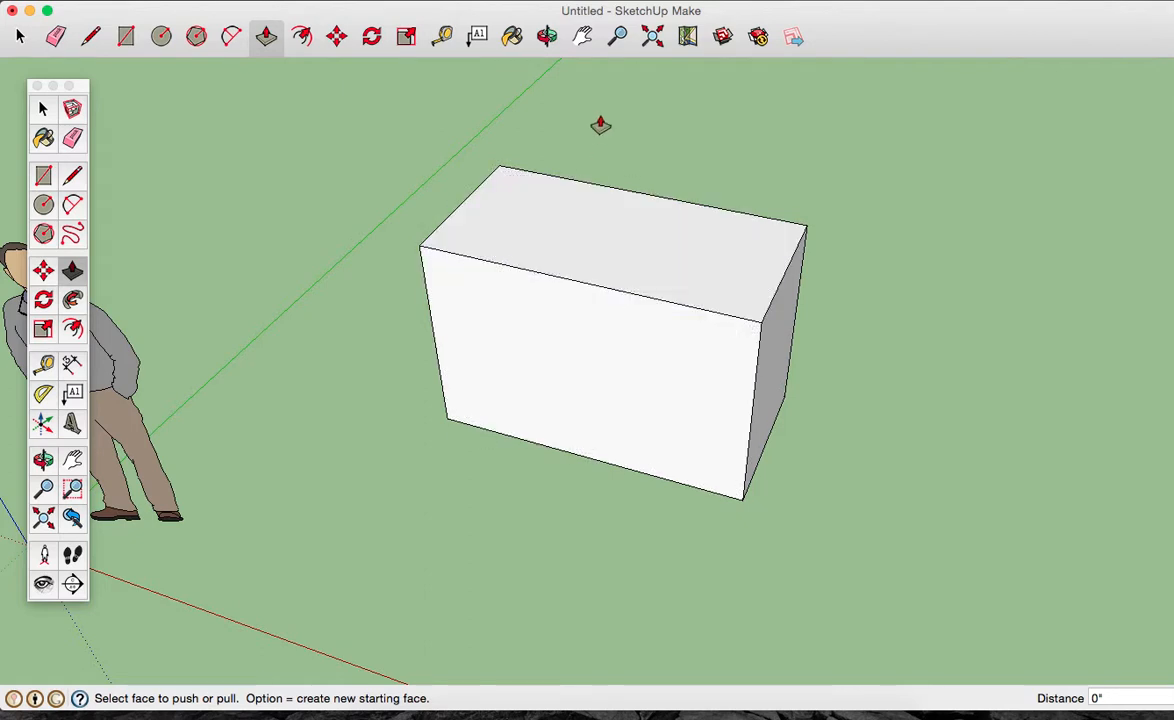
Pan the view to shift the box within the drawing area, and return to Push/Pull.
left_click(582, 36)
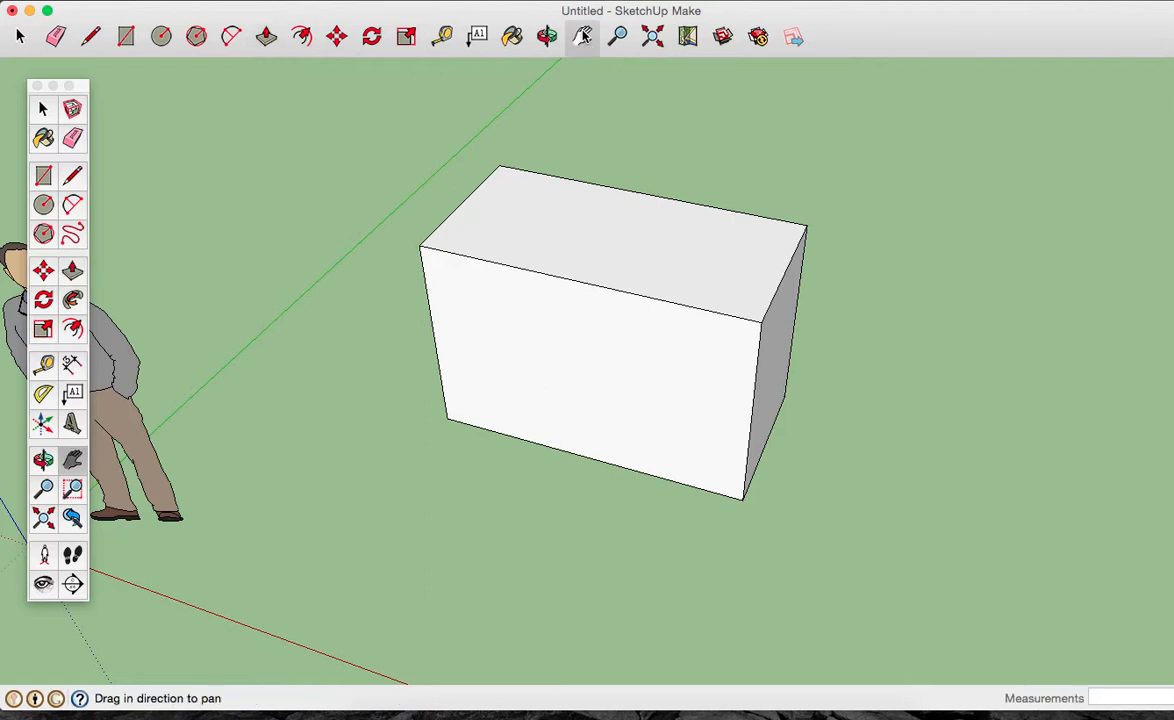
left_click_drag(603, 262, 551, 475)
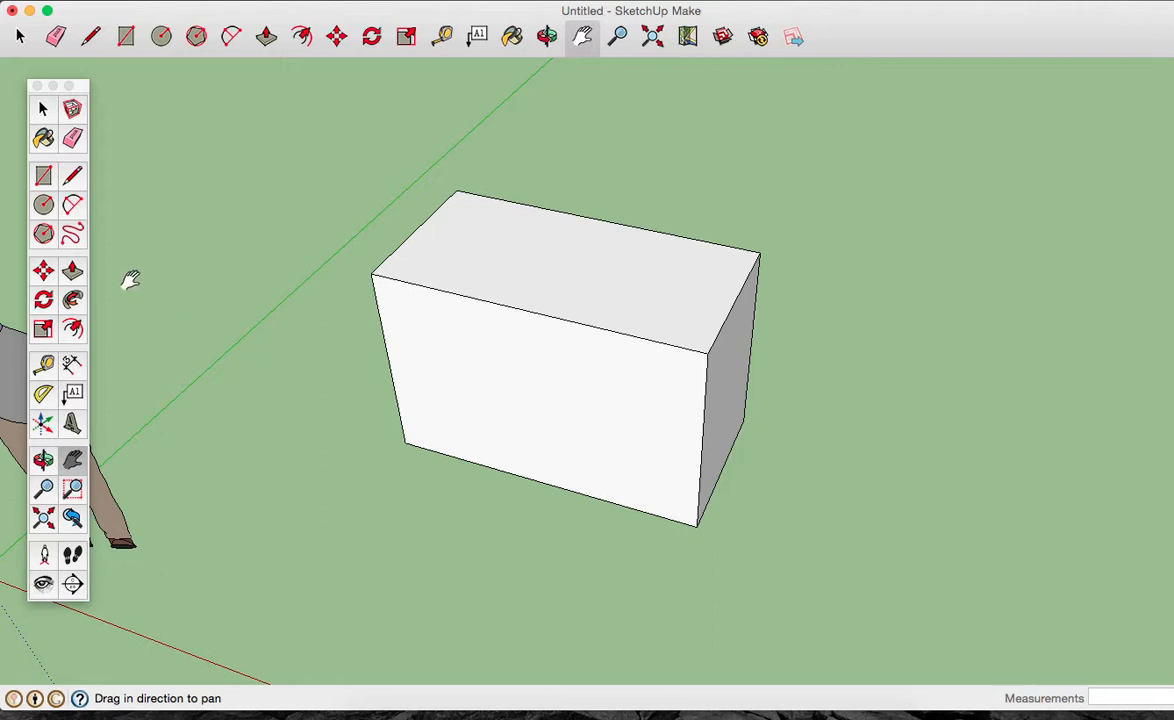
left_click(72, 271)
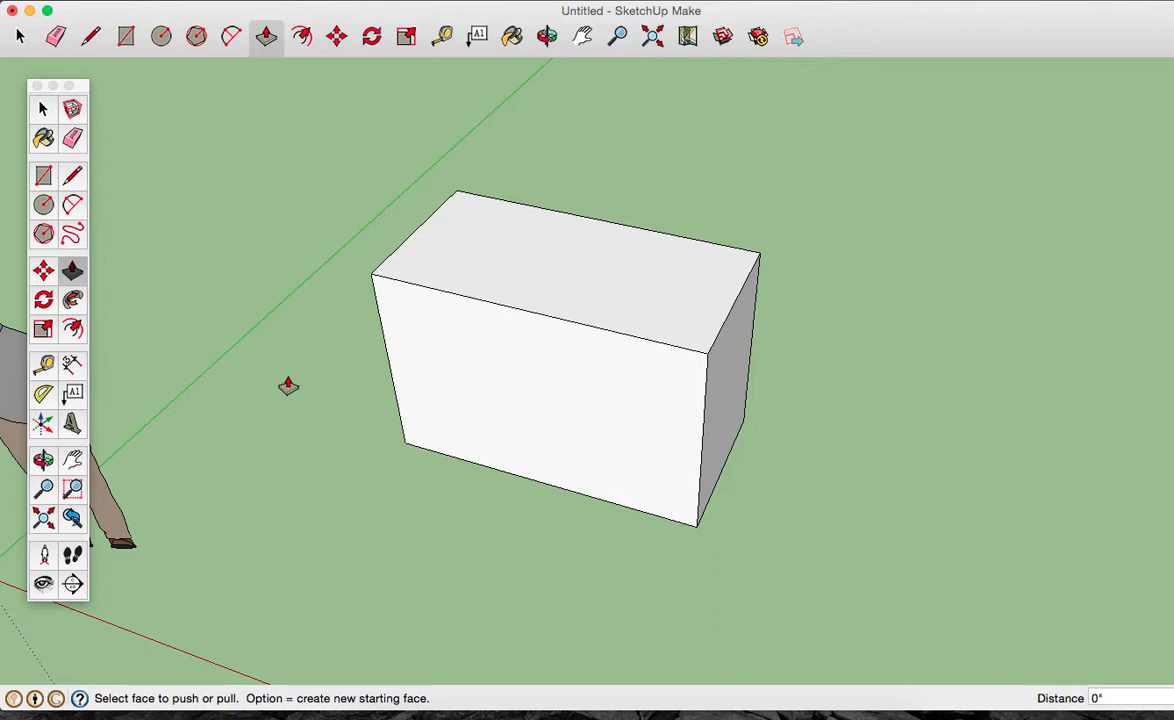
Practise combining orbiting with temporary panning to view the box from different angles.
key("o")
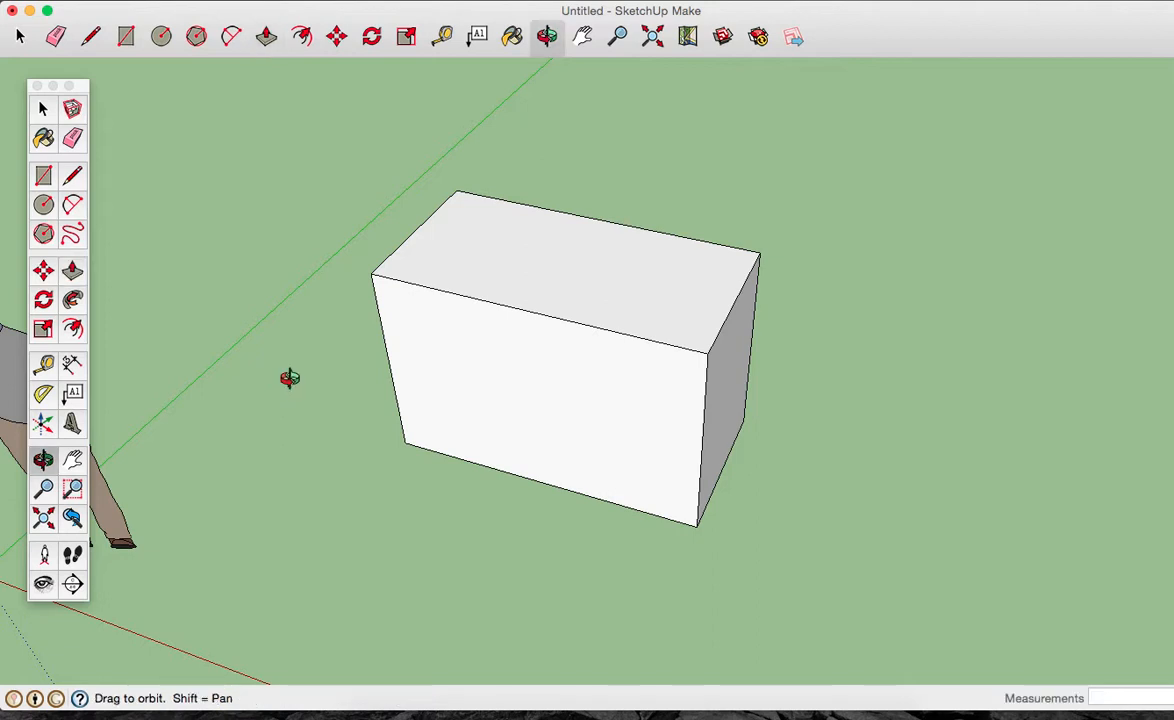
left_click_drag(524, 440, 474, 375)
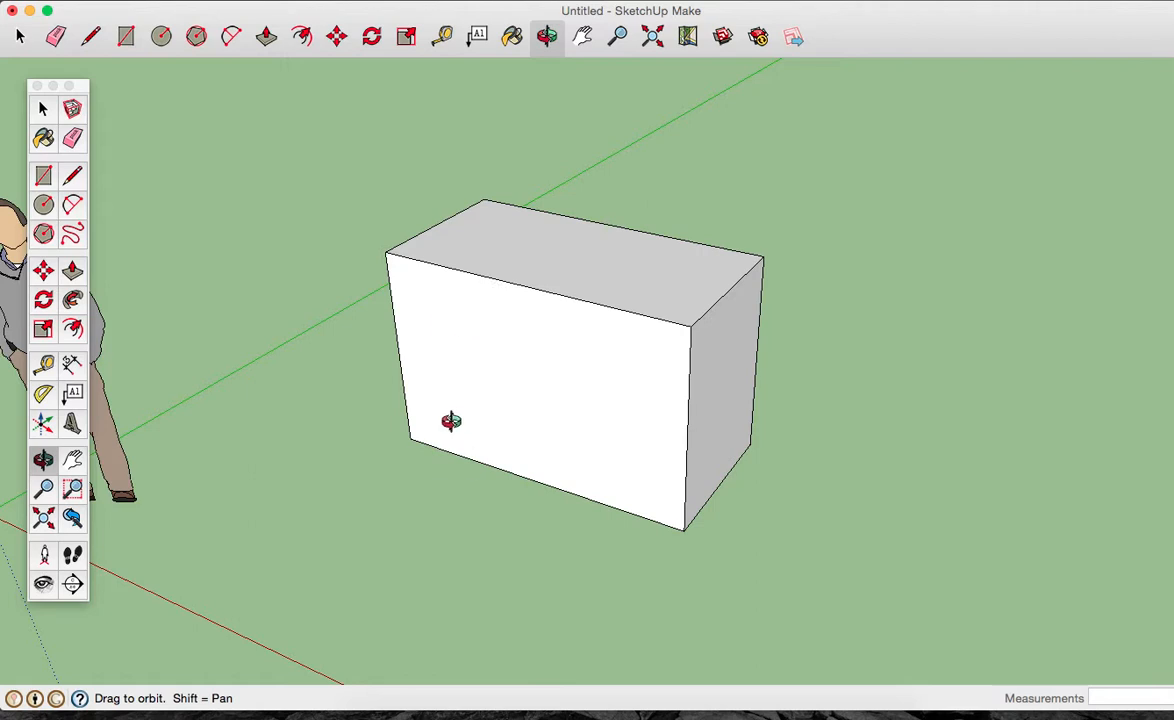
key("shift")
left_click_drag(537, 406, 493, 448, "shift")
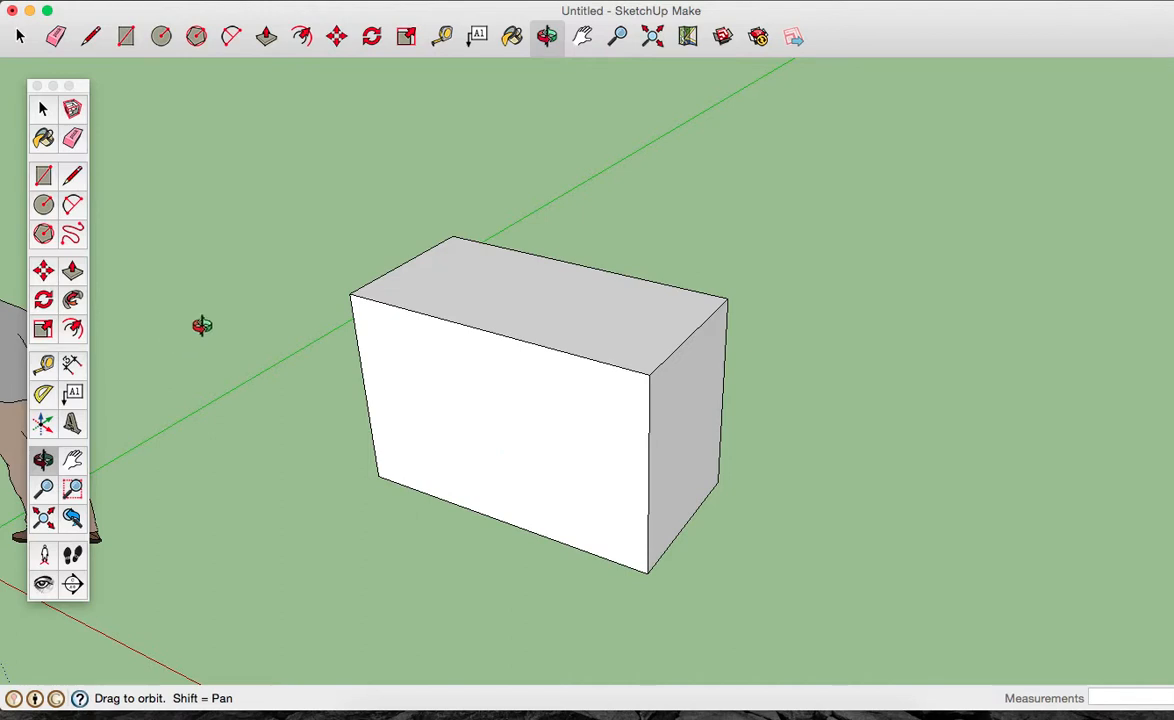
left_click_drag(190, 315, 377, 408)
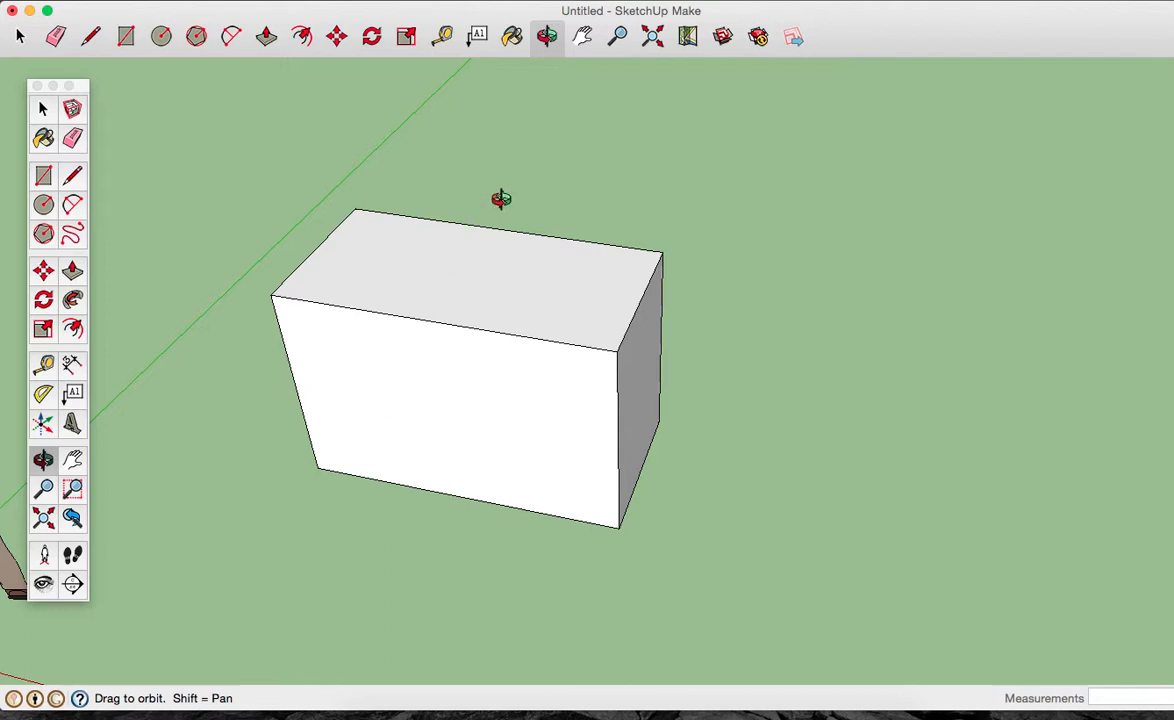
Practise zooming in and out on the box with the Zoom tool and by scrolling.
left_click(619, 36)
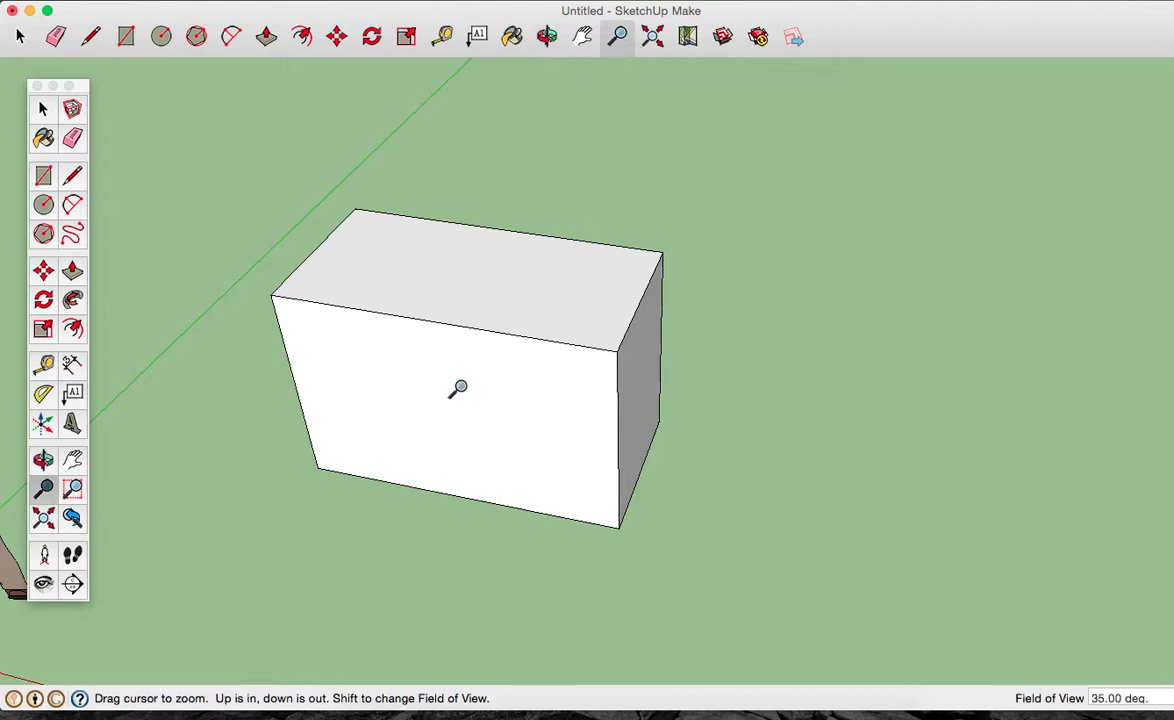
left_click_drag(458, 389, 417, 339)
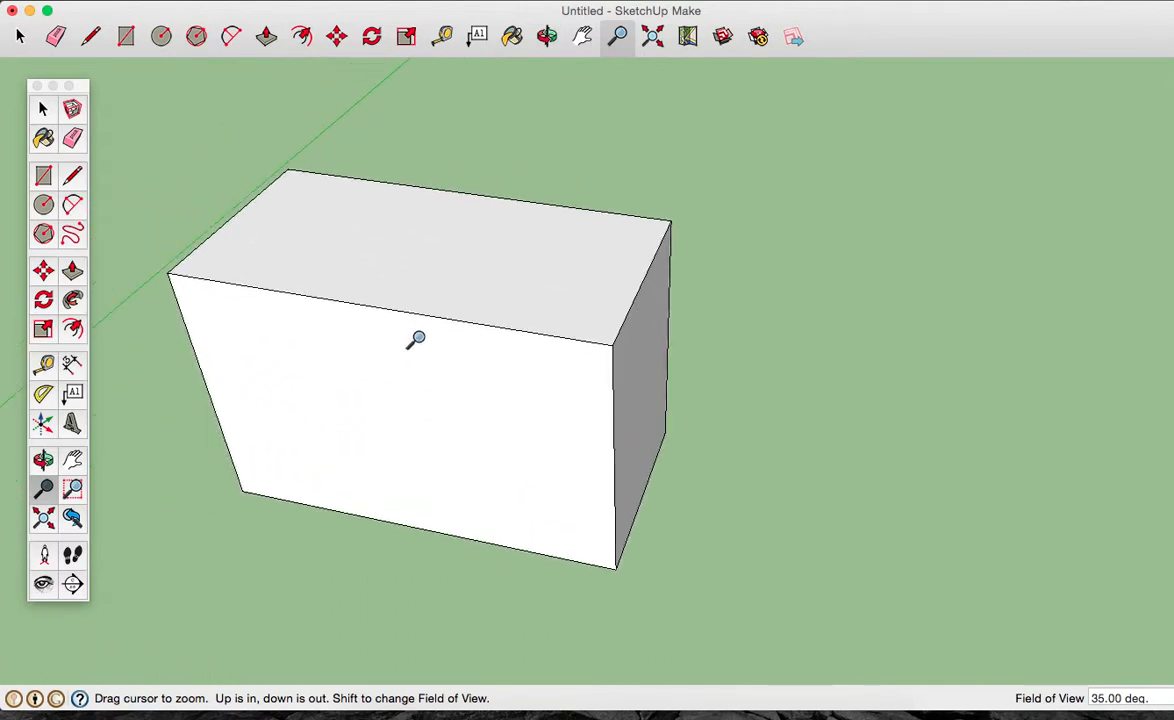
scroll(417, 339, "down", 2)
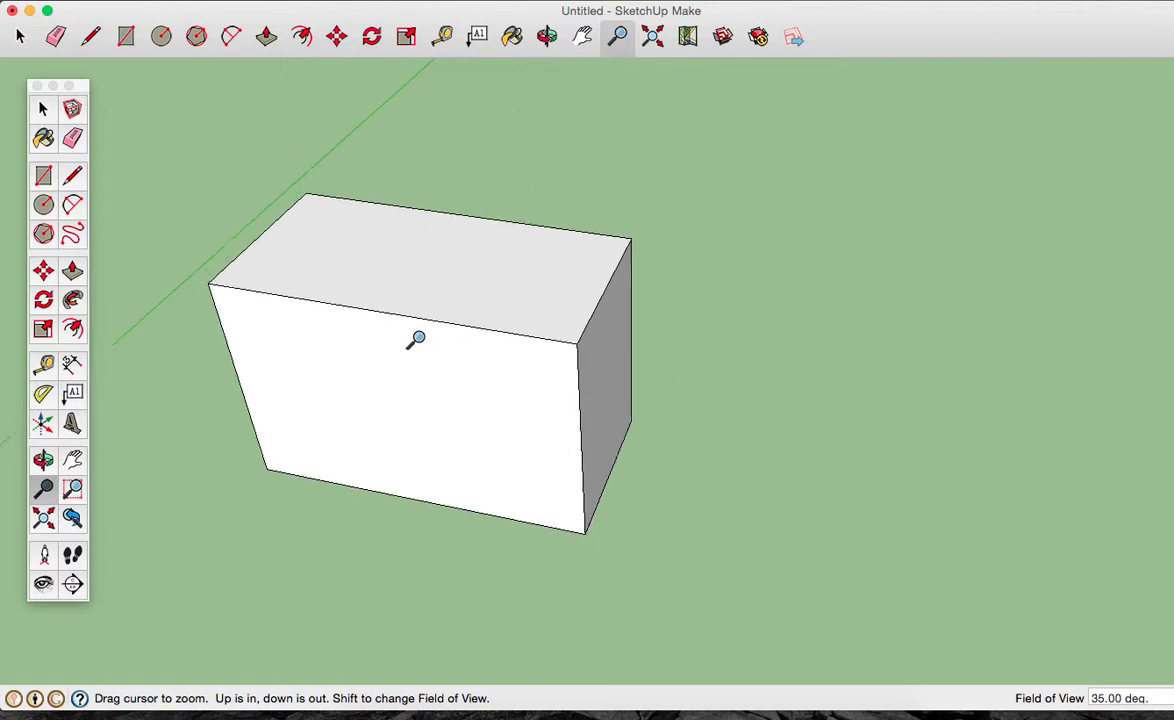
scroll(417, 339, "up", 5)
scroll(417, 339, "down", 5)
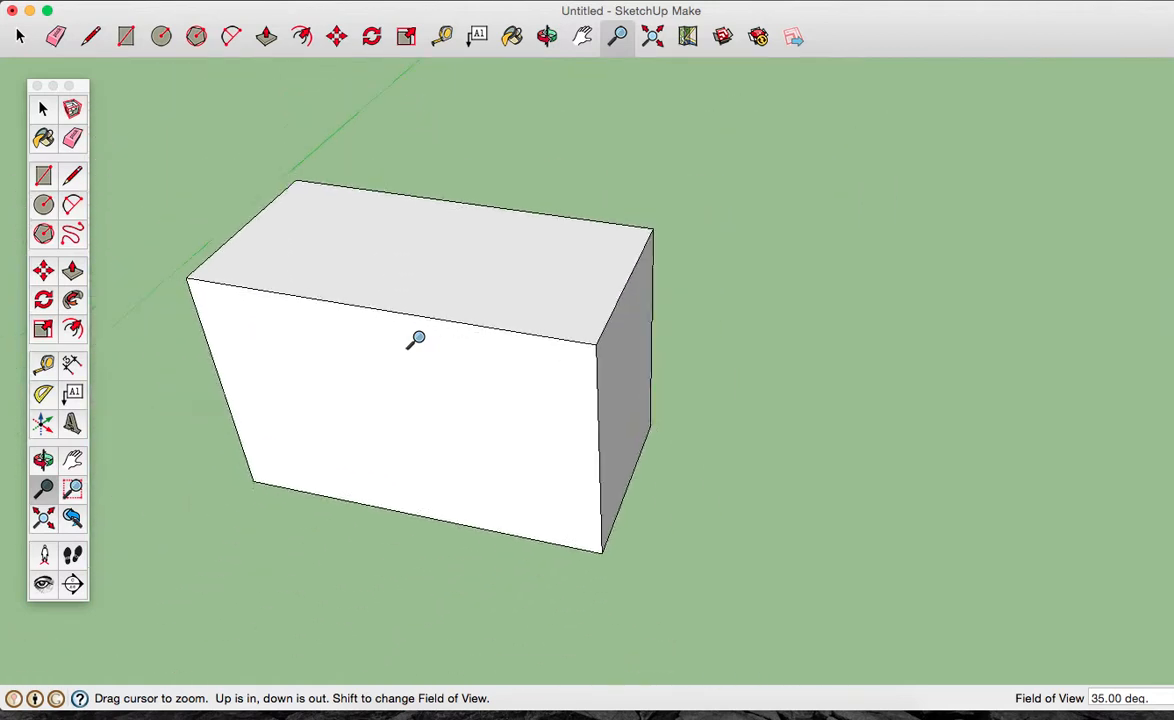
scroll(417, 339, "up", 6)
scroll(417, 339, "down", 5)
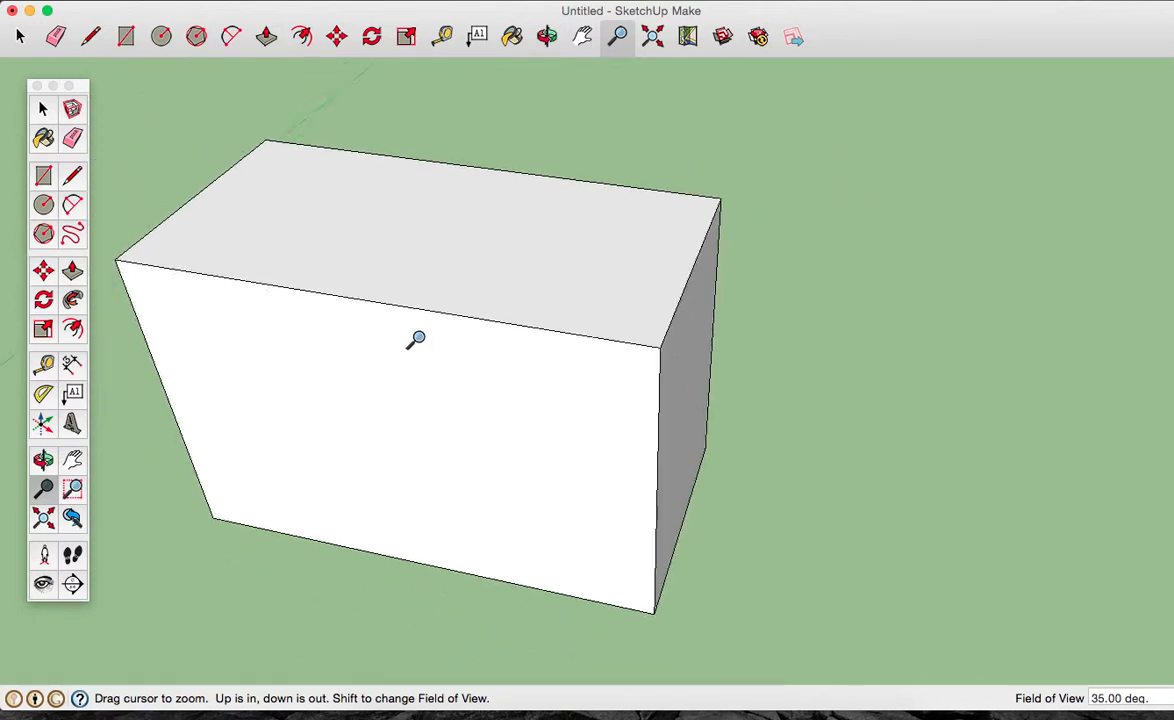
scroll(417, 339, "up", 5)
scroll(417, 339, "down", 5)
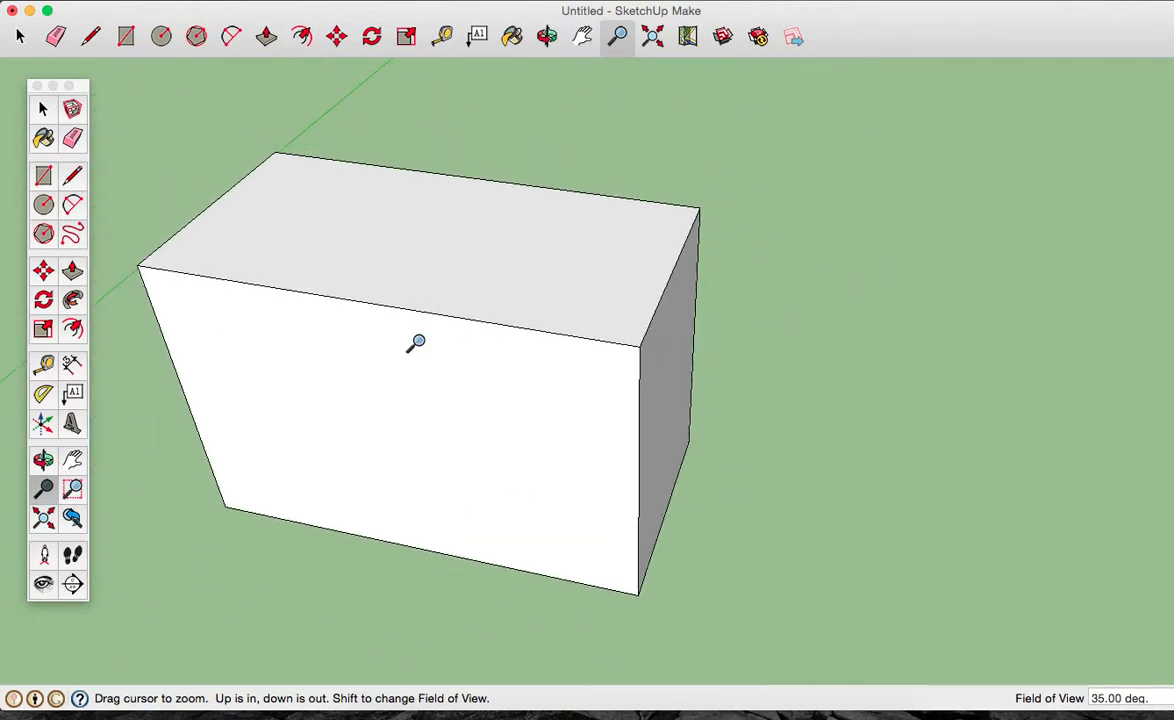
scroll(417, 342, "down", 3)
scroll(417, 342, "up", 4)
scroll(417, 342, "down", 4)
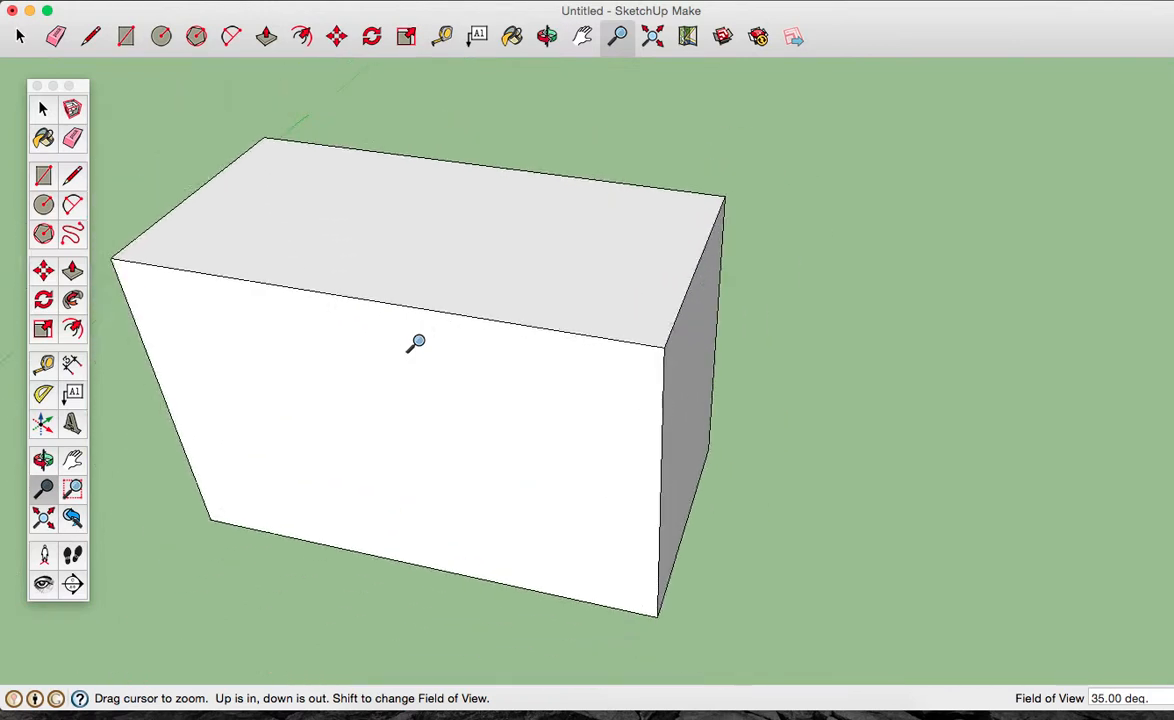
scroll(417, 342, "up", 3)
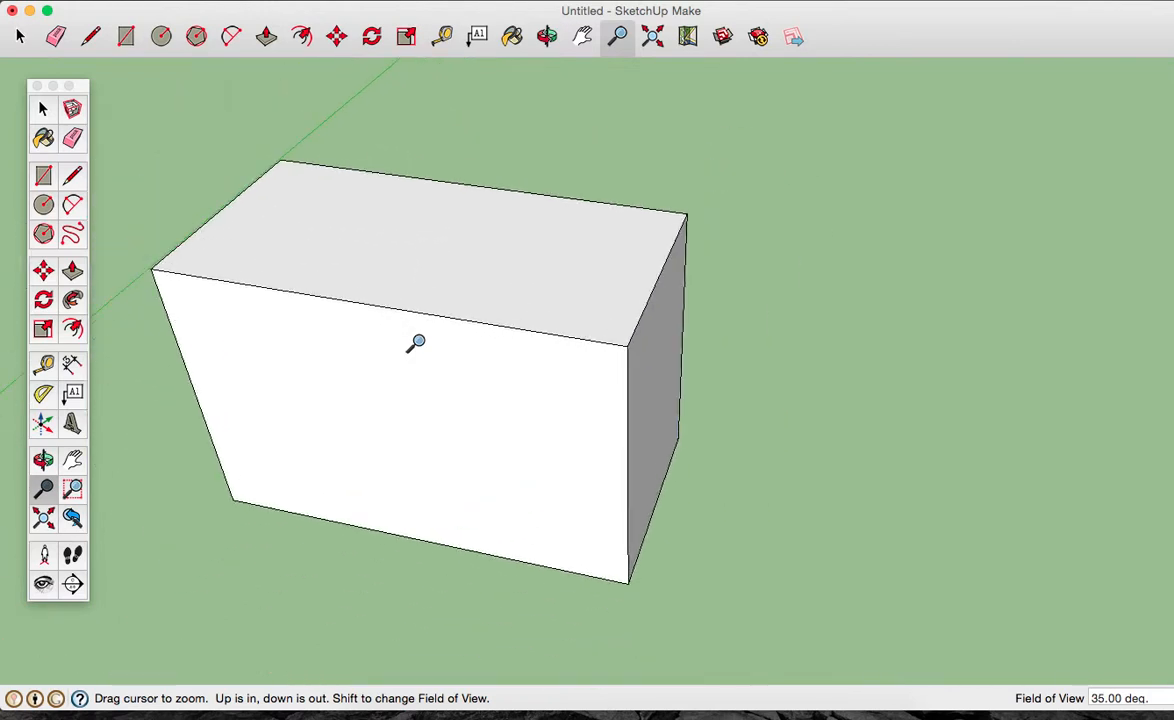
scroll(417, 342, "down", 3)
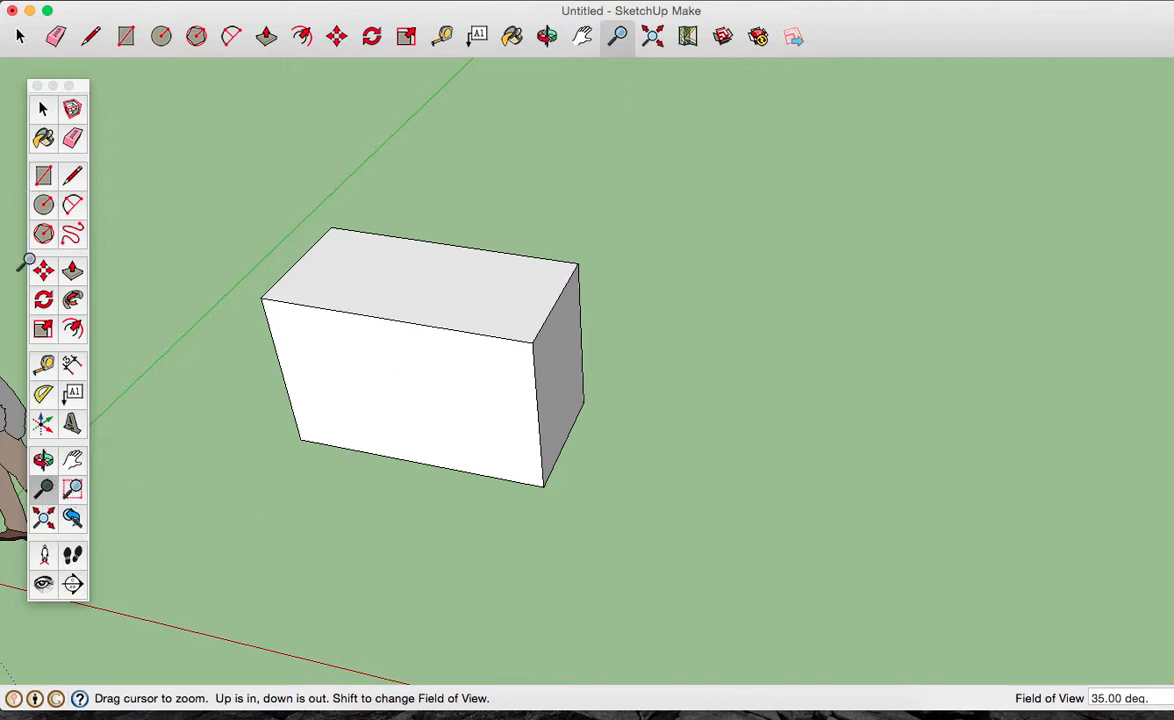
Zoom Window in on the box's upper front corner nearest the green axis, and return to Push/Pull.
left_click(73, 489)
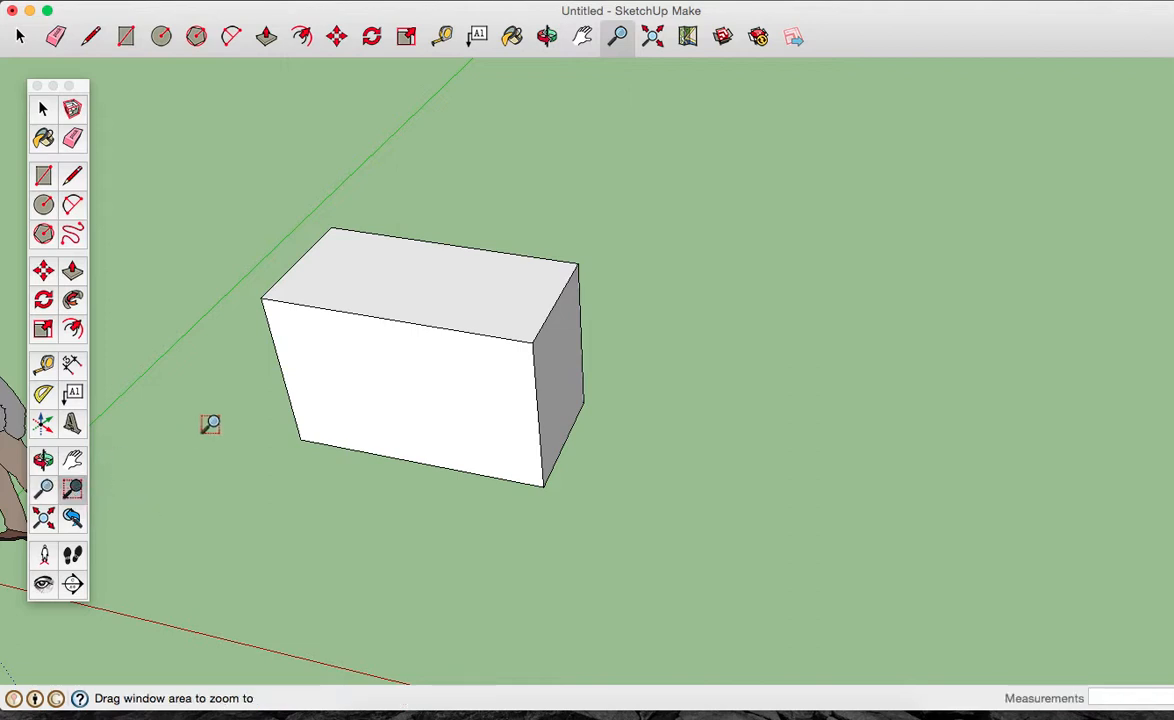
left_click_drag(213, 243, 362, 349)
key("p")
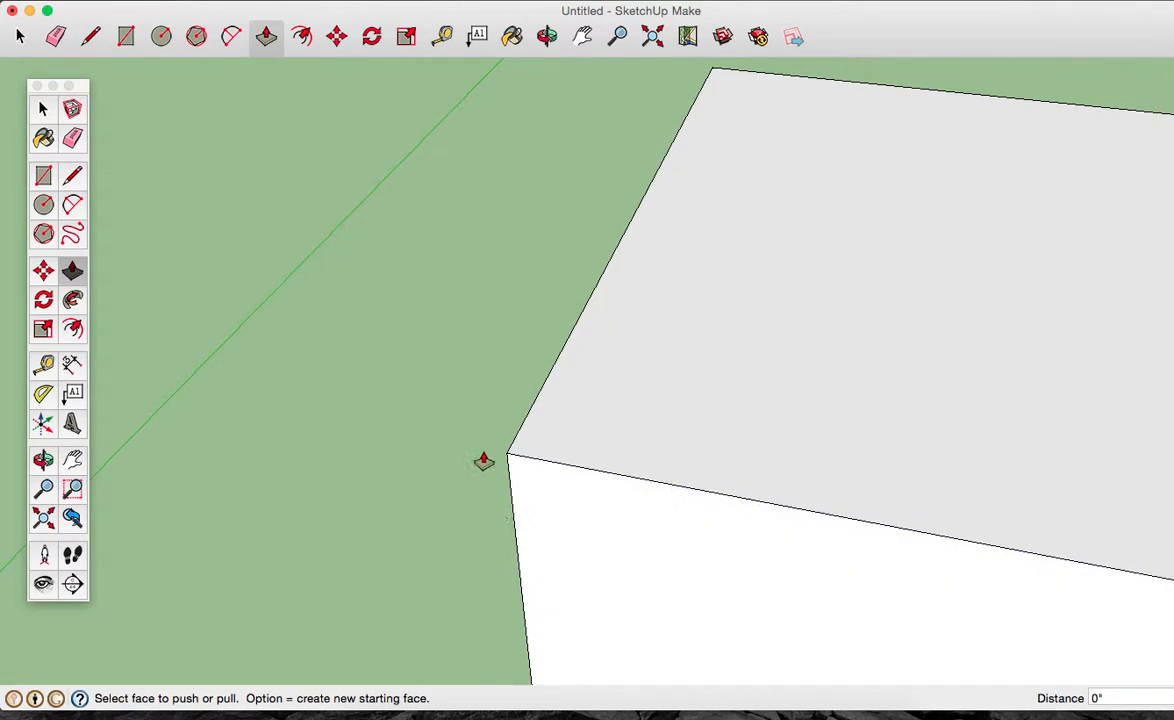
Practise zooming and orbiting around the box's corner and front face while Push/Pull stays active.
scroll(487, 506, "up", 5)
scroll(488, 509, "up", 1)
middle_click_drag(193, 206, 731, 583)
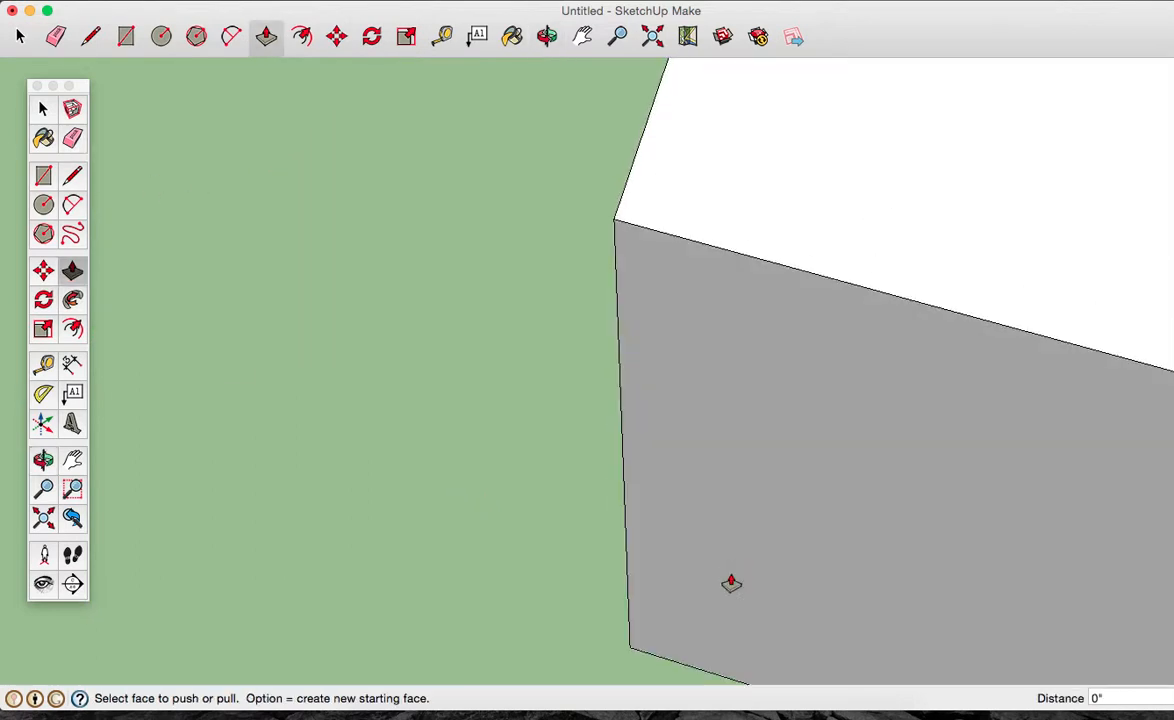
left_click(866, 498)
left_click(857, 499)
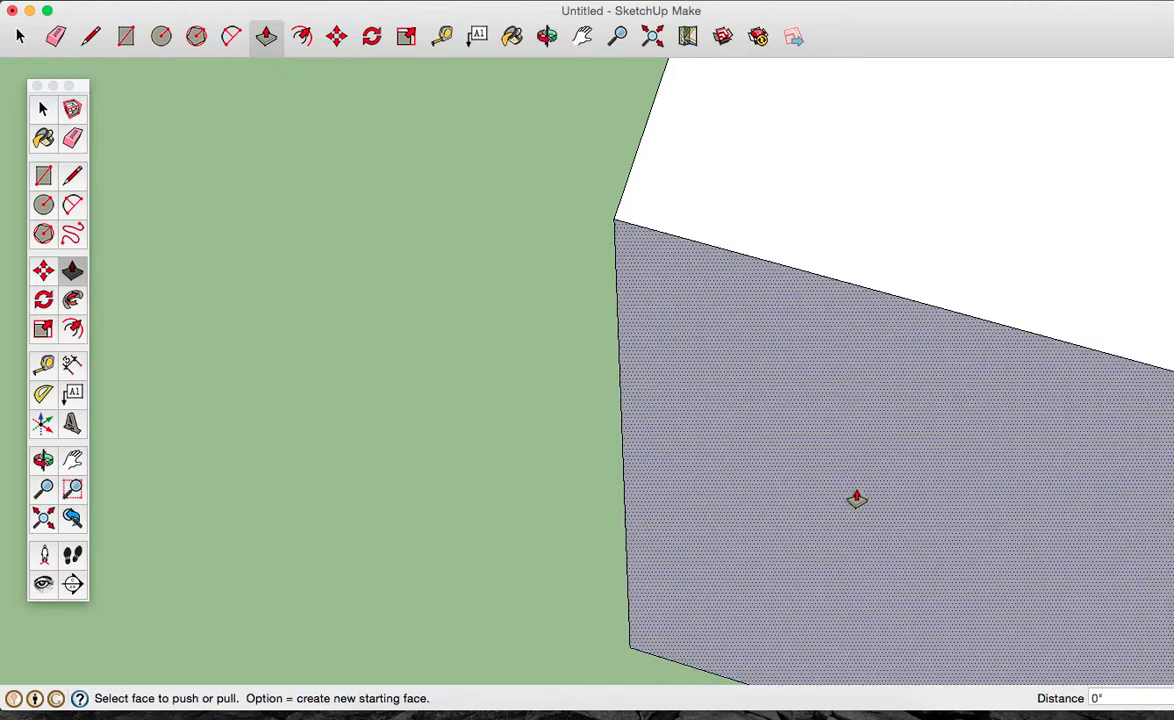
middle_click_drag(747, 540, 647, 348)
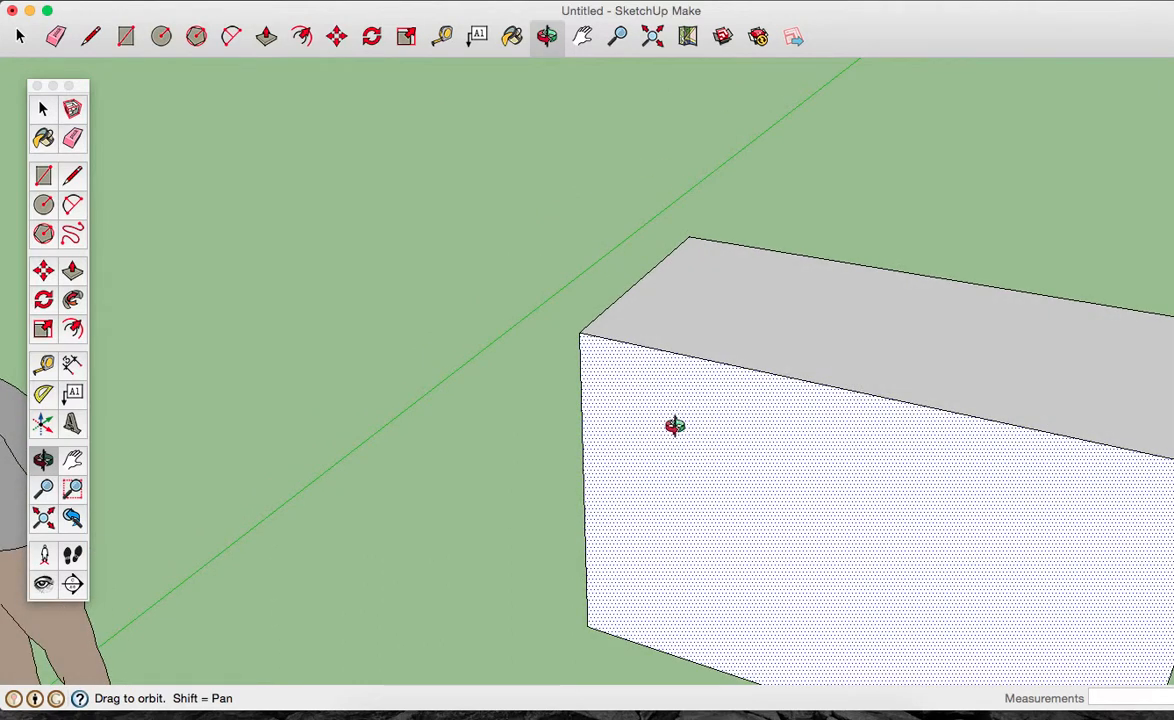
Pan, zoom and orbit until the standing figure and the whole box are in view, and resume Push/Pull.
left_click_drag(672, 386, 411, 249, "shift")
scroll(412, 370, "down", 3)
scroll(412, 370, "up", 5)
scroll(411, 369, "down", 6)
scroll(408, 366, "up", 3)
left_click_drag(295, 267, 597, 333, "shift")
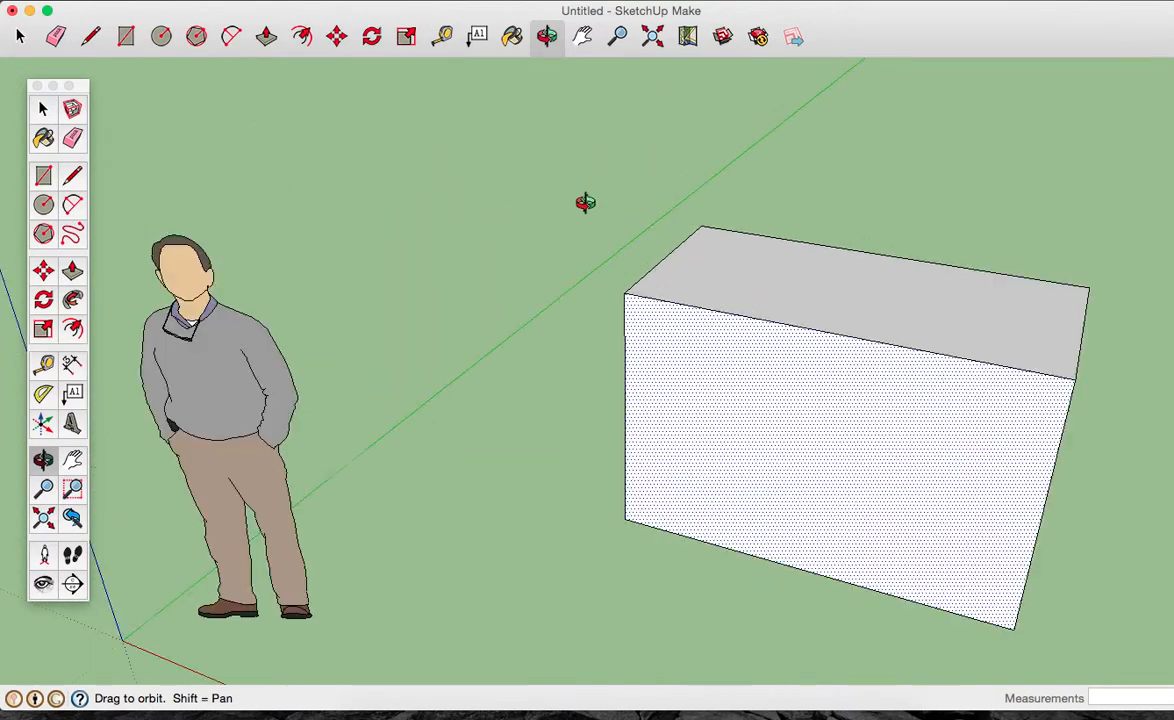
mouse_move(637, 223)
left_mouse_down()
mouse_move(506, 246)
mouse_move(647, 225)
left_mouse_up()
key("p")
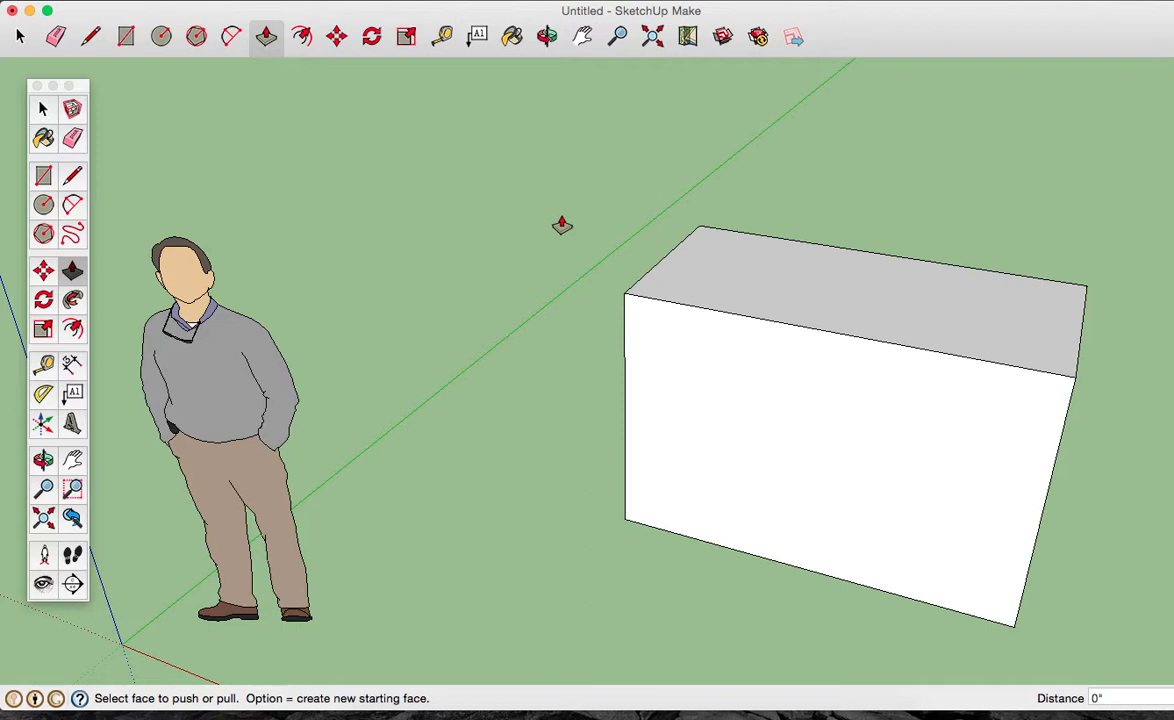
Draw a 6' by 3' rectangle on the ground beside the first box, lined up with its lower front corner along the red axis.
key("o")
left_click_drag(795, 340, 246, 118)
scroll(522, 259, "down", 5)
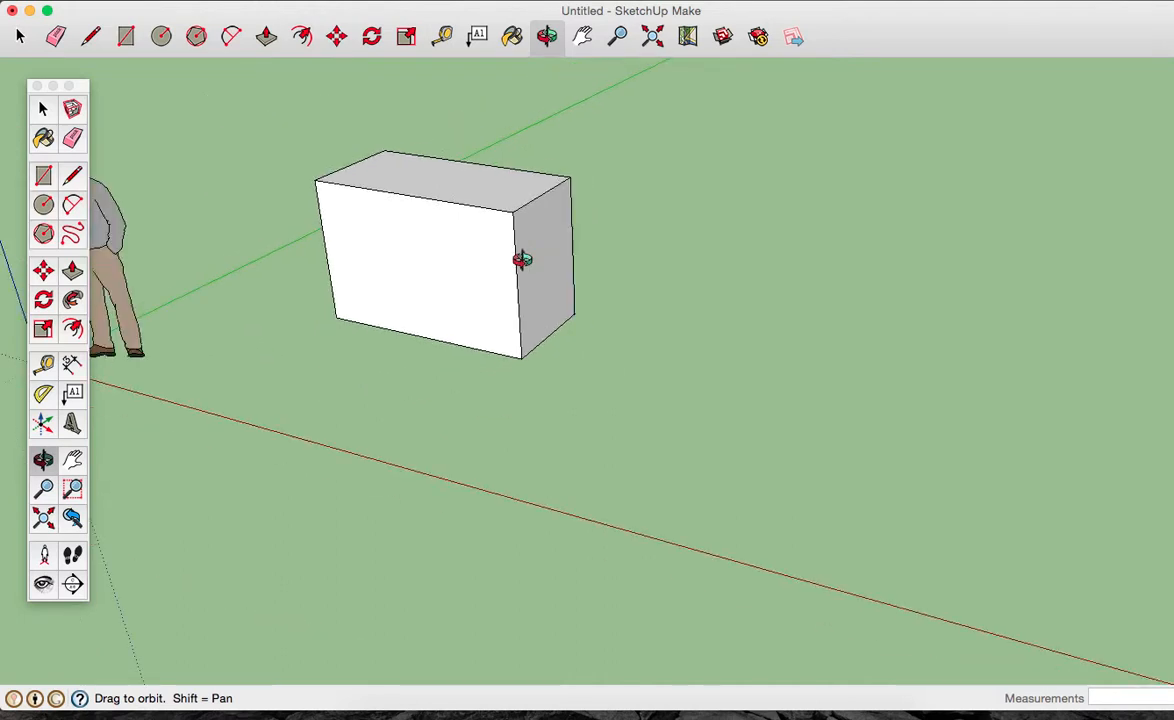
left_click_drag(527, 171, 529, 230)
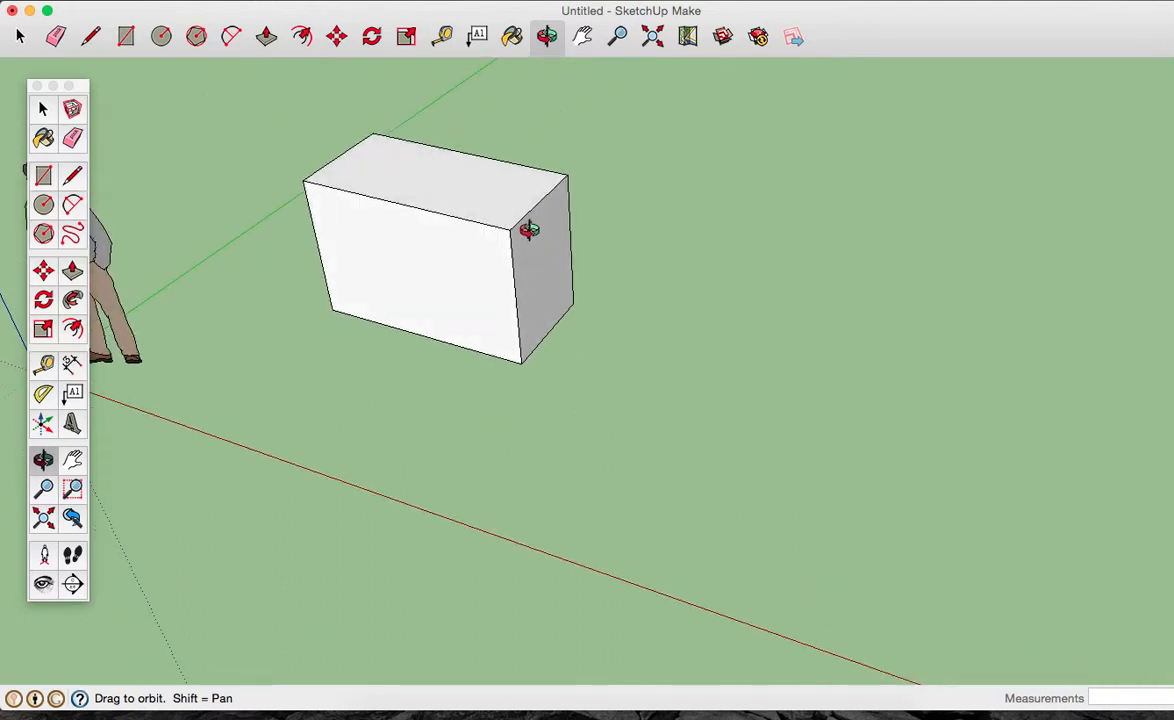
left_click_drag(636, 307, 610, 332)
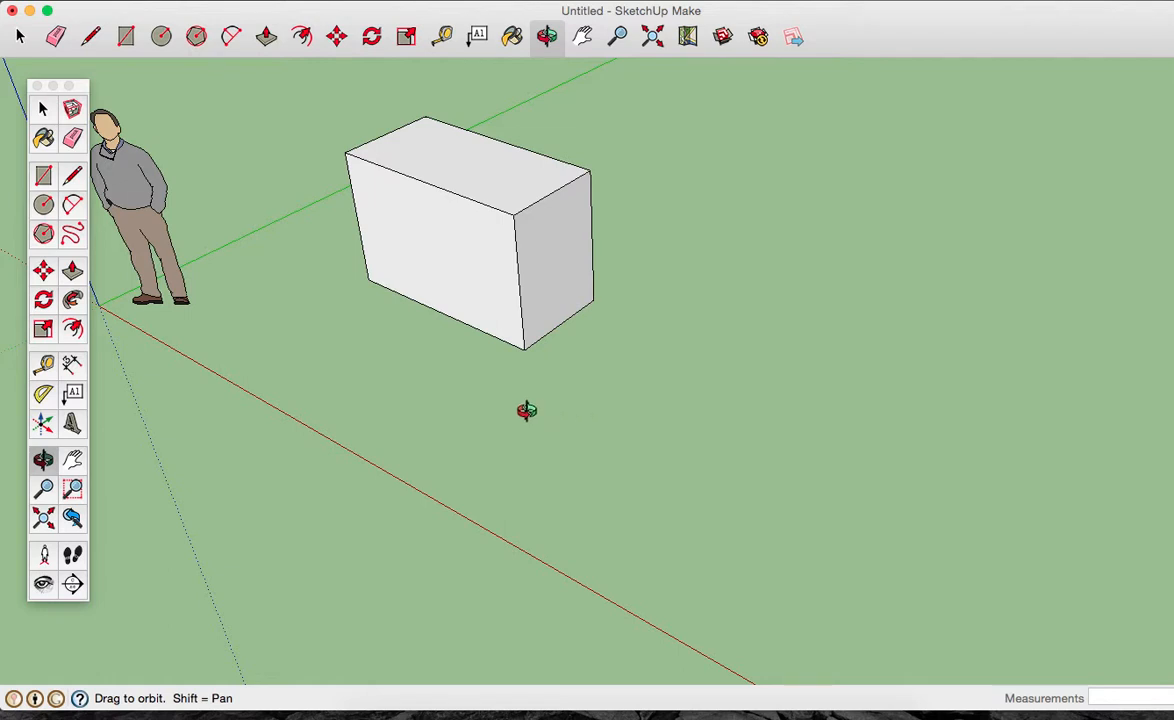
left_click(43, 175)
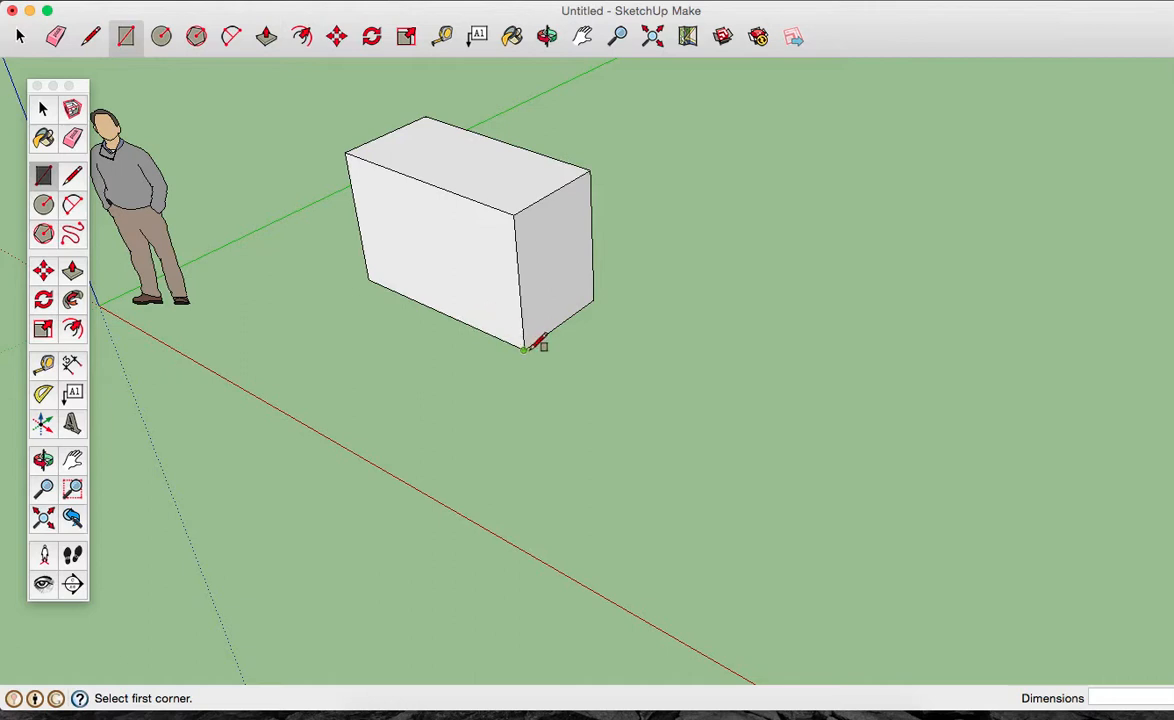
left_click(648, 408)
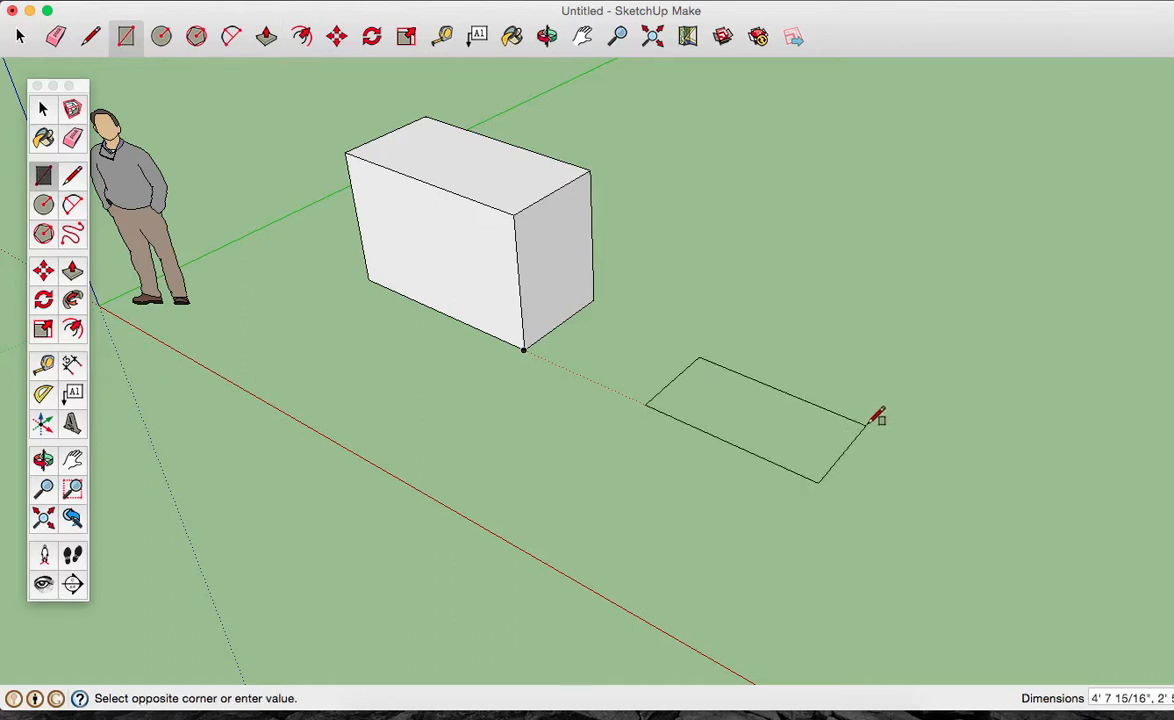
type("6',3'")
key("Return")
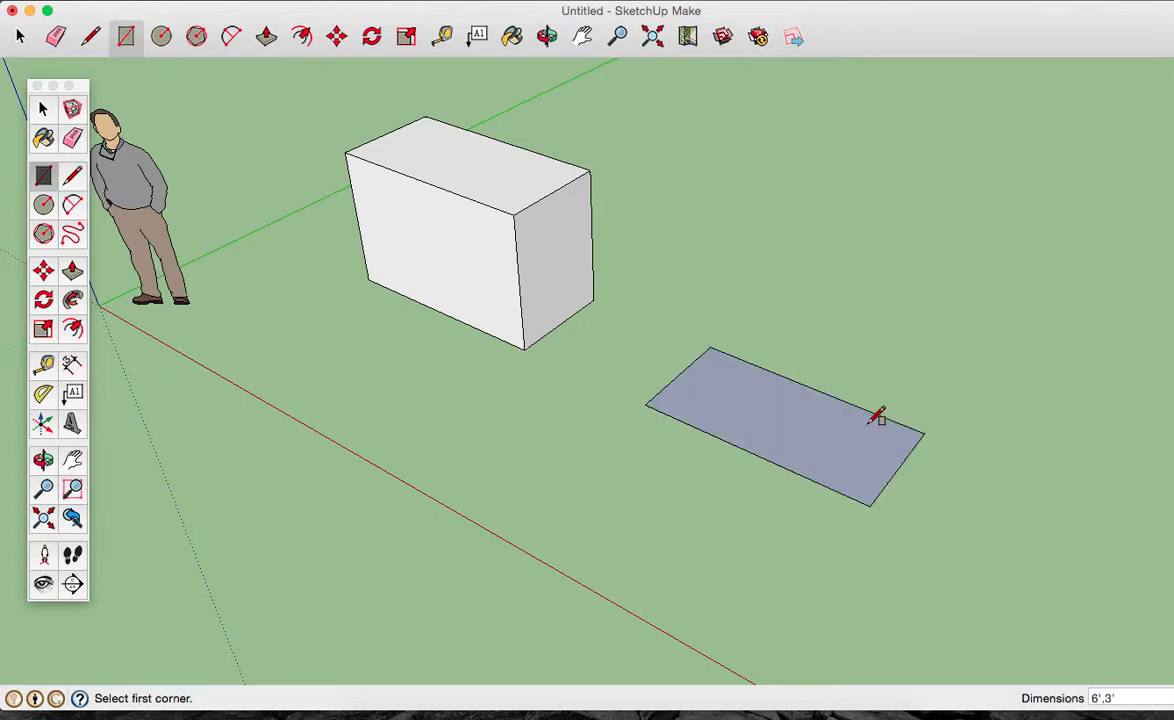
Try extruding the new rectangle 4' upward with Push/Pull, and undo the extrusion.
key("p")
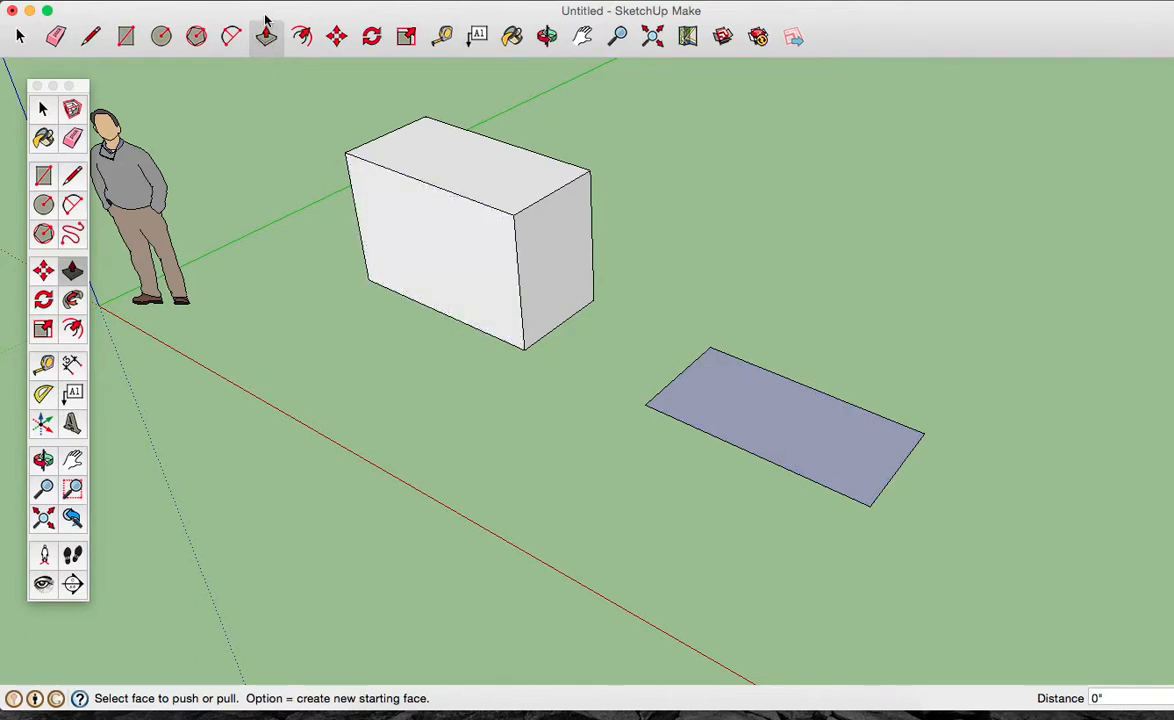
left_click_drag(725, 415, 713, 333)
type("4")
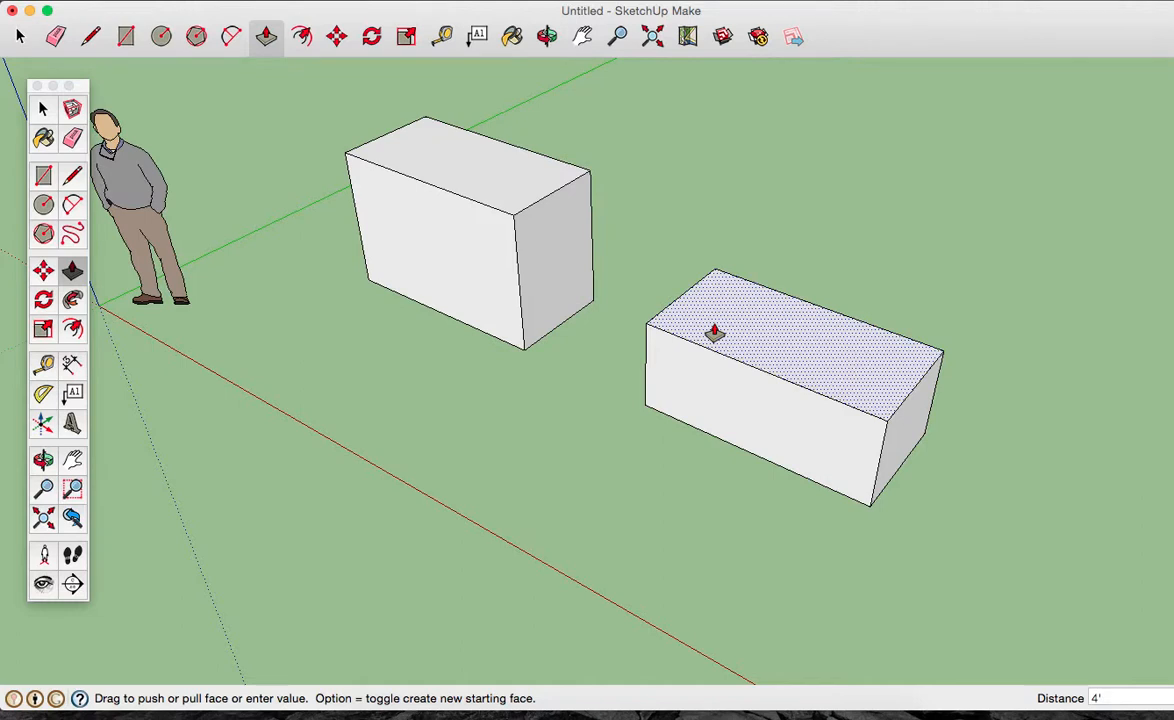
key("Return")
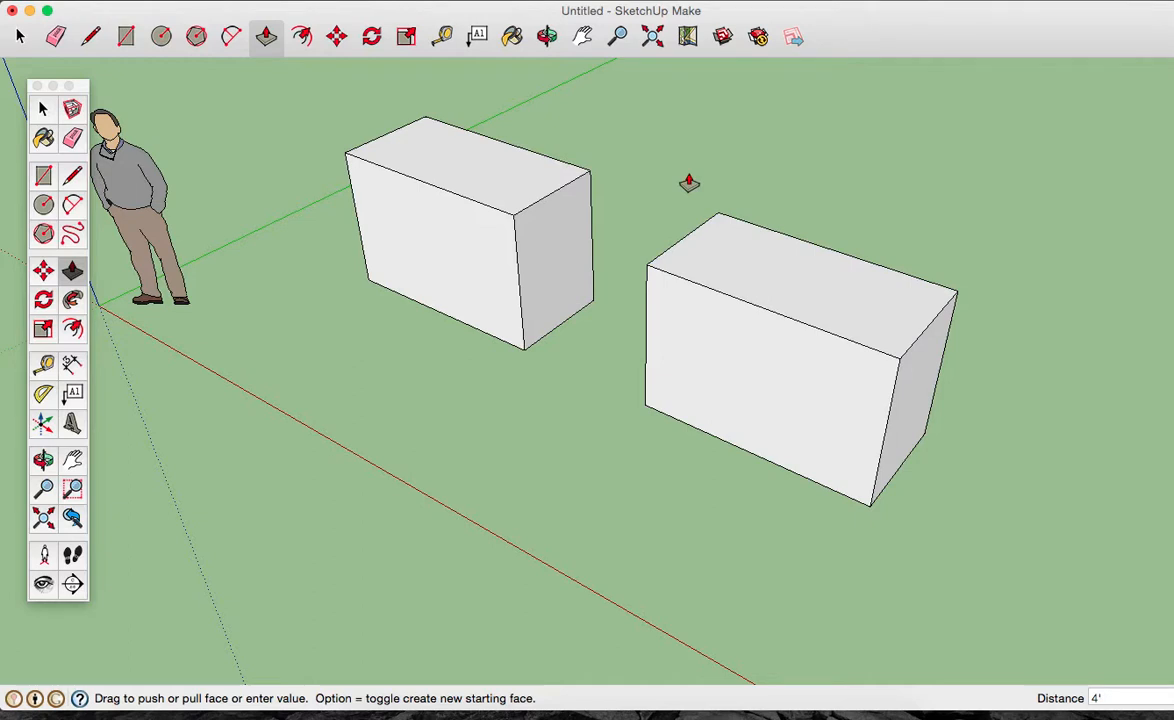
key("Escape")
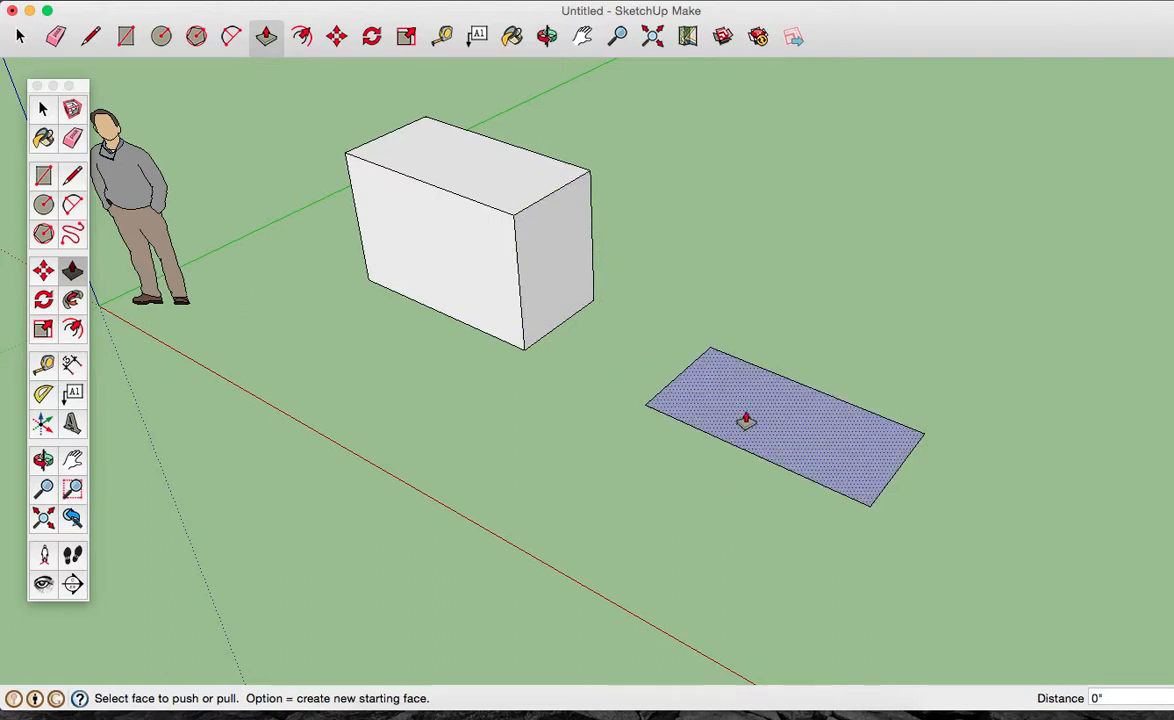
Extrude the new rectangle upward with Push/Pull, taking its height from the first box's upper front corner.
left_click(745, 420)
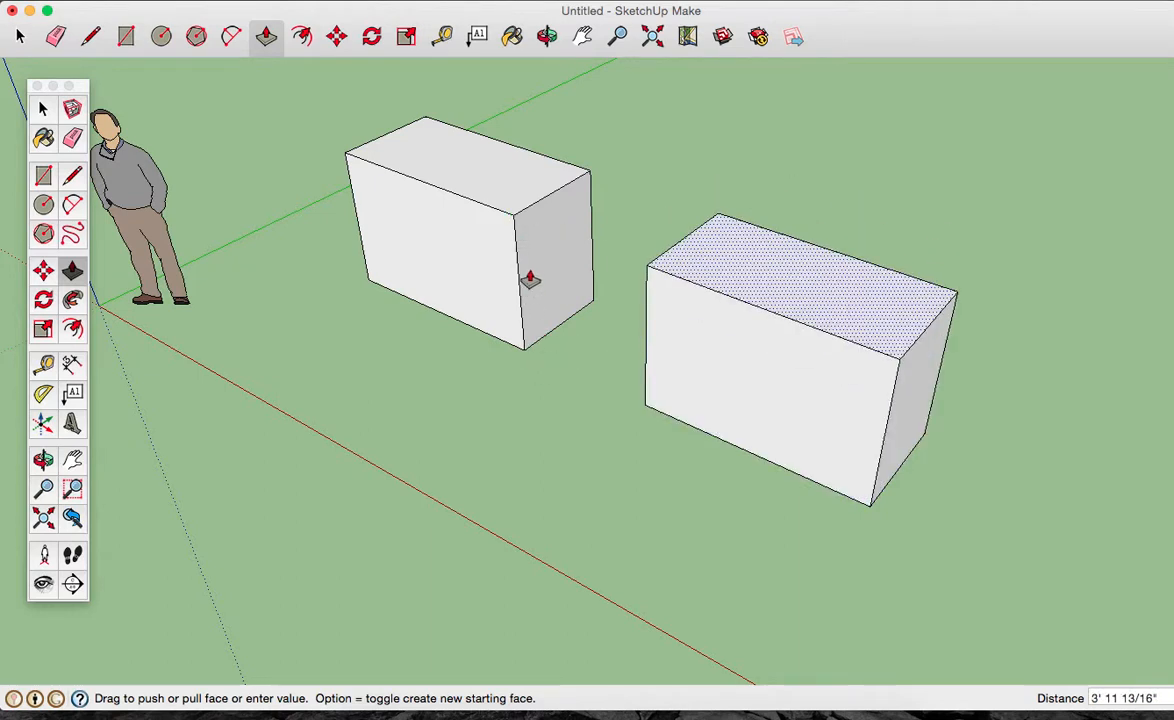
left_click(513, 222)
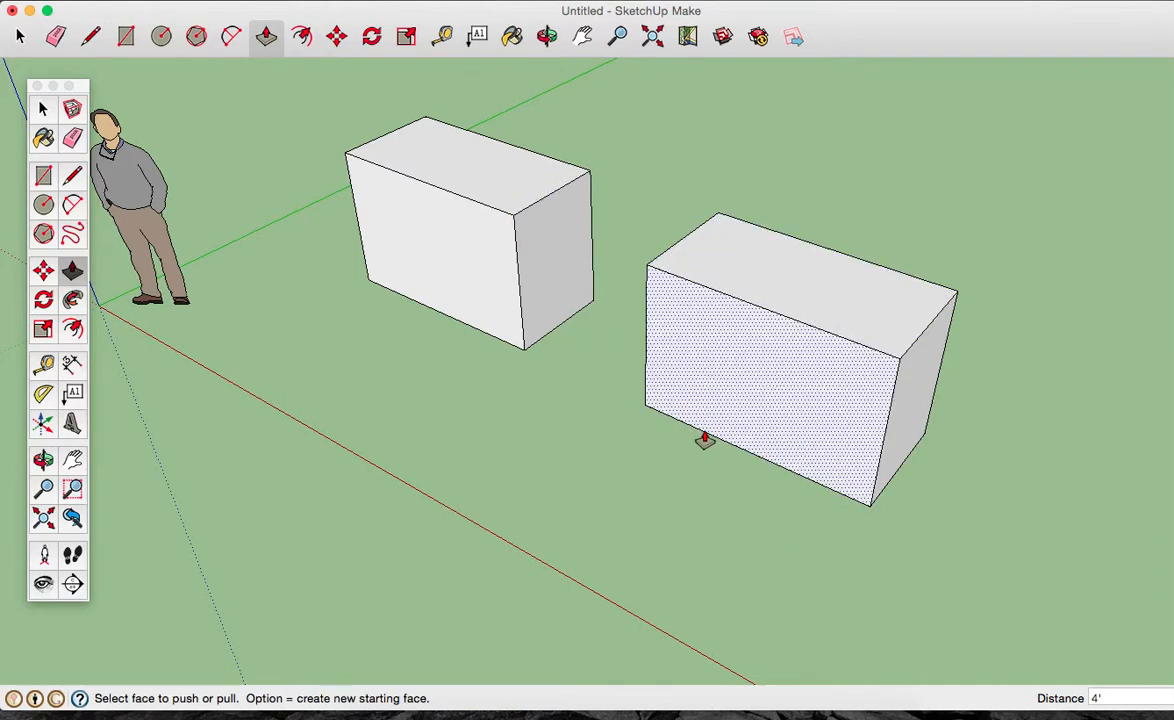
Try to draw a third rectangle in line with the second box's front corner using the dimensions 6'3', and undo it.
key("o")
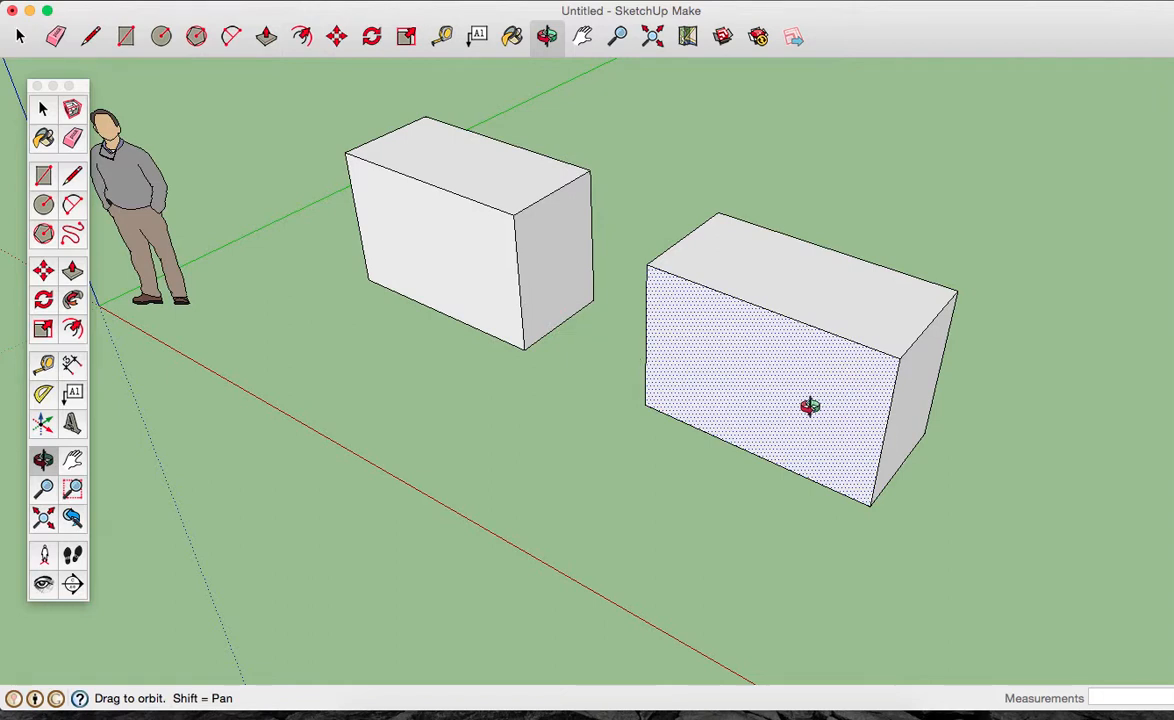
left_click_drag(906, 503, 556, 390, "shift")
left_click(43, 175)
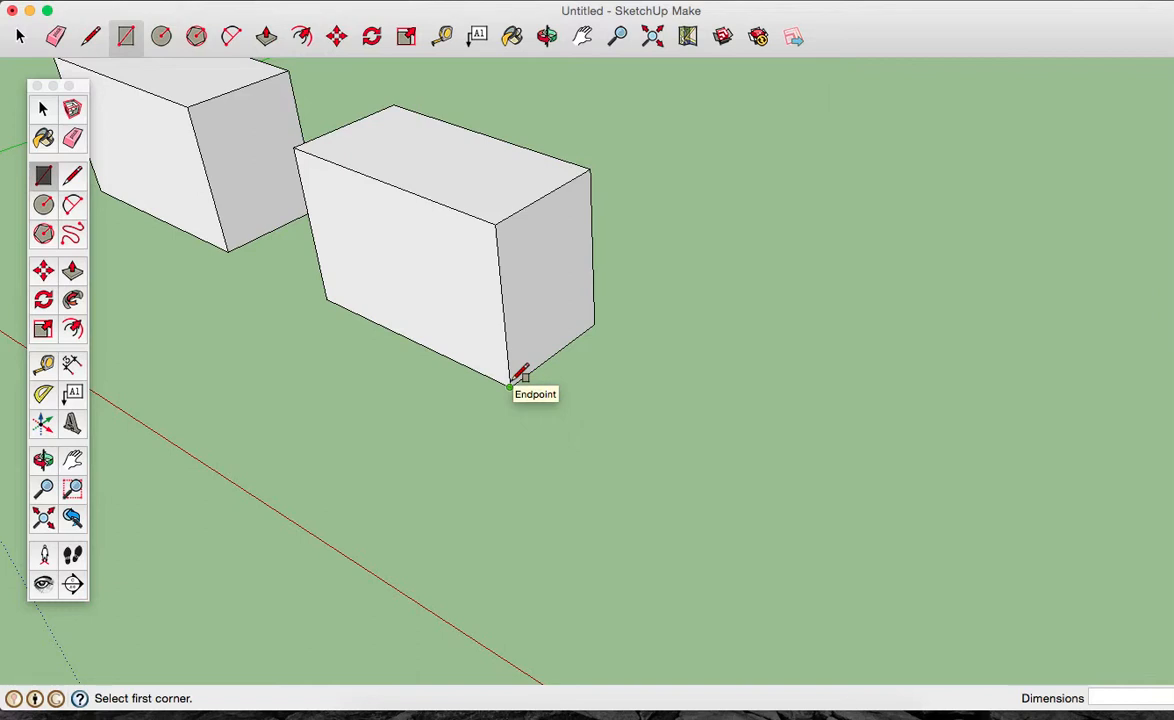
left_click(603, 432)
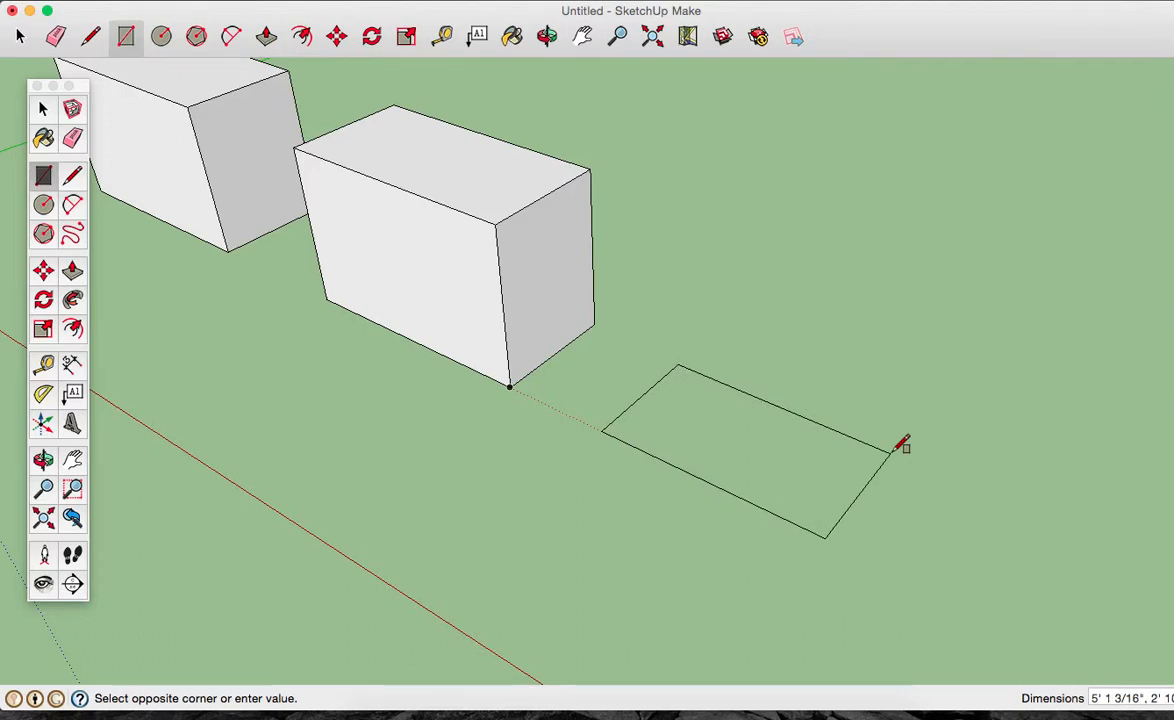
type("6'3")
key("Return")
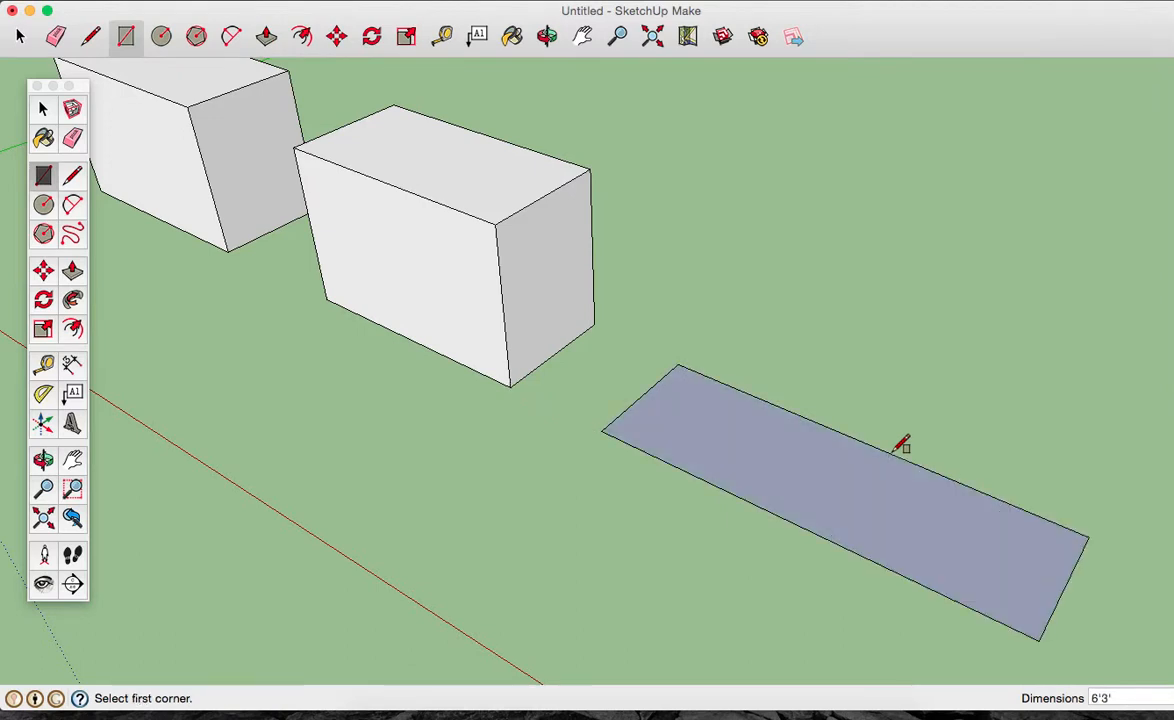
scroll(847, 493, "down", 3)
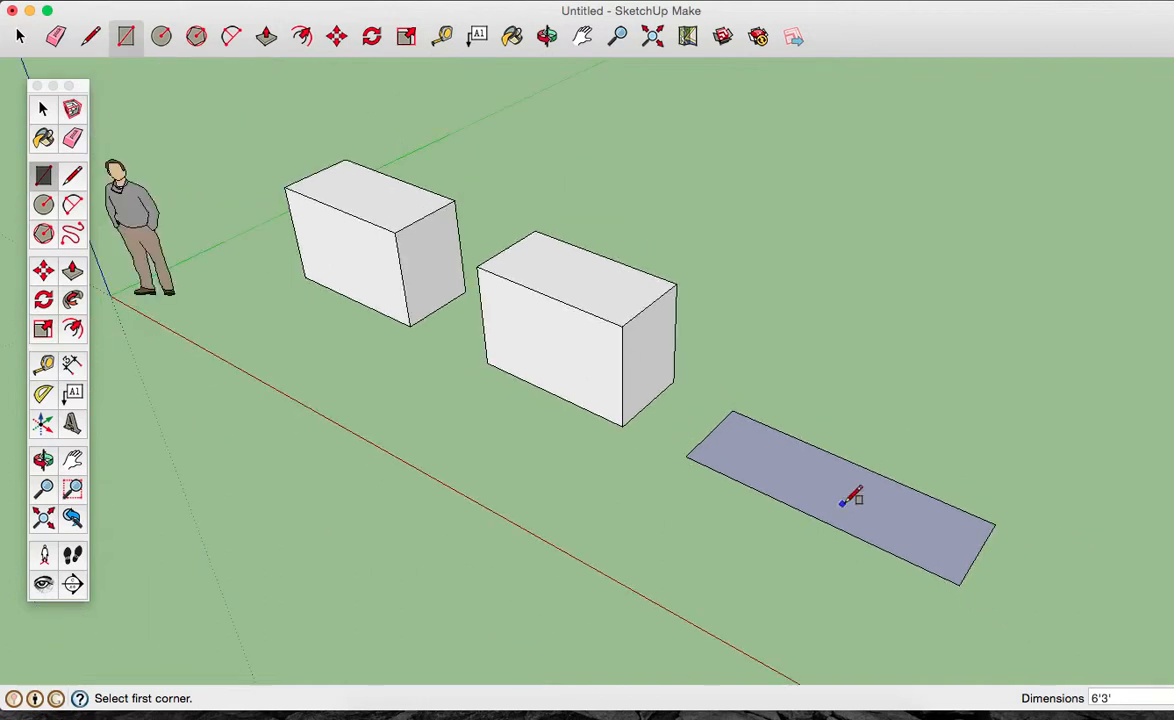
scroll(850, 497, "up", 2)
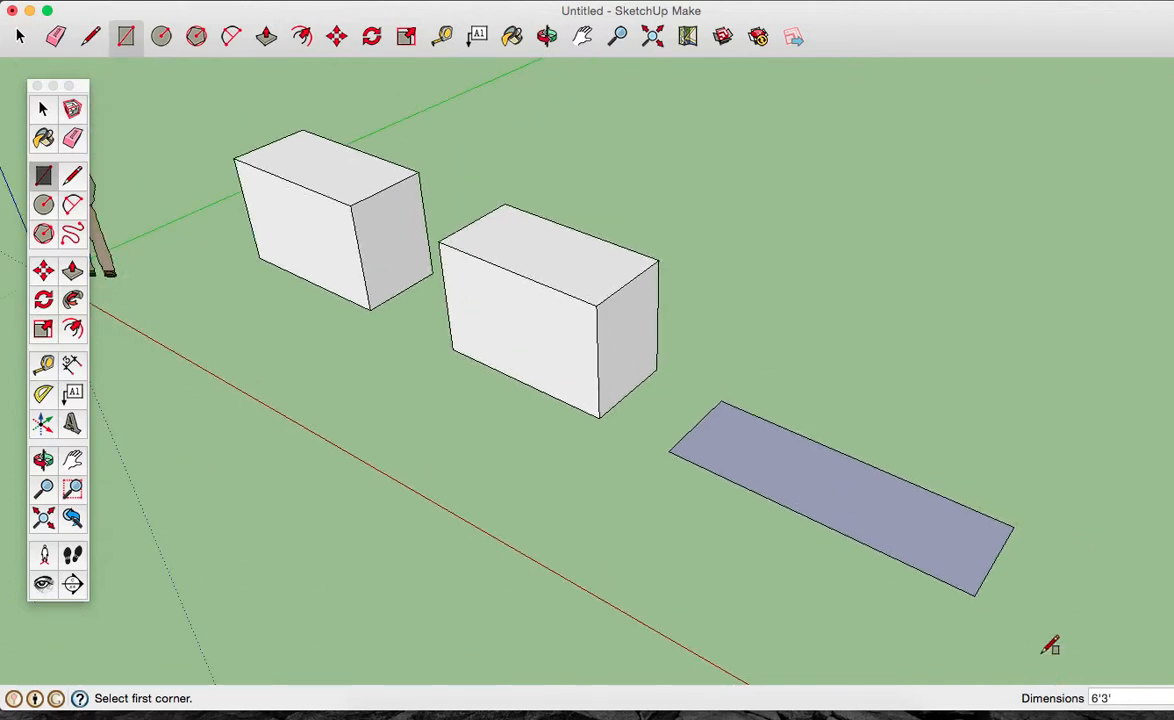
key("super+z")
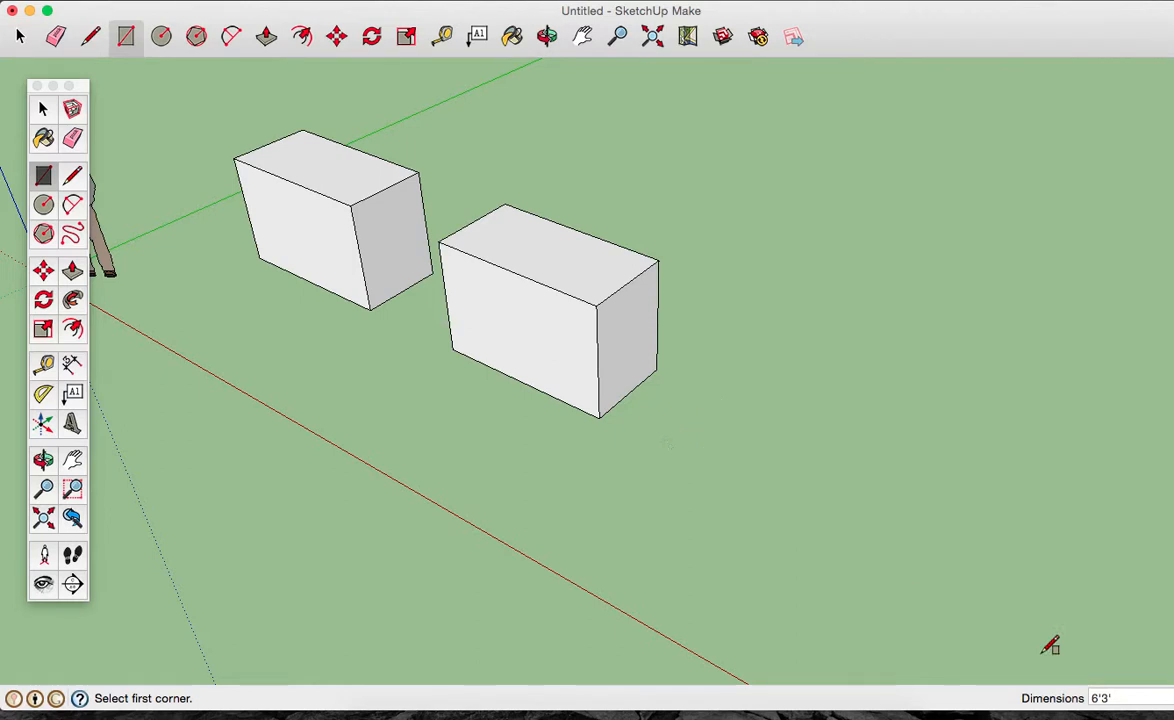
Draw a 6' by 3' rectangle beside the second box, lined up with its lower front corner along the red axis.
left_click(671, 451)
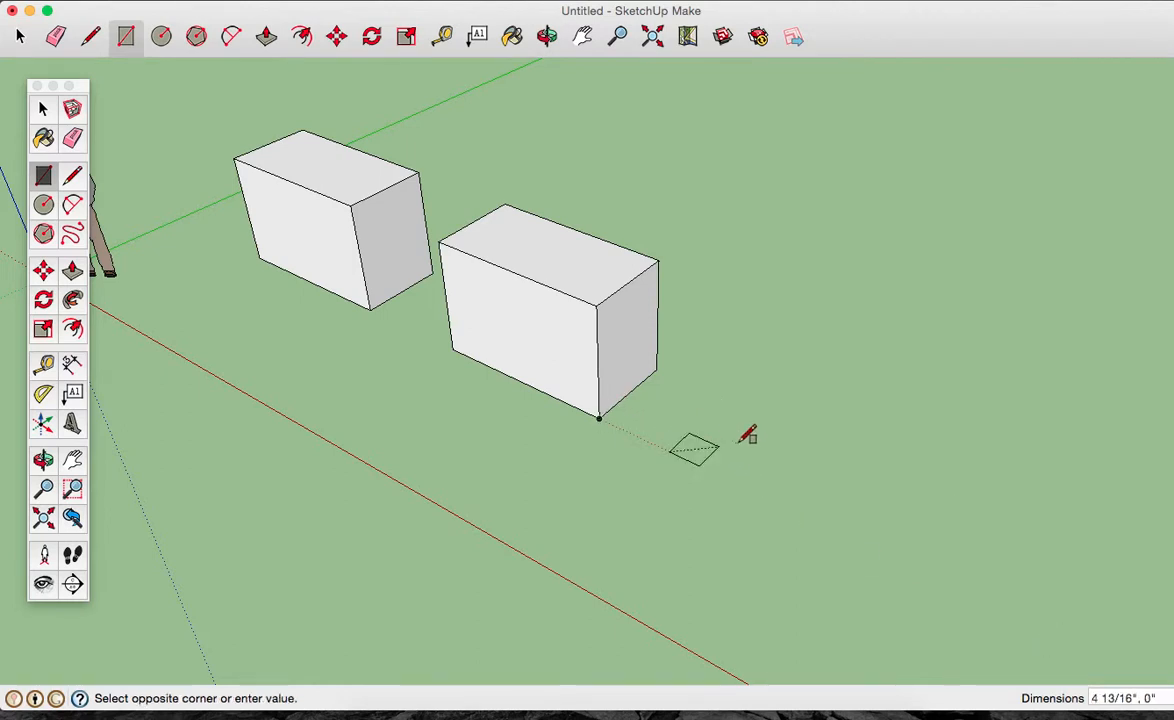
type("6'")
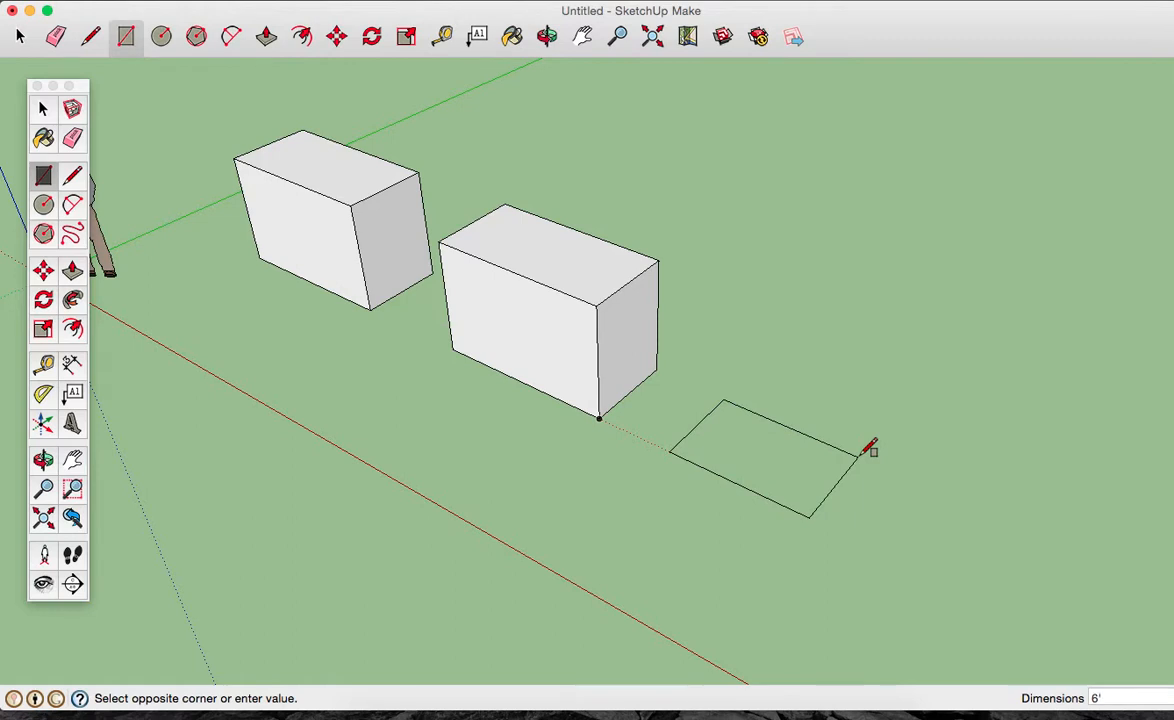
type(",3'")
key("Return")
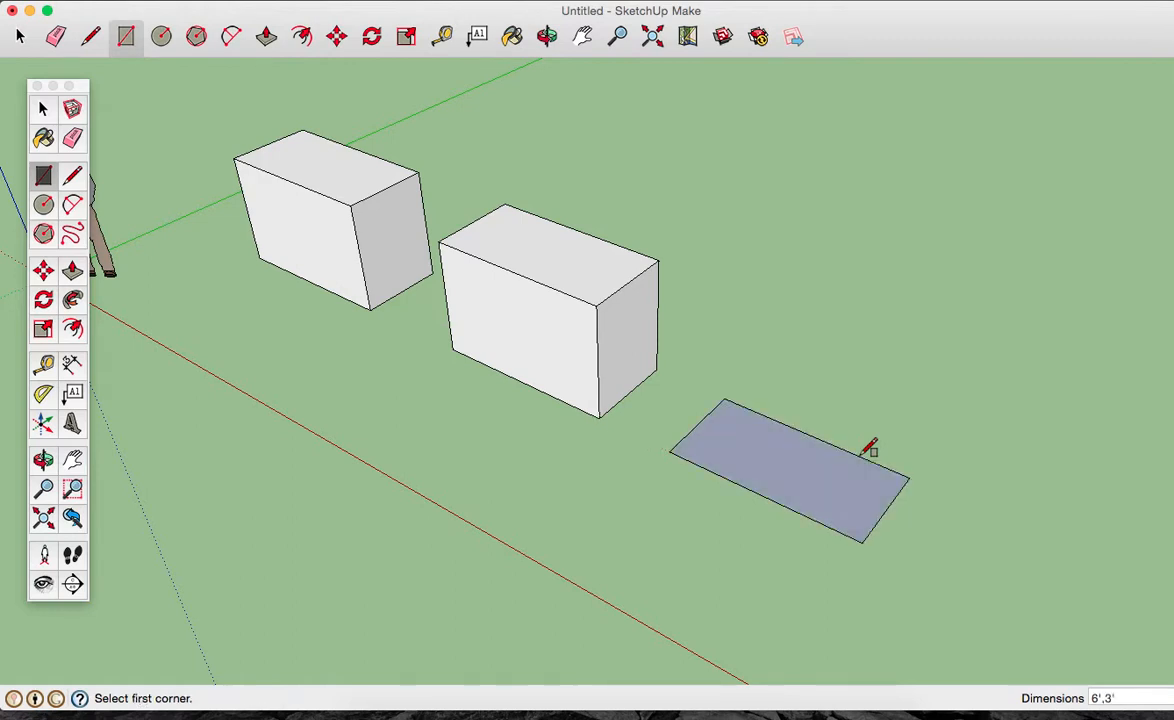
Extrude the third rectangle with Push/Pull, taking its height from the second box's upper corner.
key("p")
left_click(785, 473)
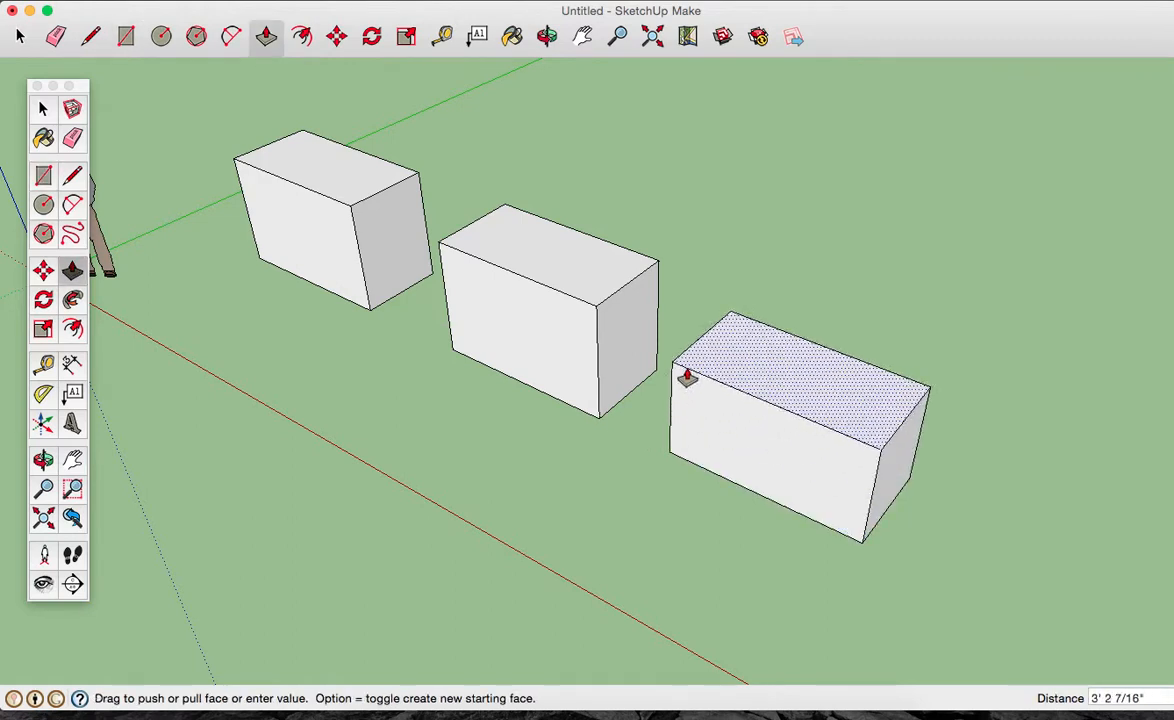
left_click(597, 318)
Offset the outline of the middle box's front face 8" inward.
key("o")
left_click_drag(665, 436, 894, 375)
left_click_drag(810, 385, 877, 385, "shift")
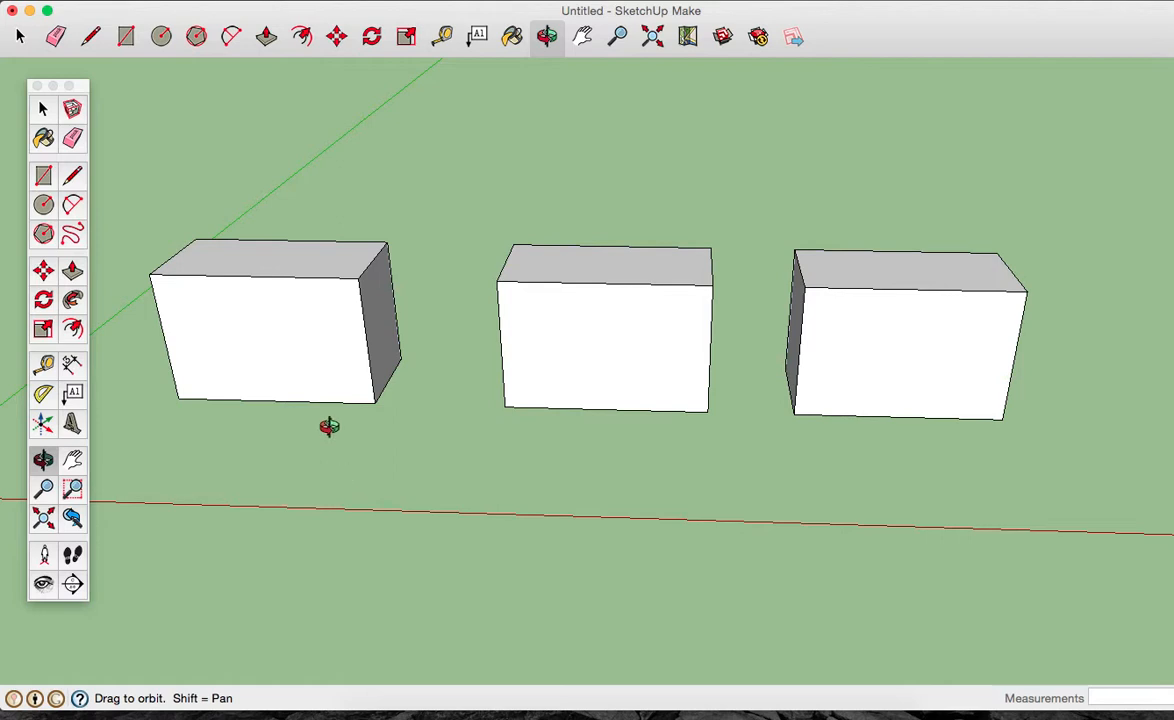
left_click(305, 42)
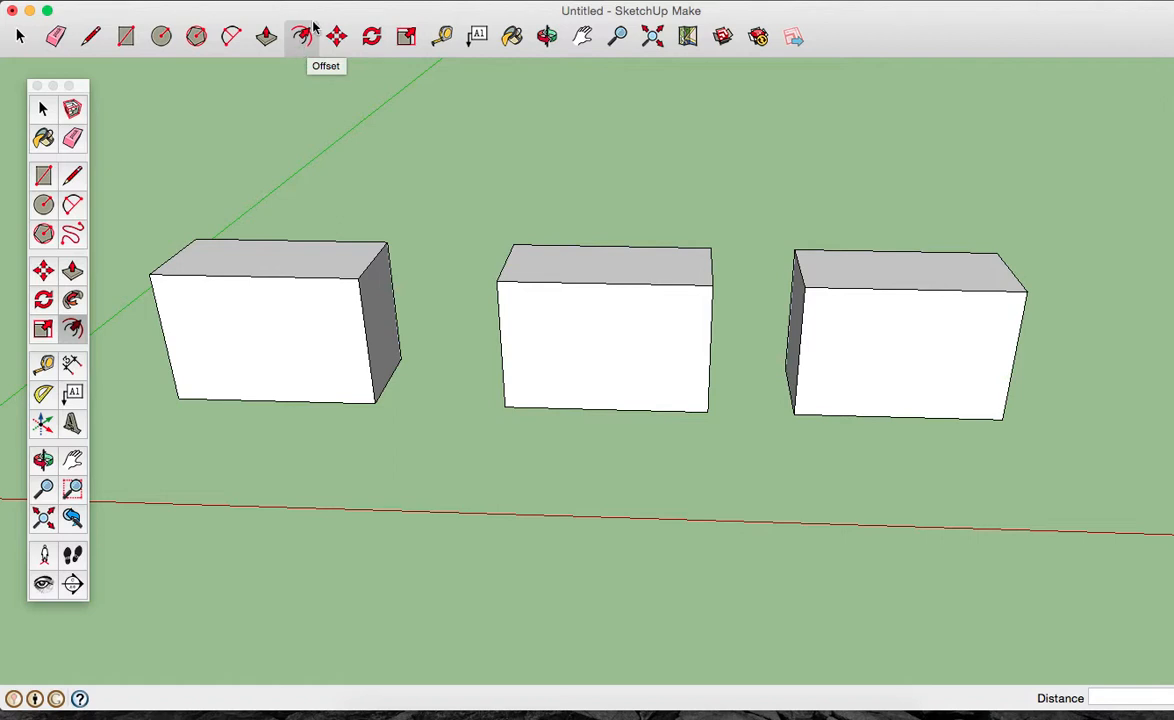
left_click(310, 30)
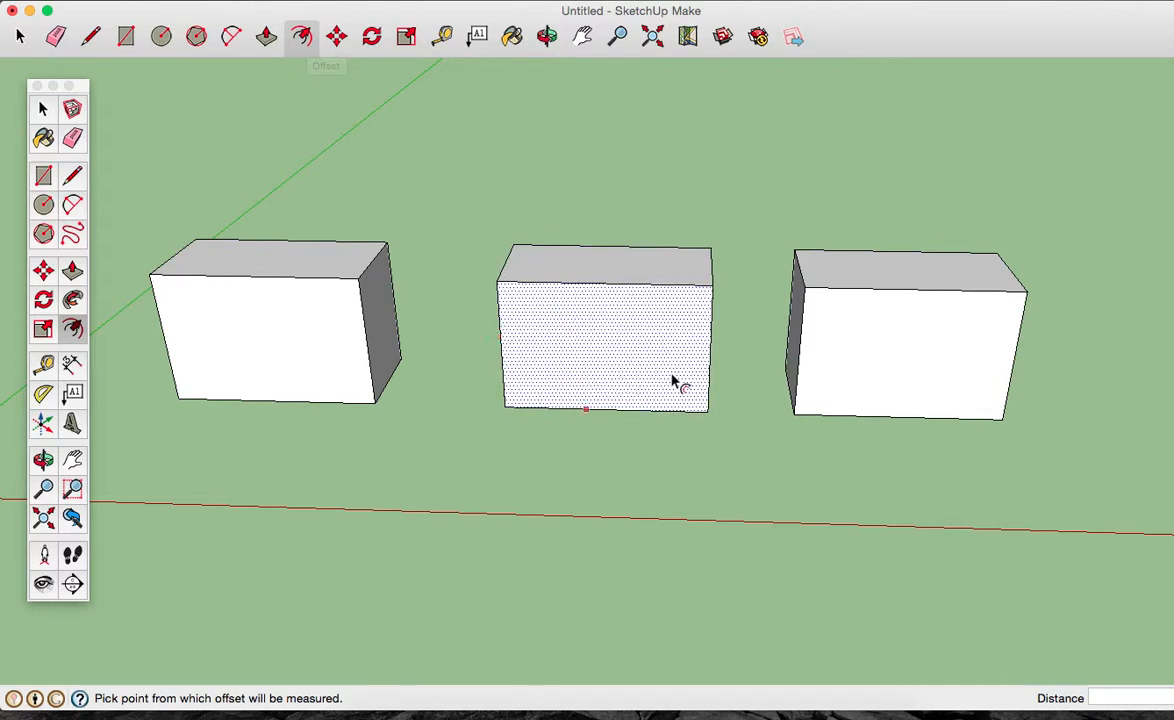
left_click(514, 358)
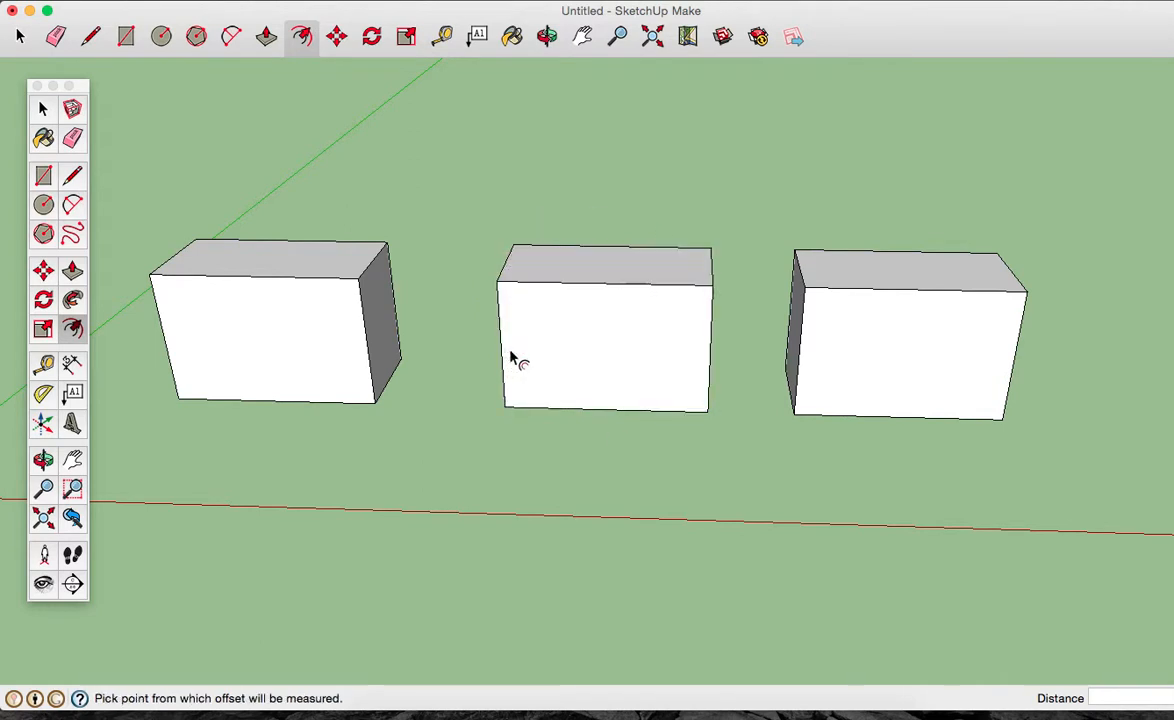
left_click(590, 347)
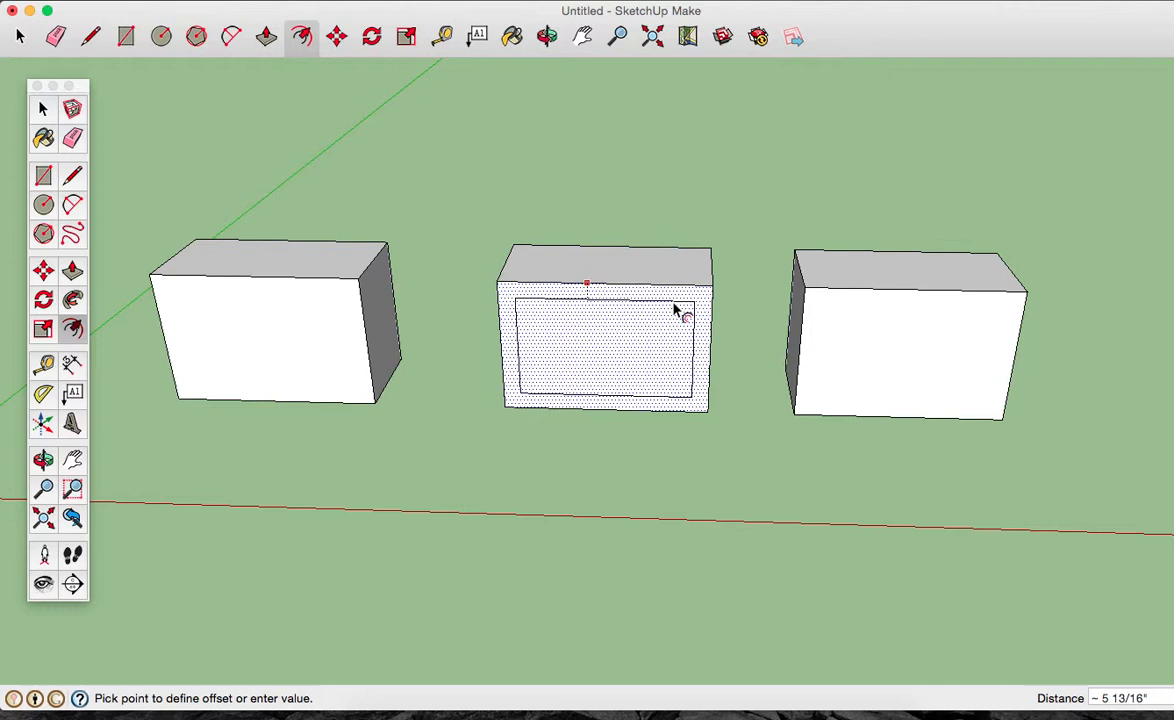
type("8")
key("Return")
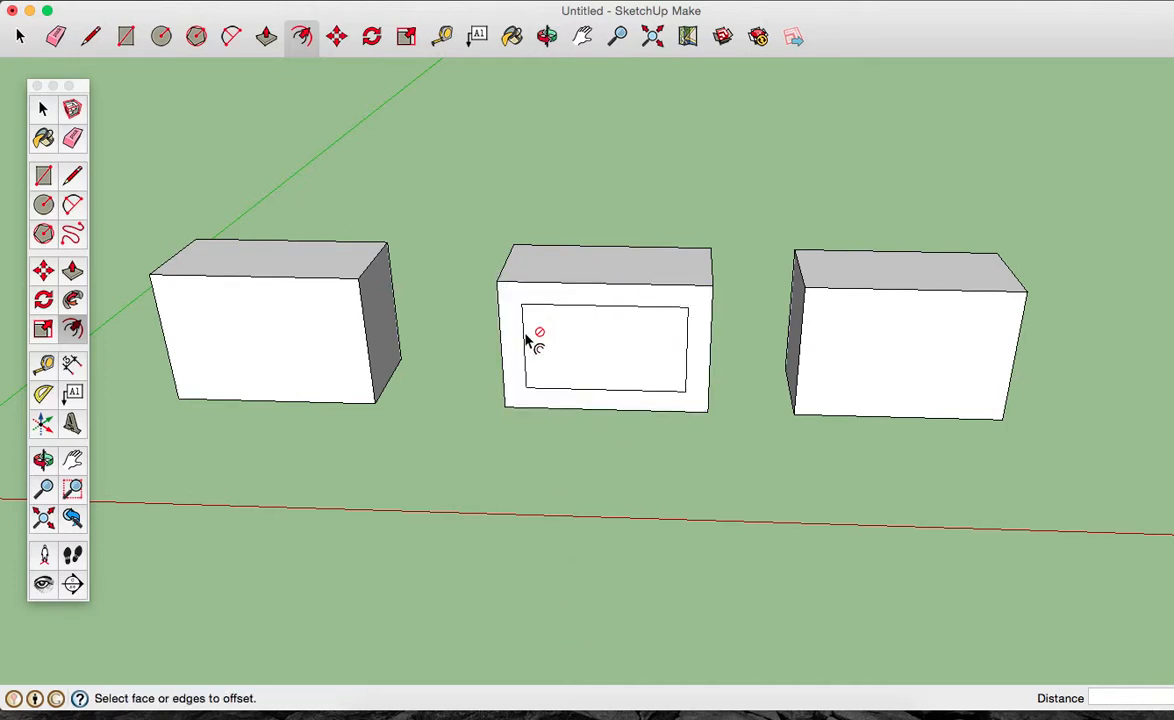
Push the inset rectangle on the middle box 3' back to cut an opening through the box.
left_click(43, 108)
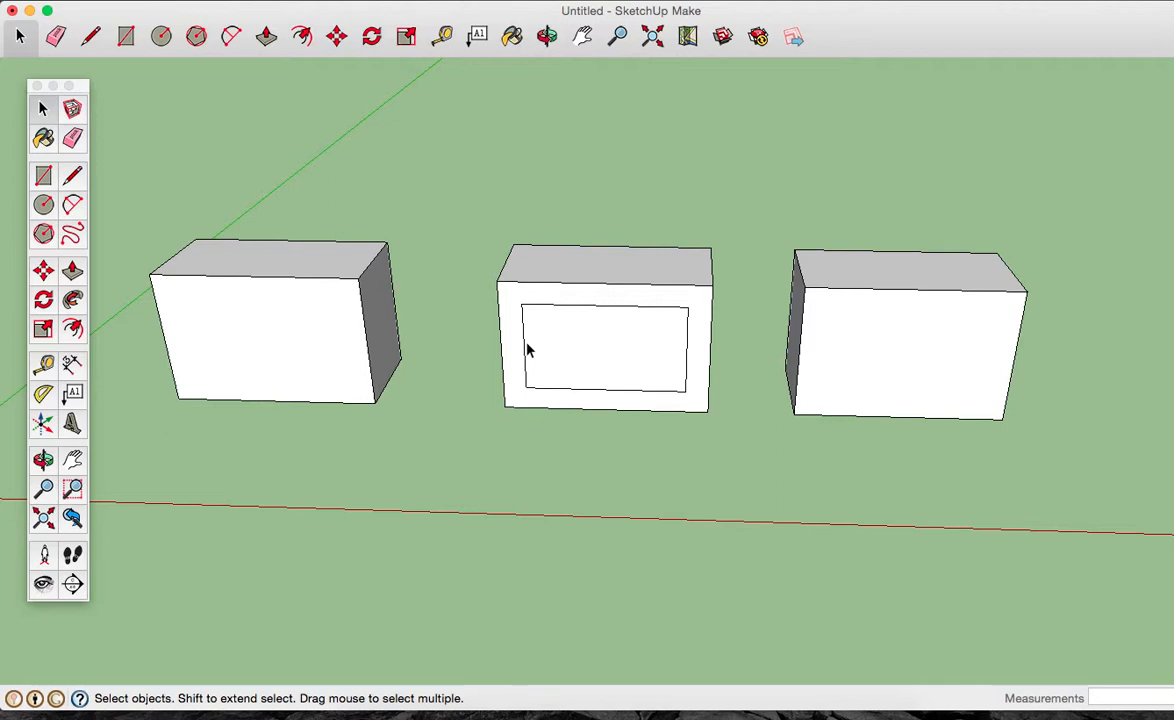
key("p")
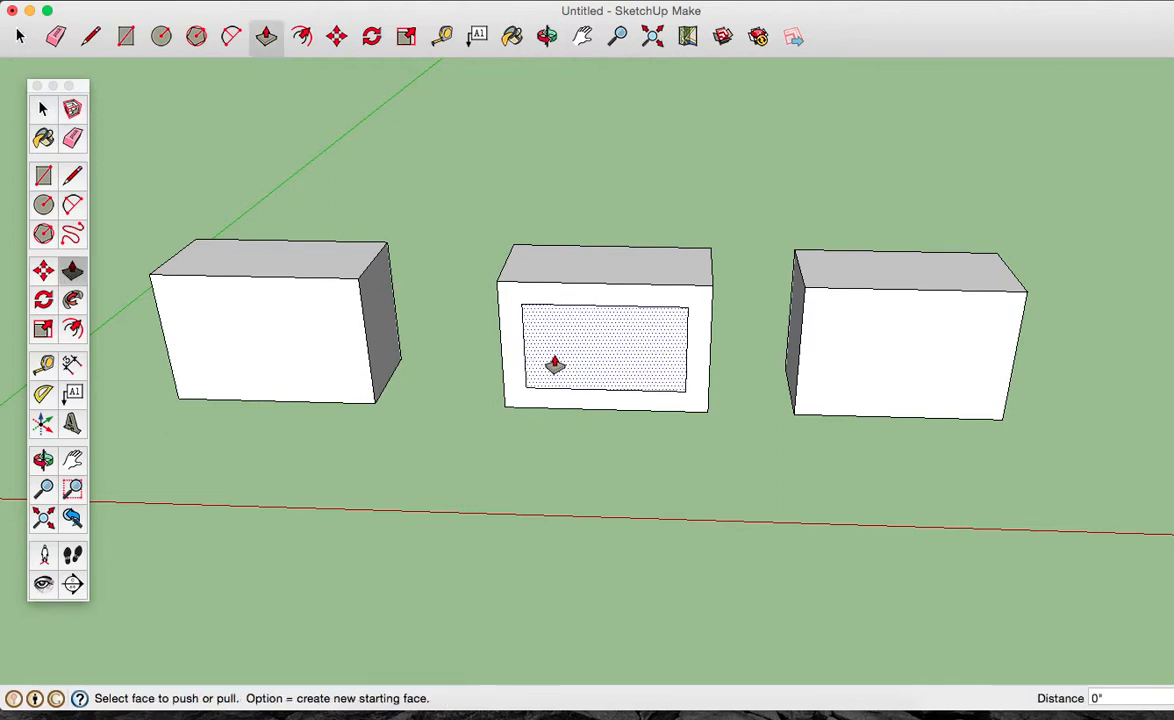
left_click(610, 355)
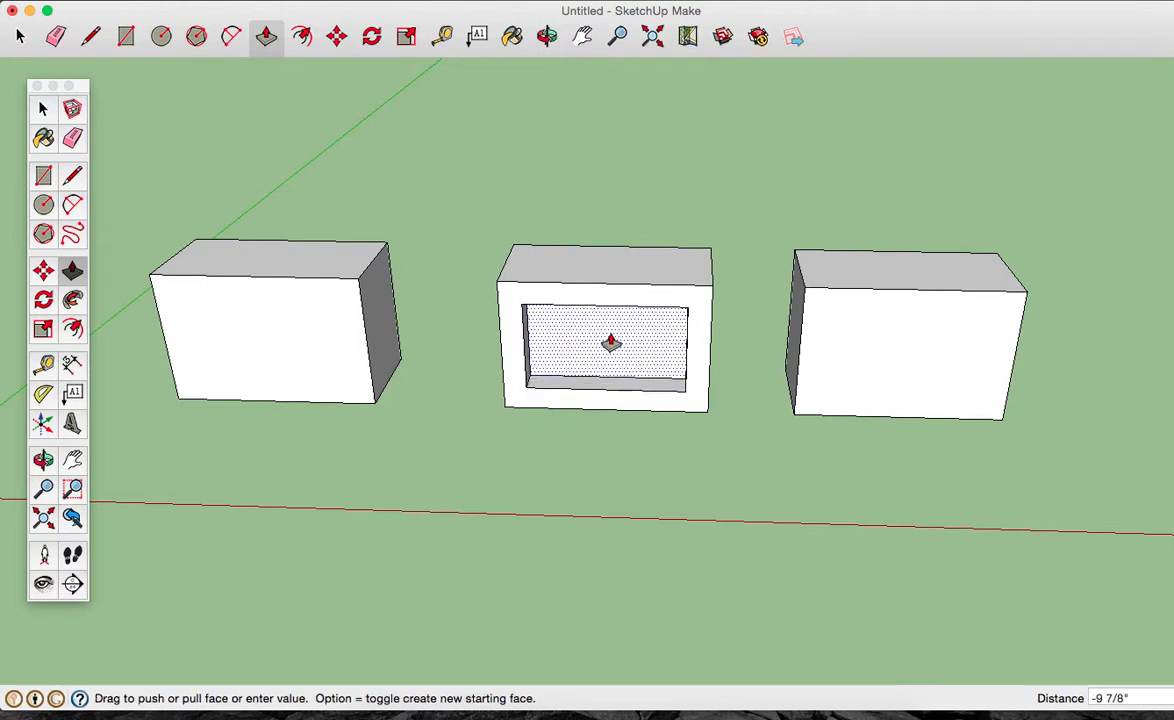
type("3'")
key("Return")
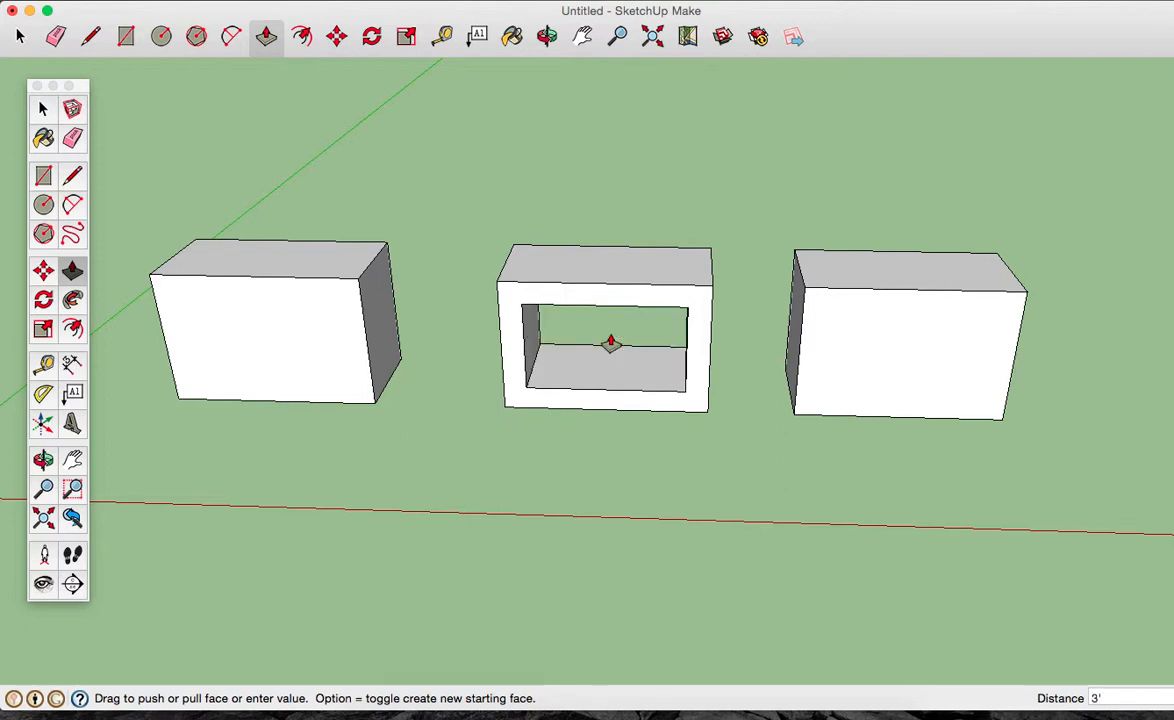
key("o")
mouse_move(736, 432)
left_mouse_down()
mouse_move(600, 385)
mouse_move(581, 275)
mouse_move(773, 283)
mouse_move(985, 312)
mouse_move(899, 516)
mouse_move(793, 545)
mouse_move(597, 571)
mouse_move(542, 406)
mouse_move(932, 399)
mouse_move(797, 503)
mouse_move(616, 453)
mouse_move(600, 369)
mouse_move(694, 346)
mouse_move(748, 412)
left_mouse_up()
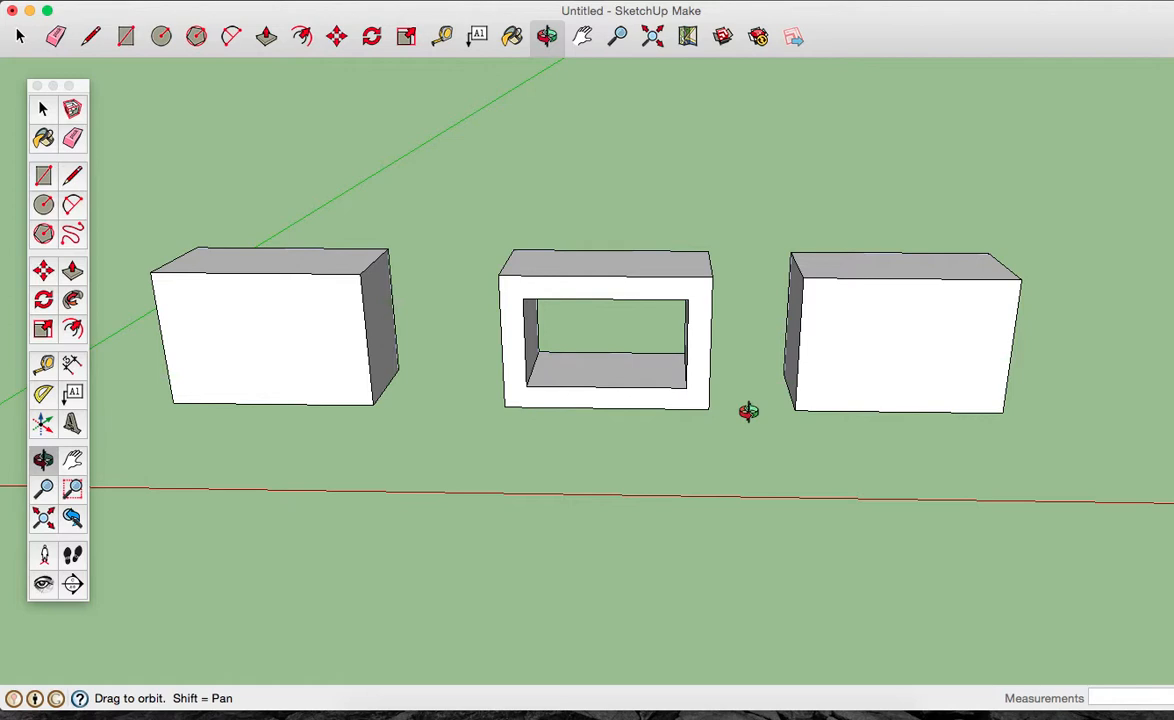
left_click_drag(748, 412, 793, 555)
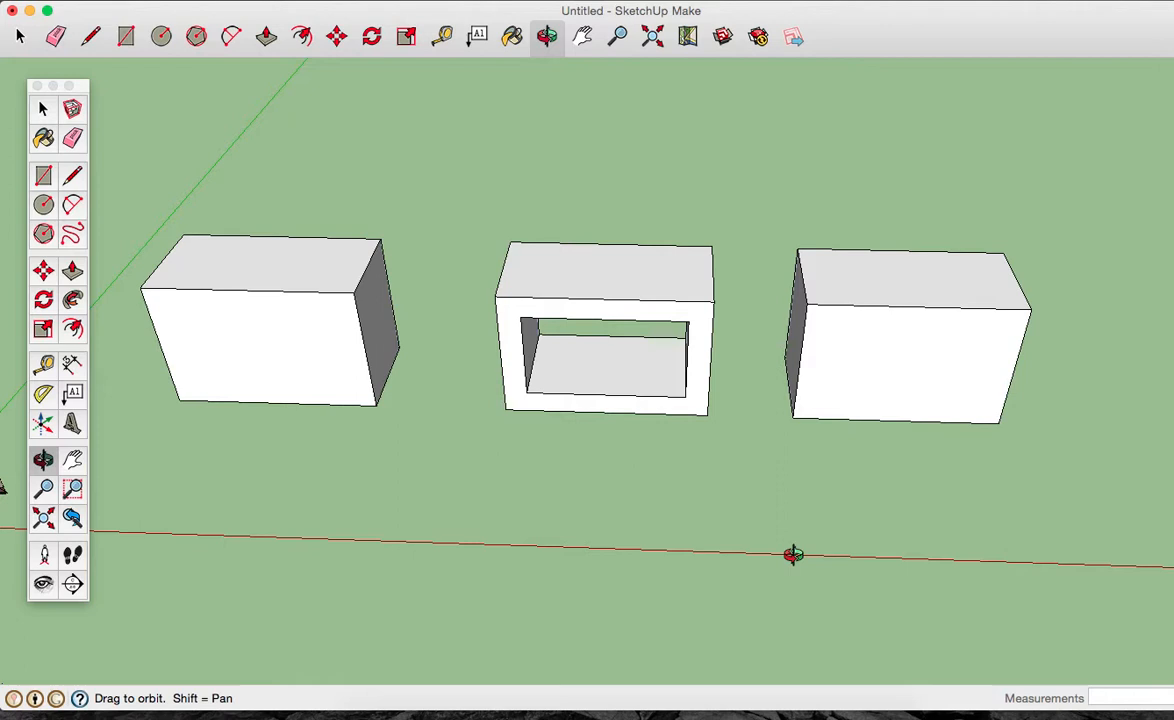
Offset the outline of the third box's top face 8" inward.
left_click_drag(888, 459, 683, 520)
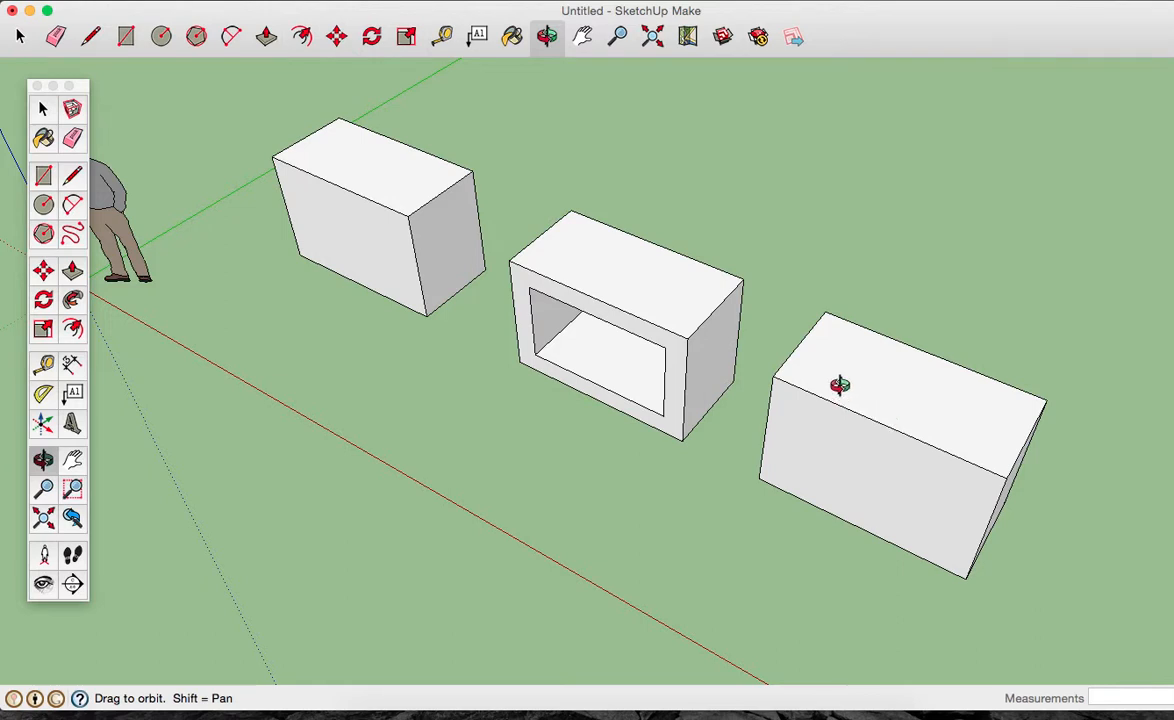
left_click(43, 109)
left_click(977, 455)
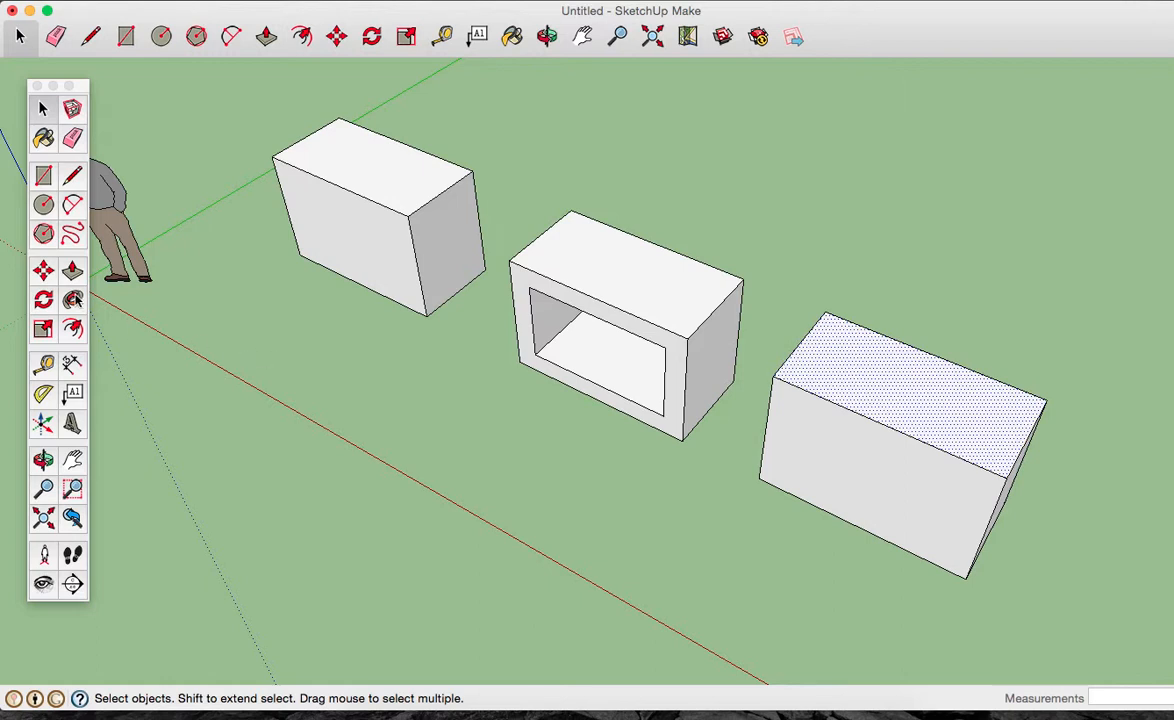
left_click(301, 36)
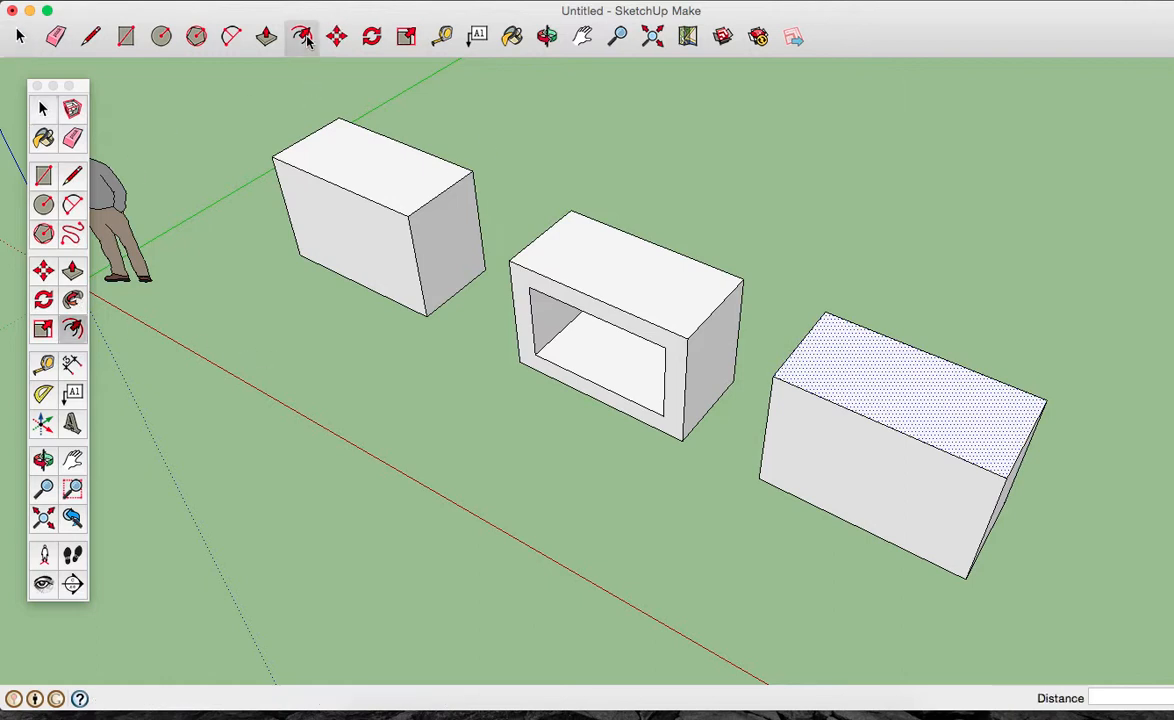
left_click(883, 398)
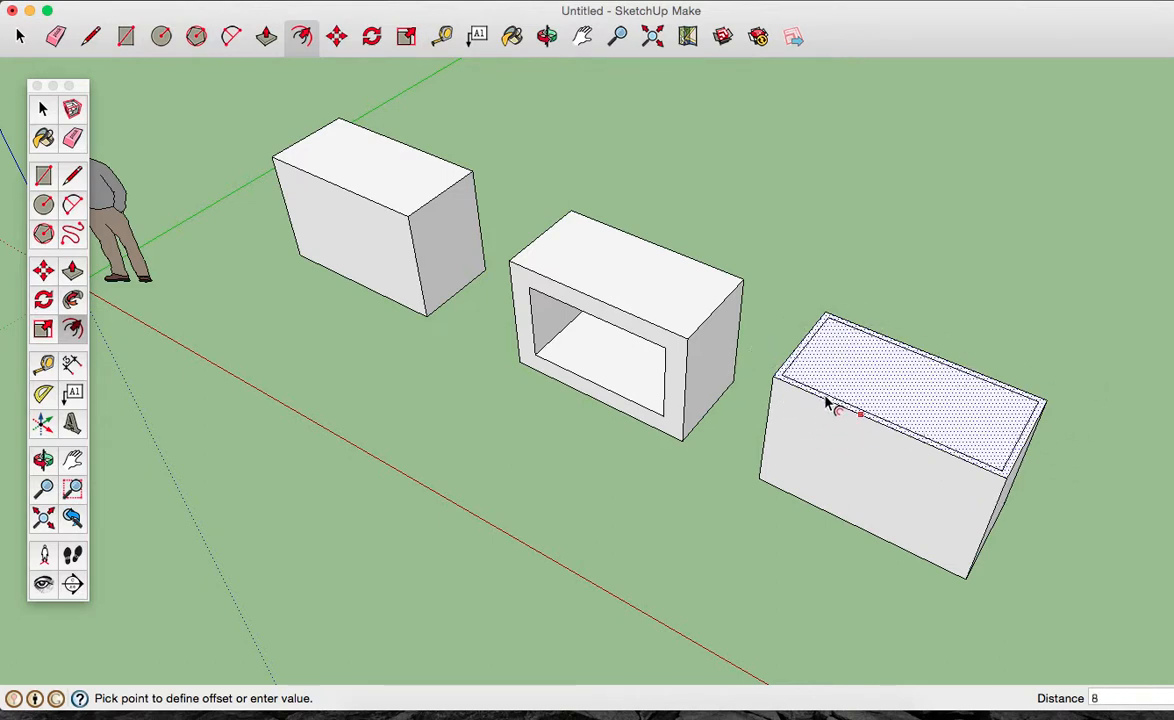
key("Return")
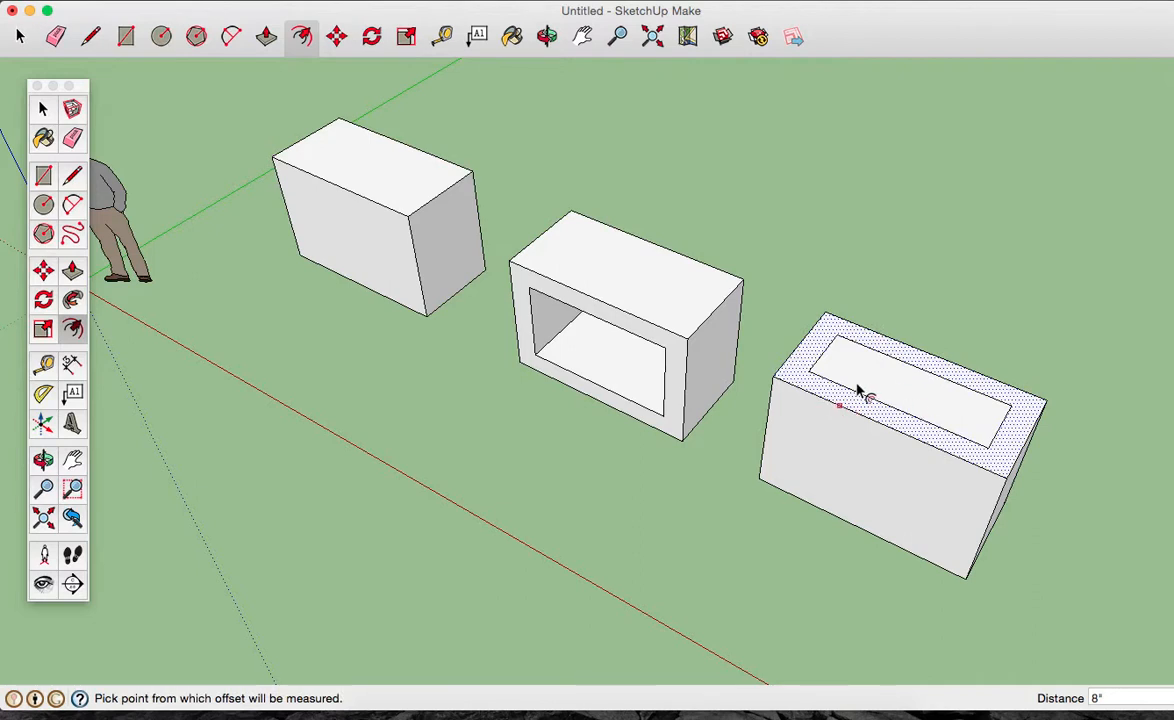
Pull the inset rectangle on top of the third box up 2' with Push/Pull.
left_click(264, 36)
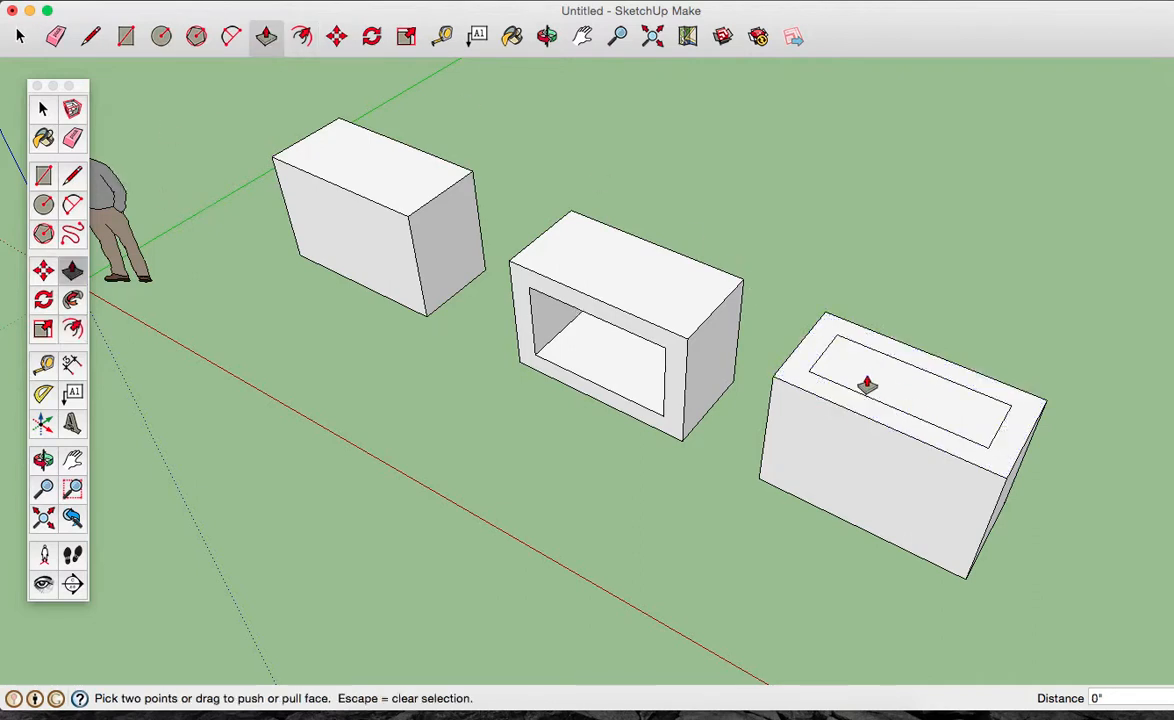
left_click(859, 372)
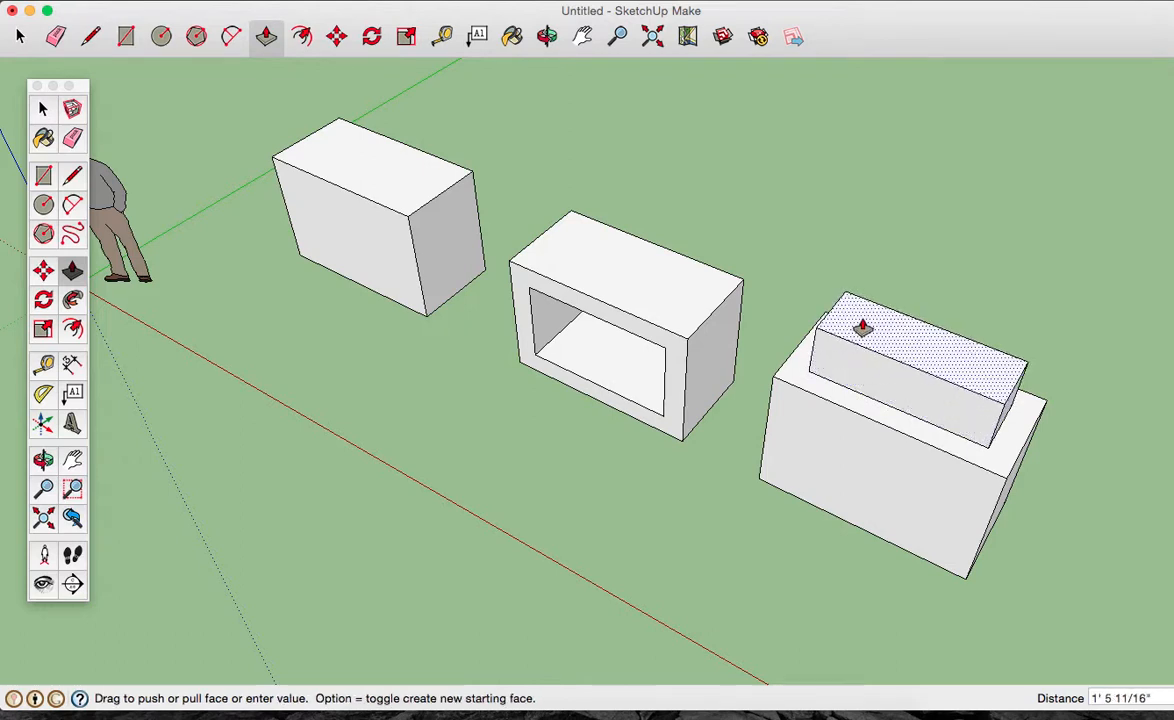
type("2'")
key("Return")
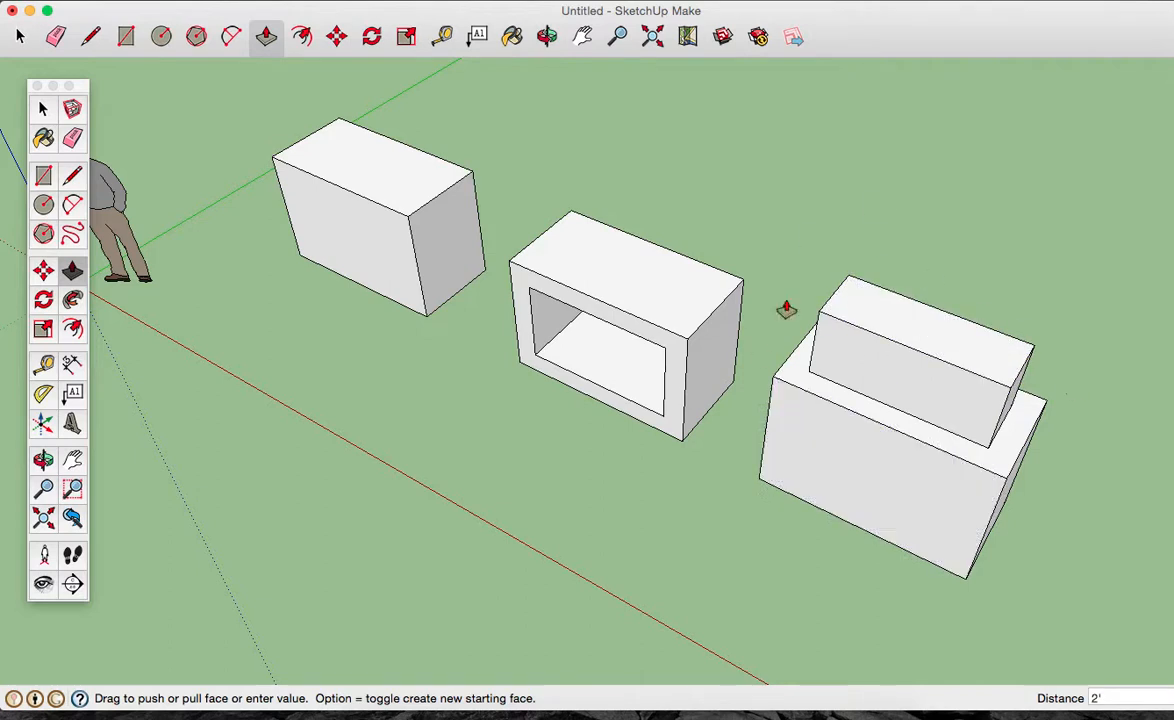
Draw a circle with a 3' radius on the ground, centred in line with the first box's lower edge midpoint along the green axis.
key("o")
left_click_drag(896, 555, 1120, 470)
left_click_drag(960, 620, 957, 513)
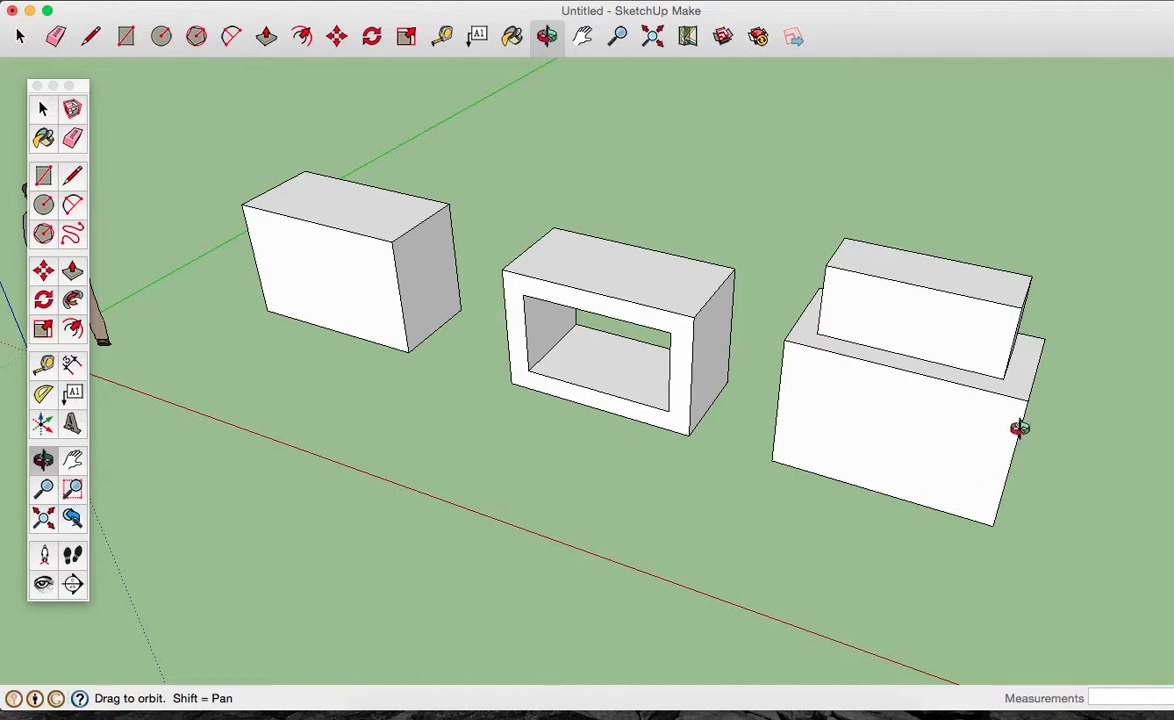
left_click_drag(1014, 396, 148, 78)
left_click(158, 38)
scroll(405, 270, "down", 3)
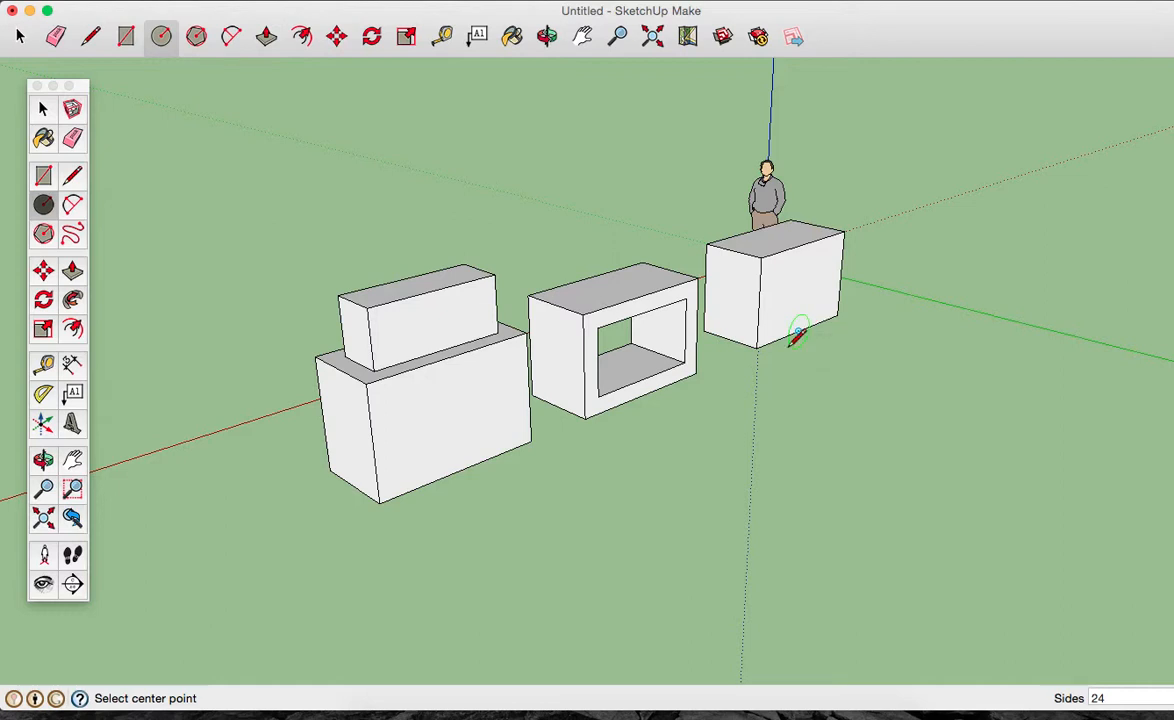
key("o")
left_click_drag(736, 309, 880, 403)
left_click_drag(872, 282, 388, 170)
left_click_drag(681, 432, 715, 453, "shift")
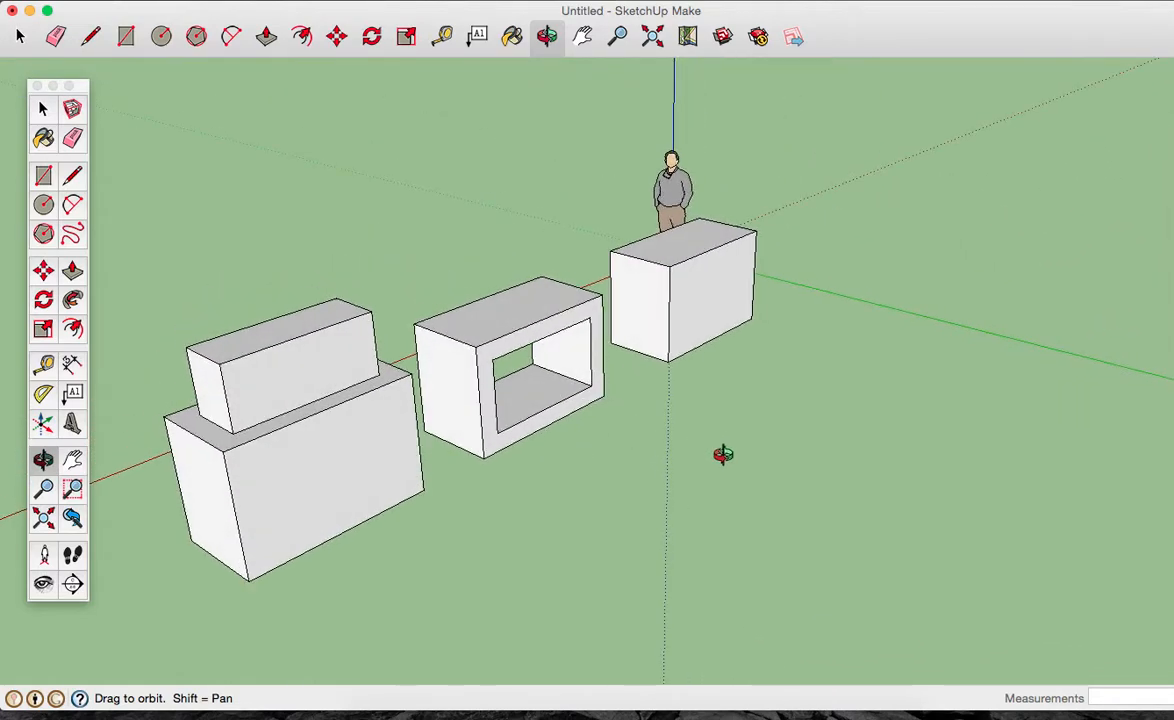
left_click(160, 35)
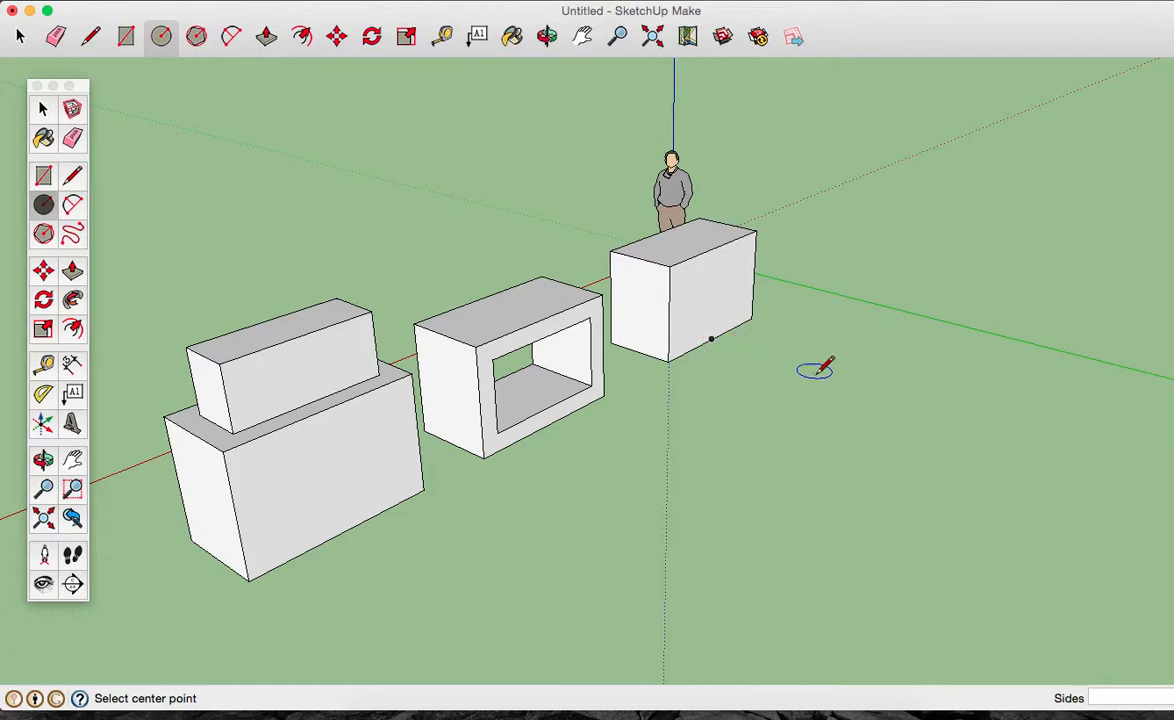
left_click(877, 390)
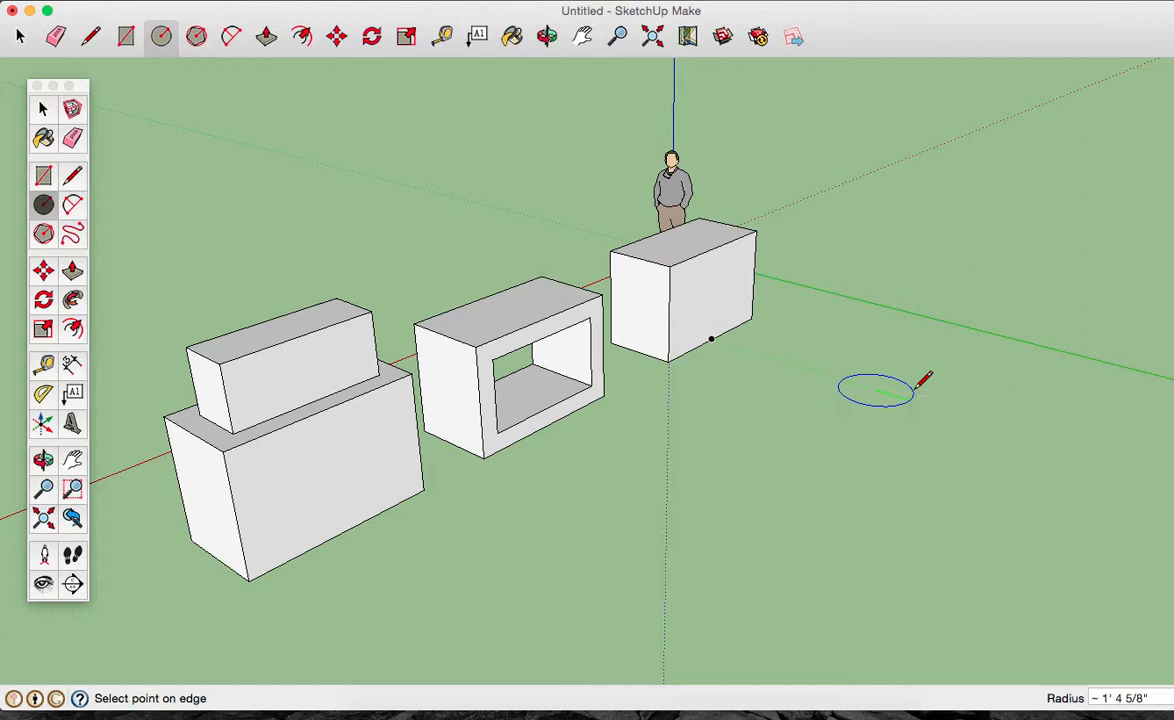
type("3")
key("Return")
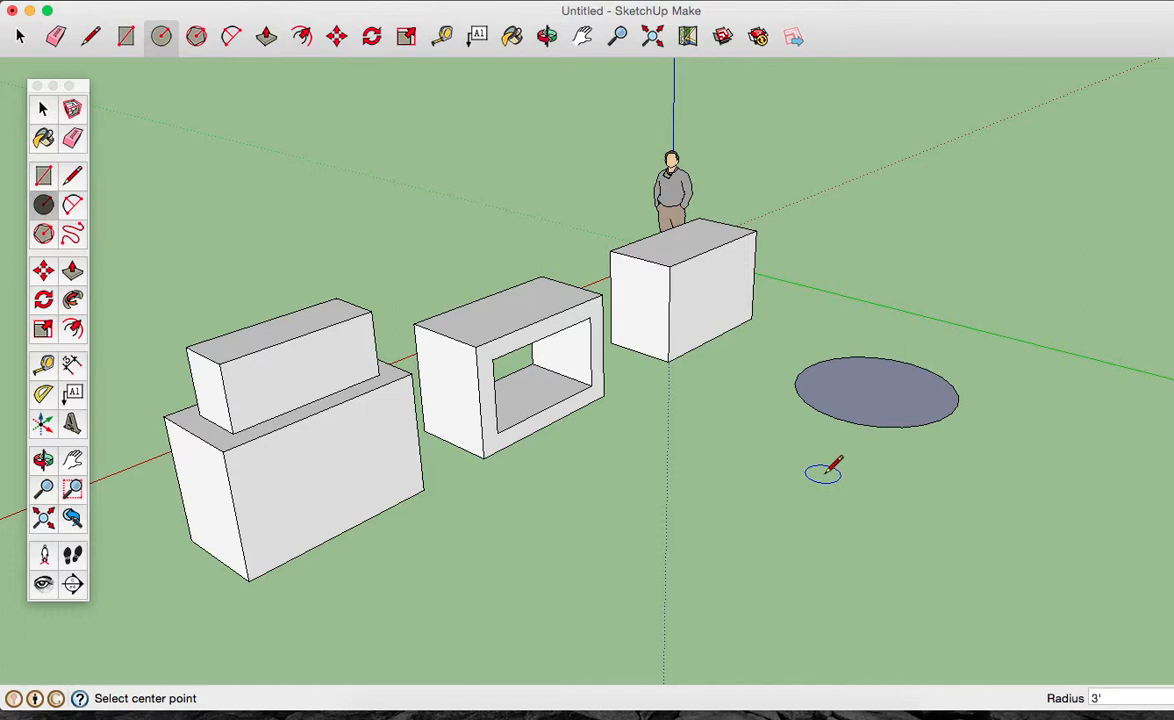
Extrude the circle beside the first box 4' upward into a cylinder with Push/Pull.
key("p")
left_click(880, 401)
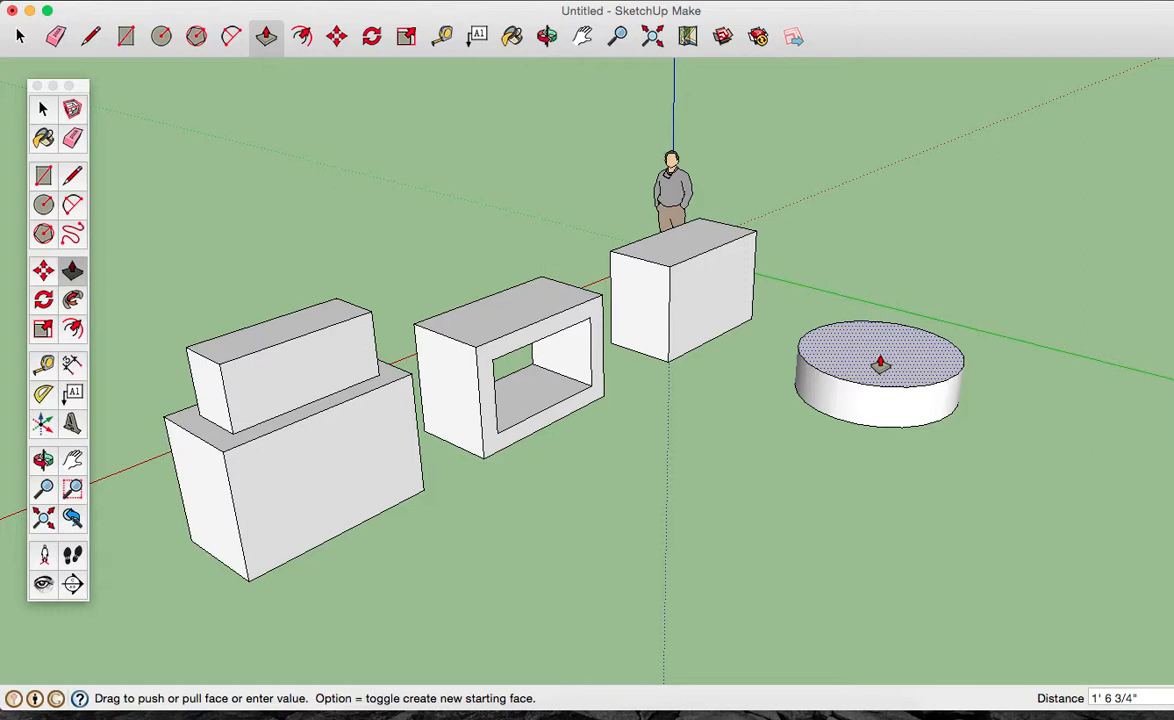
type("4'")
key("Return")
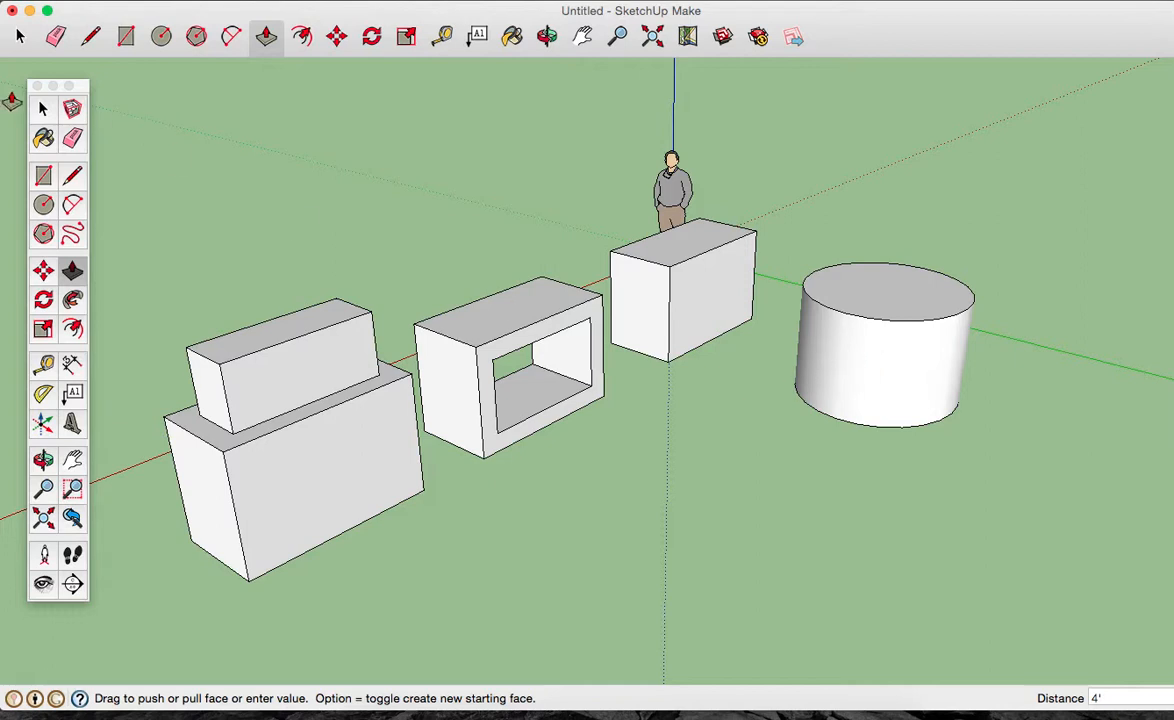
Draw a second circle with a 3' radius on the ground, lined up with the middle box's lower edge midpoint along the green axis.
left_click(43, 204)
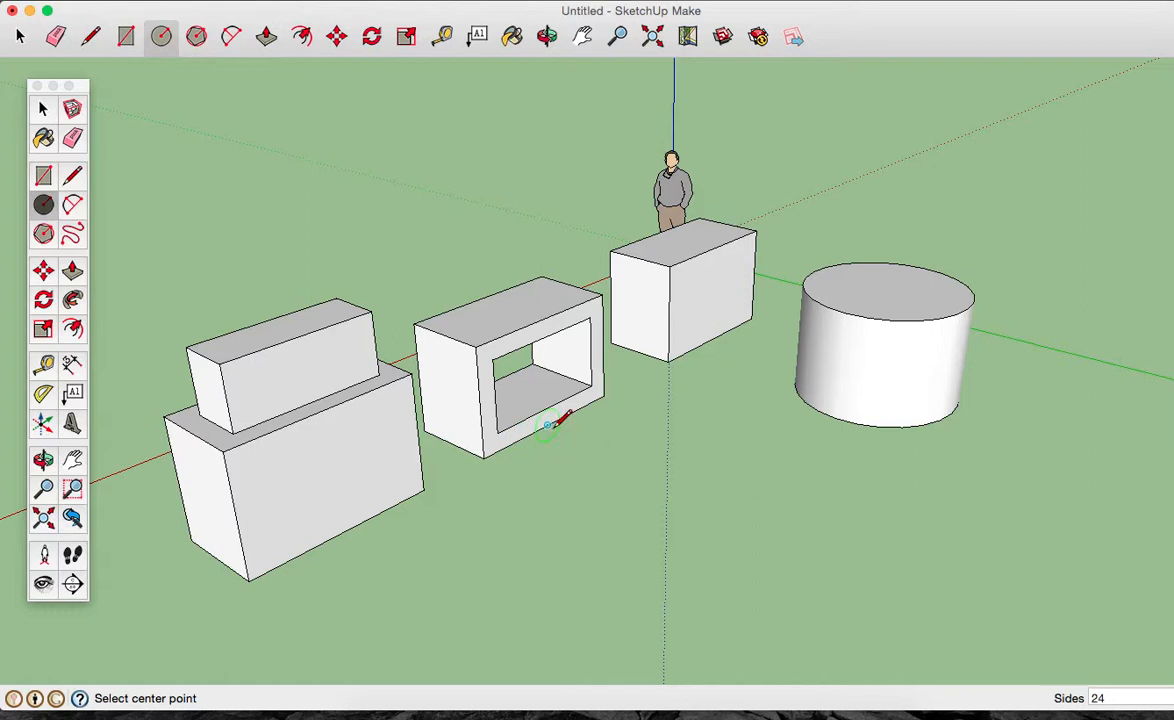
left_click(706, 492)
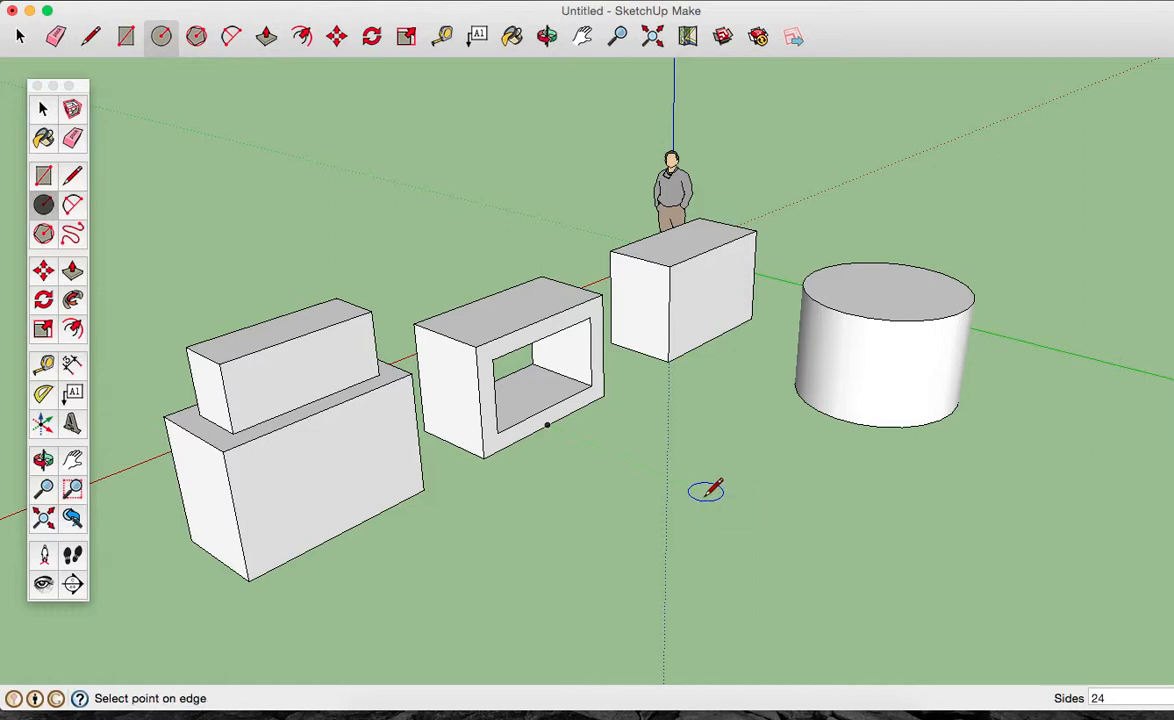
type("3")
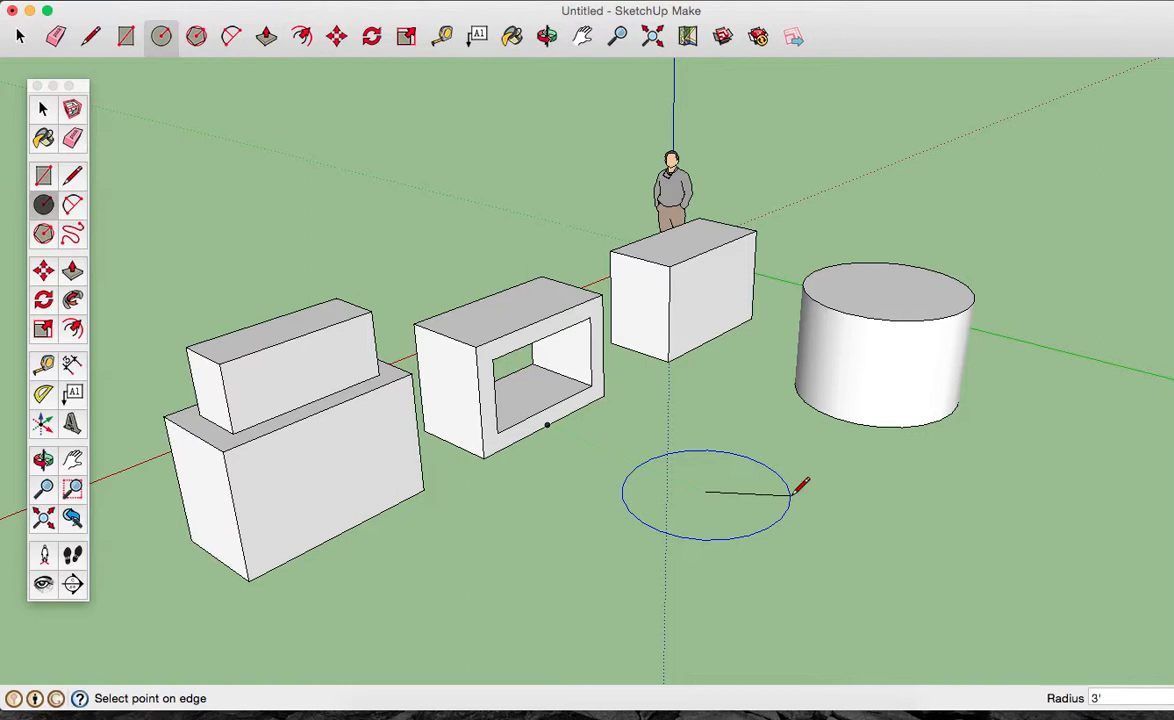
key("Return")
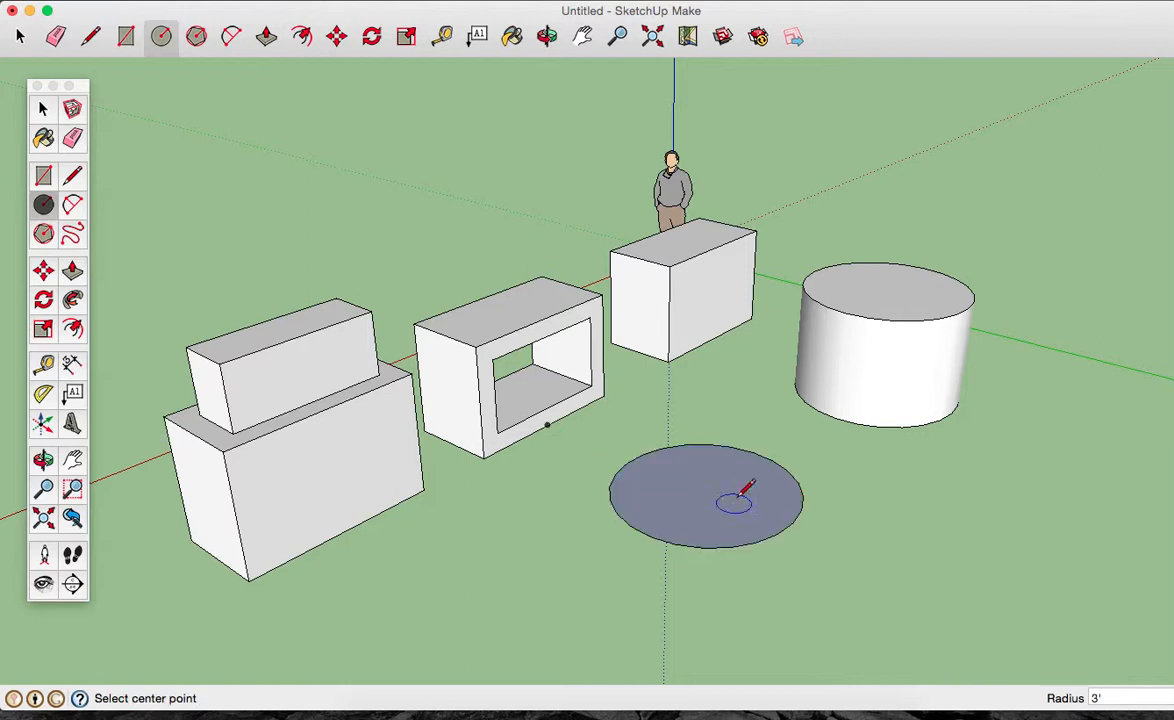
Extrude the second circle with Push/Pull, taking its height from an endpoint on the first cylinder's top rim.
left_click(72, 270)
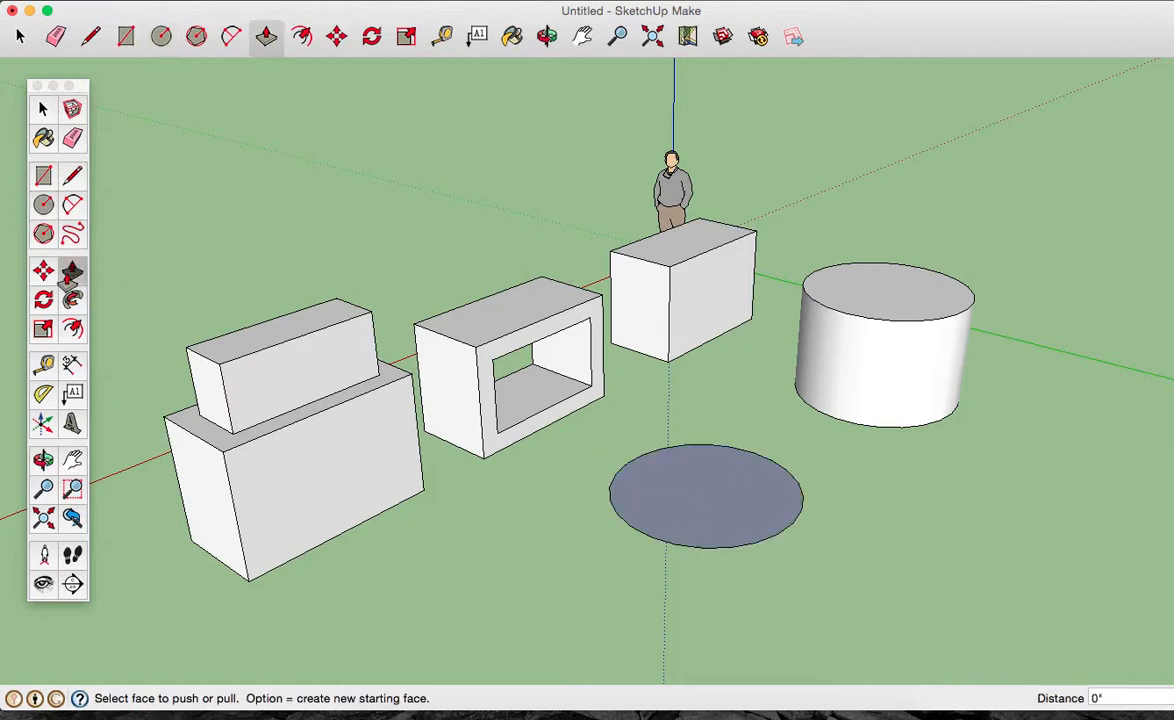
left_click(691, 508)
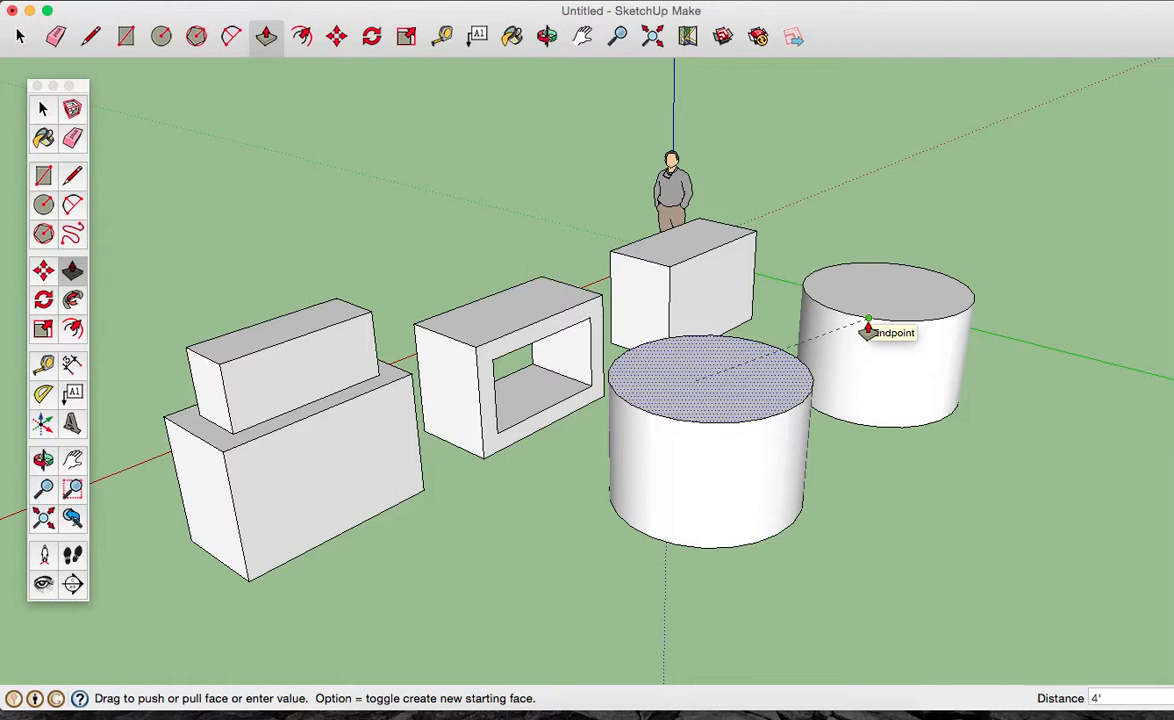
left_click(868, 332)
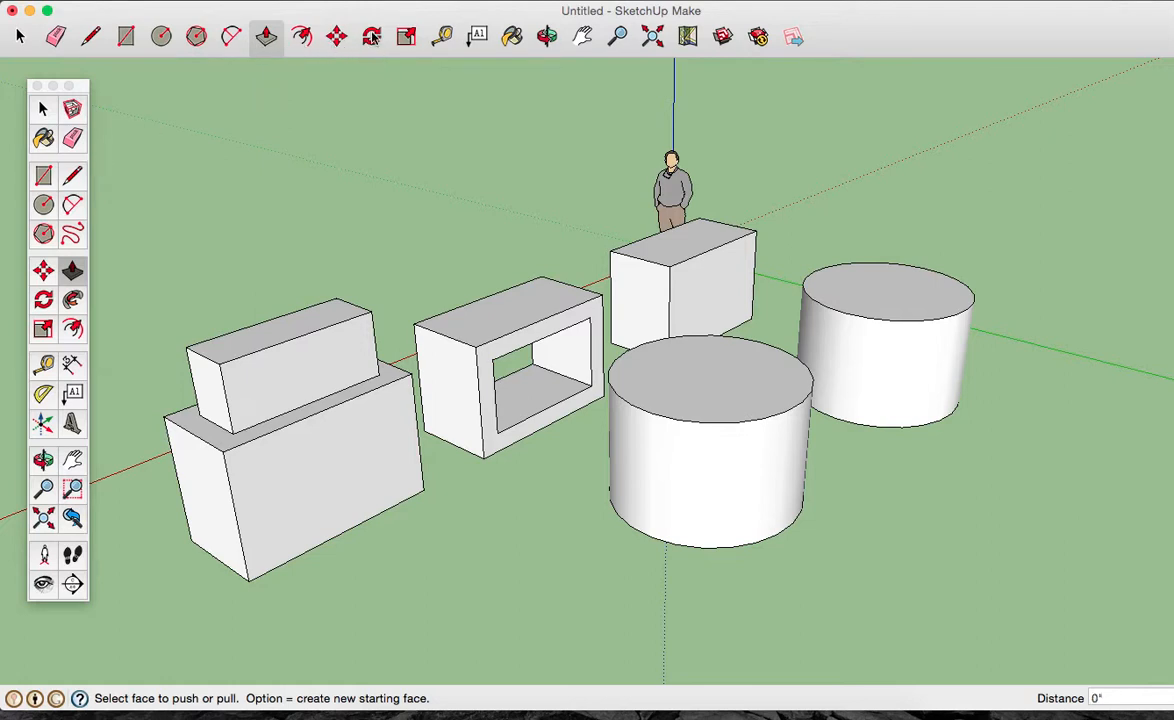
Offset the rim of the second cylinder's top face 8" inward.
left_click(302, 36)
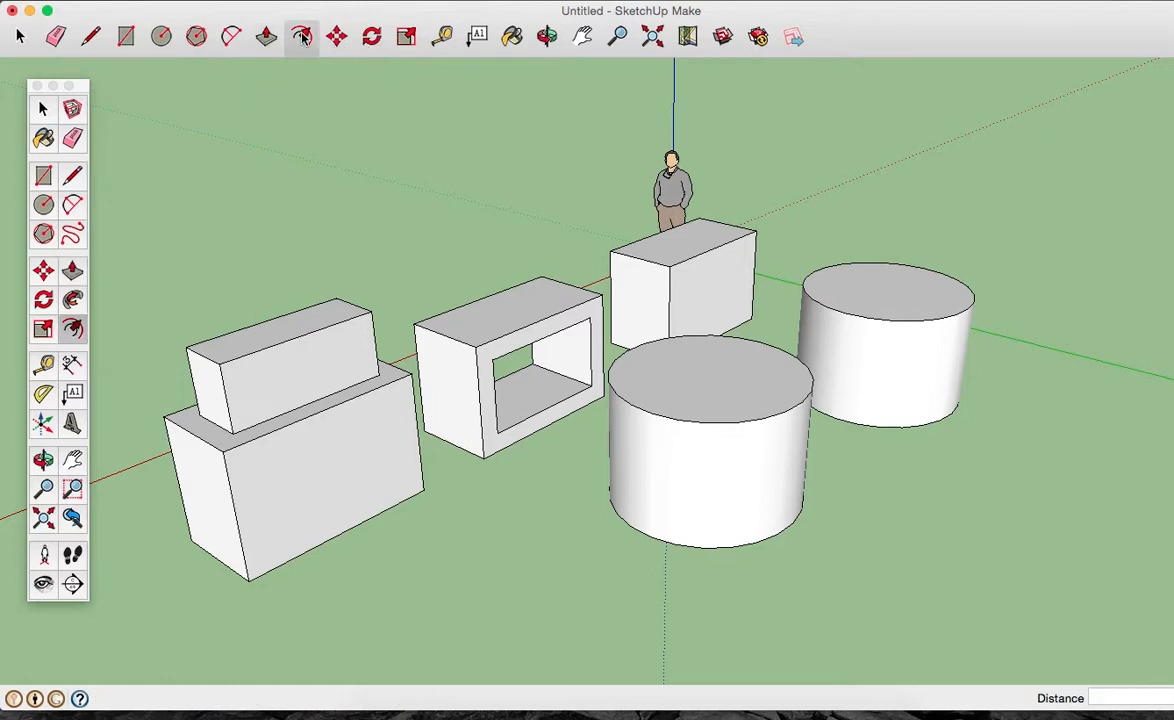
left_click(710, 390)
left_click(710, 390)
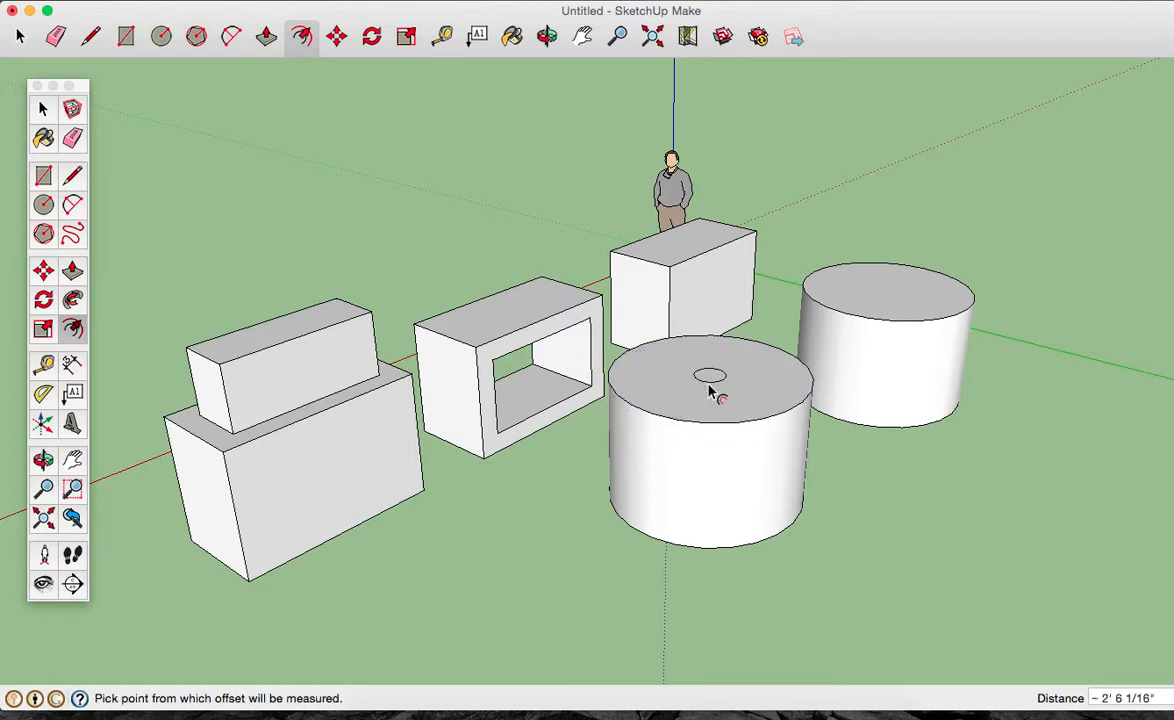
left_click(712, 389)
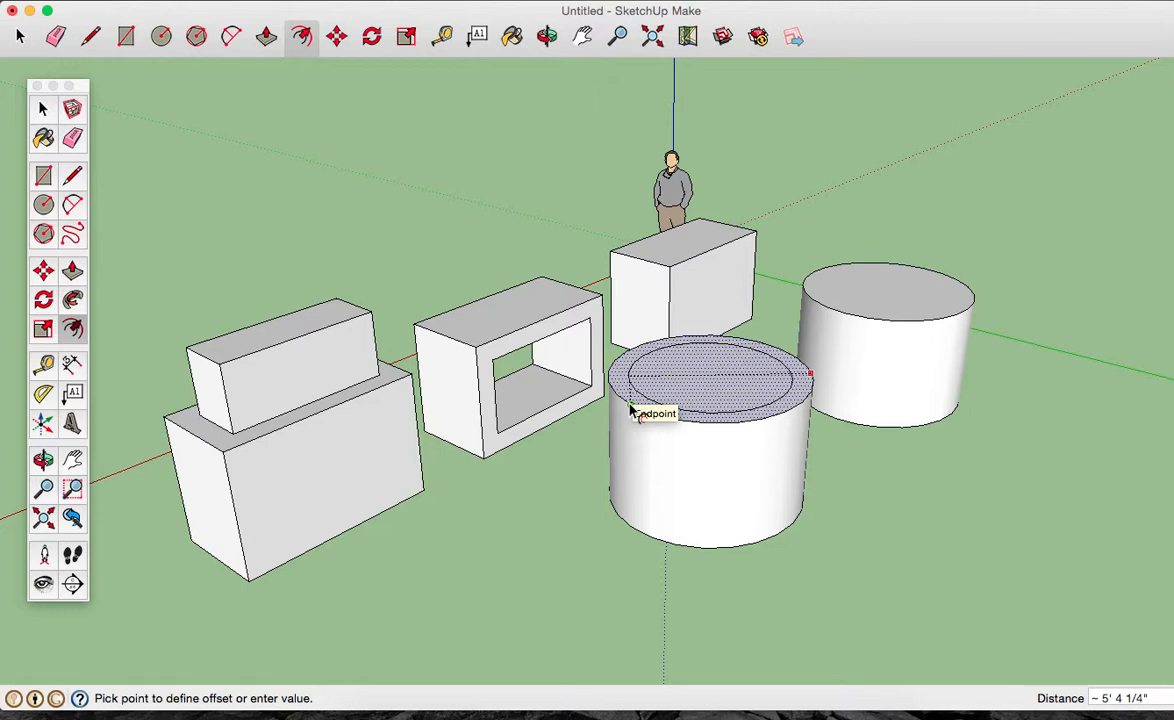
type("7\"")
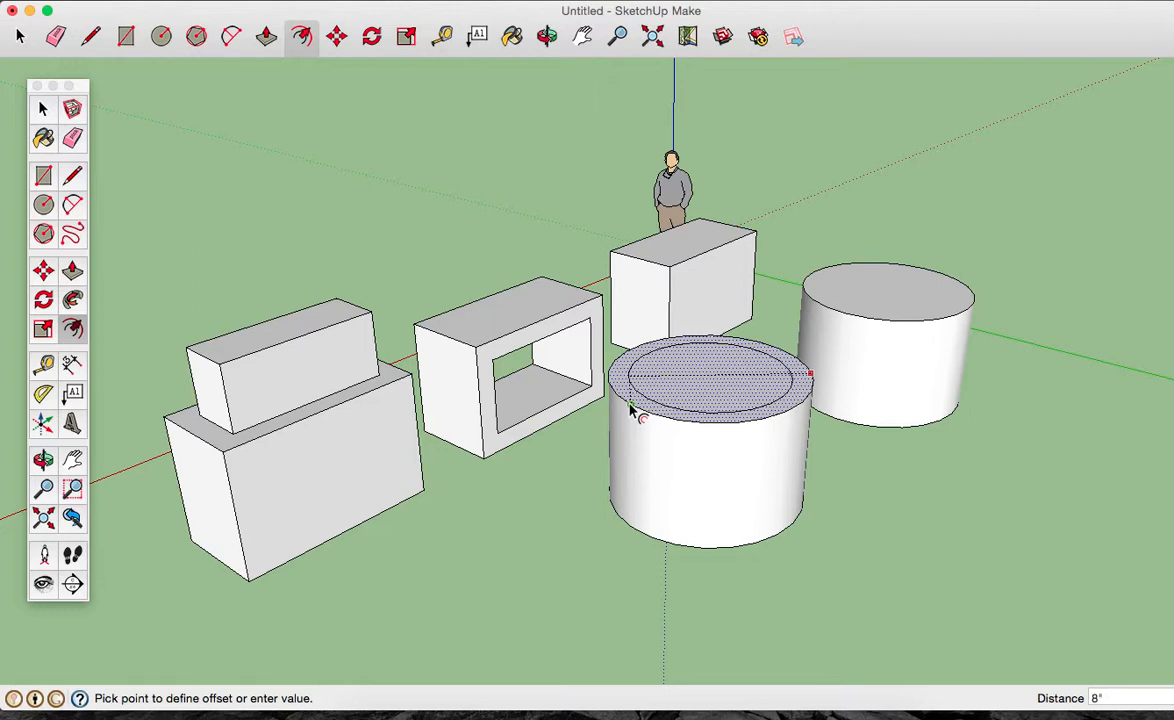
key("Return")
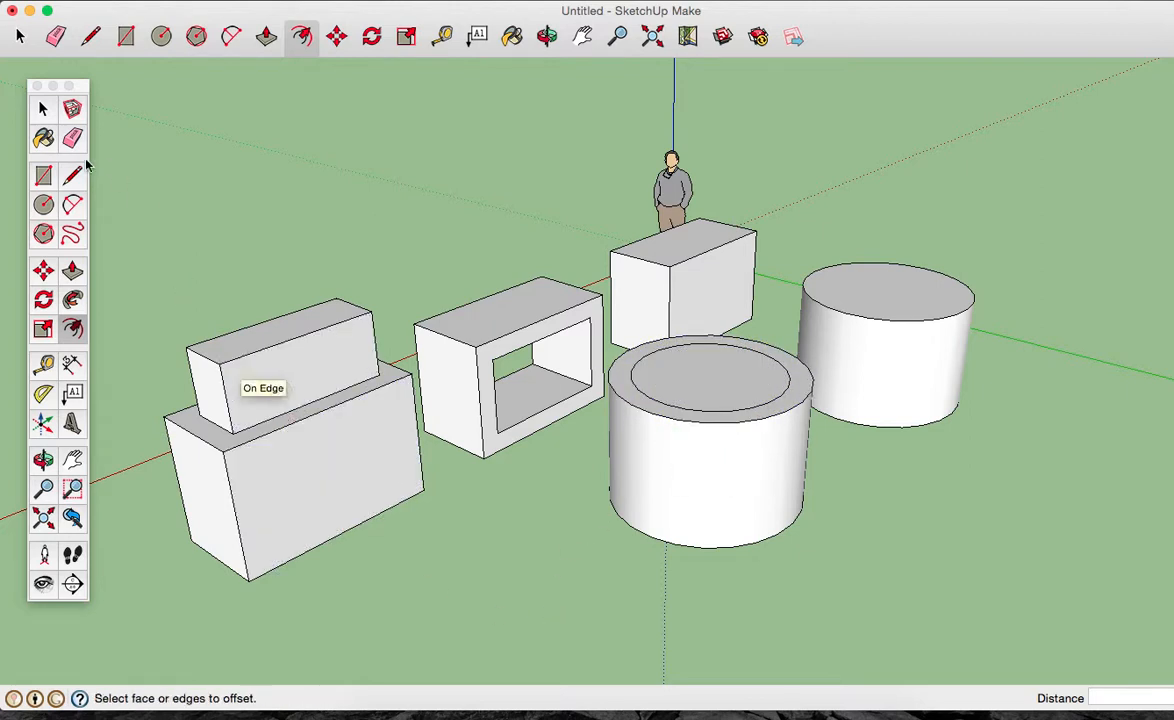
Push the inner circle on the second cylinder downward to hollow it out.
left_click(71, 268)
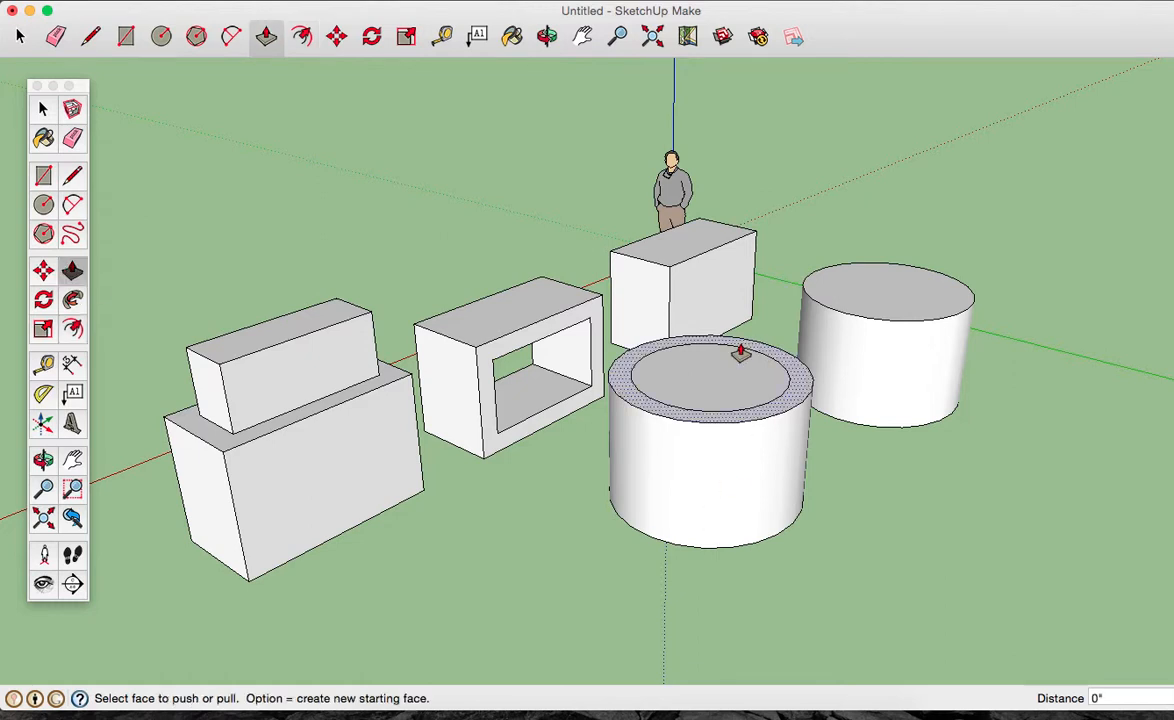
left_click(729, 390)
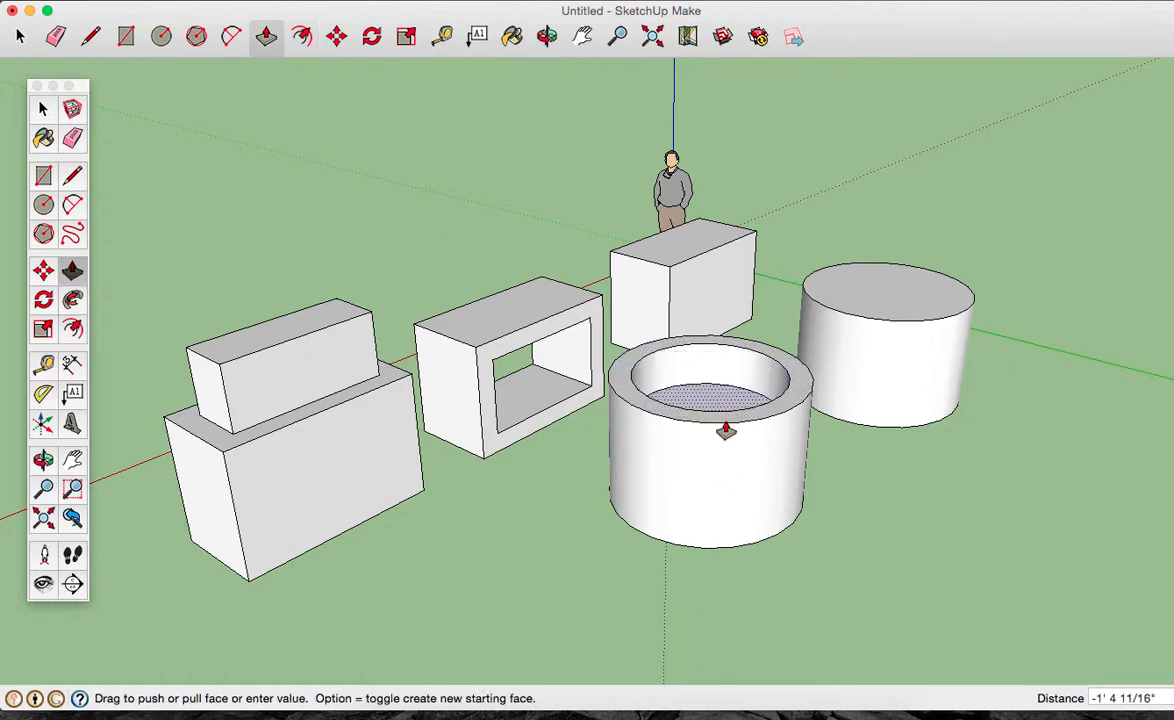
left_click(726, 430)
Draw a third circle with a 3' radius on the ground, lined up with the stepped box's lower edge midpoint along the green axis.
key("o")
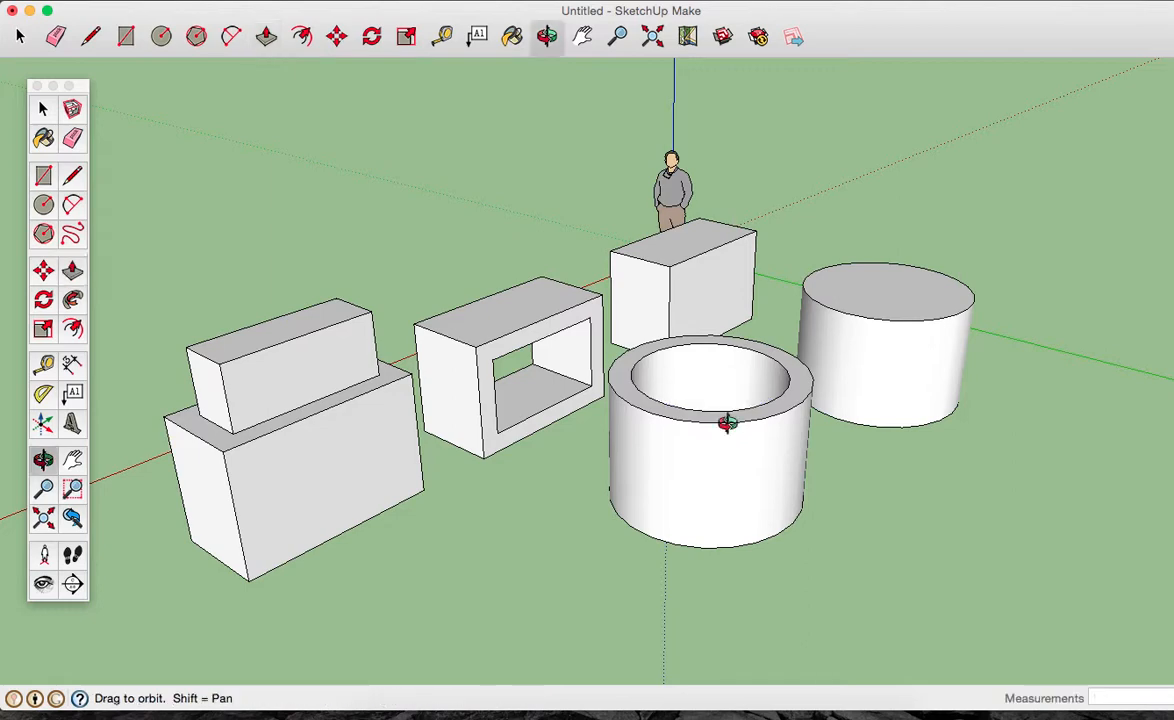
left_click_drag(738, 323, 775, 381)
scroll(773, 300, "down", 3)
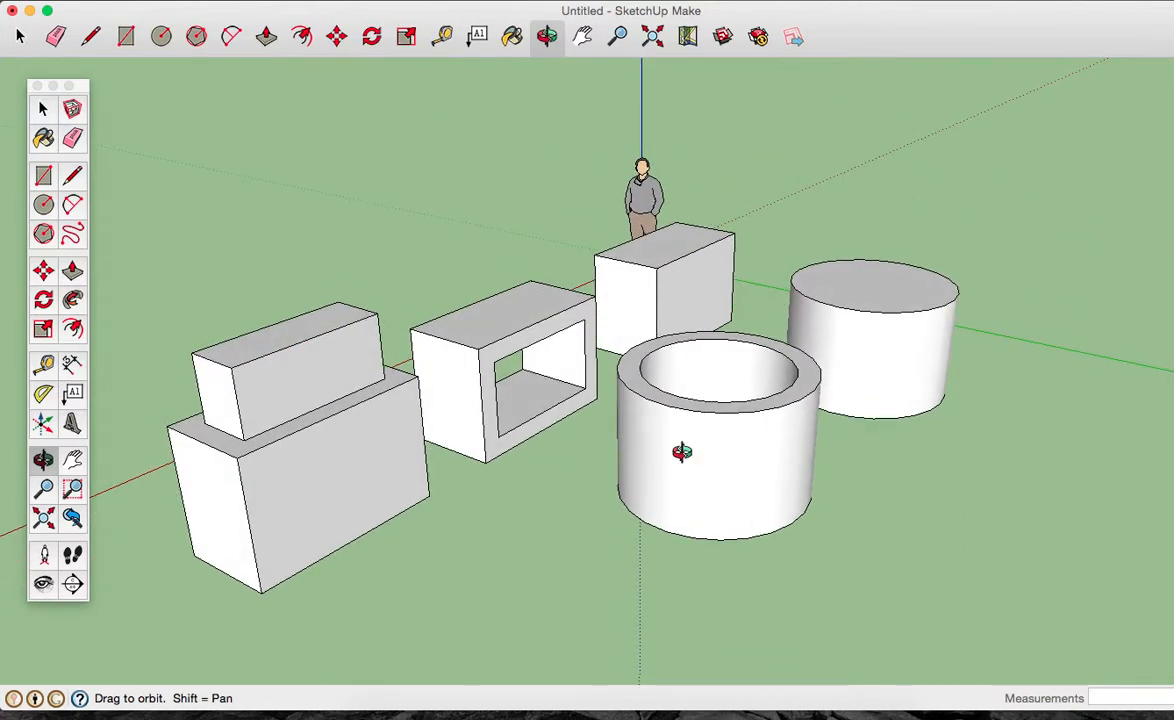
scroll(681, 452, "up", 1)
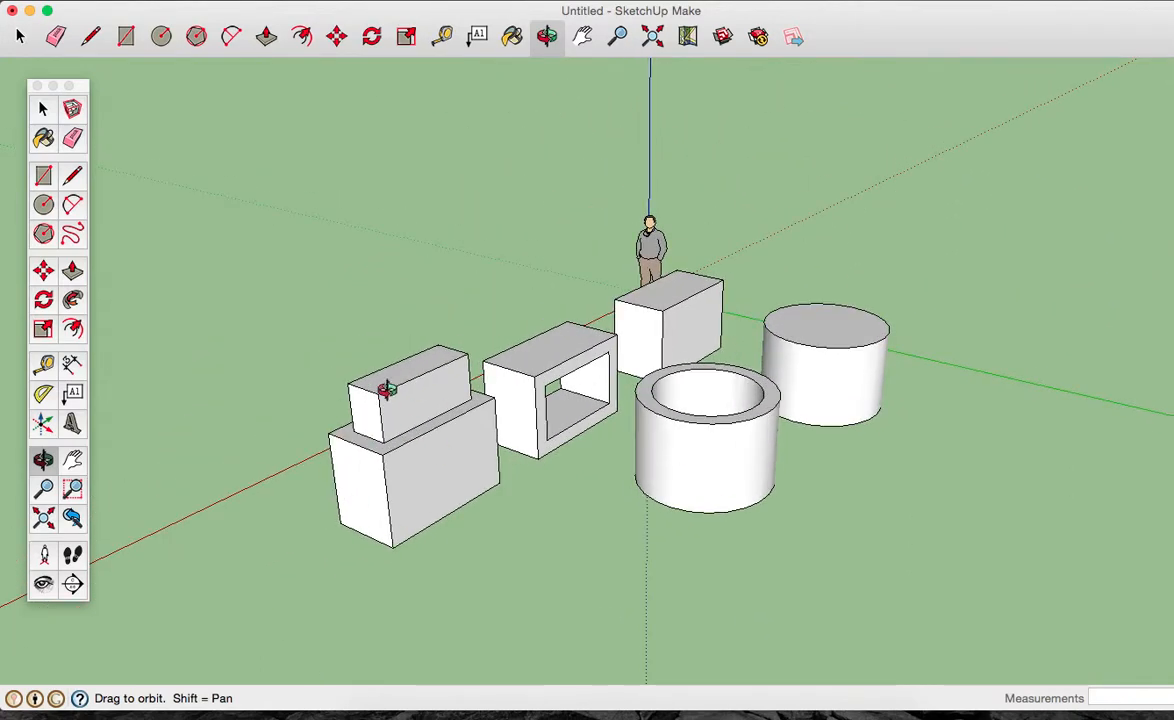
left_click(44, 203)
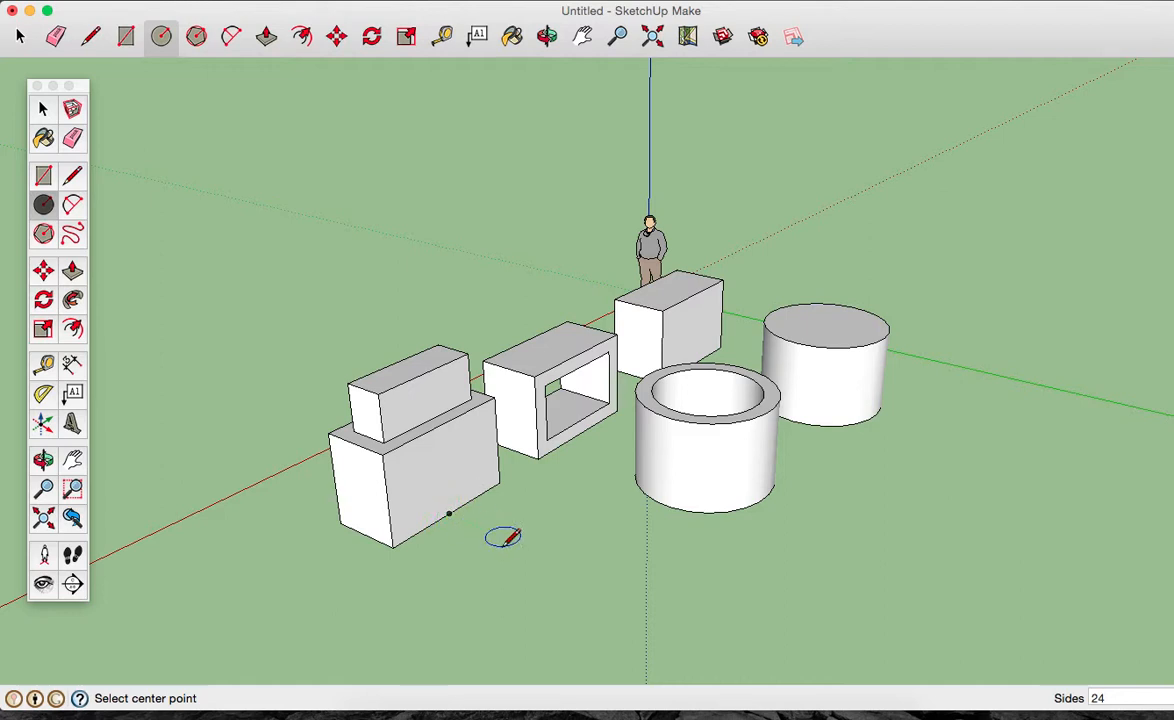
left_click(554, 559)
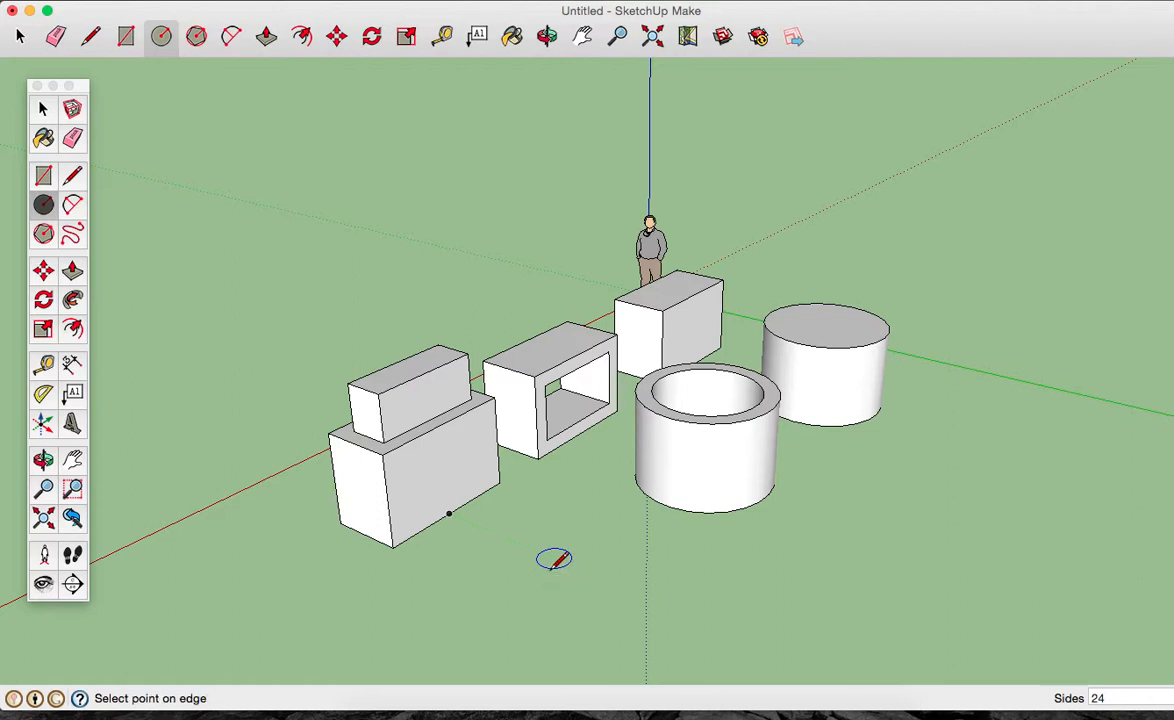
type("3'")
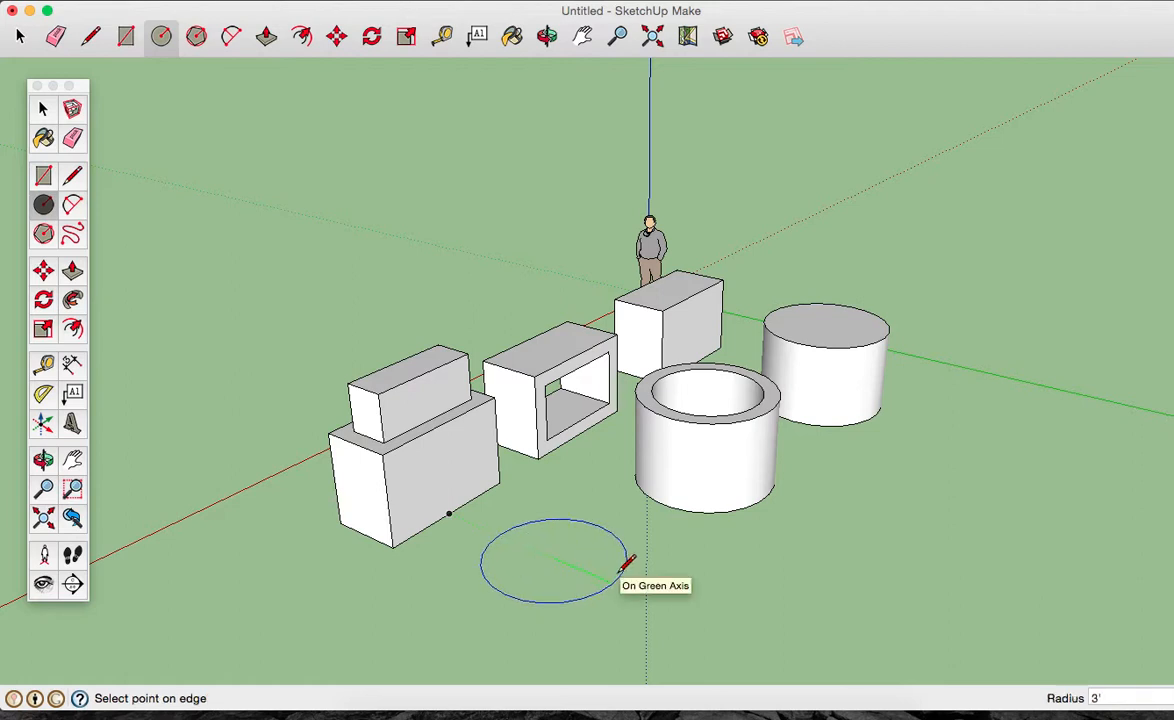
key("Return")
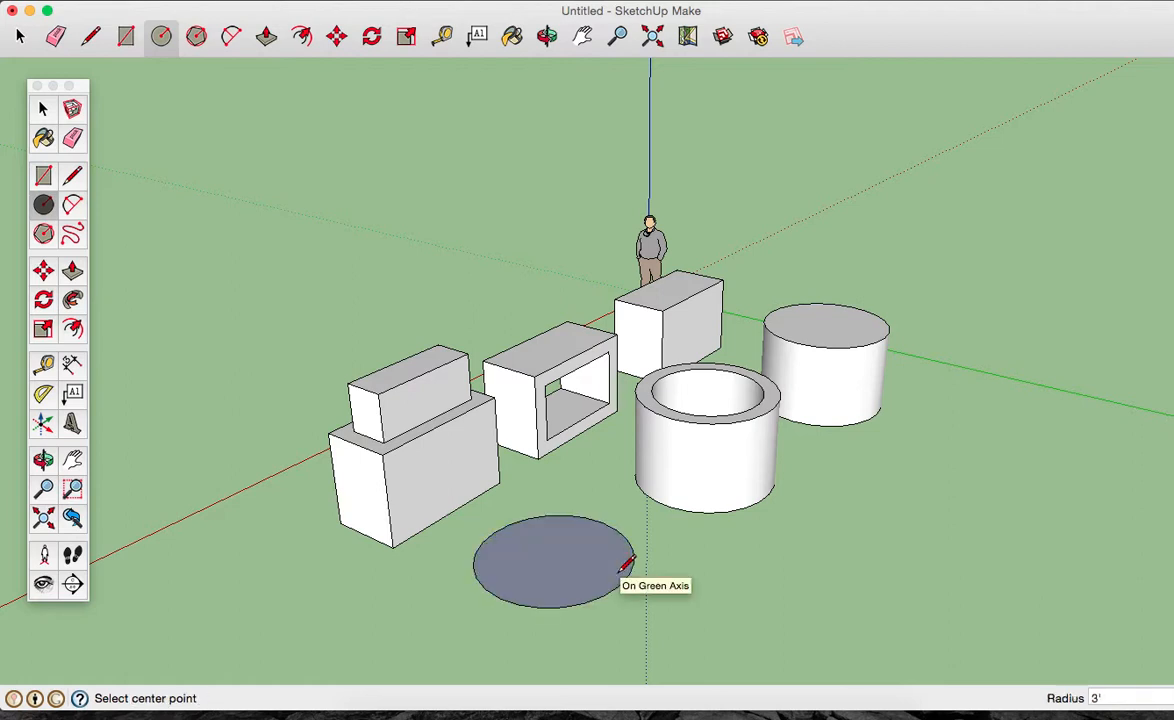
Extrude the third circle 4' to match the stepped box's lower block, and offset its top rim 8" inward.
left_click(72, 270)
left_click_drag(565, 585, 384, 464)
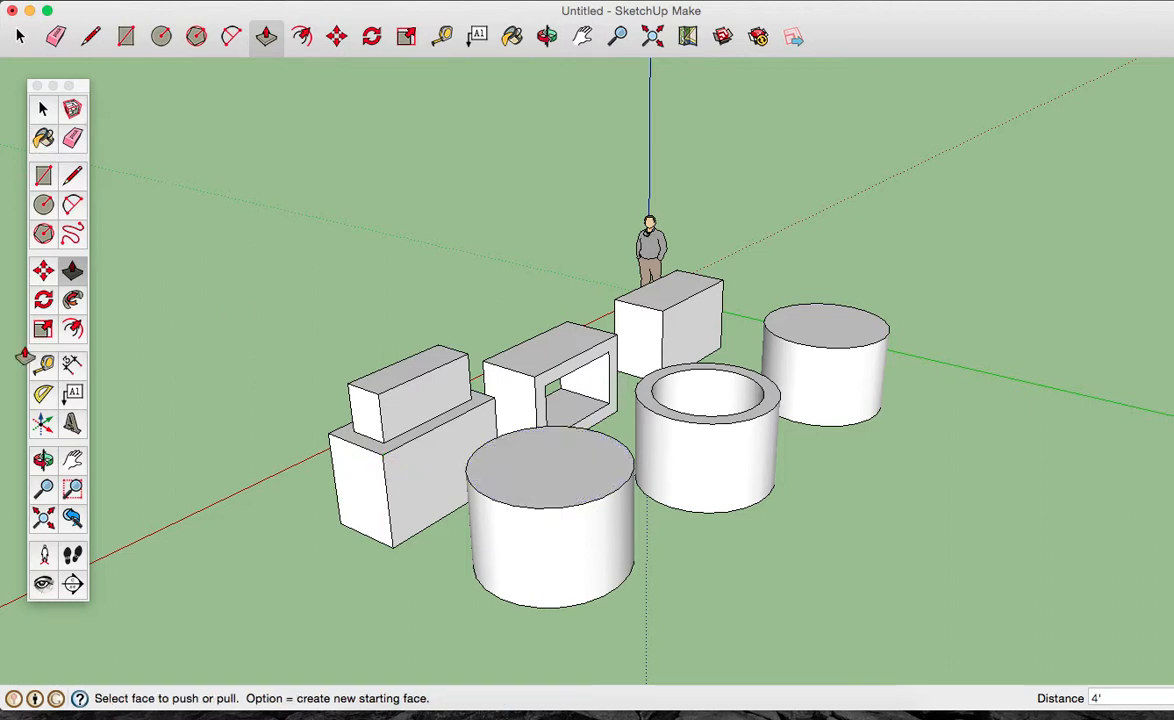
left_click(72, 330)
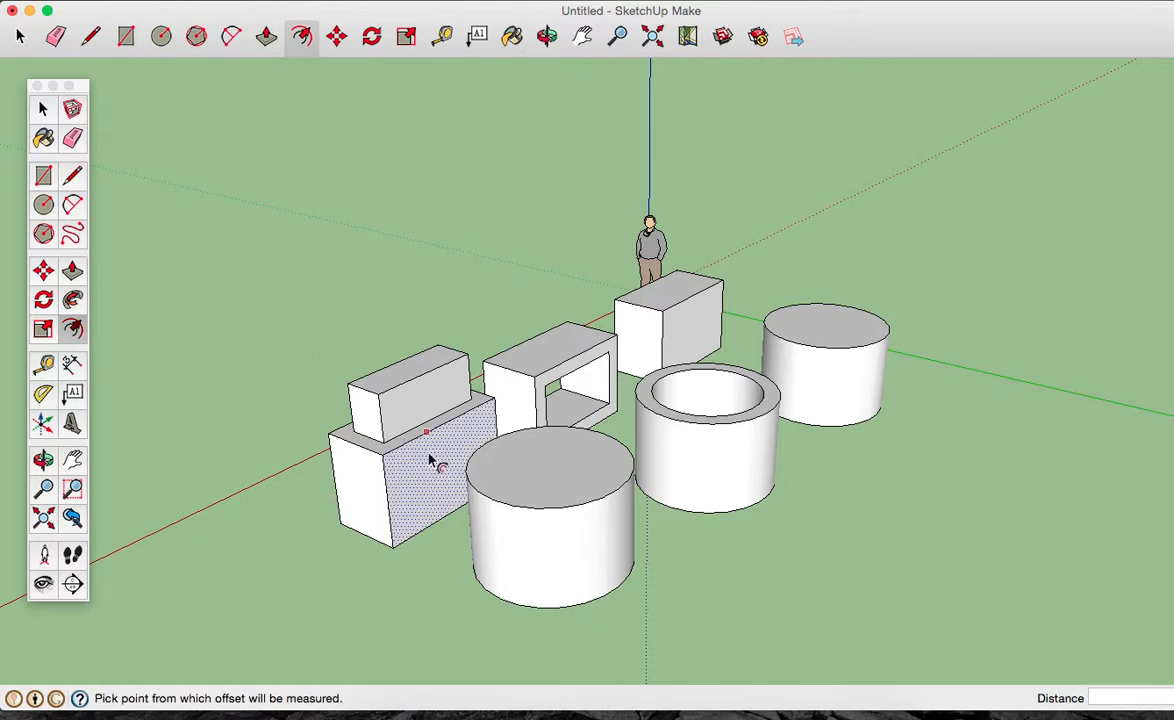
left_click(524, 482)
type("8")
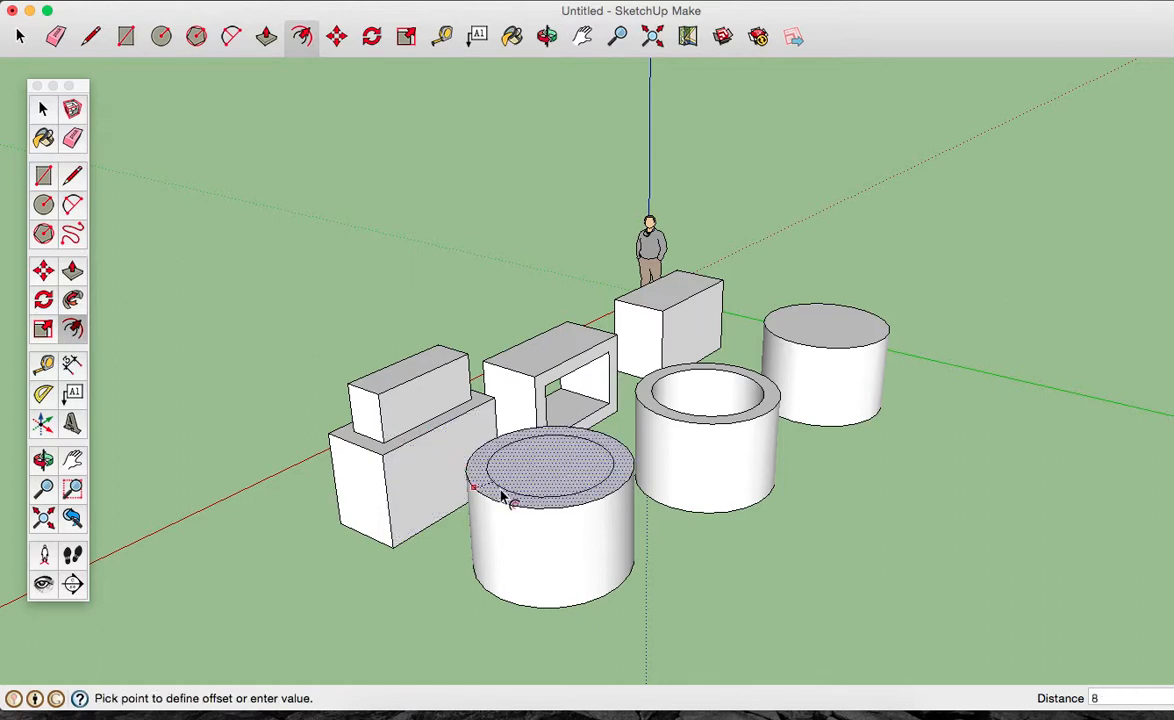
key("Return")
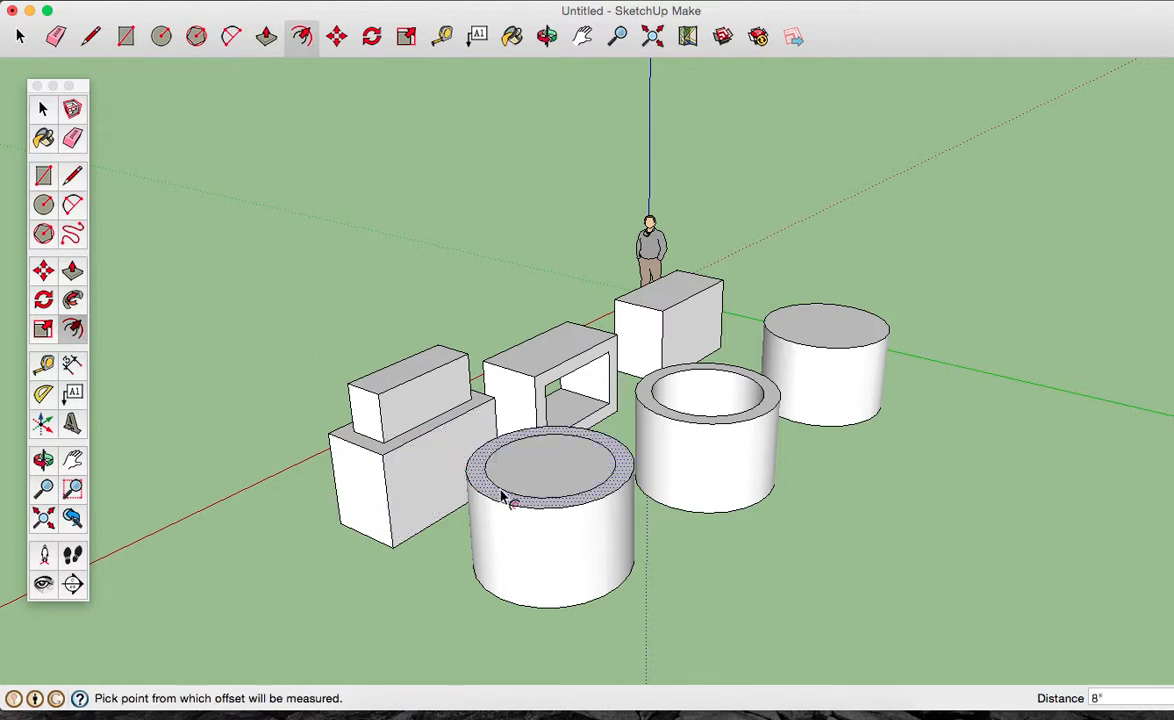
Pull the third cylinder's inner circle up 2', taking the height from a top corner of the stepped box's upper block.
left_click(72, 271)
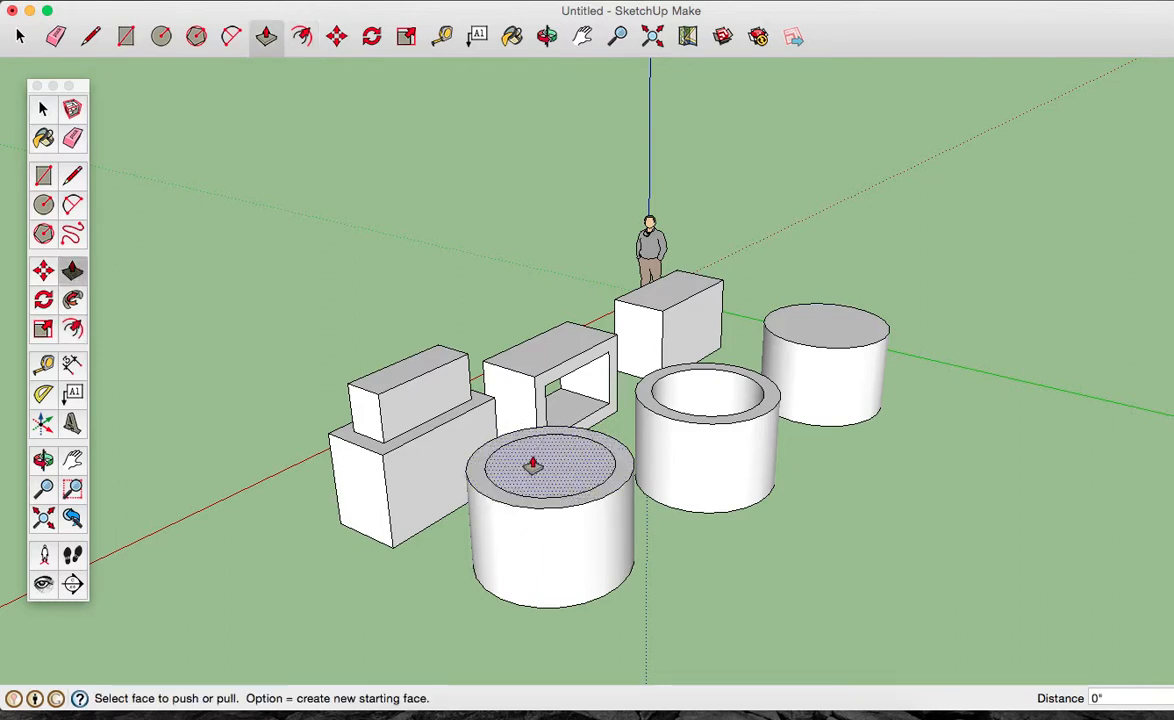
left_click(537, 453)
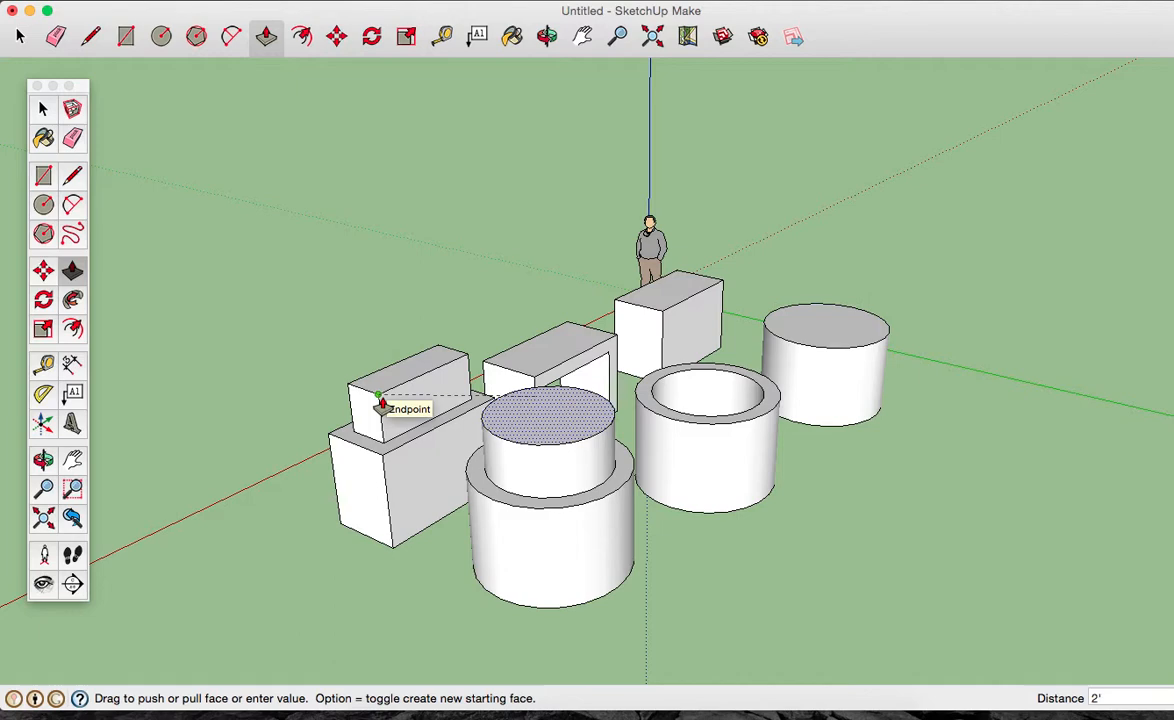
left_click(381, 404)
key("o")
left_click_drag(715, 498, 1114, 317)
mouse_move(752, 296)
left_mouse_down()
mouse_move(1011, 267)
mouse_move(936, 265)
mouse_move(742, 312)
left_mouse_up()
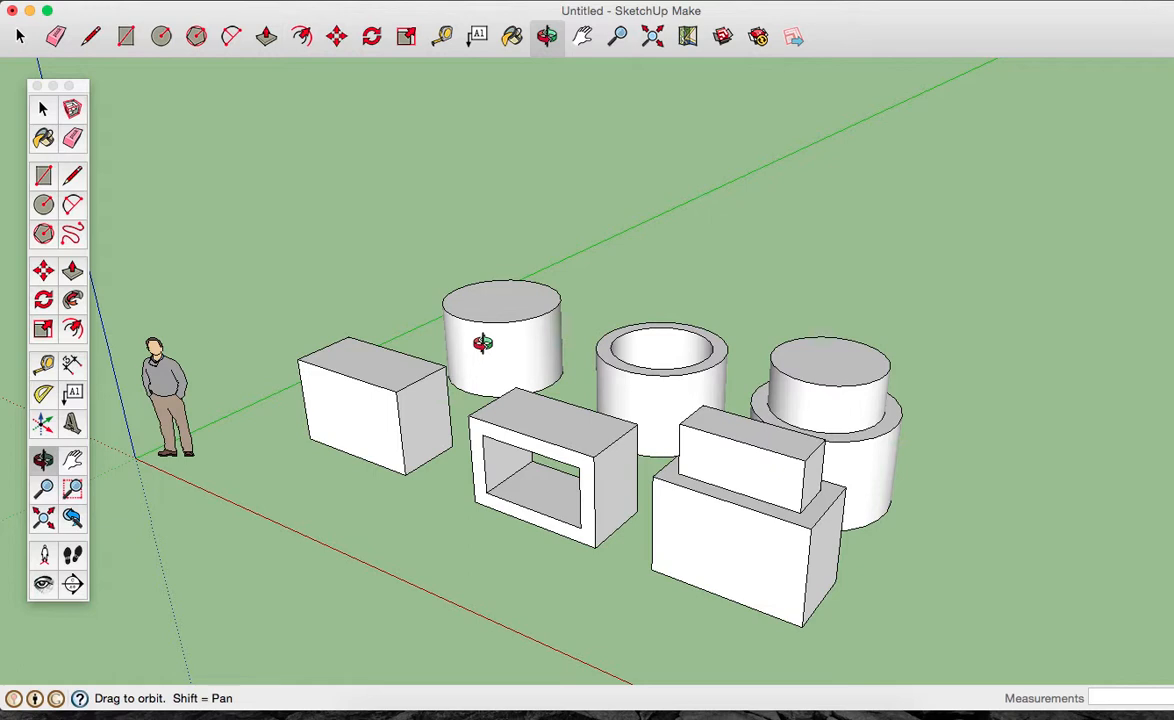
Delete the plain box, the box with the opening and the stepped box, each with all its connected faces and edges.
left_click(52, 112)
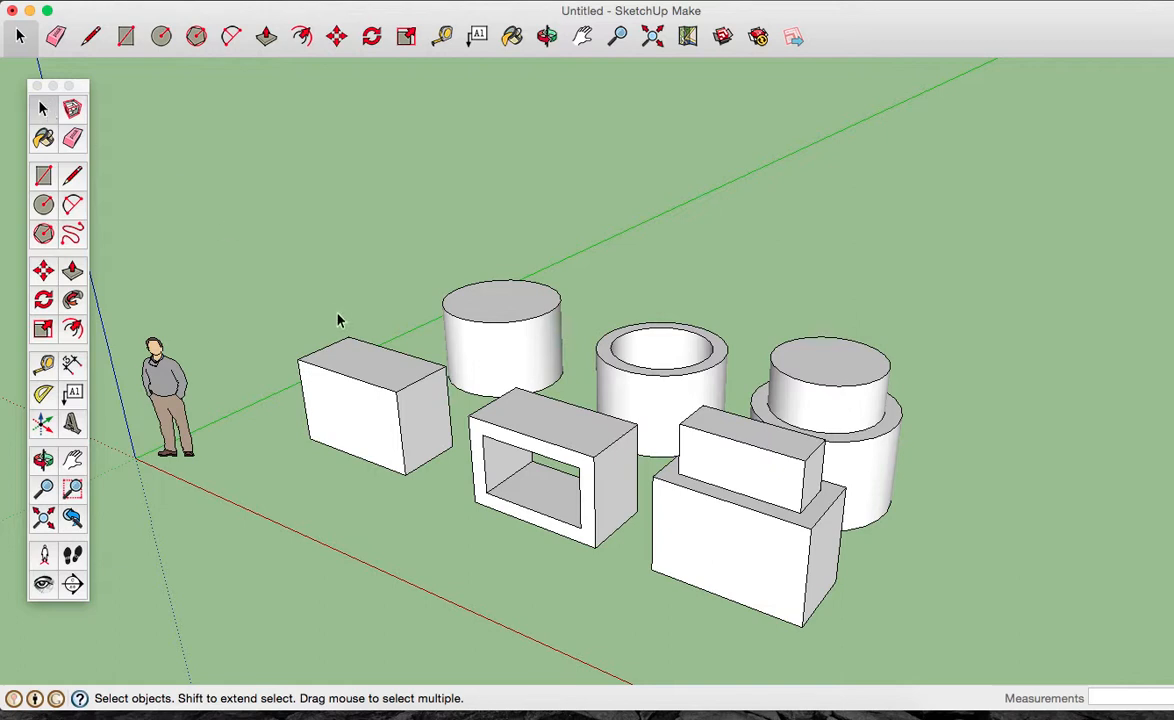
left_click(383, 413)
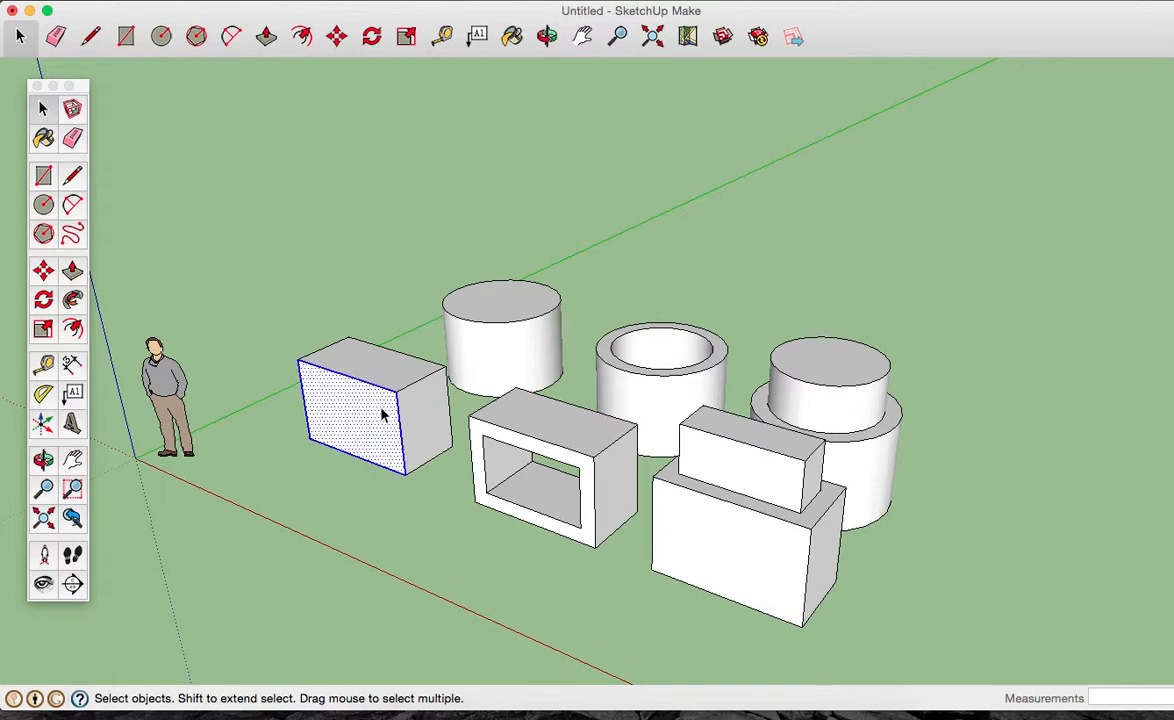
triple_click(385, 369)
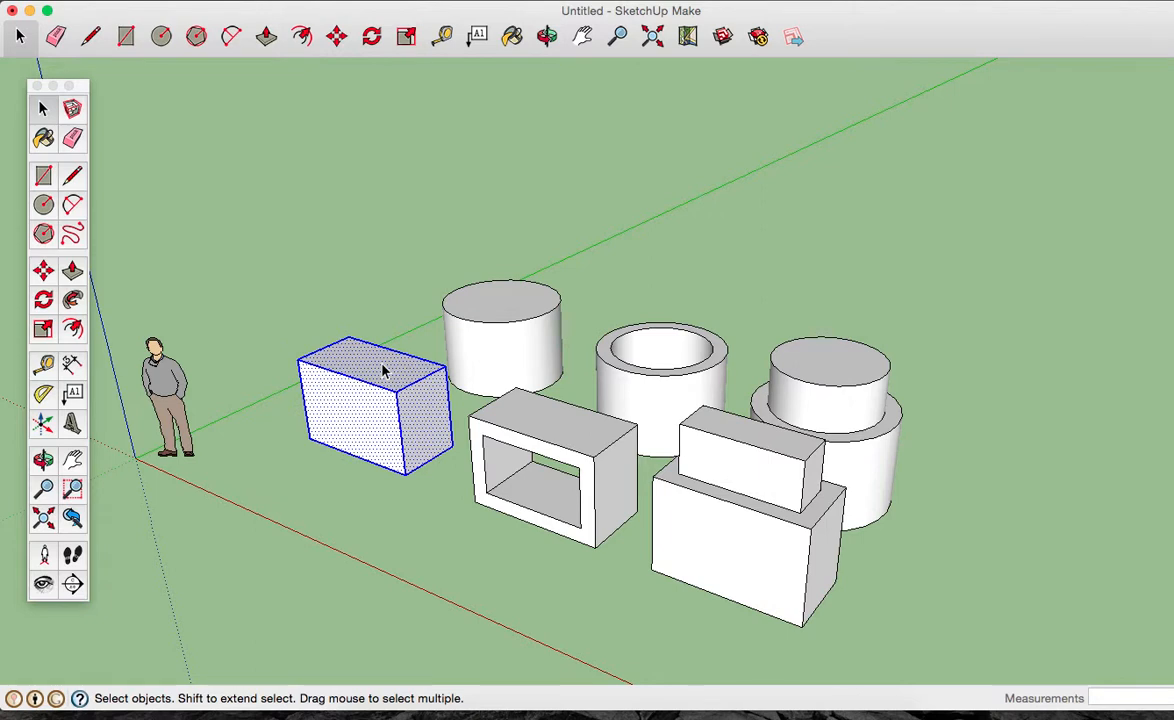
key("Delete")
left_click(598, 416)
left_click(597, 452)
triple_click(597, 452)
key("Delete")
triple_click(713, 480)
key("Delete")
Delete the stepped, hollow and plain cylinders with all their connected geometry.
triple_click(790, 462)
key("Delete")
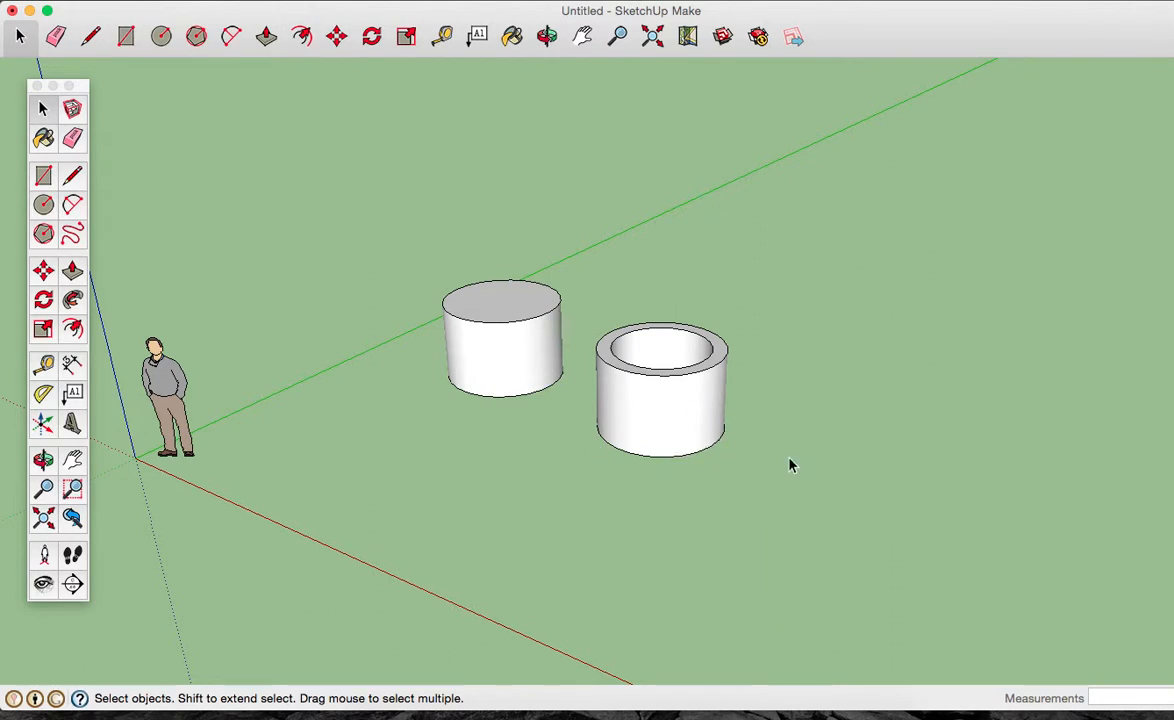
triple_click(660, 400)
key("Delete")
triple_click(488, 335)
key("Delete")
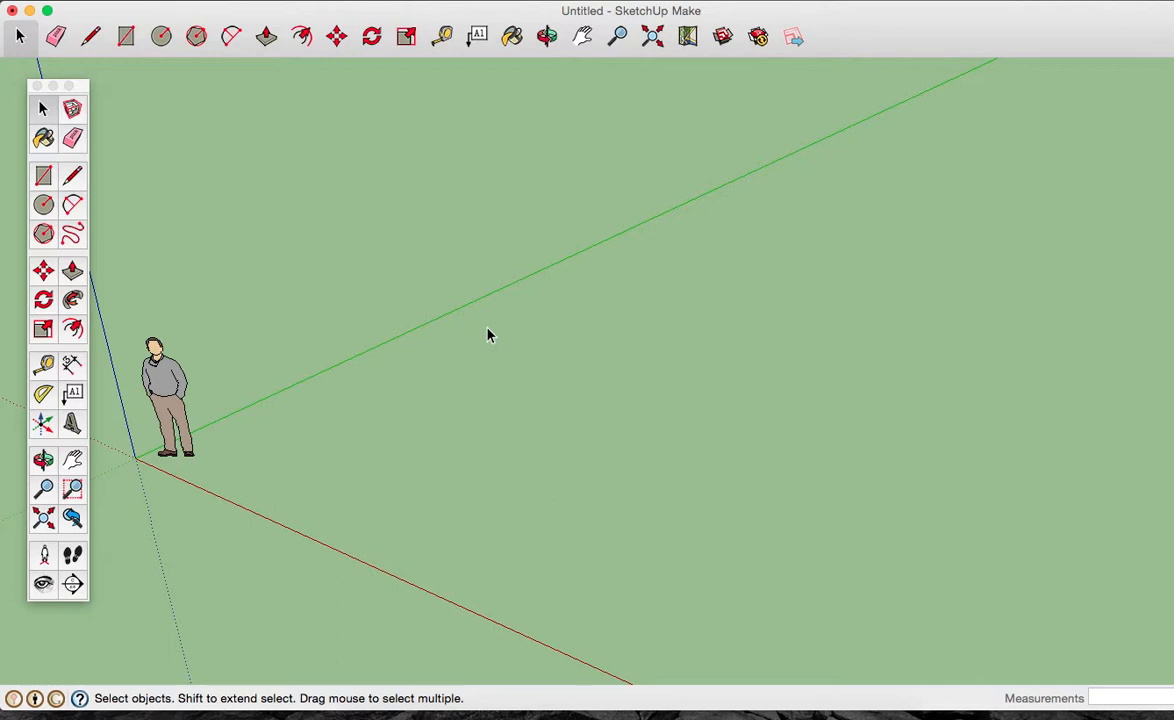
key("o")
left_click_drag(477, 445, 783, 338)
left_click_drag(531, 372, 441, 337)
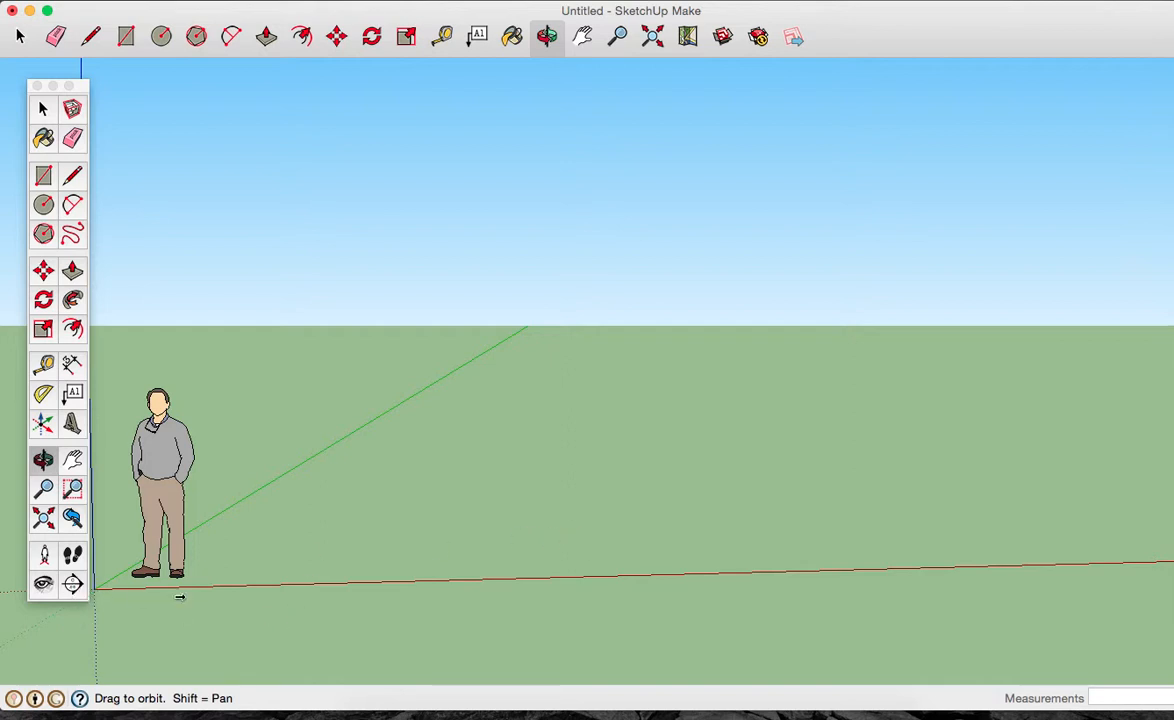
left_click(43, 204)
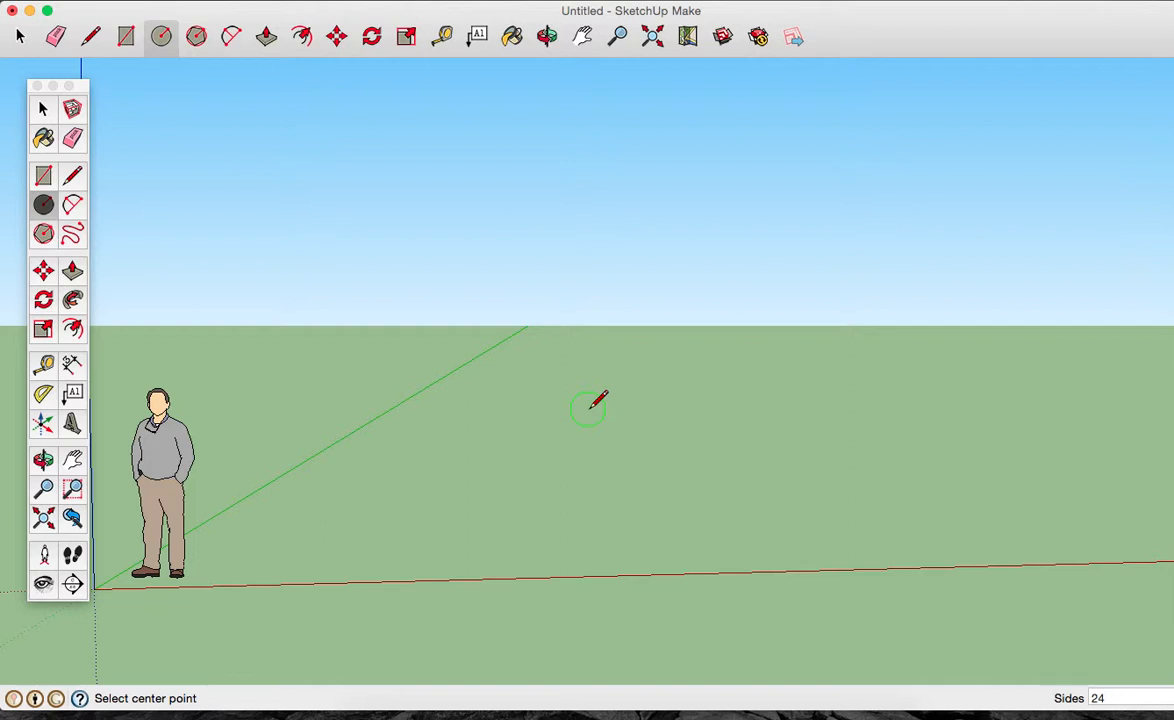
left_click(140, 2)
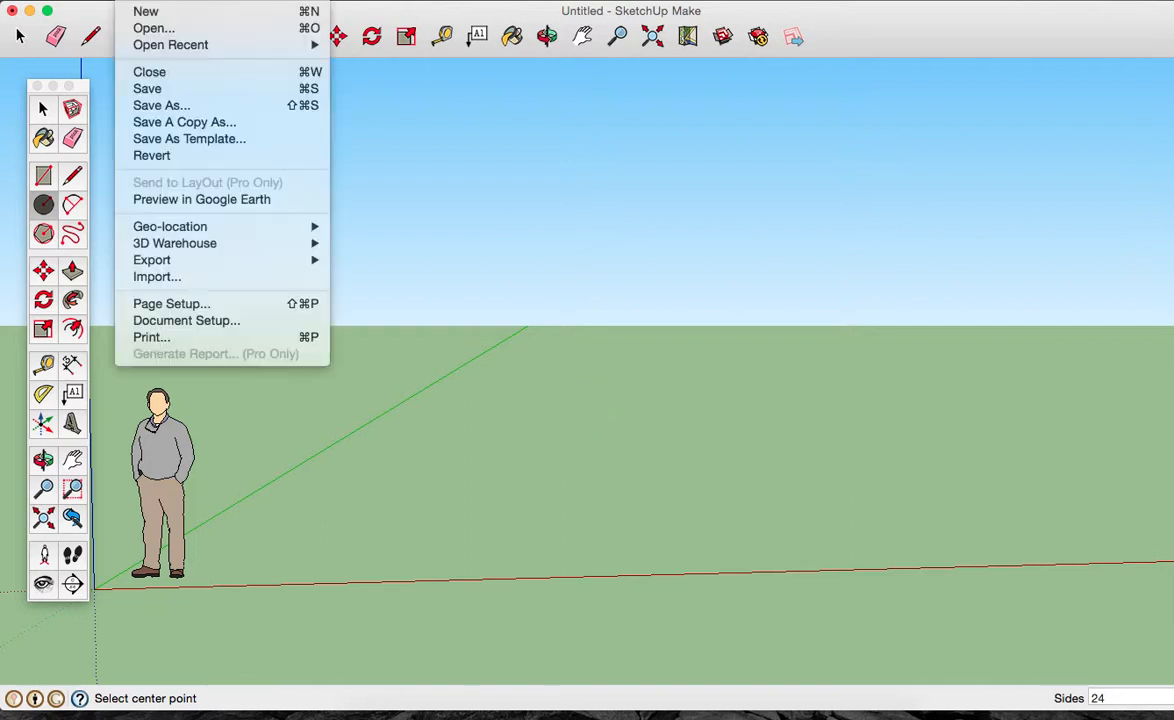
left_click(145, 14)
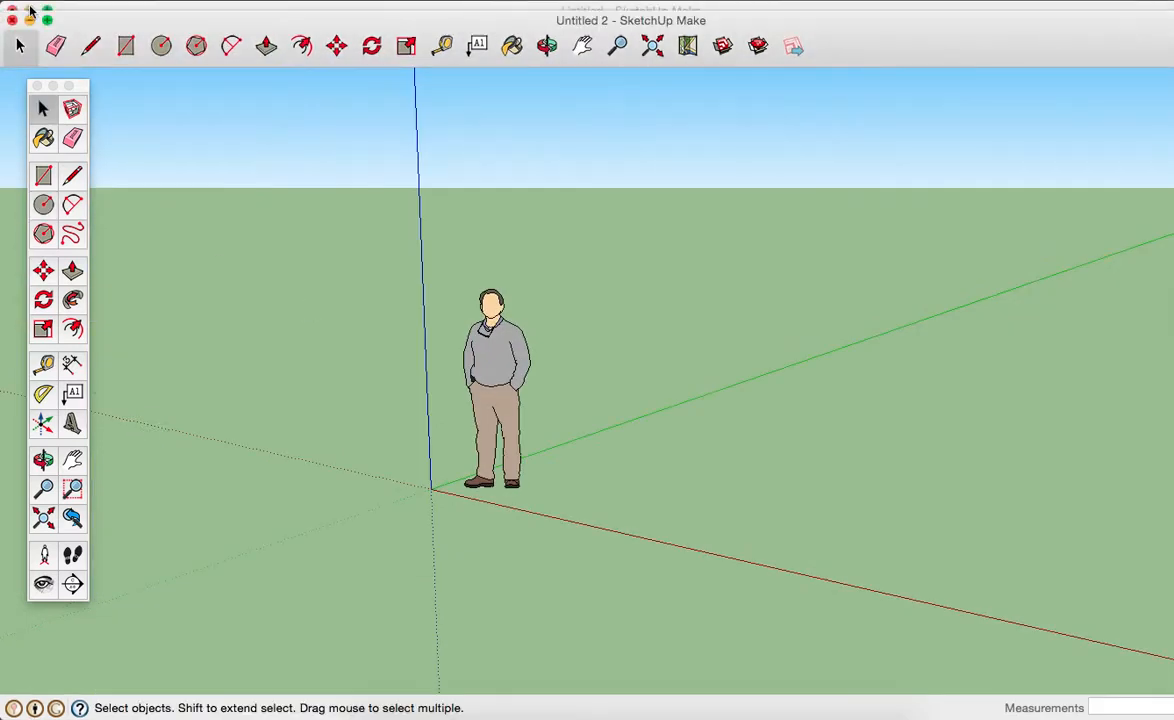
left_click(12, 20)
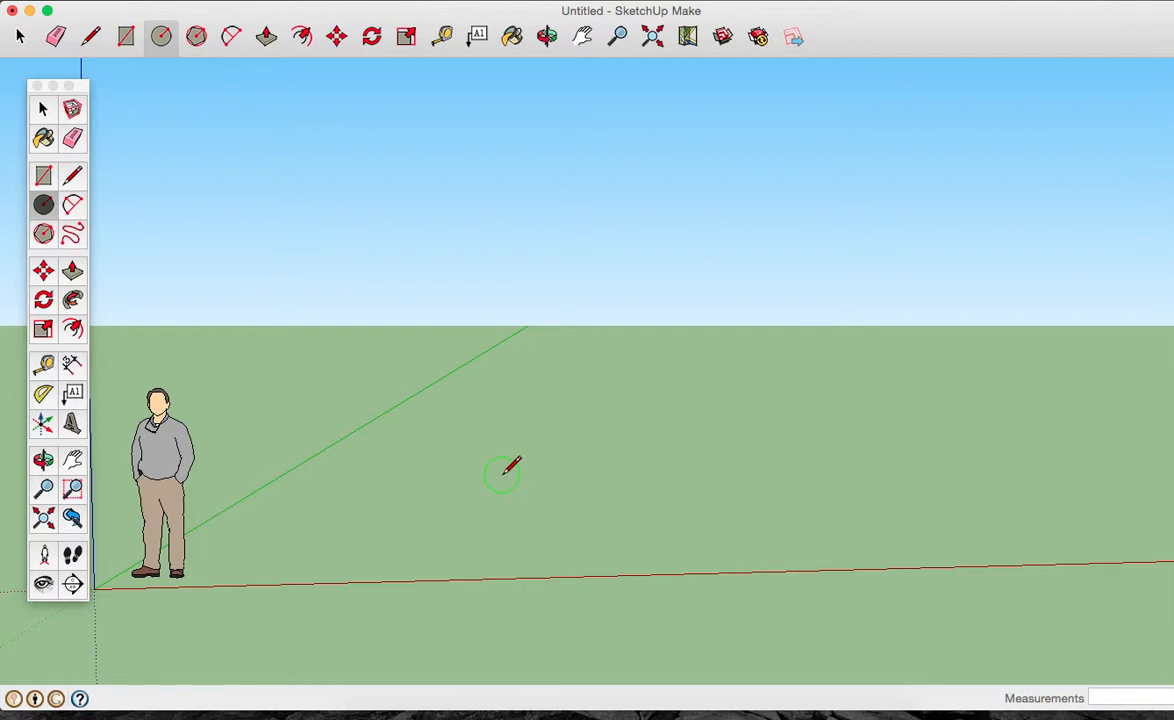
Draw an upright circle with a 3' radius, perpendicular to the green axis, in the open space beyond the scale figure.
key("o")
left_click_drag(587, 401, 30, 405)
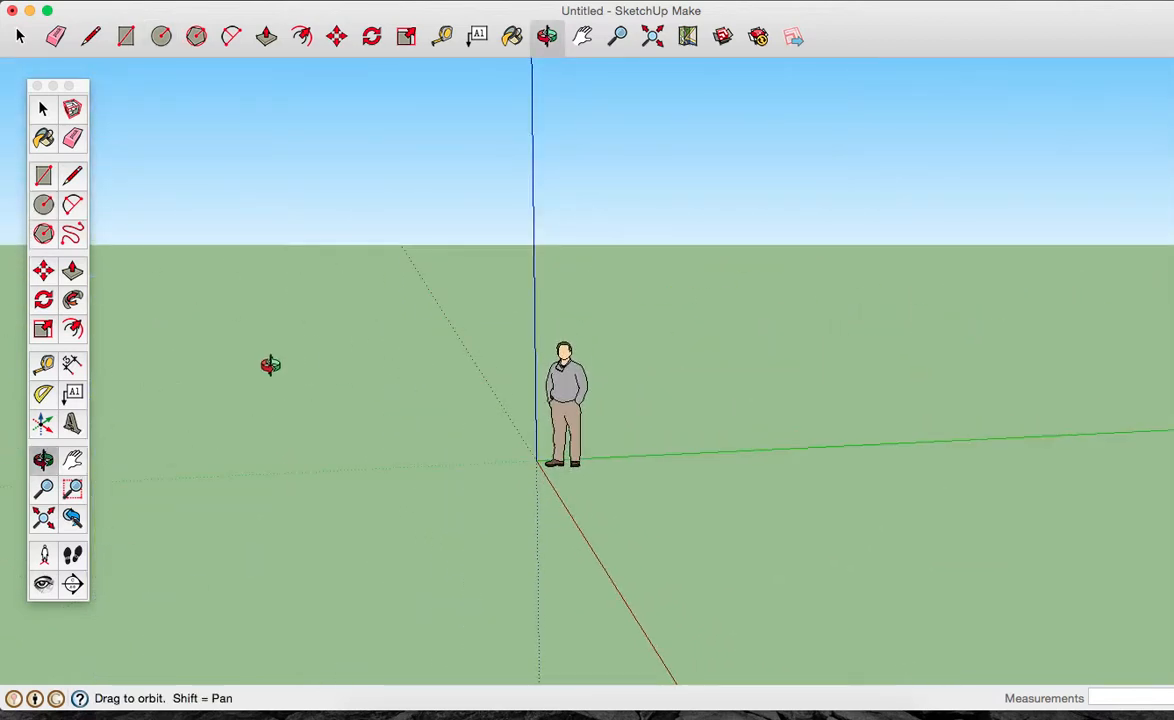
left_click(43, 204)
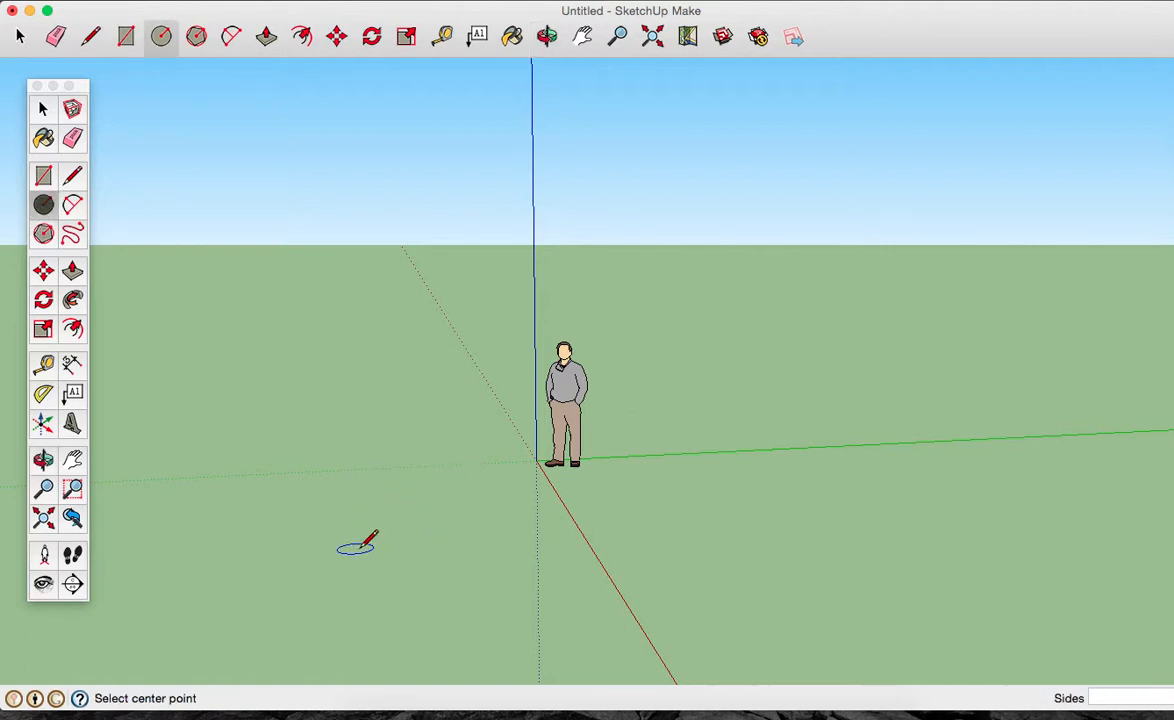
key("o")
left_click_drag(343, 524, 844, 508)
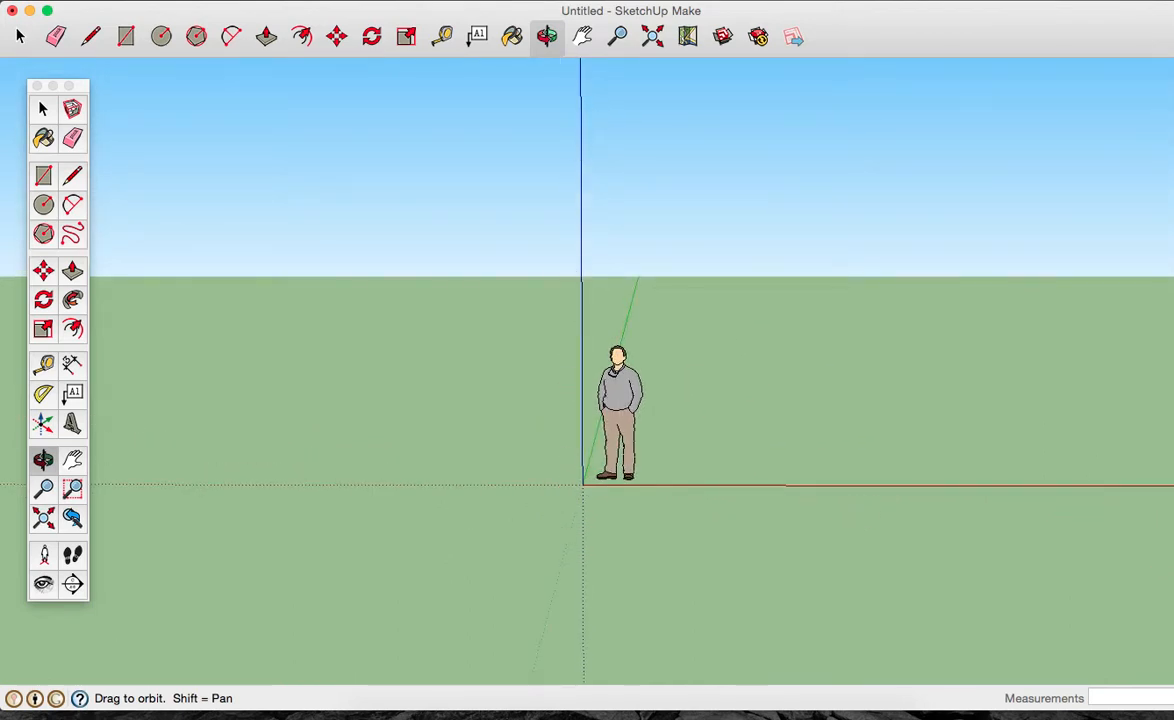
left_click_drag(812, 461, 539, 495)
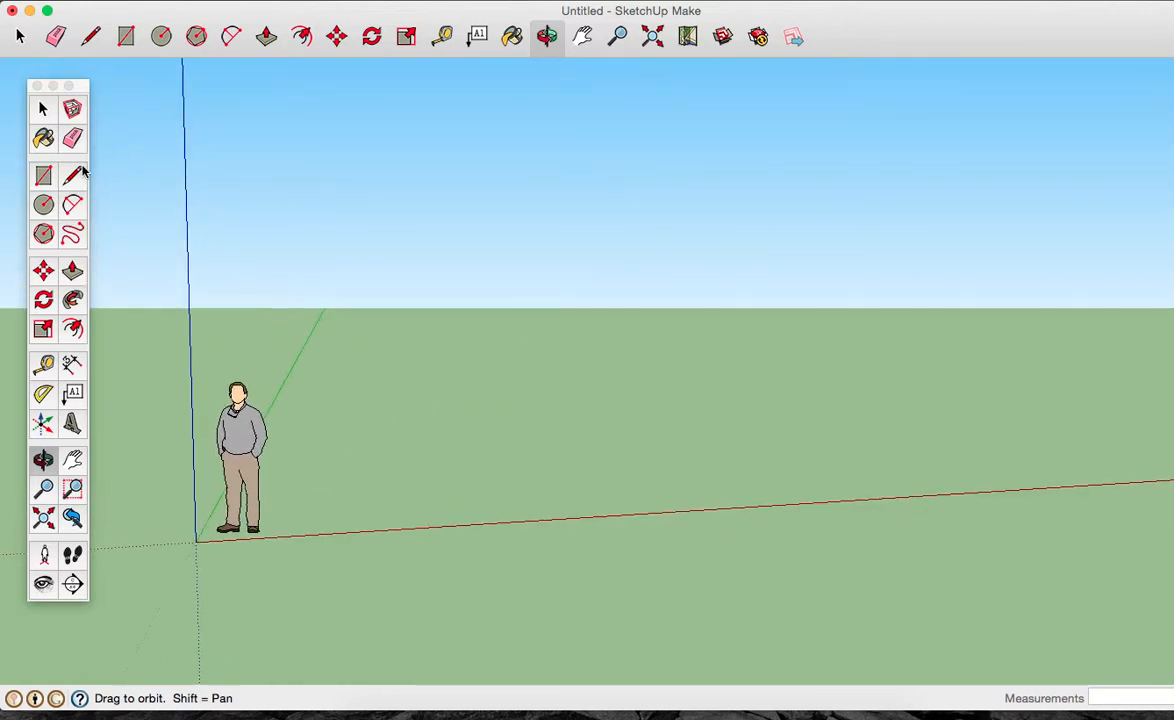
left_click(43, 204)
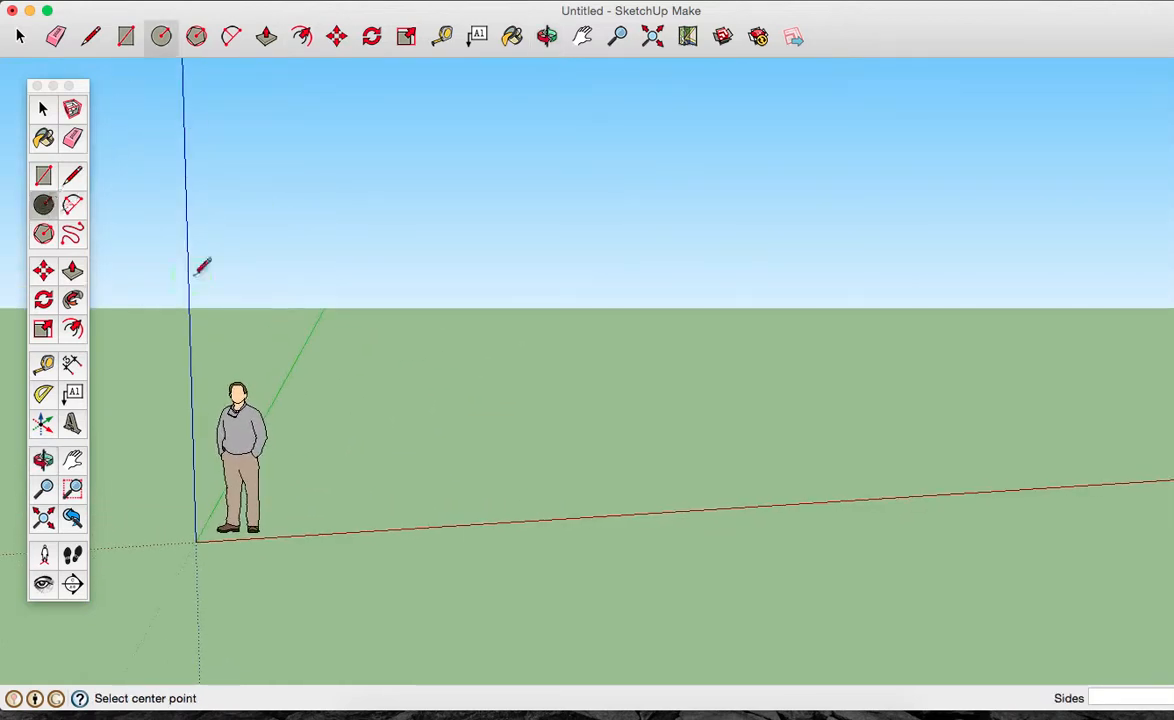
left_click(479, 340)
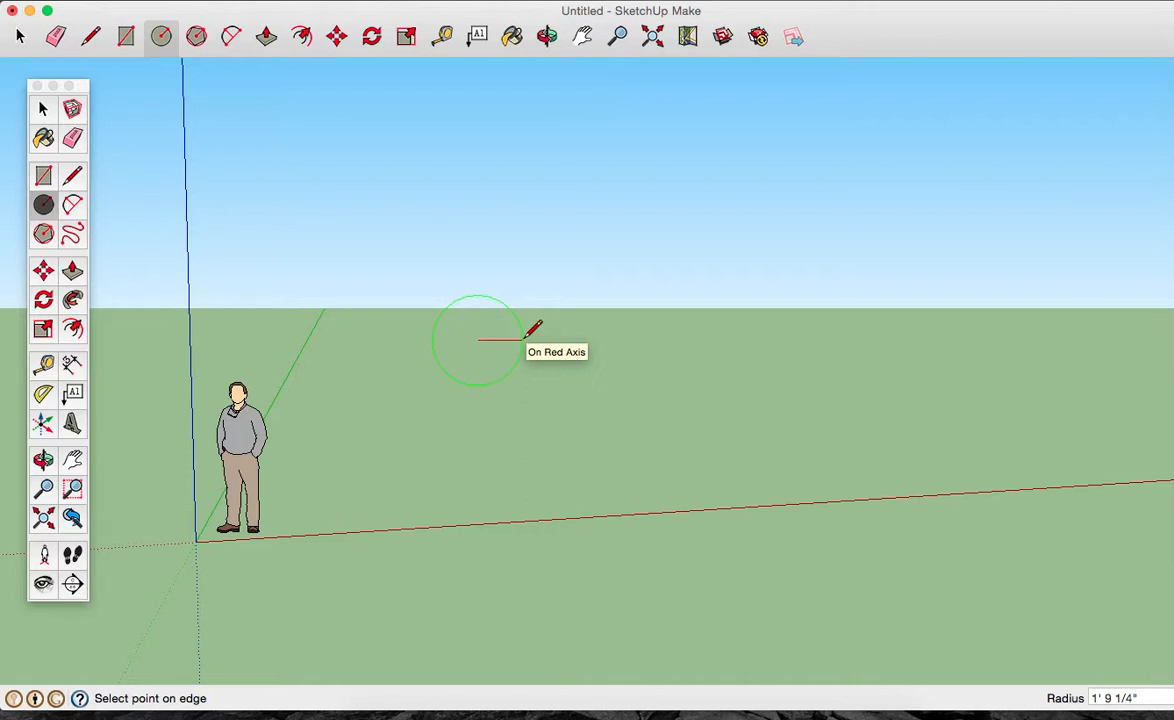
type("3")
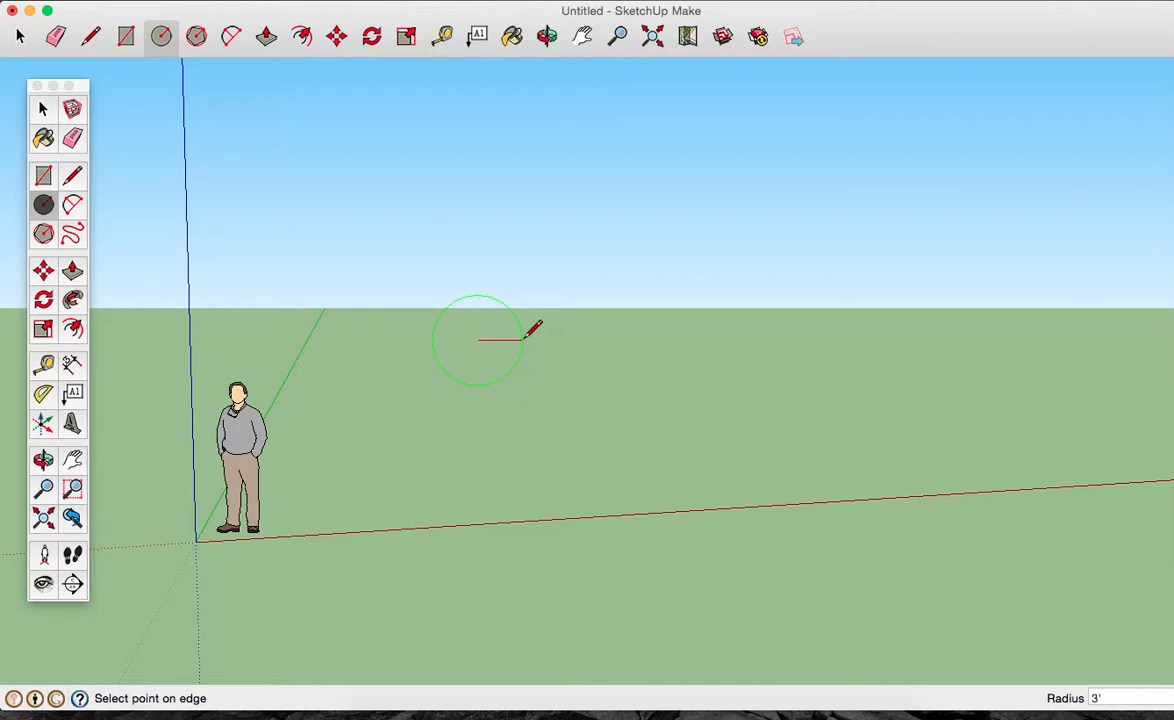
key("Return")
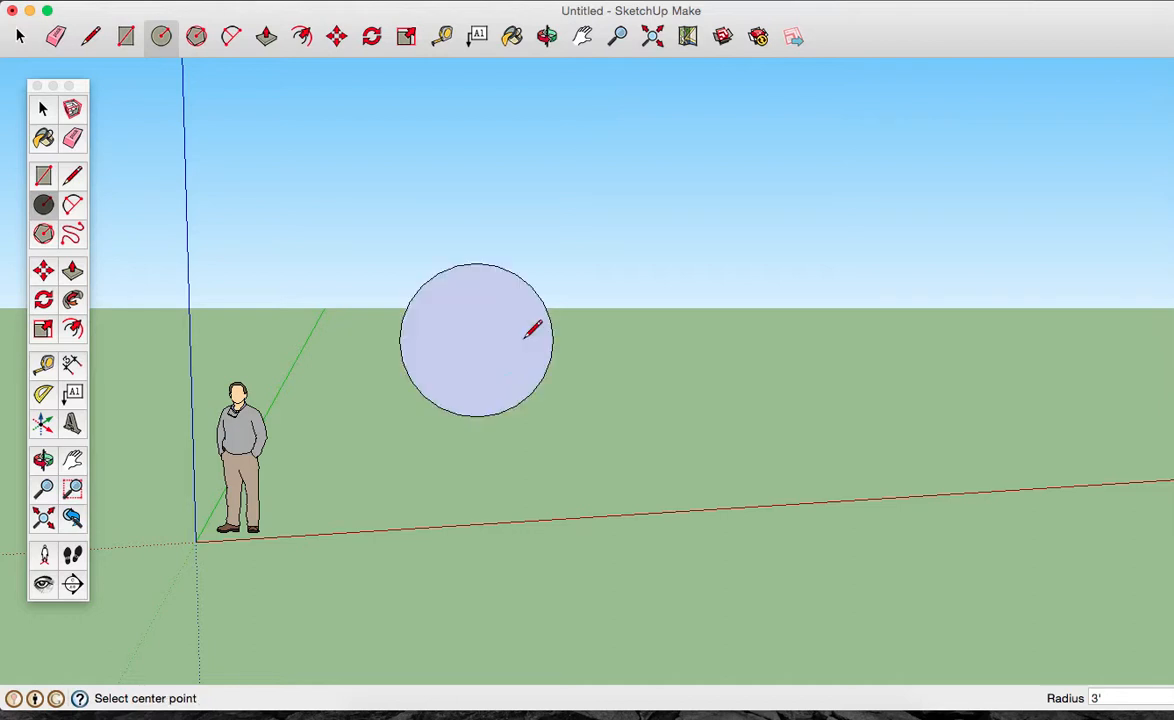
Move the circle's face and edge down the blue axis by about 4' 2 5/8" so its lowest point rests on the red axis.
left_click(48, 110)
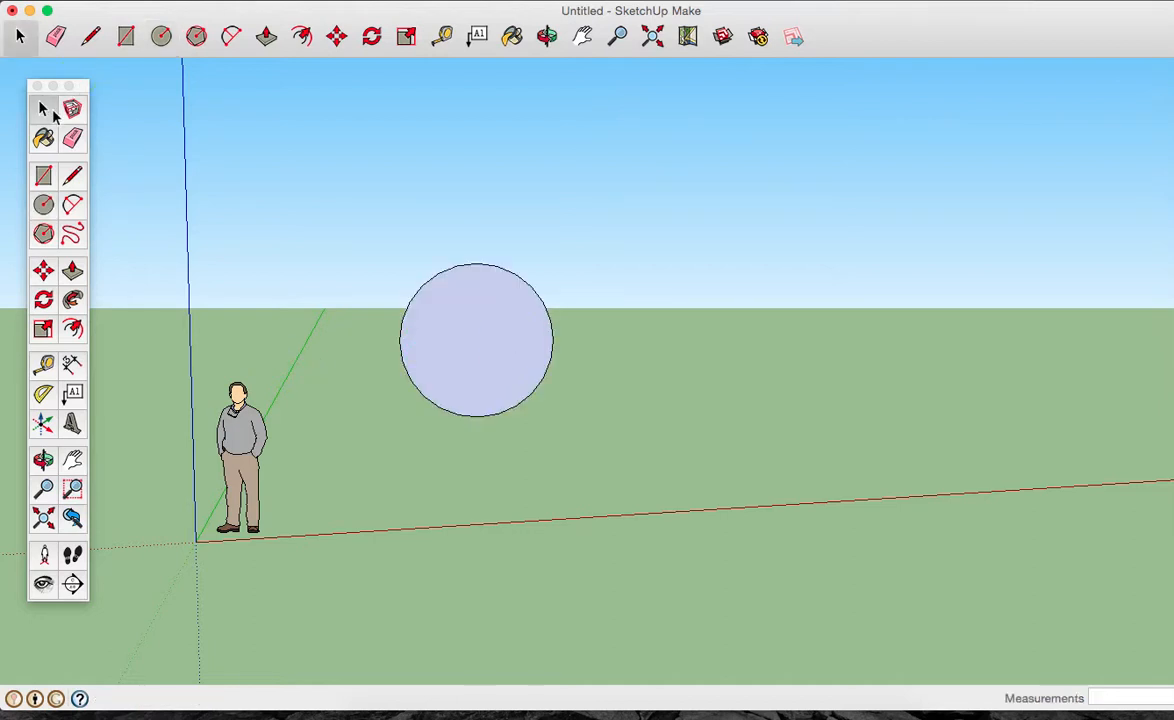
double_click(460, 390)
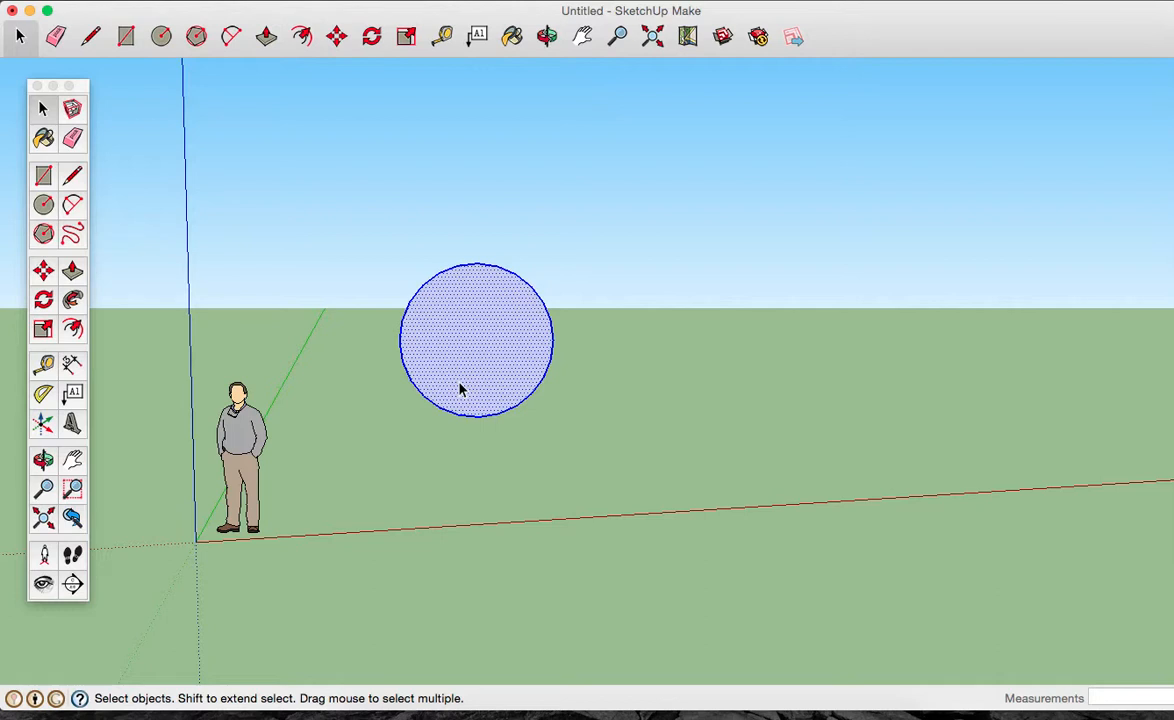
left_click(459, 383)
double_click(485, 393)
left_click(40, 271)
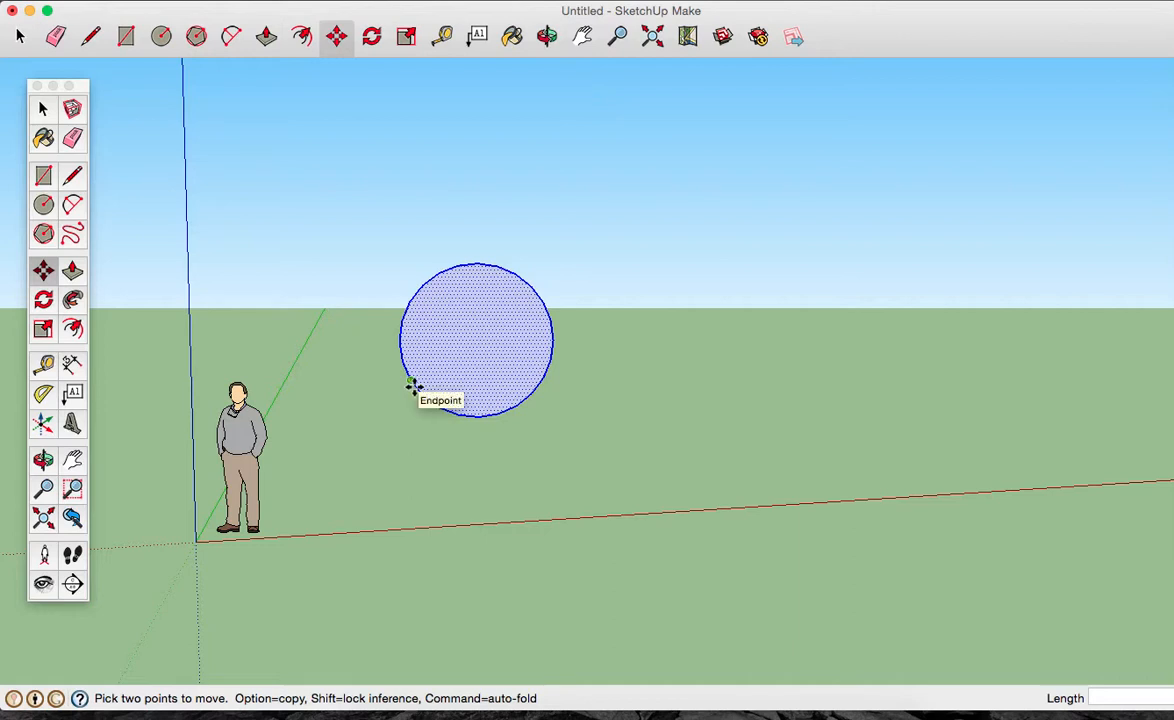
left_click(479, 341)
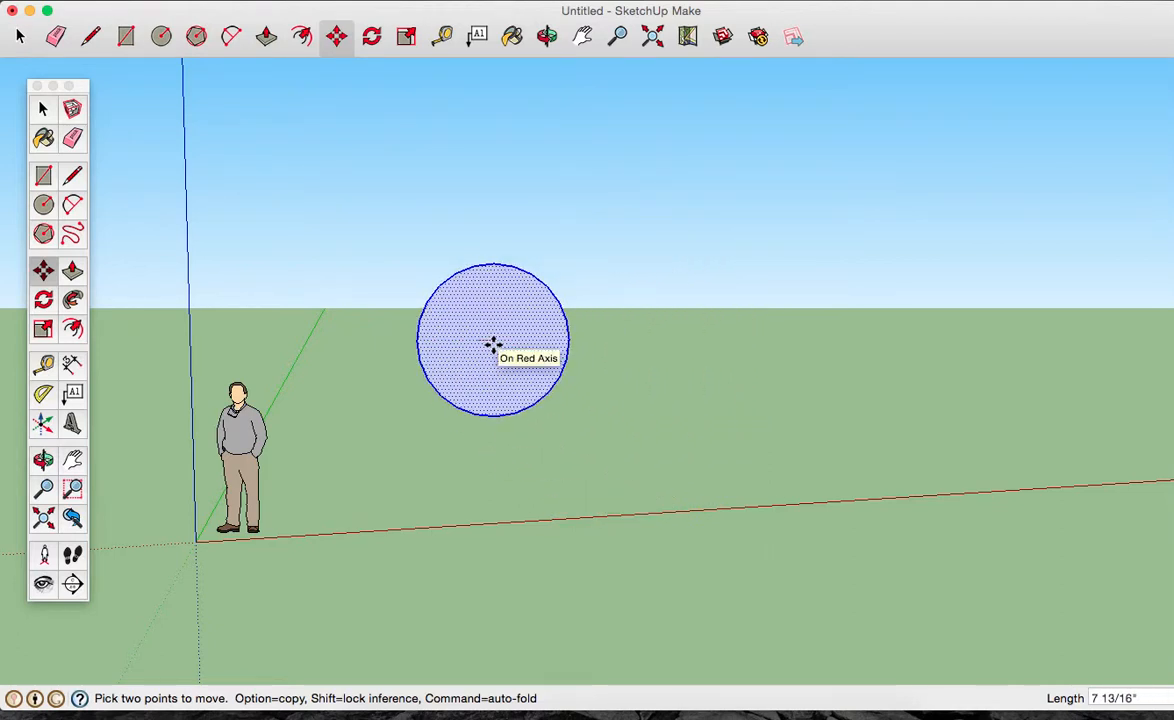
key("Escape")
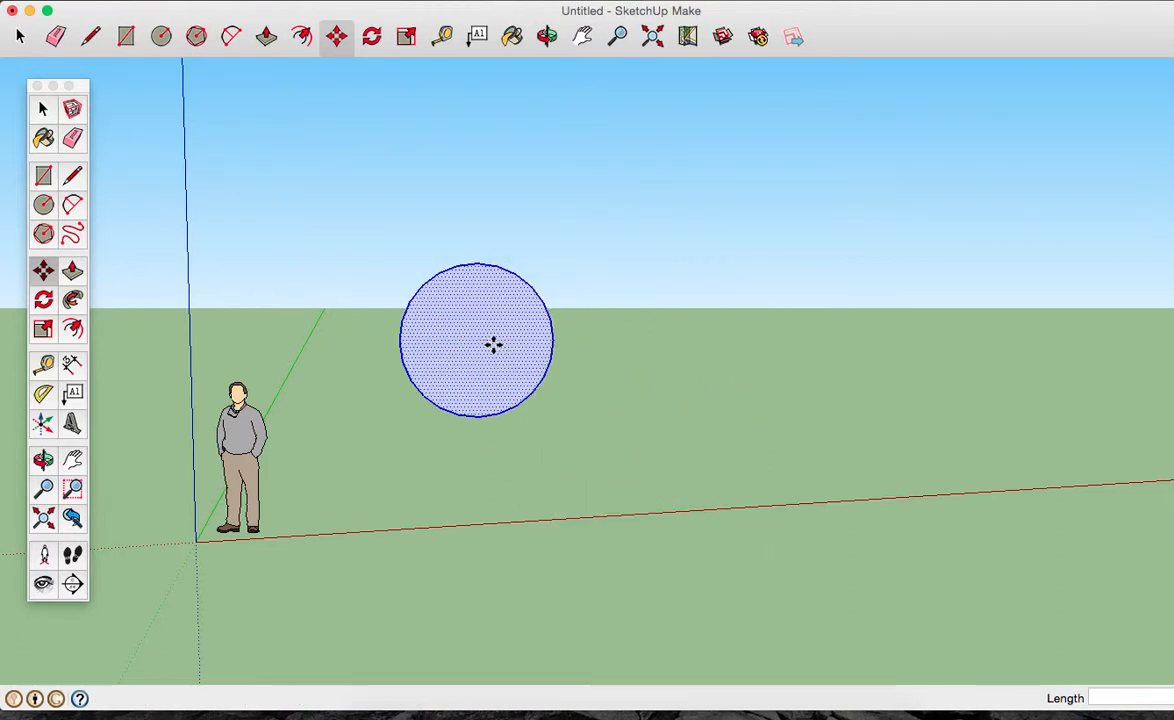
left_click(482, 417)
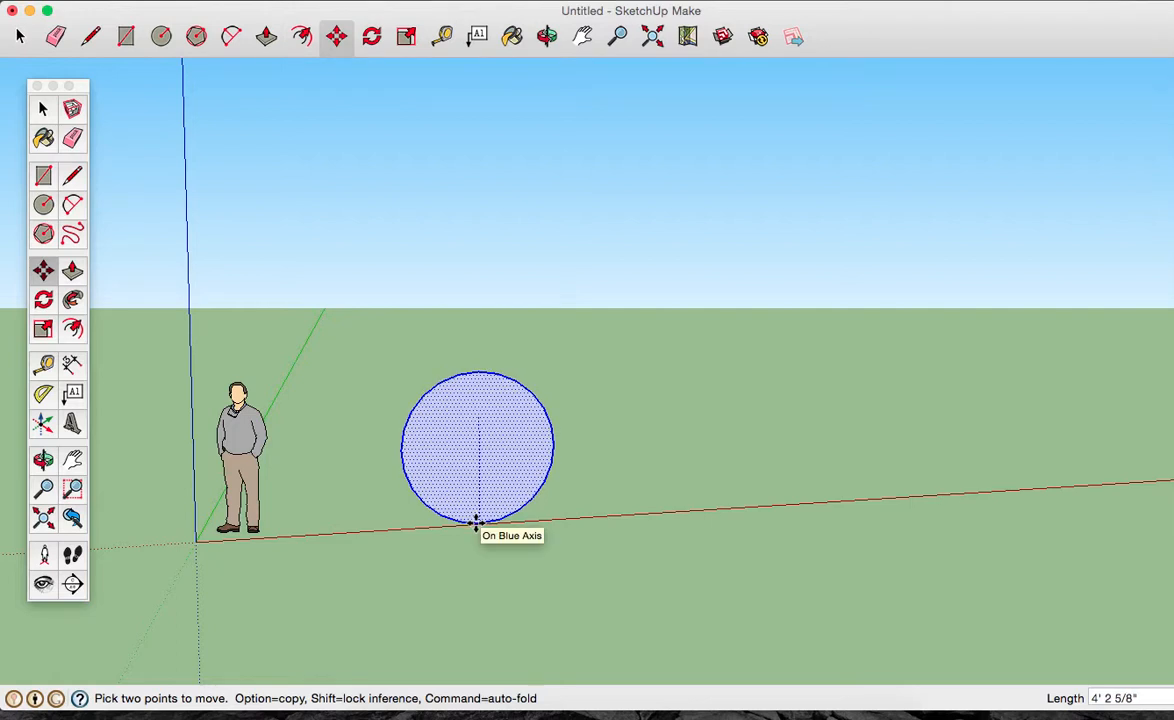
left_click(476, 522)
Push/Pull the upright circle 20' along the green axis into a horizontal cylinder.
key("o")
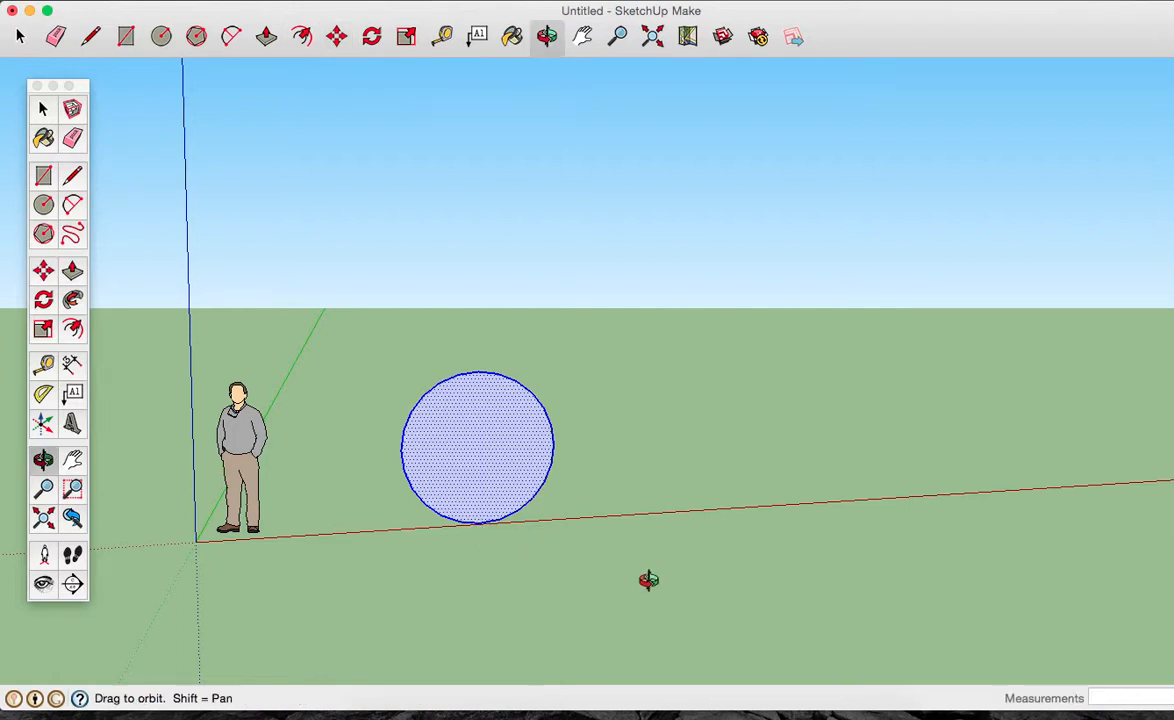
left_click_drag(392, 563, 254, 513)
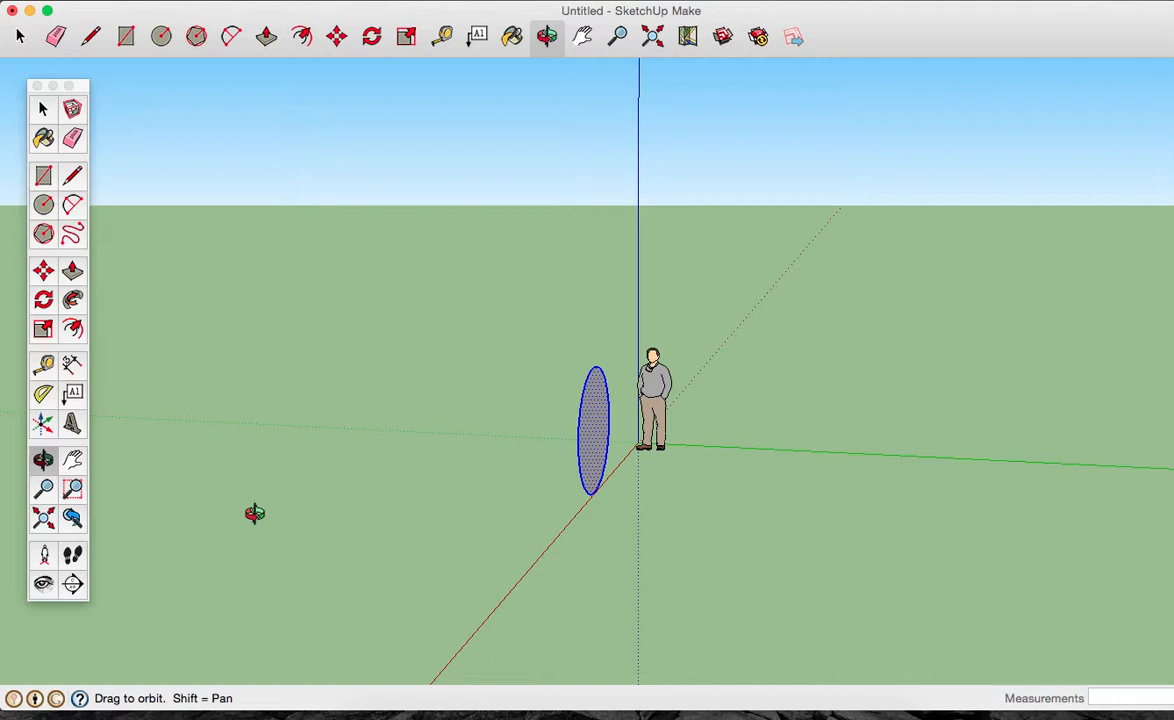
left_click(72, 271)
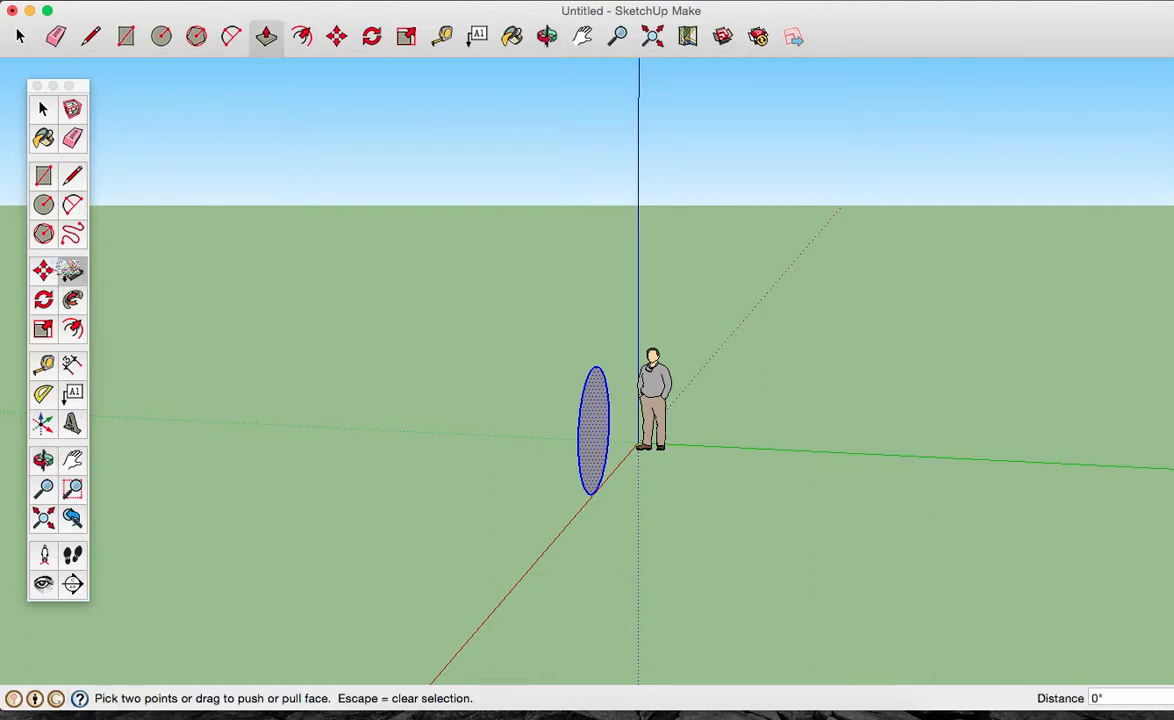
left_click(595, 440)
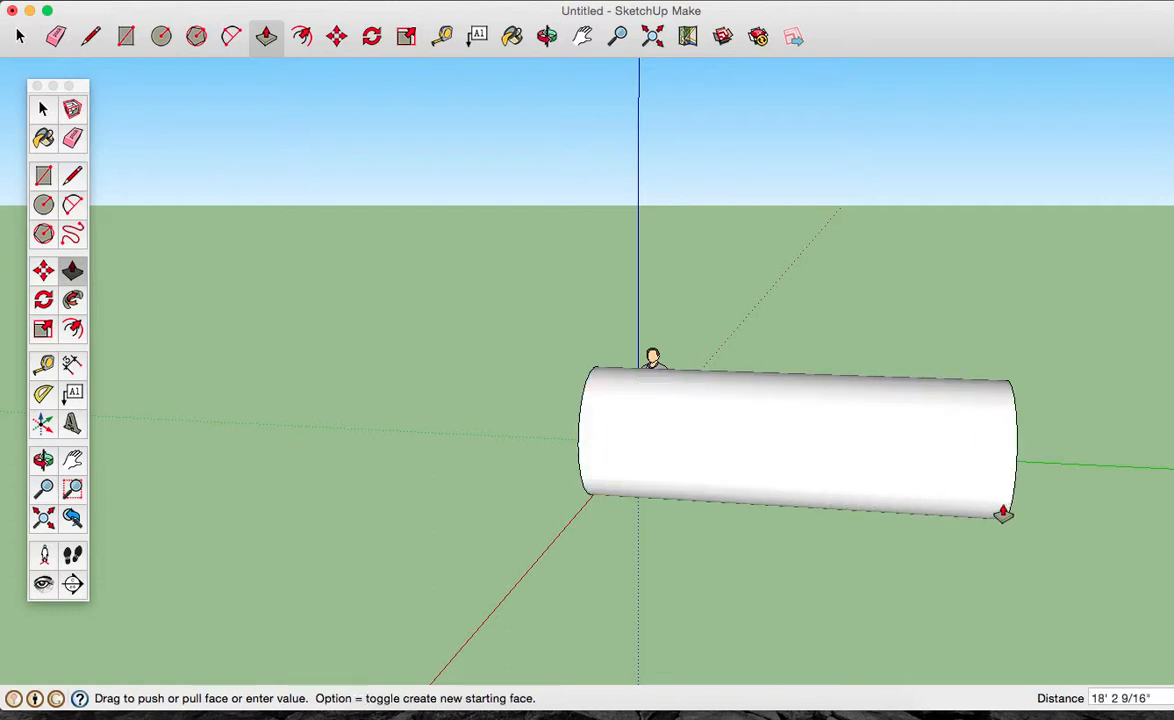
type("20")
key("Return")
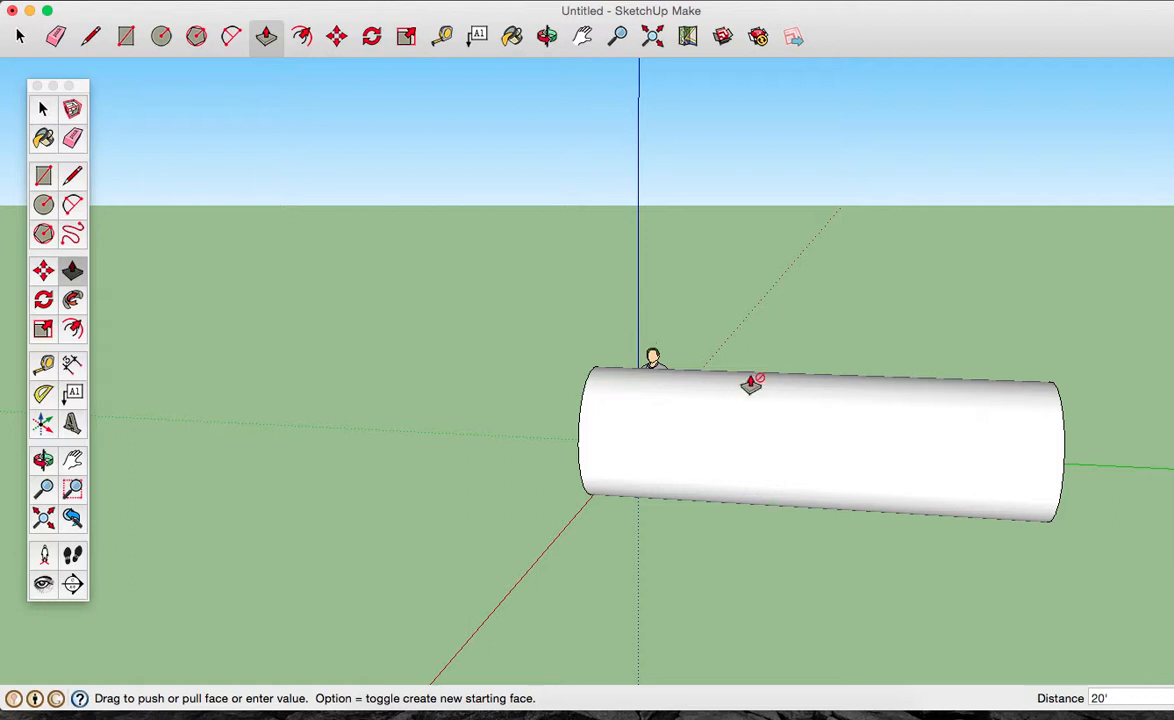
Offset the edge of the cylinder's front end face inward by 3".
key("o")
left_click_drag(687, 390, 1119, 442)
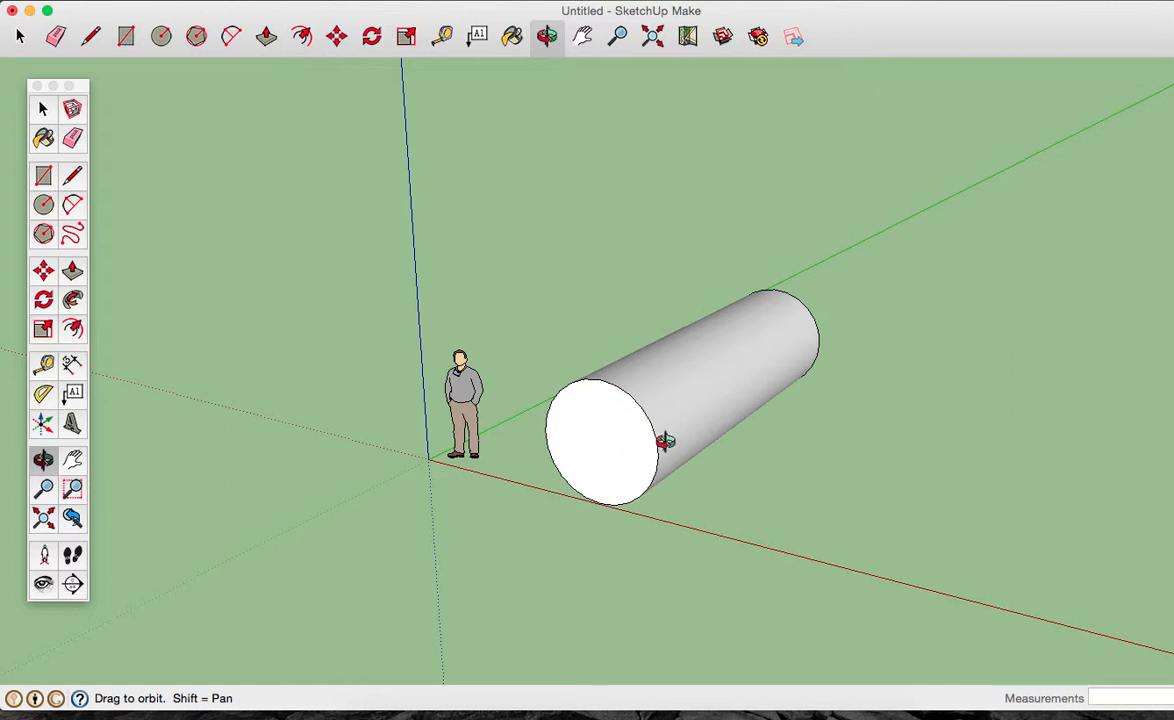
left_click(72, 328)
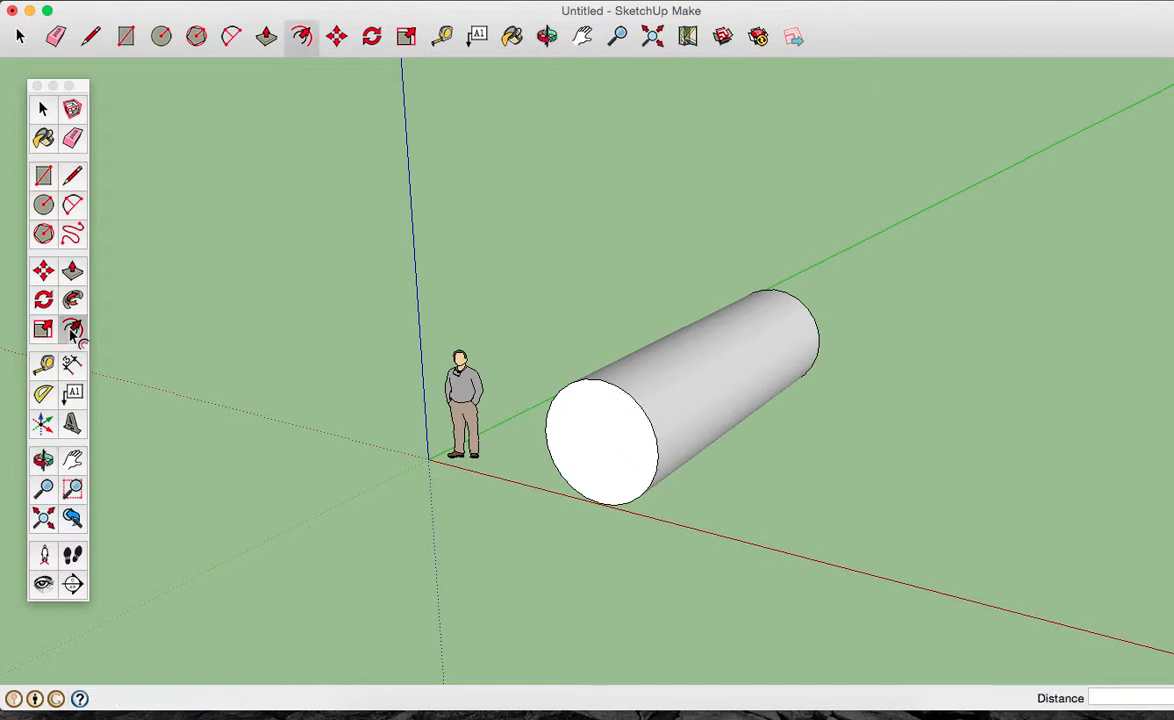
left_click(608, 469)
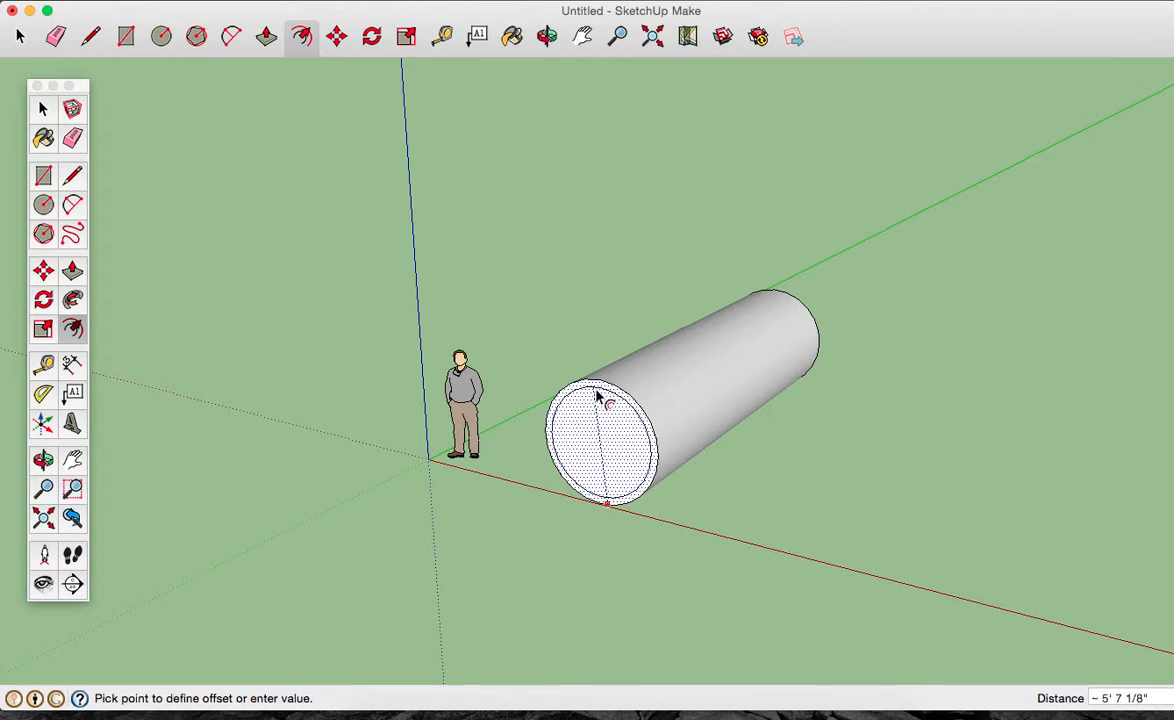
type("3")
key("Return")
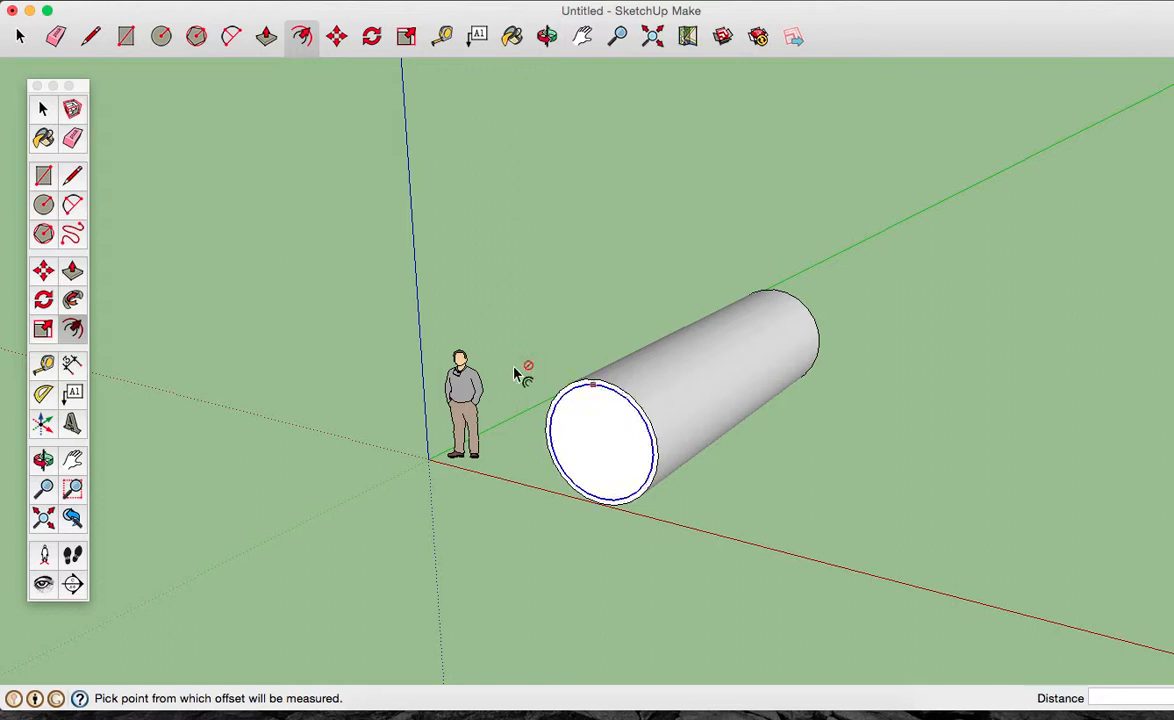
Push the inner circle of the end face back 20' through the cylinder to hollow it into a pipe.
left_click(72, 271)
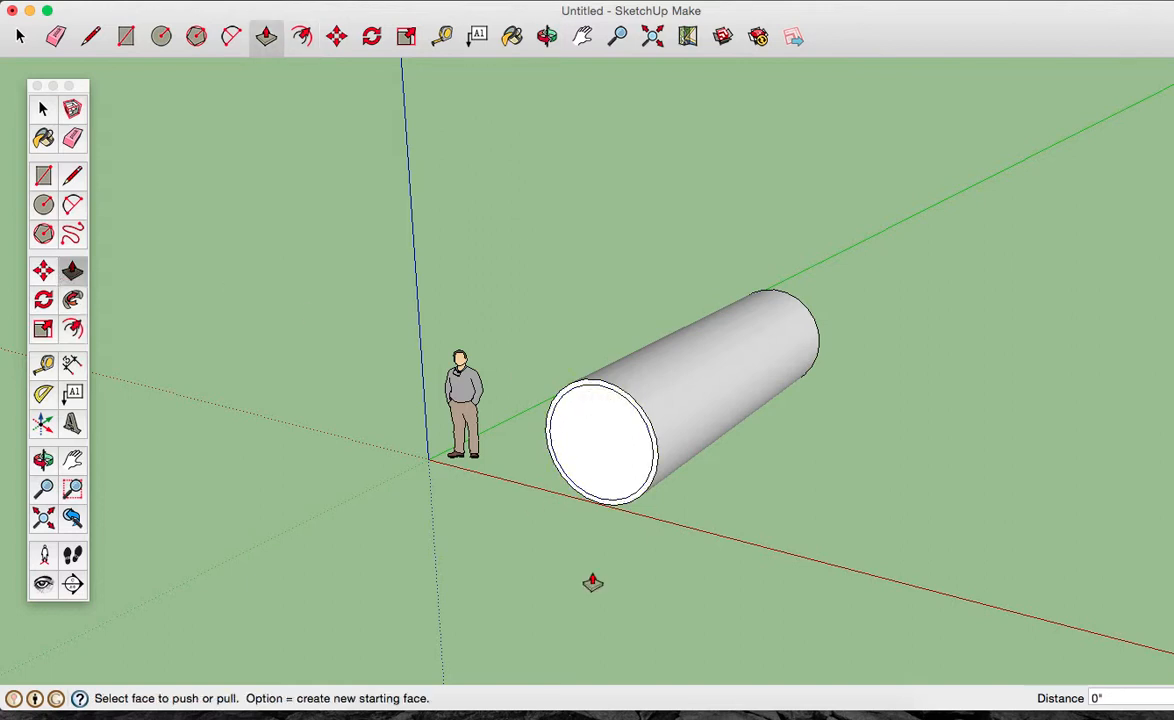
left_click(597, 472)
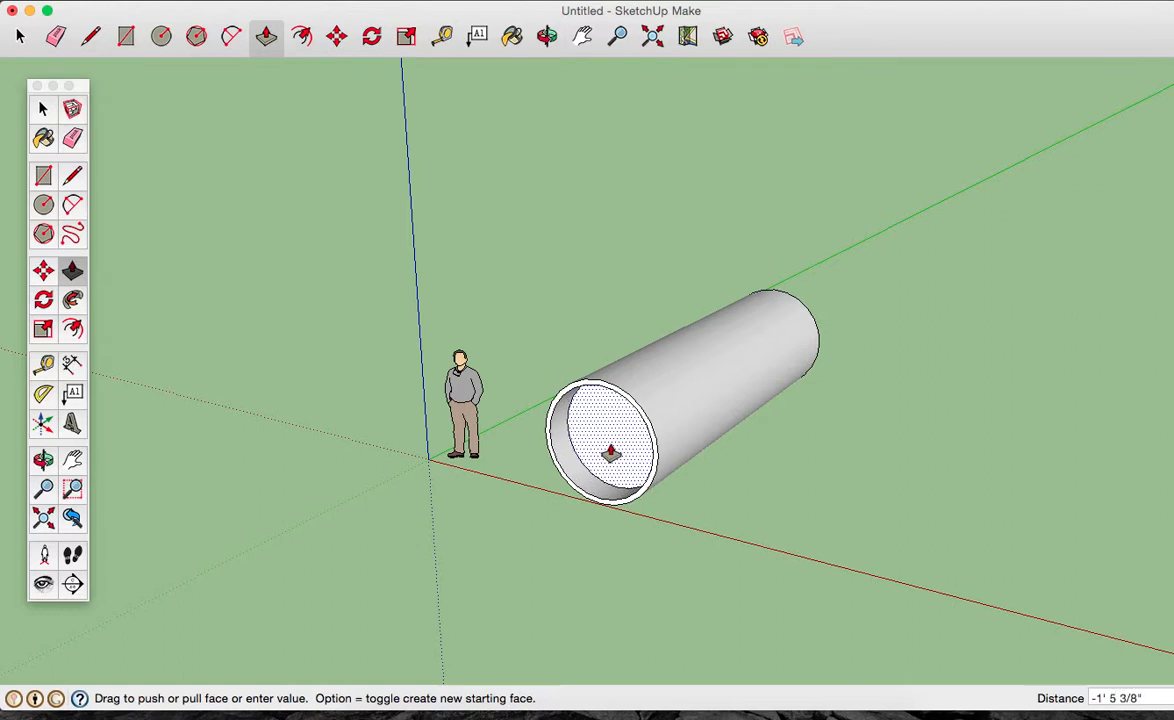
type("20")
key("Return")
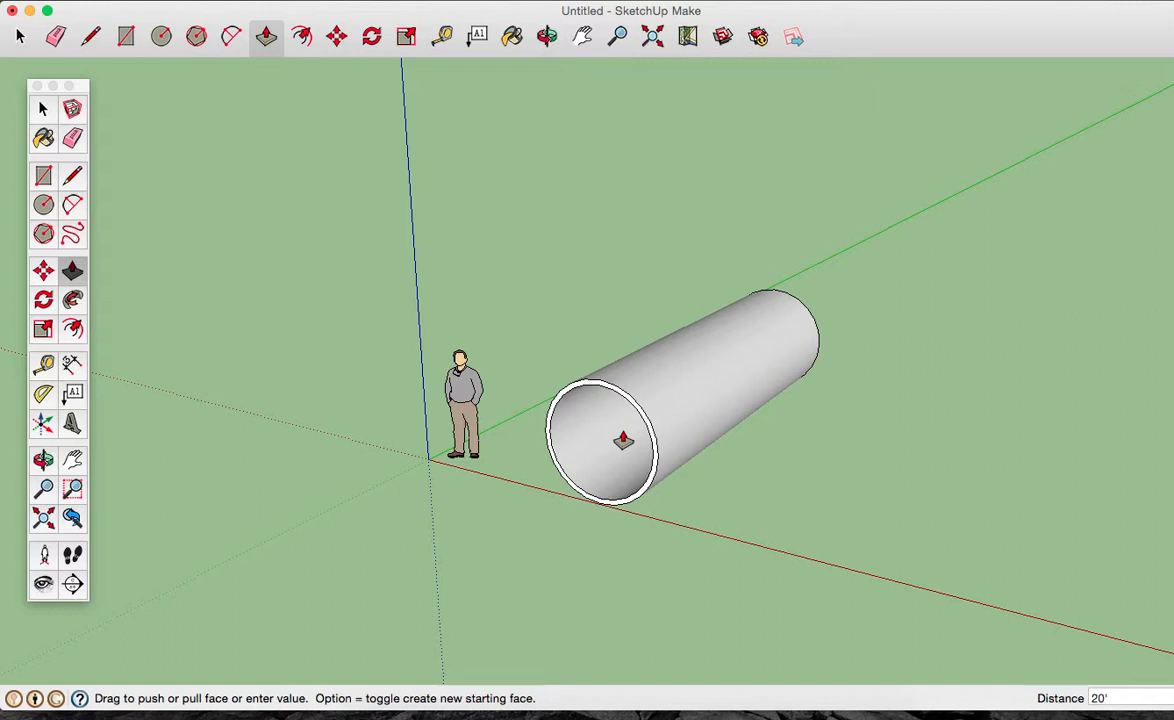
Try a copy of the whole pipe, with all its connected geometry, placed 4'6" away along the red axis.
key("o")
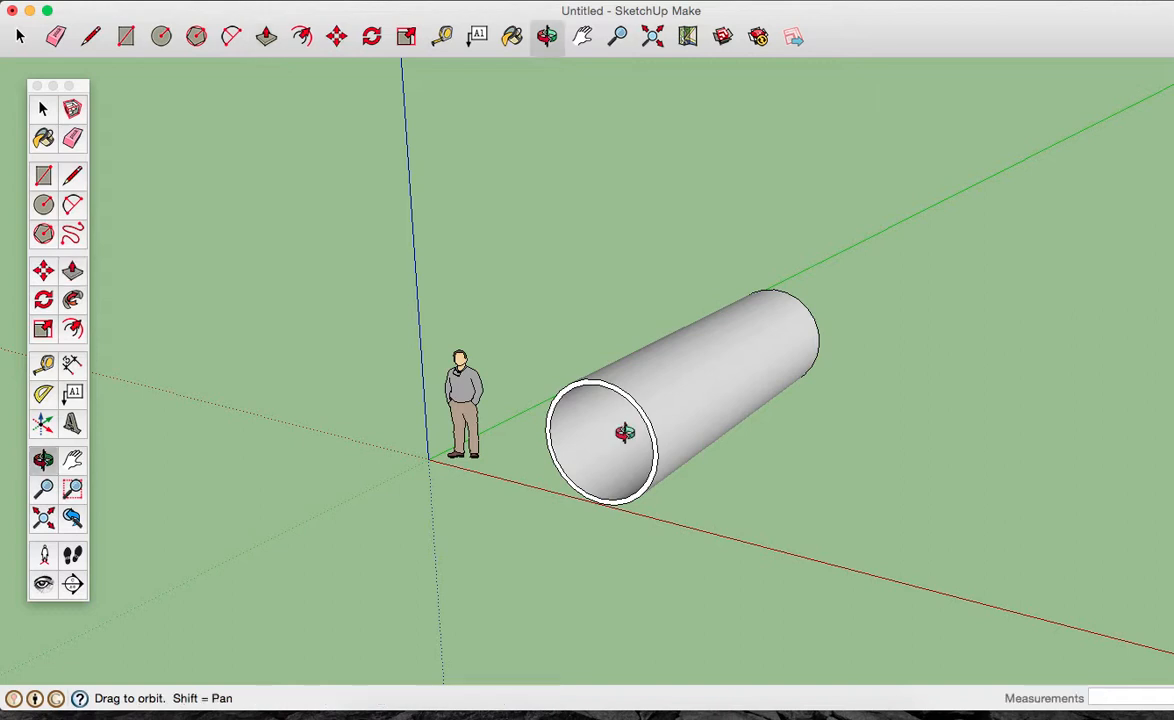
left_click_drag(632, 453, 736, 393)
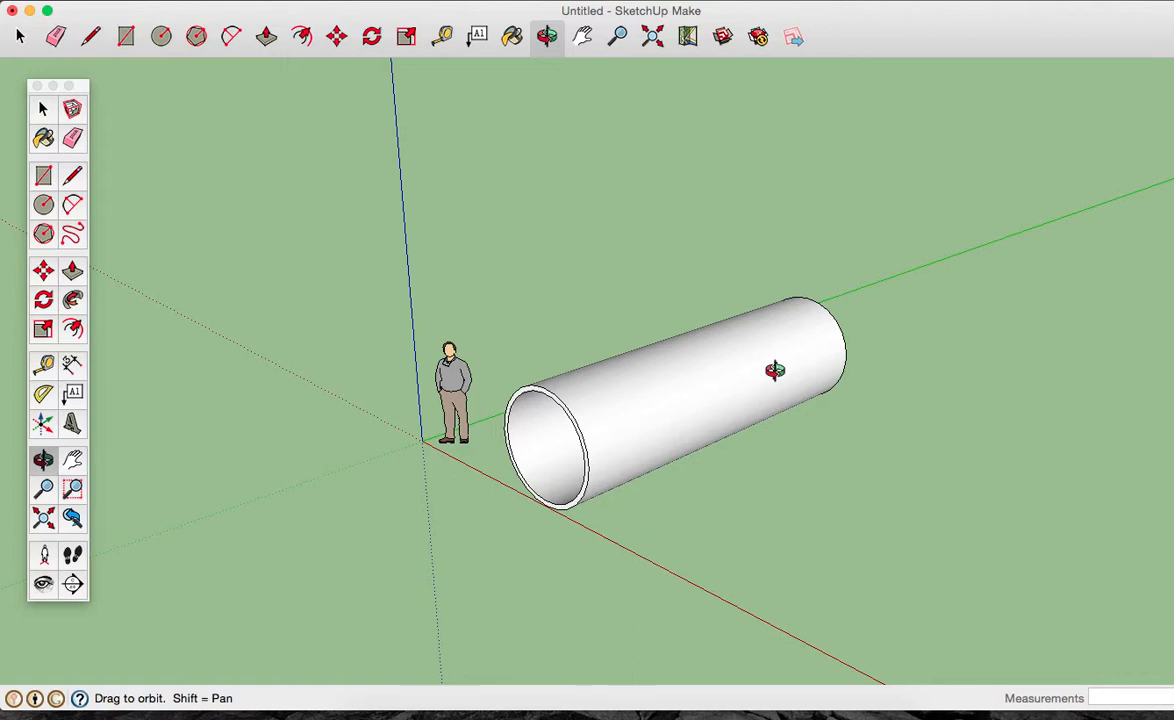
scroll(775, 370, "down", 2)
left_click_drag(775, 370, 903, 450)
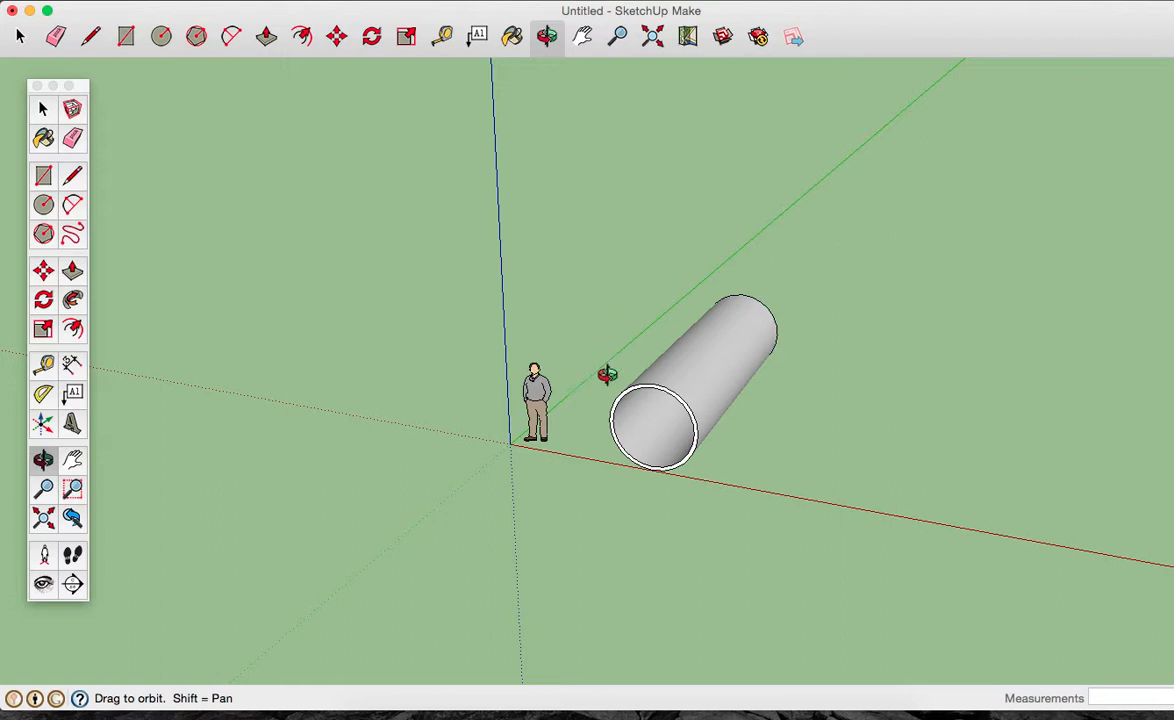
left_click(43, 271)
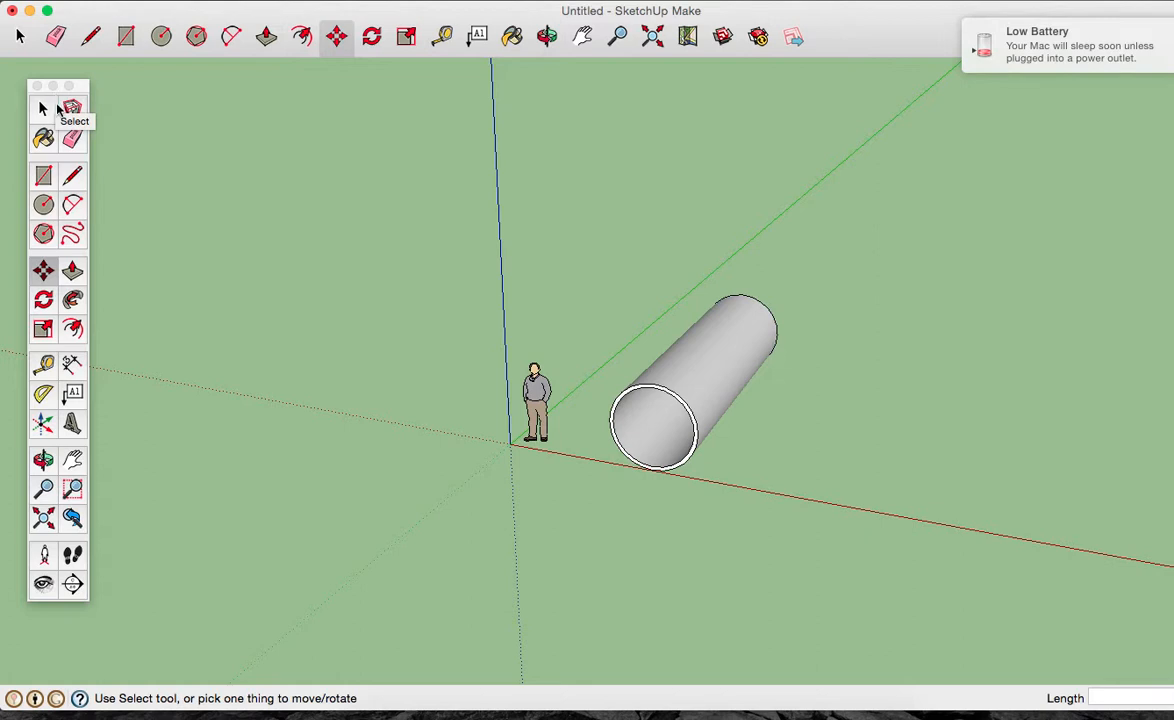
left_click(43, 106)
triple_click(694, 367)
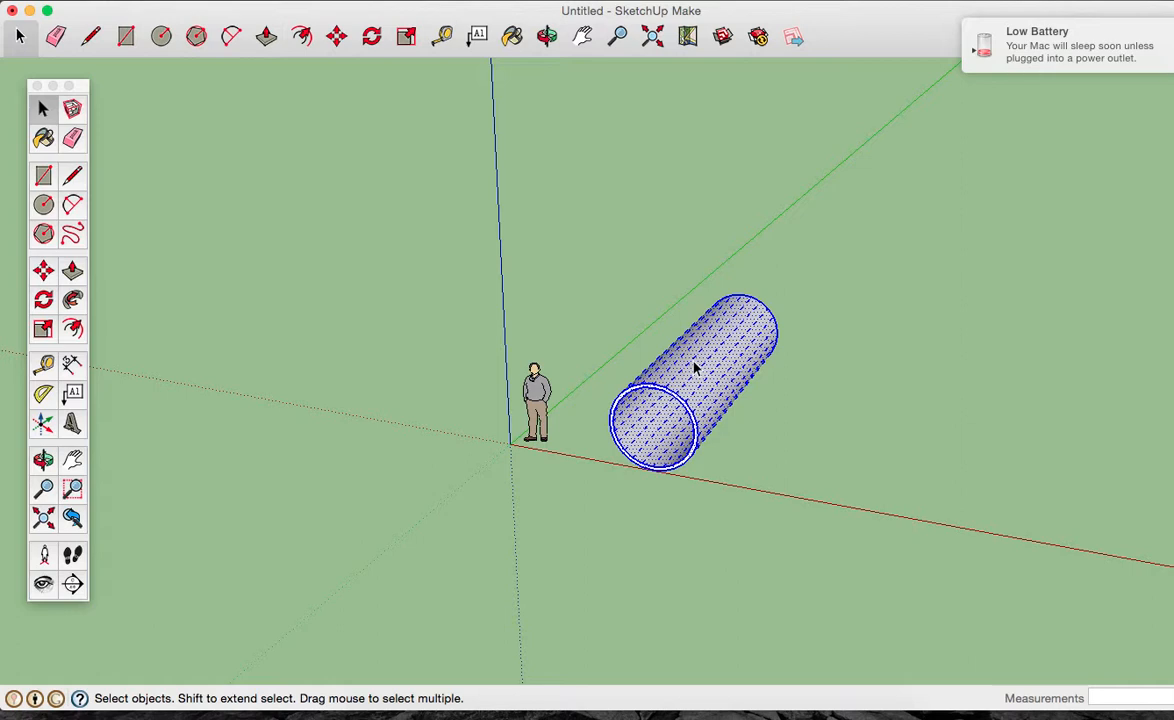
key("m")
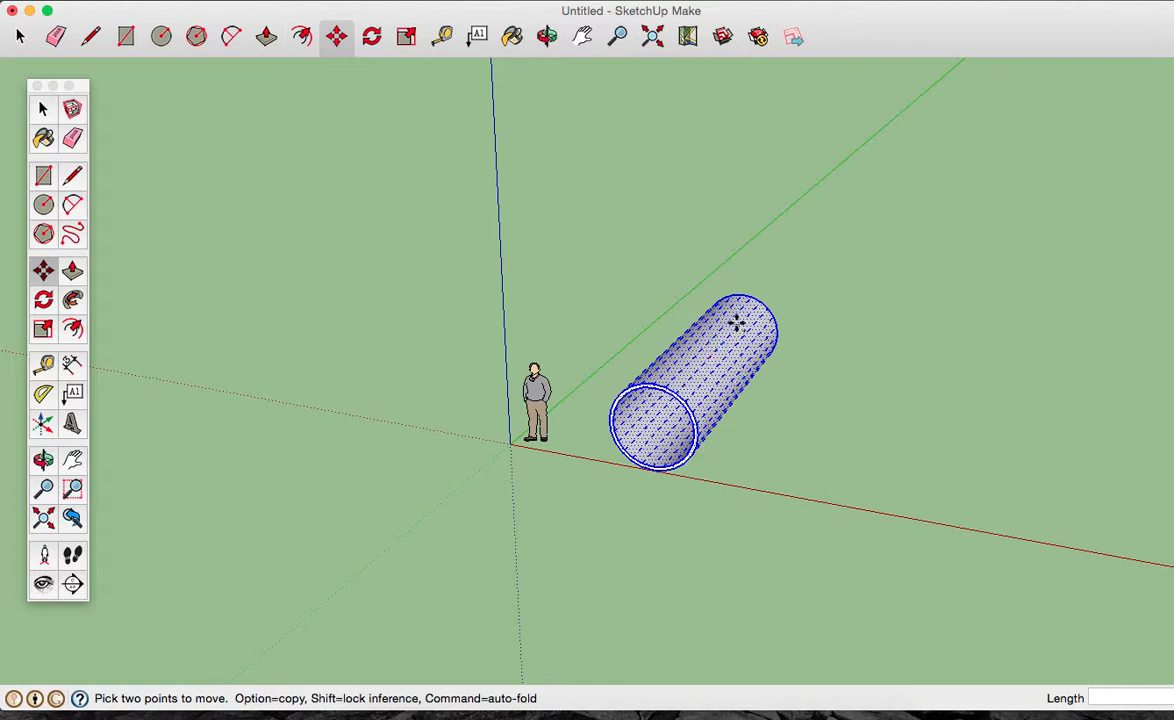
left_click(697, 433, "alt")
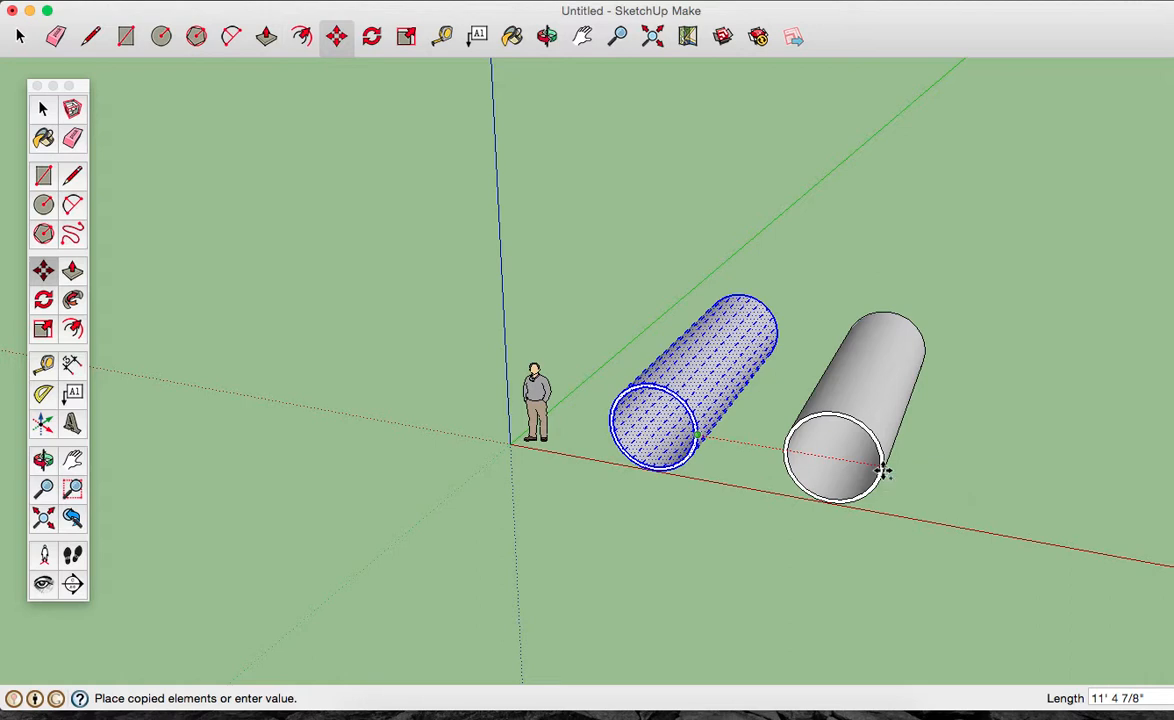
type("4'6\"")
key("Return")
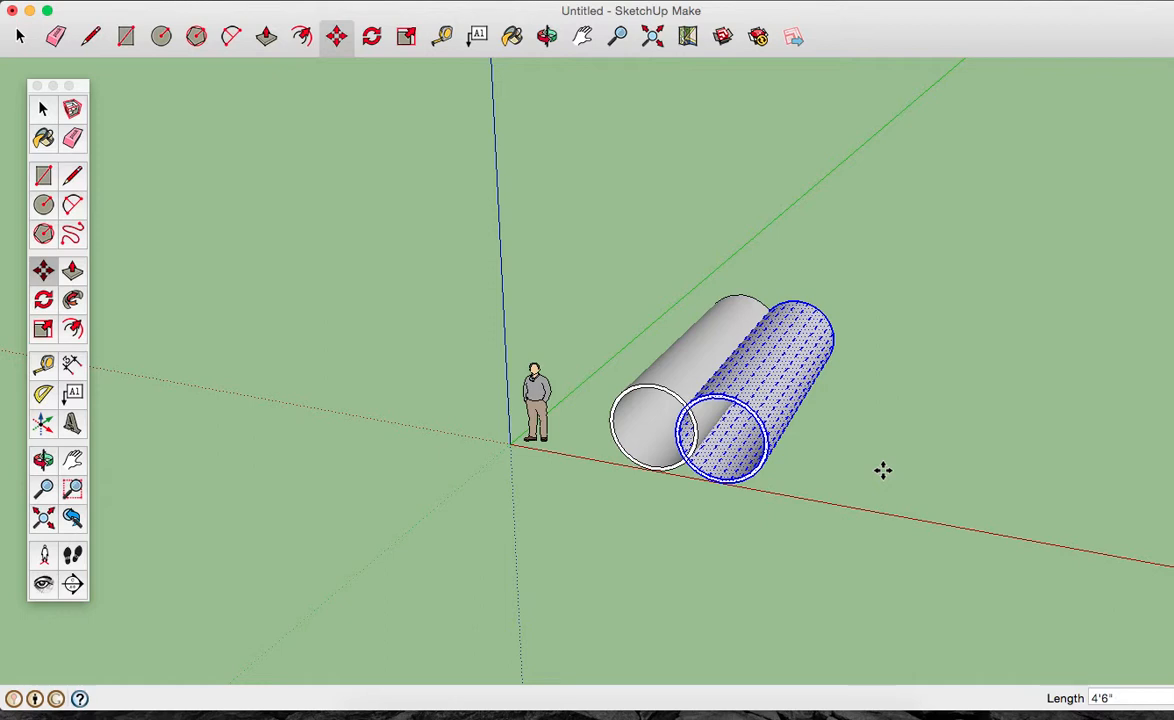
key("Escape")
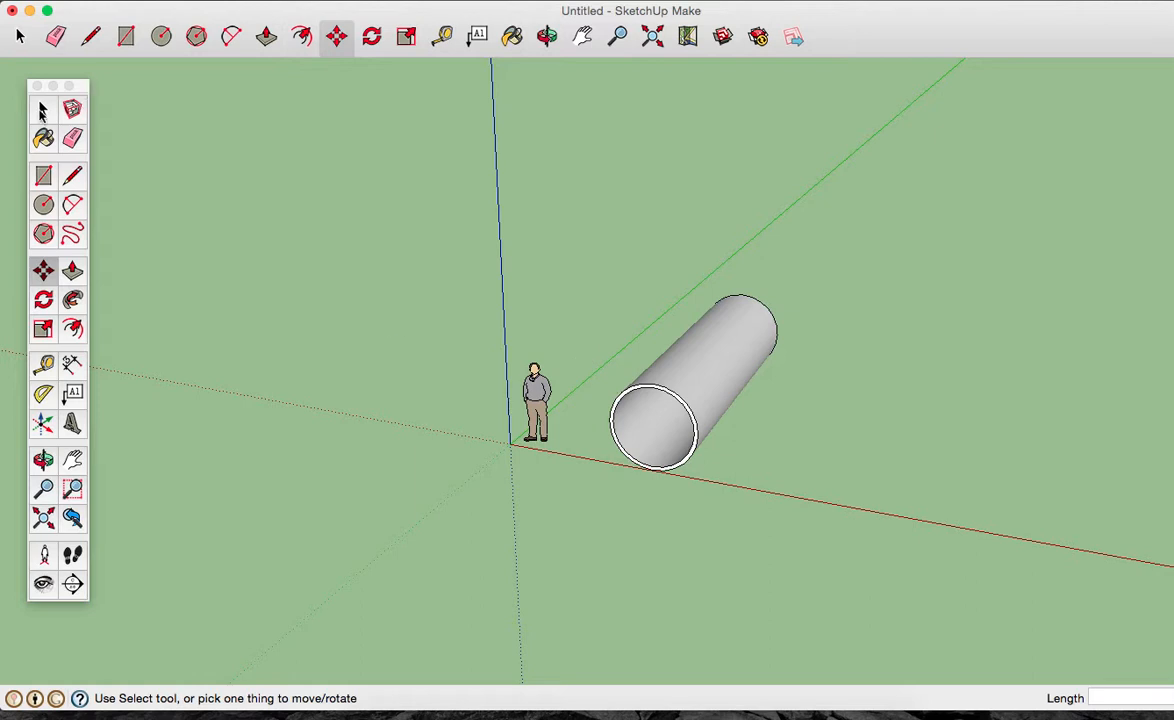
Copy the whole pipe 10' along the red axis, away from the scale figure, using an endpoint on its front rim as base point.
left_click(43, 108)
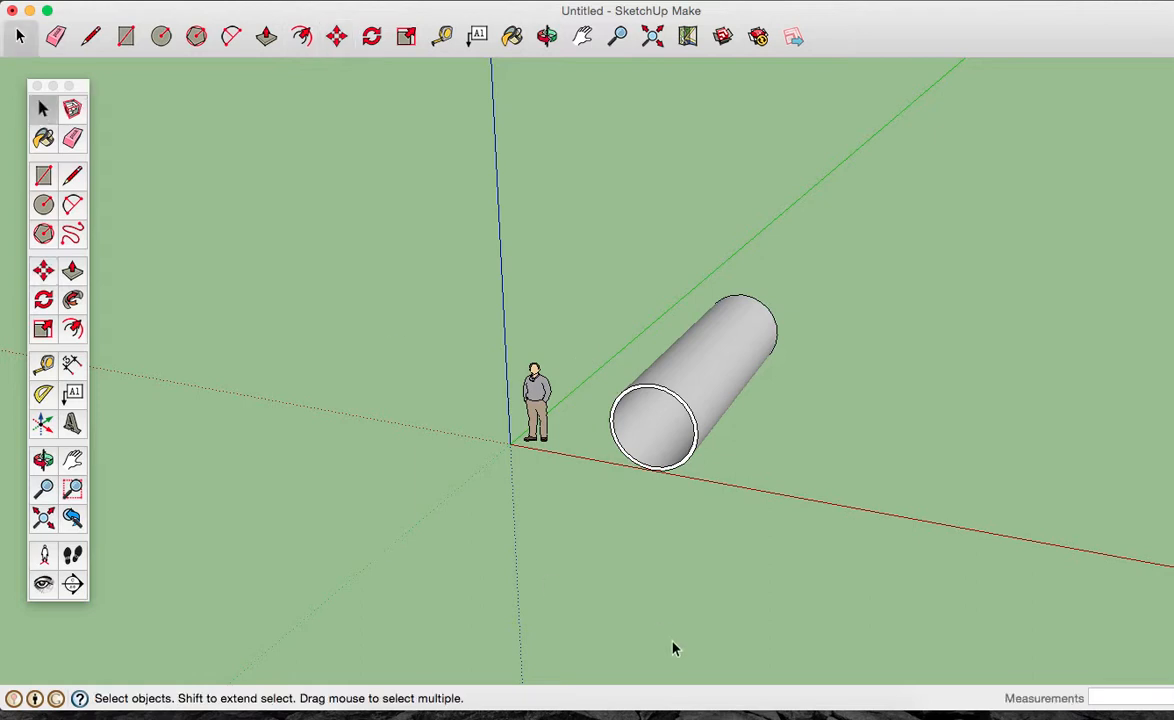
triple_click(697, 398)
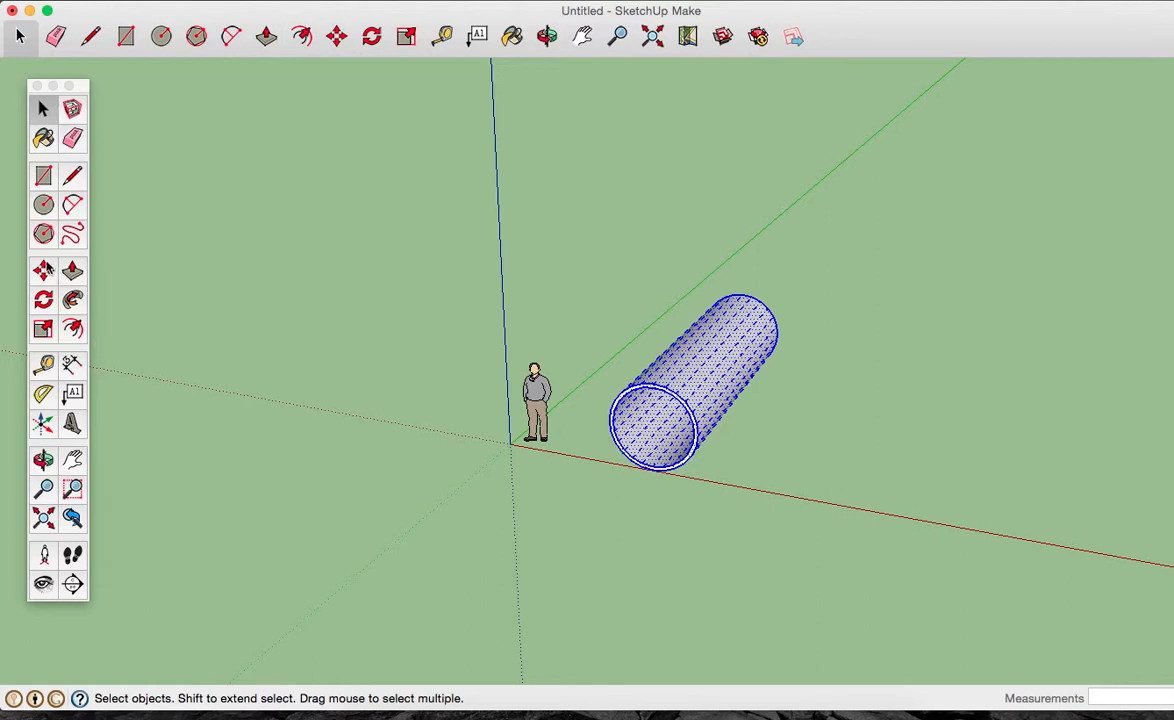
left_click(43, 269)
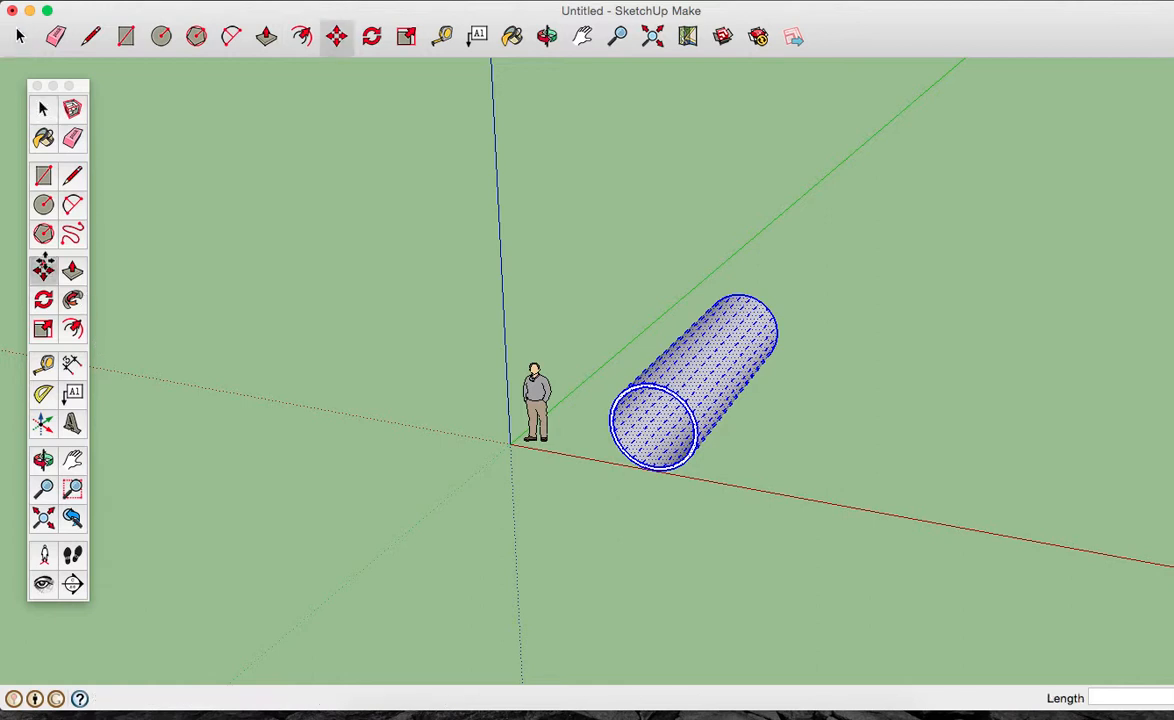
left_click(696, 435)
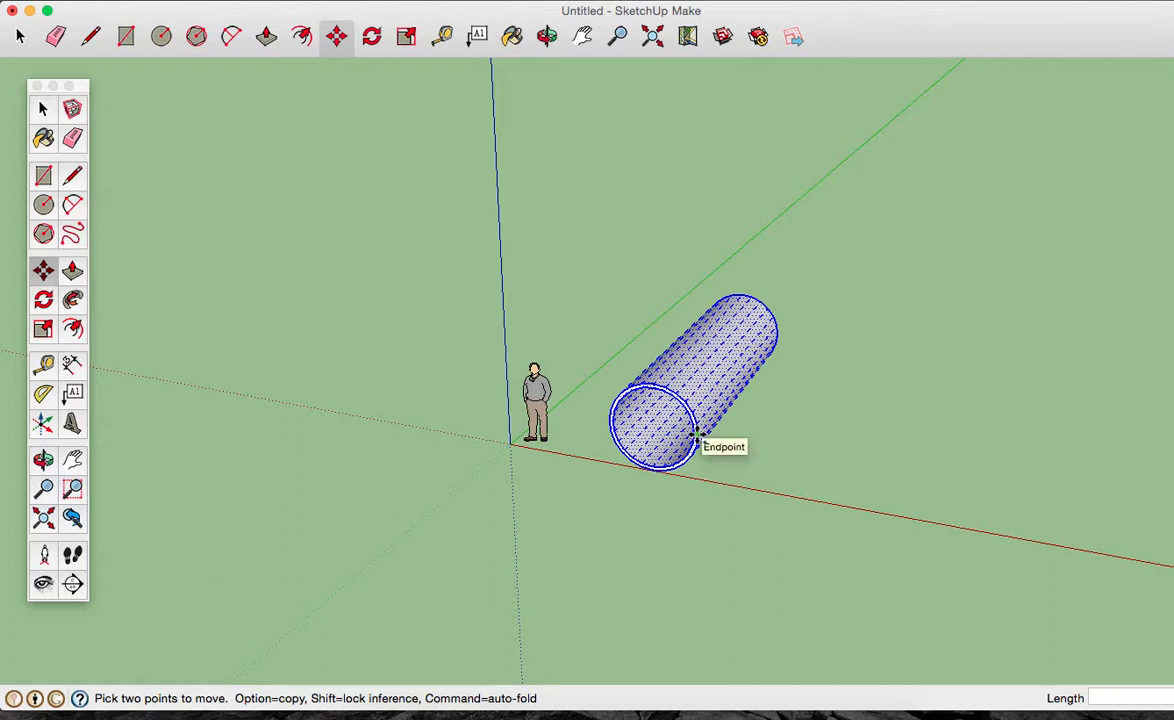
left_click(697, 437)
key("alt")
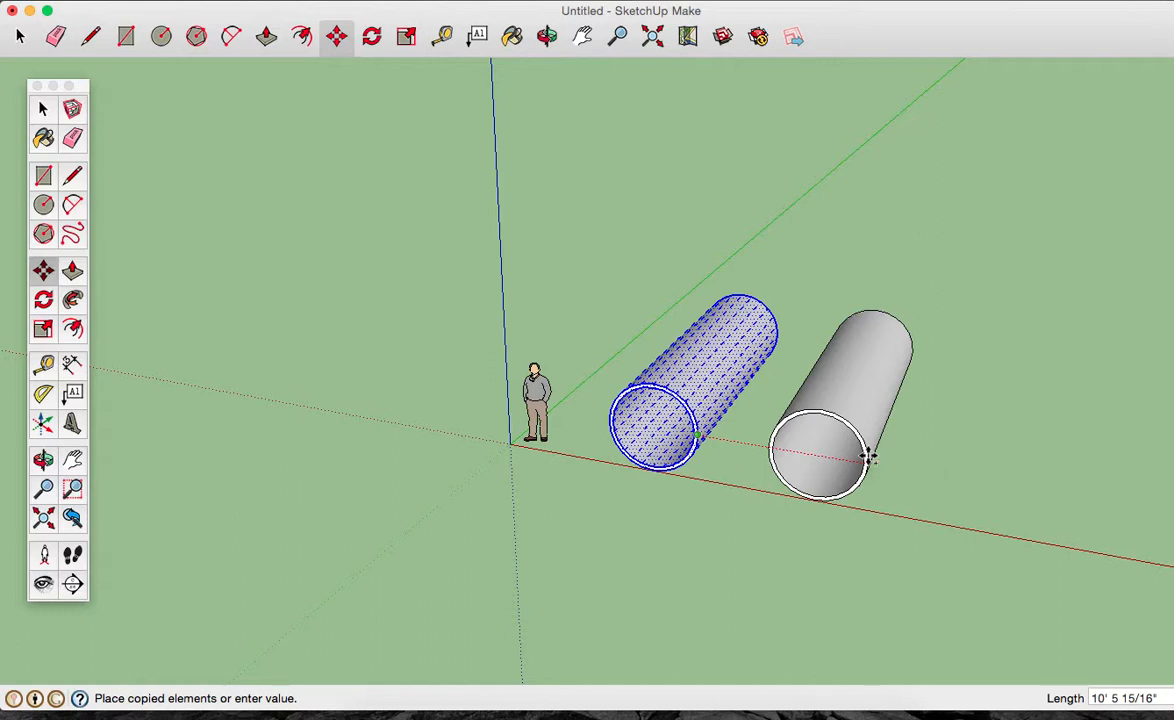
type("10")
key("Return")
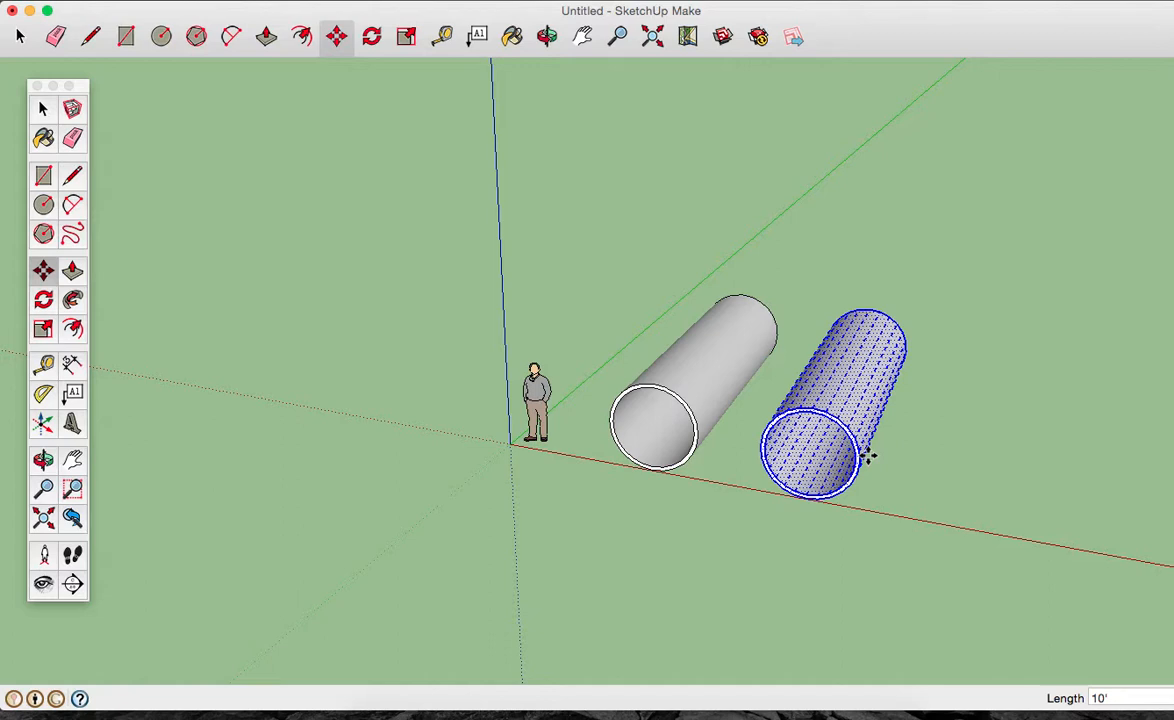
Repeat the pipe copy as an x14 array at the same spacing along the red axis.
type("x14")
key("Return")
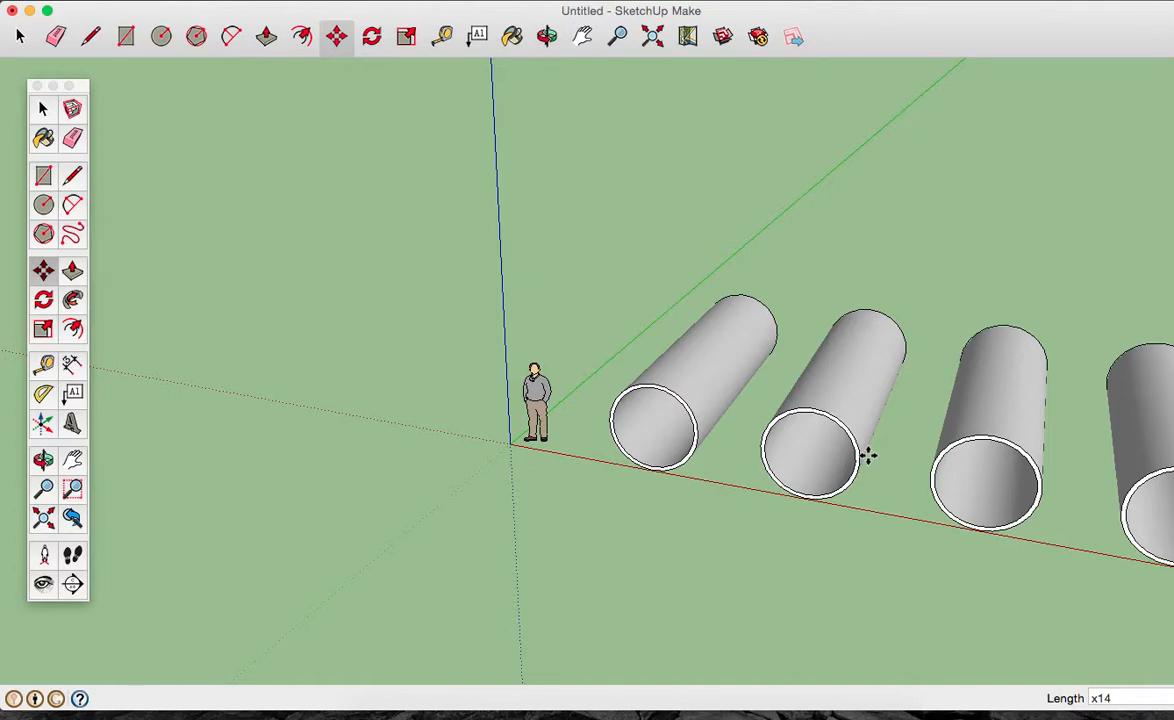
key("o")
left_click_drag(558, 215, 1107, 215)
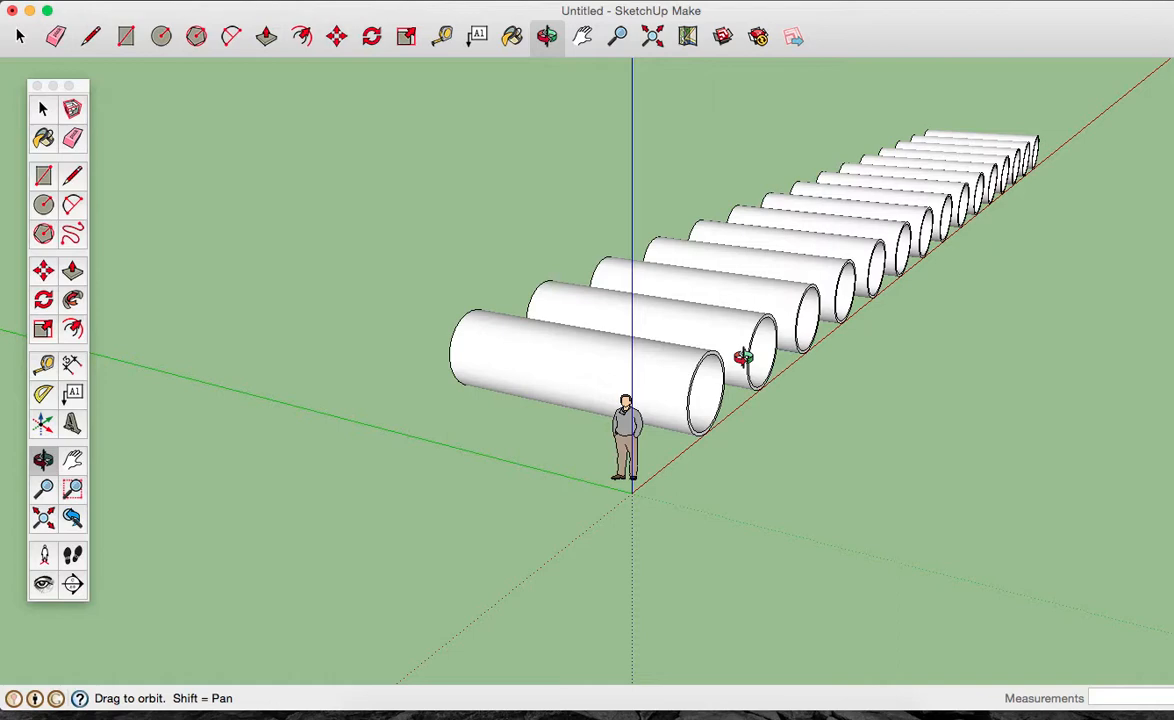
Draw a 2' by 2' square on the ground in front of the pipes' open ends, near the scale figure.
left_click_drag(742, 358, 331, 355)
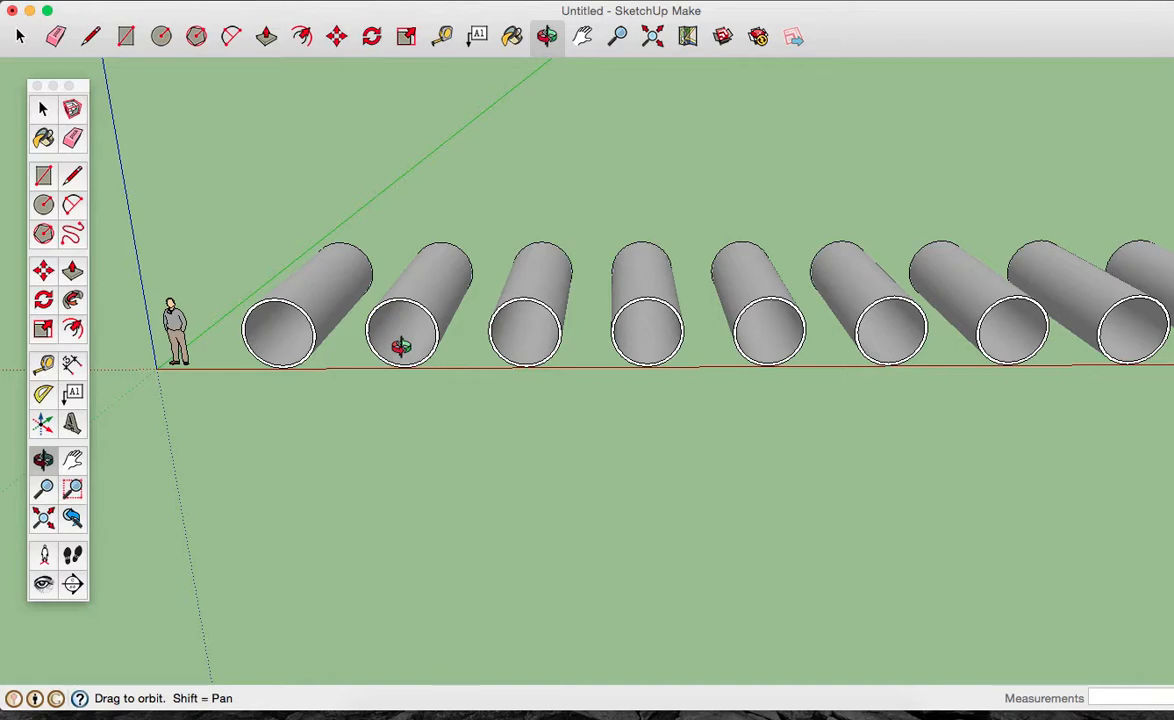
left_click_drag(401, 345, 724, 294)
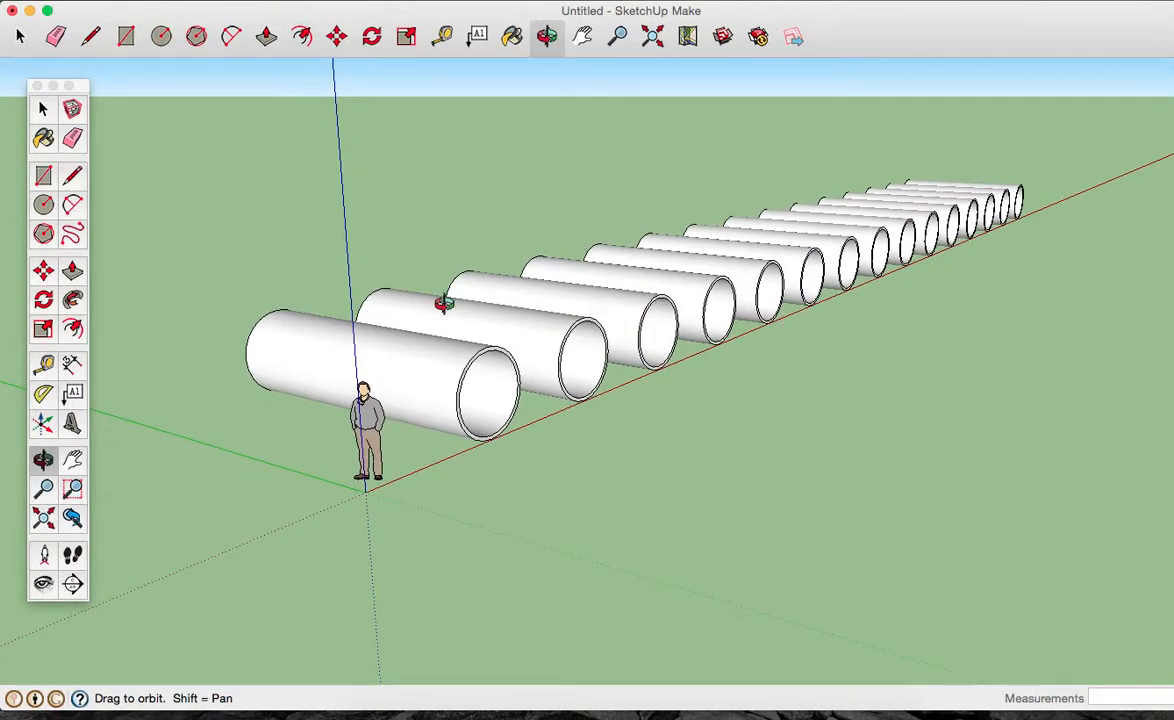
left_click(43, 175)
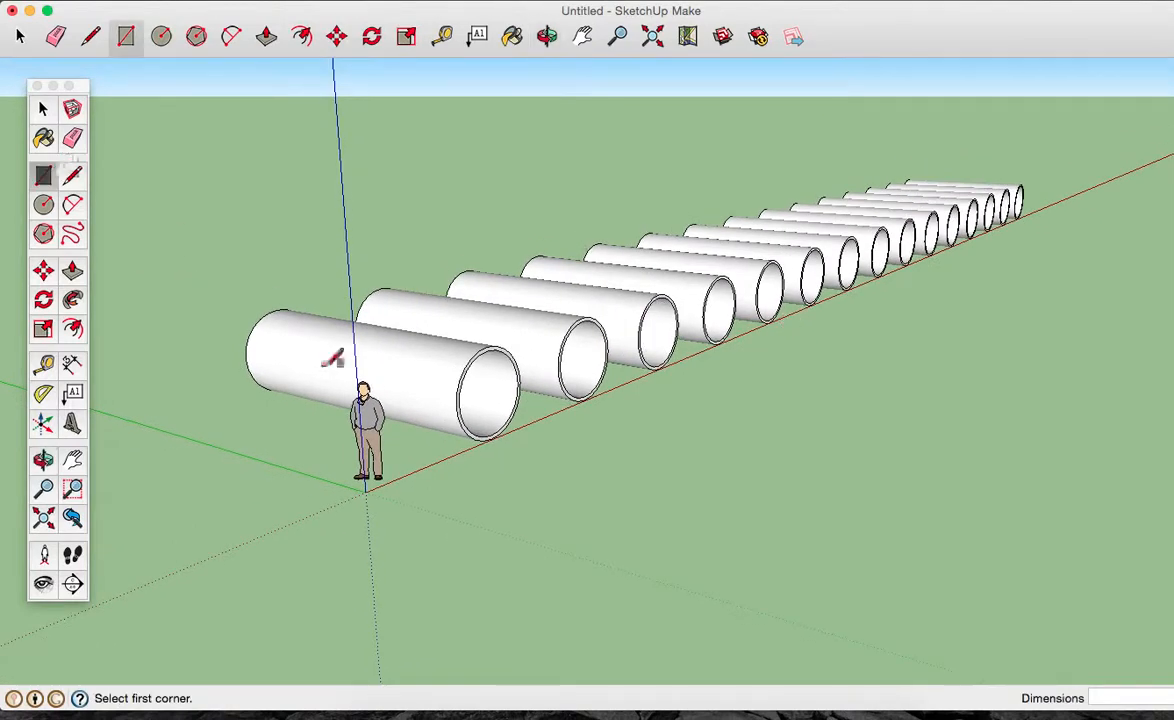
left_click(602, 546)
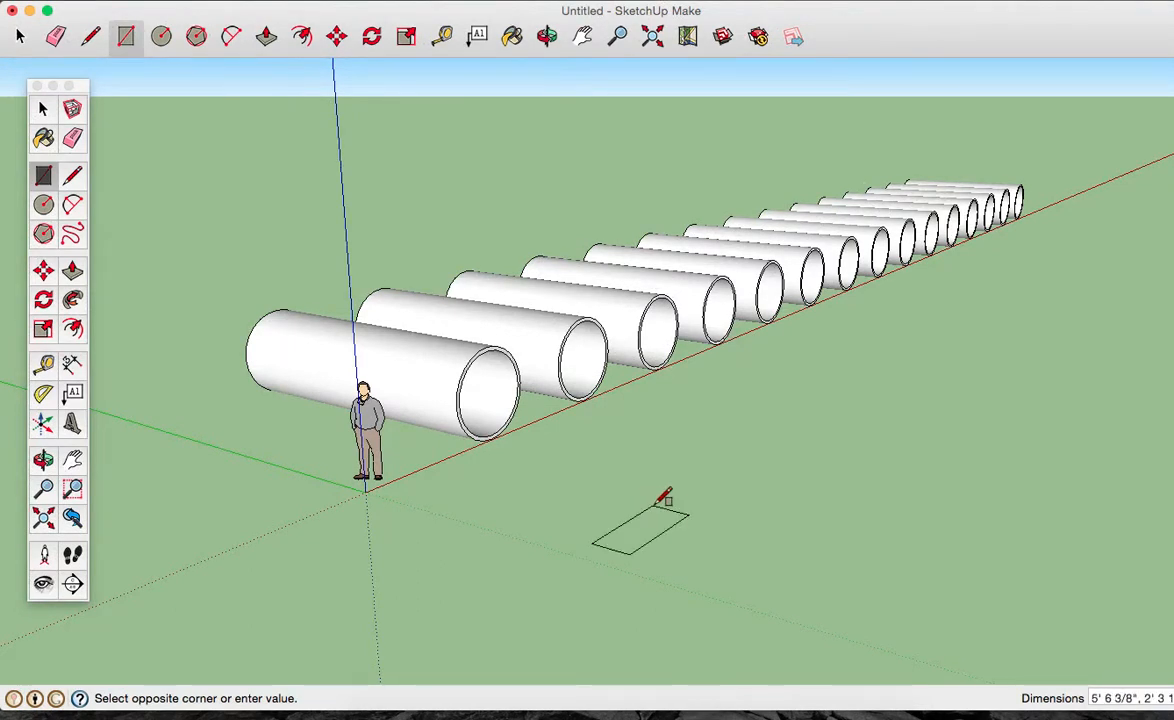
type("2',2")
key("Return")
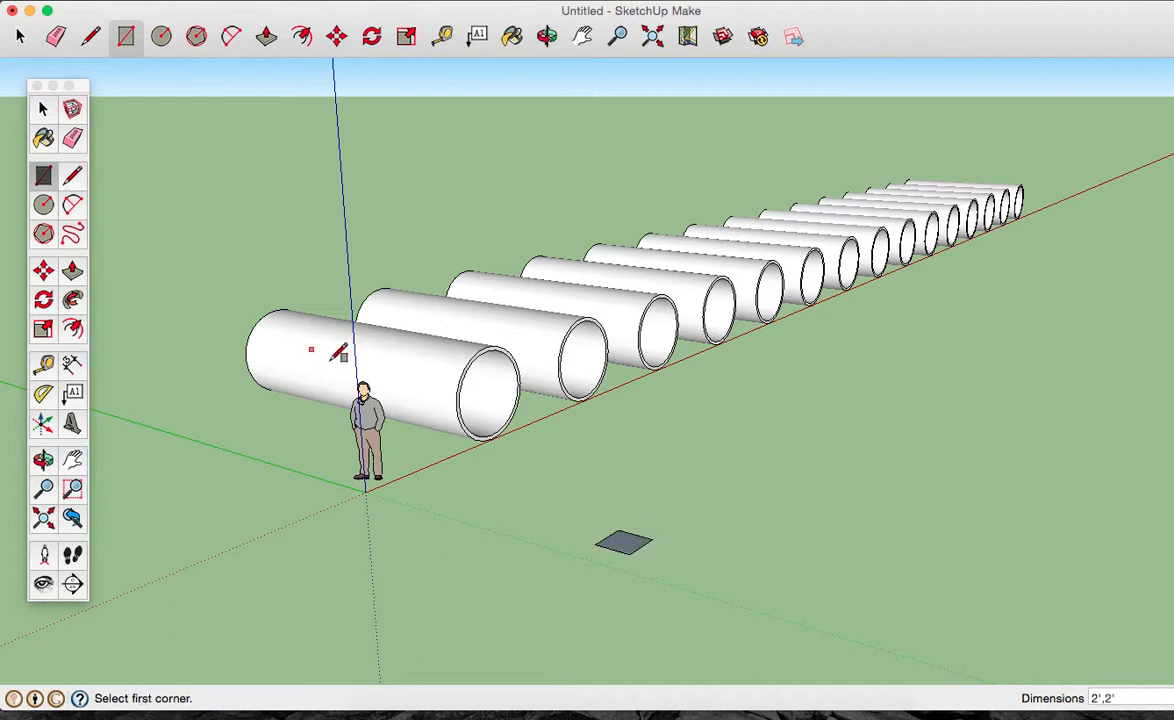
Pull the square up 2' to form a cube.
key("p")
left_click(636, 549)
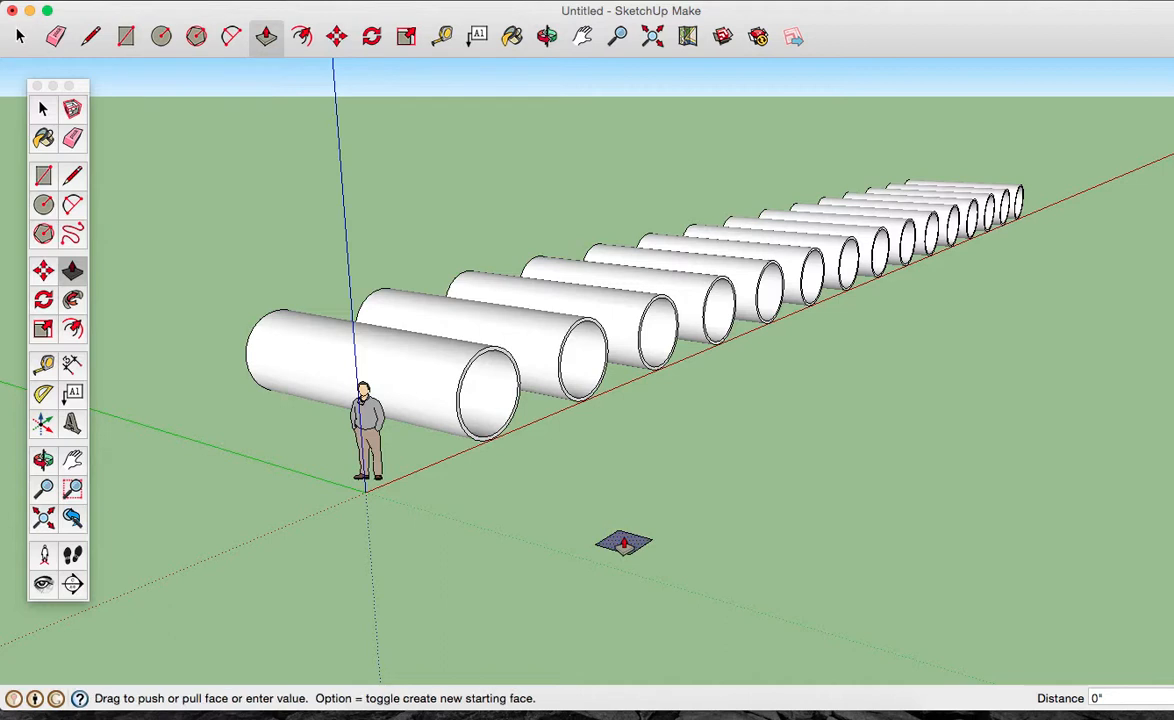
type("2'")
key("Return")
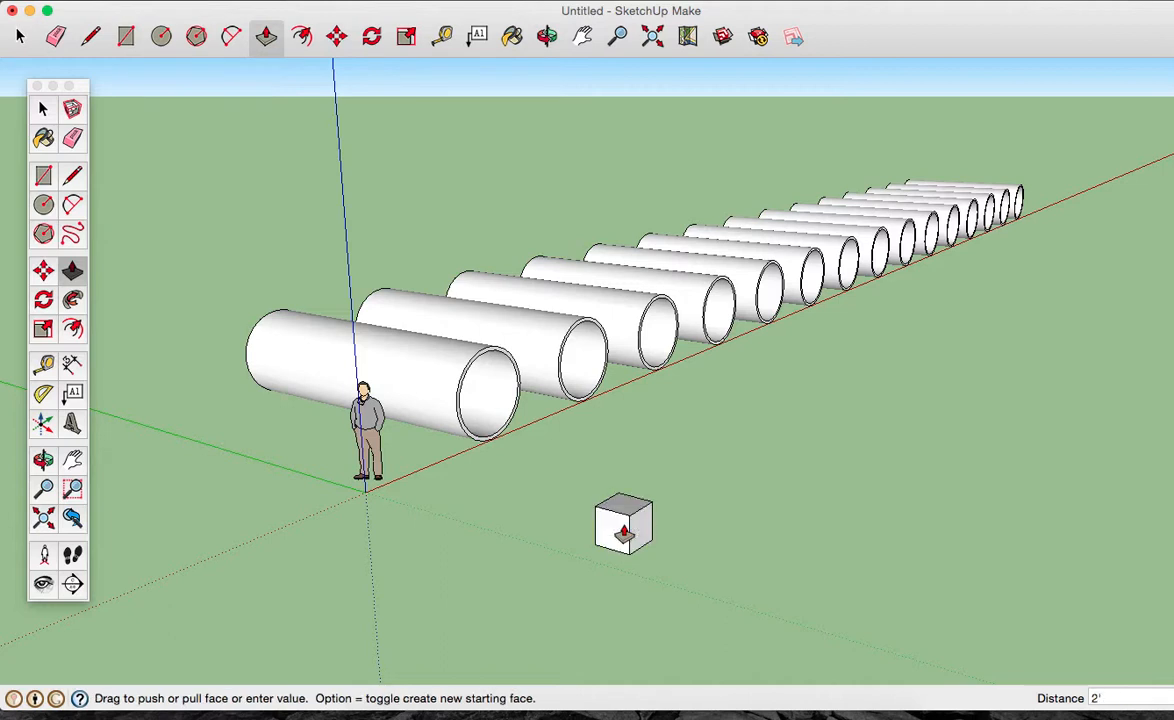
Copy the whole cube 5' along the red axis, away from the scale figure, and repeat the copy as an x20 array.
left_click(43, 106)
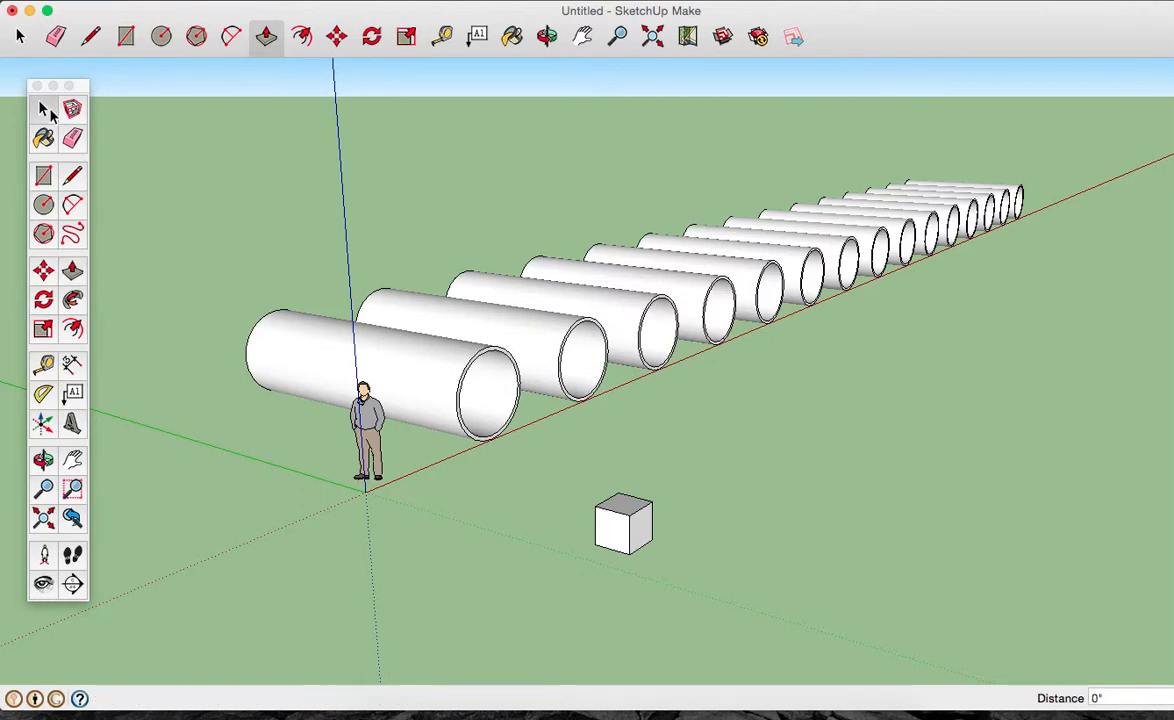
triple_click(636, 526)
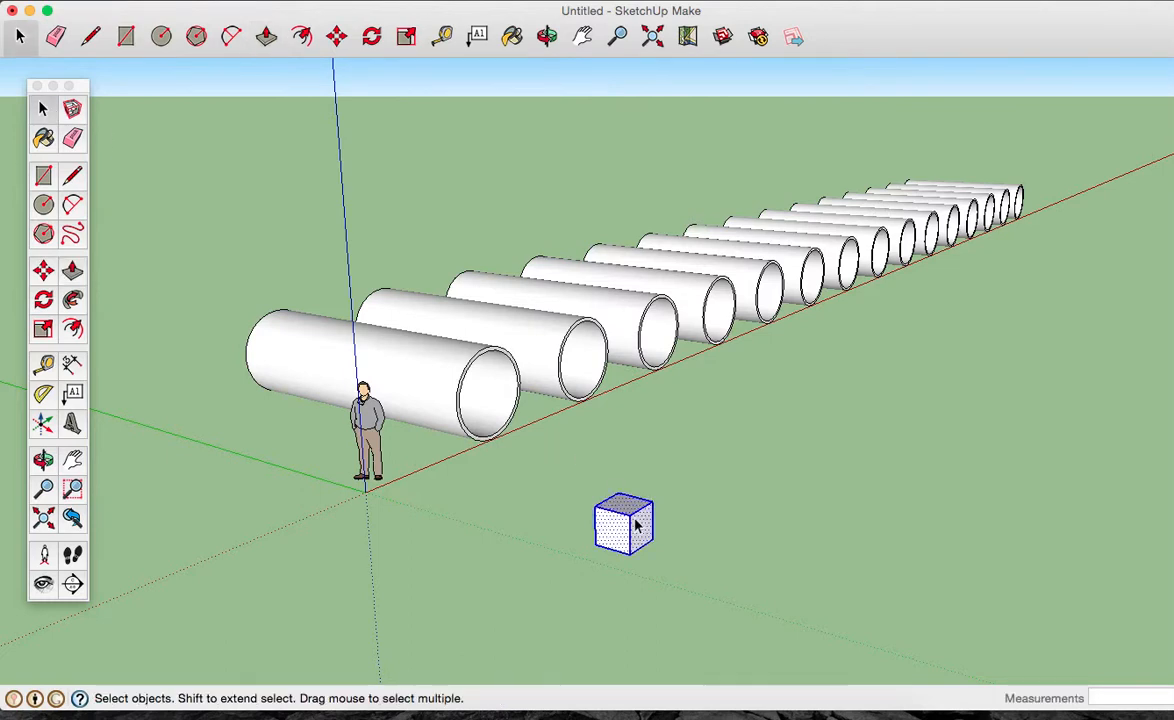
key("m")
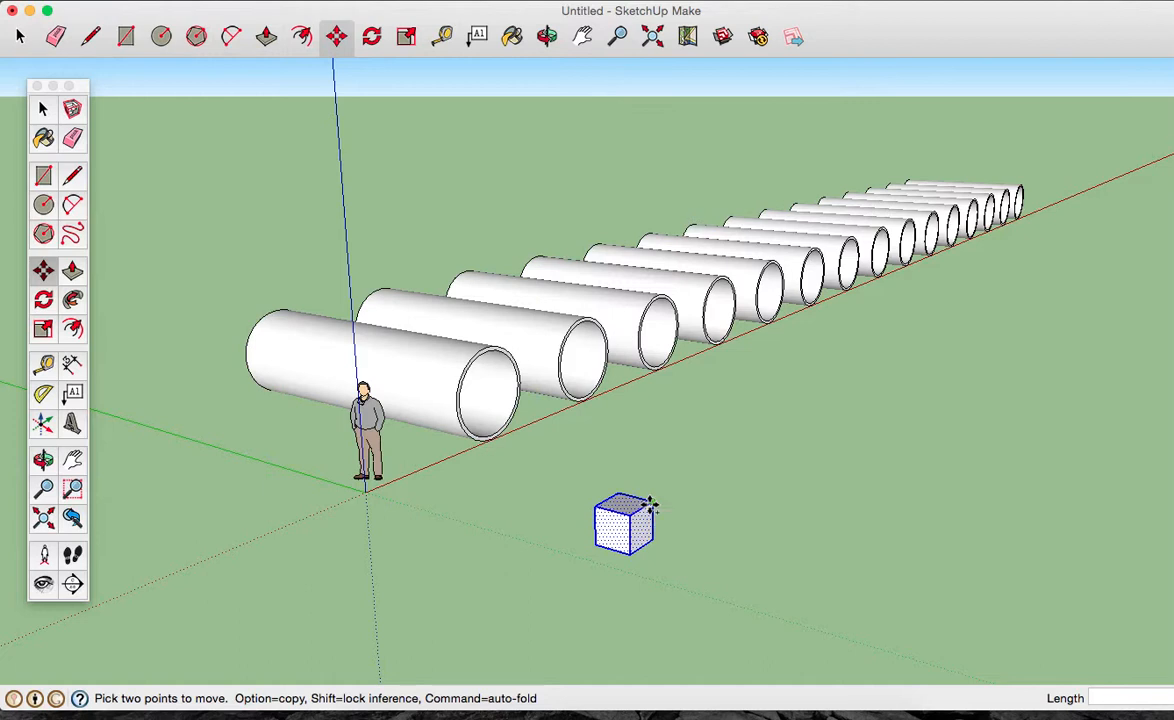
left_click(650, 505)
key("alt")
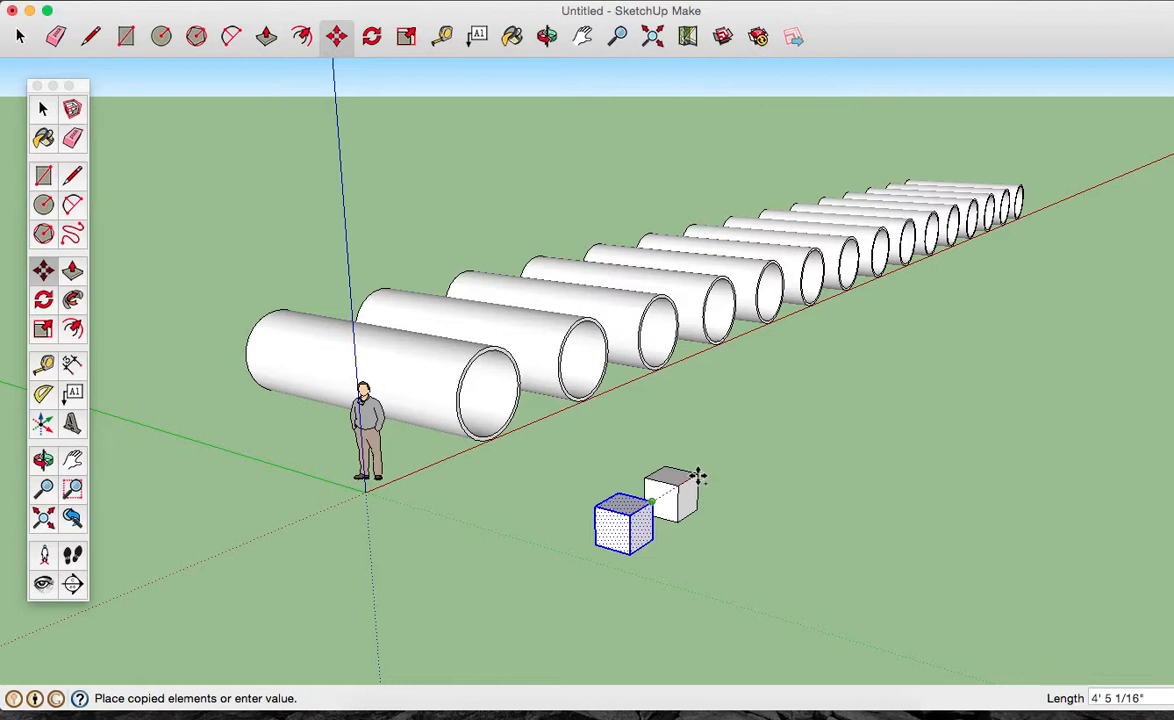
type("5")
key("Return")
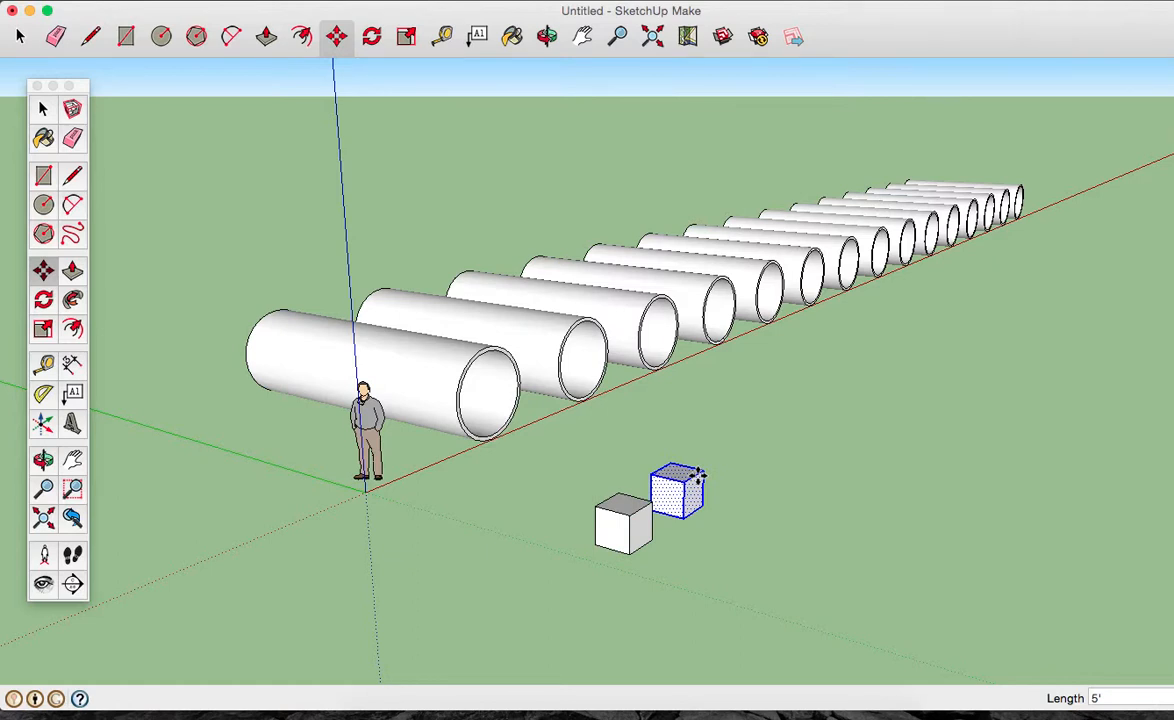
type("x20")
key("Return")
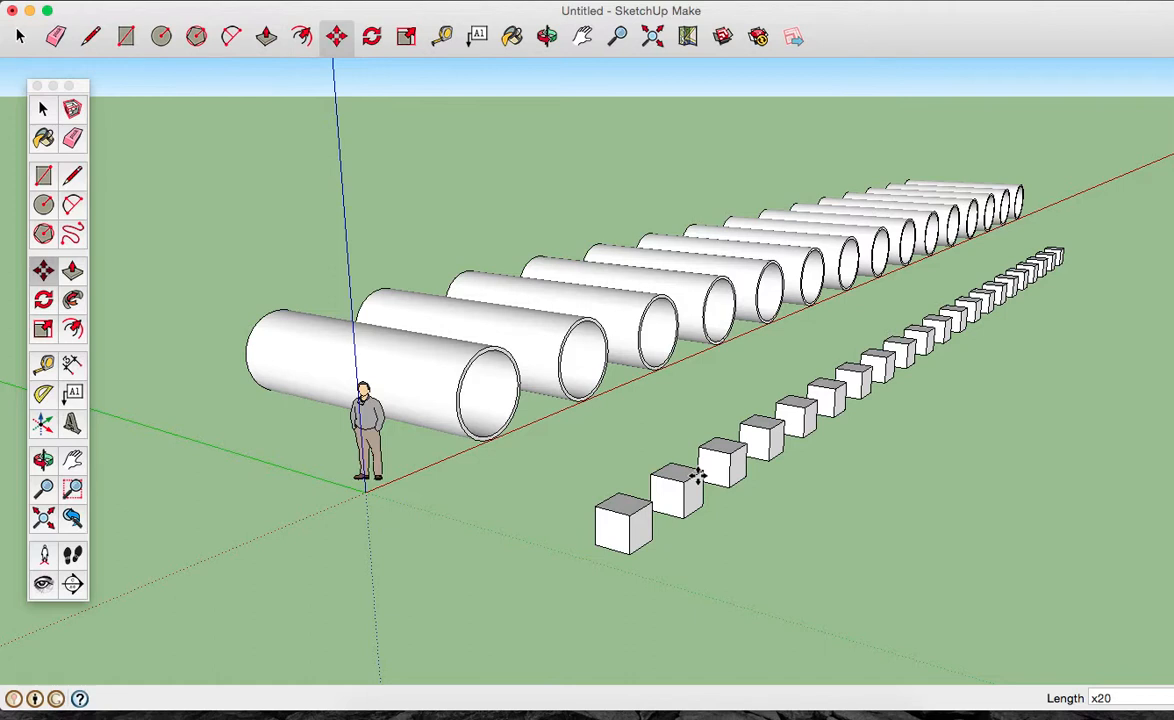
Delete the entire row of cubes and all their leftover edges, keeping the pipes.
left_click(43, 108)
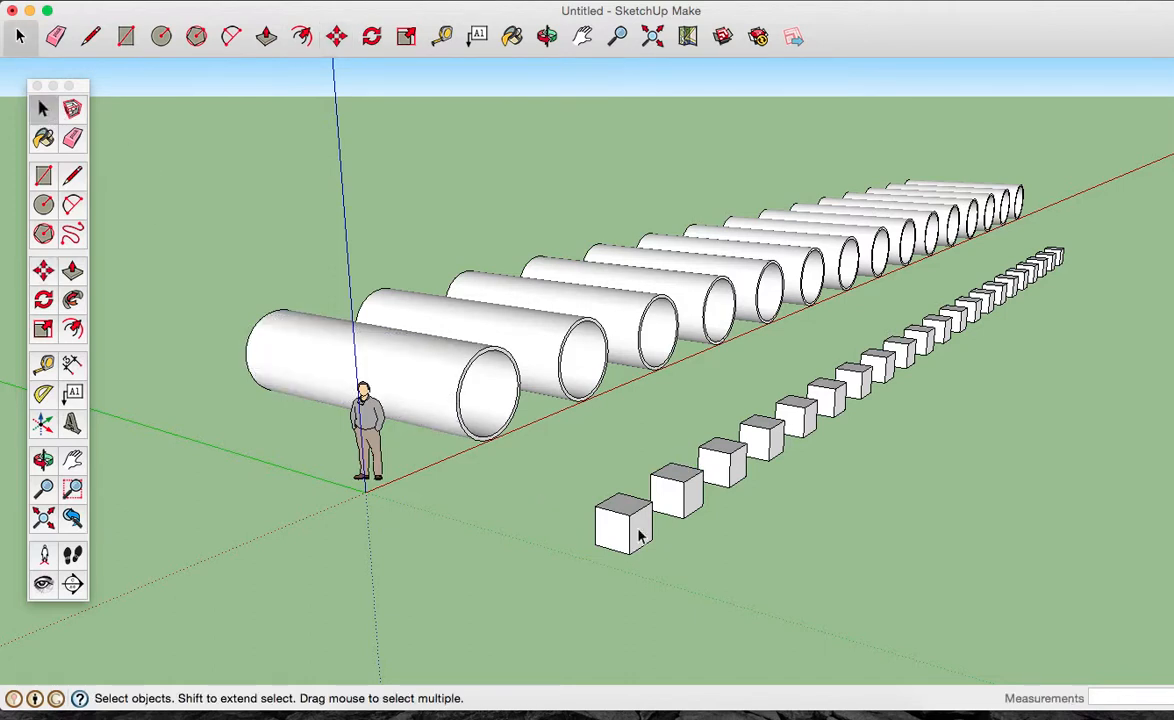
left_click_drag(569, 588, 1024, 419)
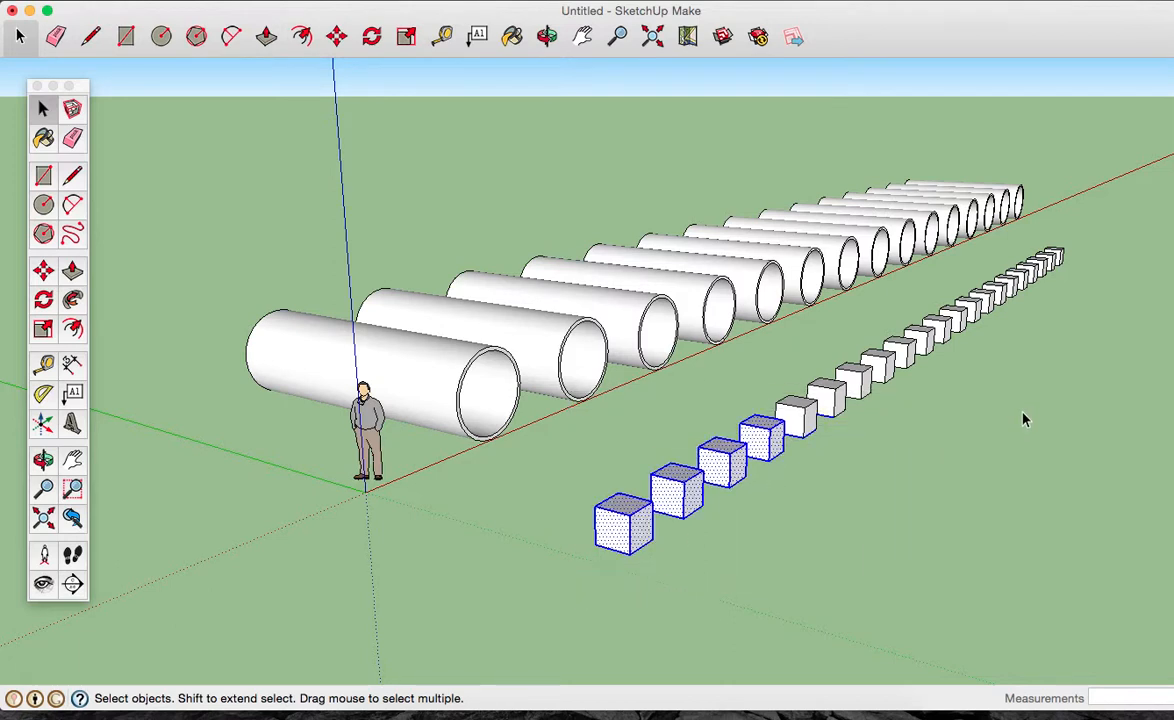
key("Delete")
left_click_drag(746, 460, 886, 372)
key("Delete")
left_click_drag(850, 451, 1143, 328)
key("Delete")
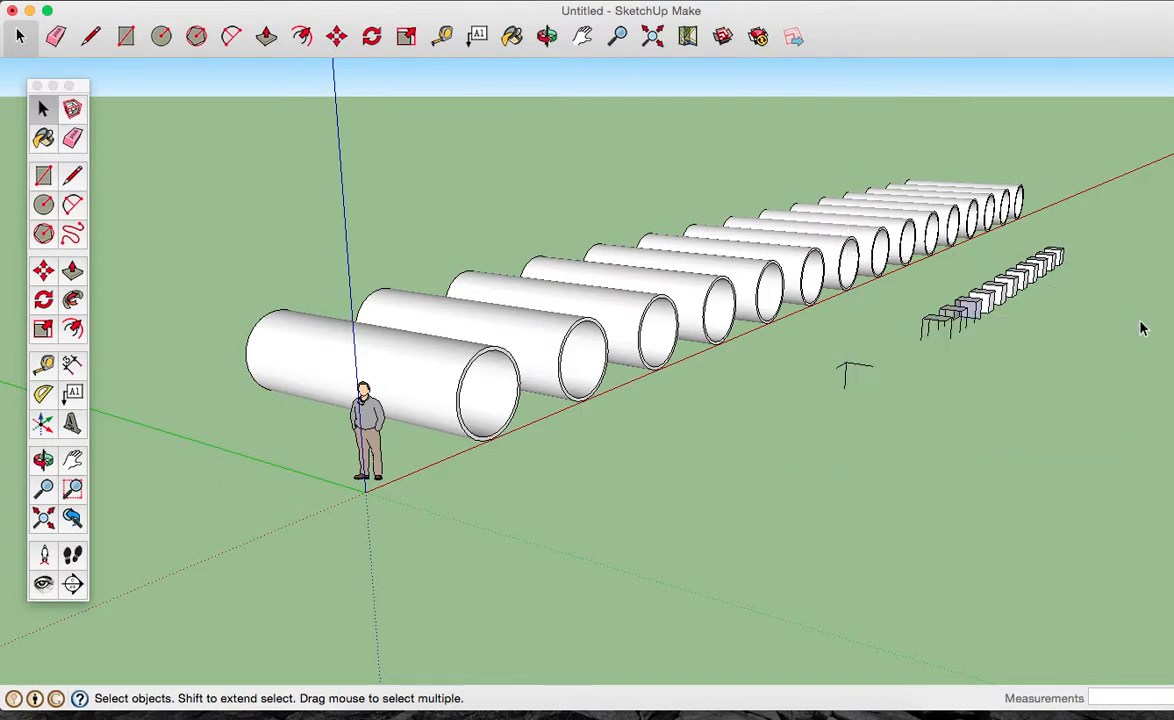
left_click(857, 364)
left_click_drag(917, 346, 1048, 298)
key("Delete")
left_click_drag(980, 328, 1095, 260)
key("Delete")
left_click_drag(953, 335, 1068, 248)
key("Delete")
key("Delete")
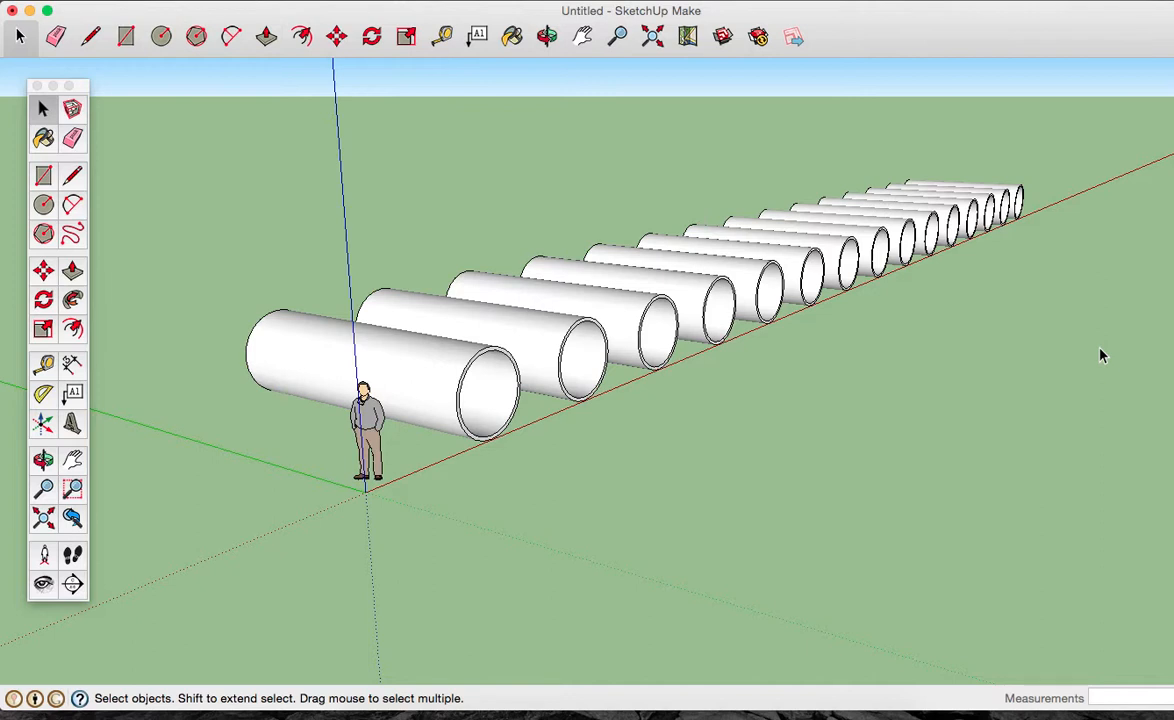
Examine the row of pipes from the side of their open ends.
scroll(970, 420, "down", 4)
scroll(970, 420, "up", 8)
scroll(970, 425, "down", 3)
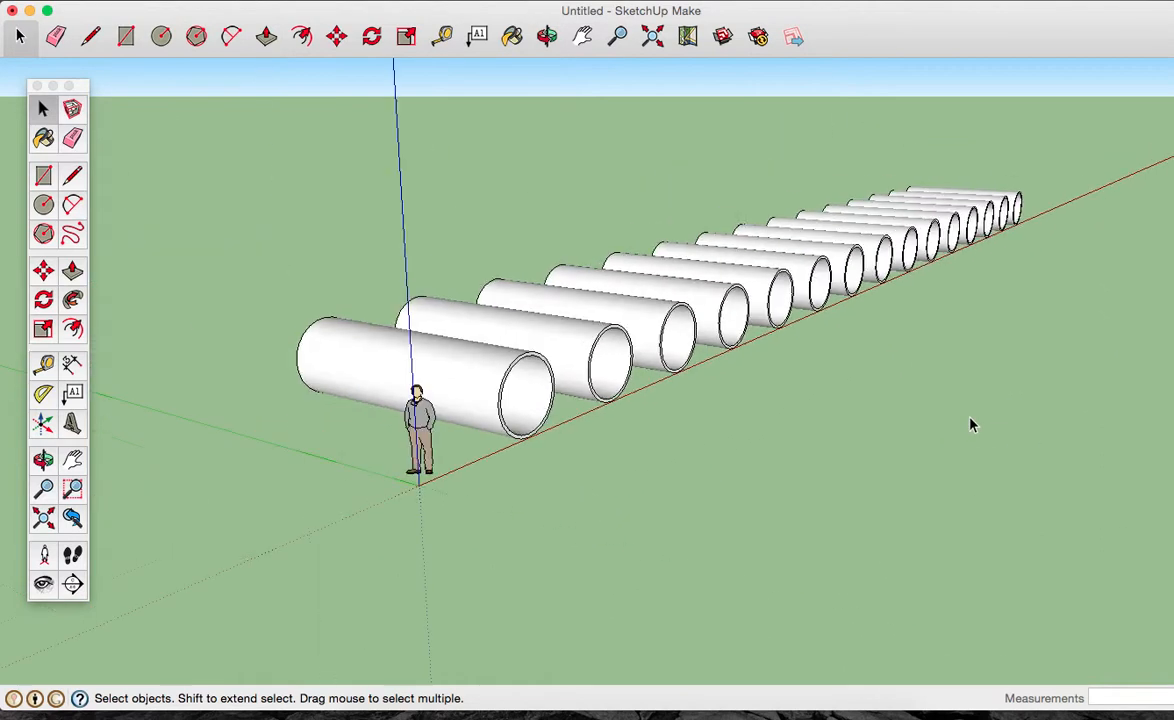
key("o")
left_click_drag(900, 215, 717, 310)
scroll(712, 273, "down", 3)
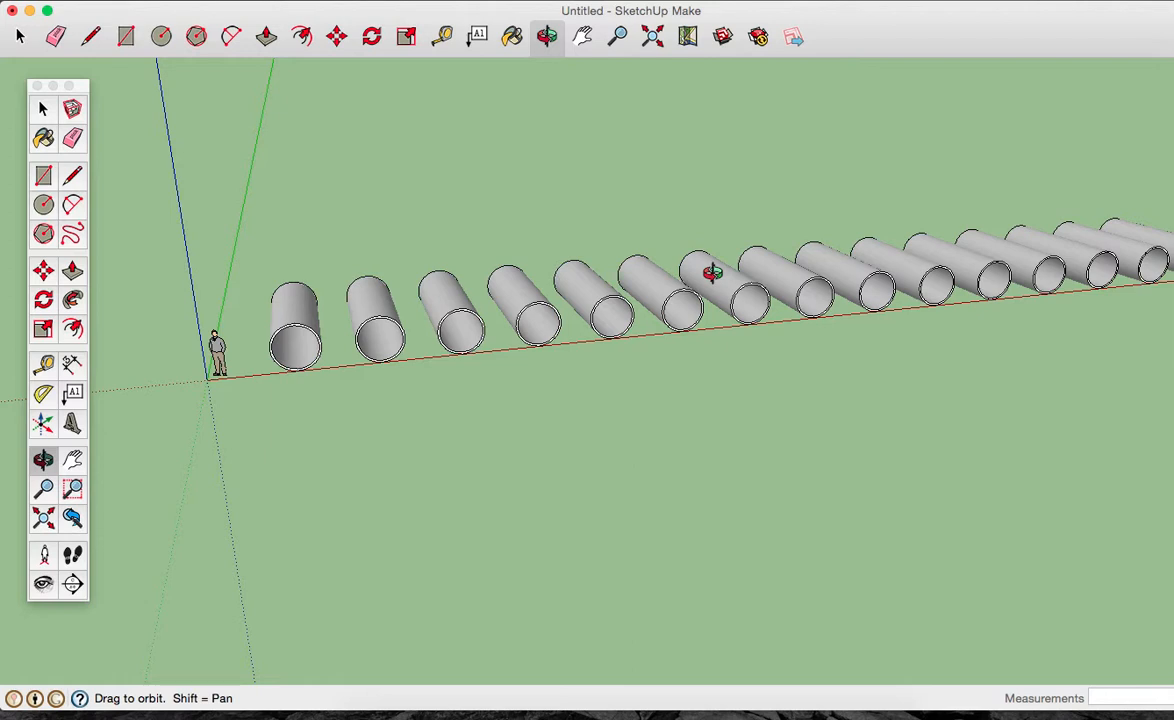
right_click(802, 270)
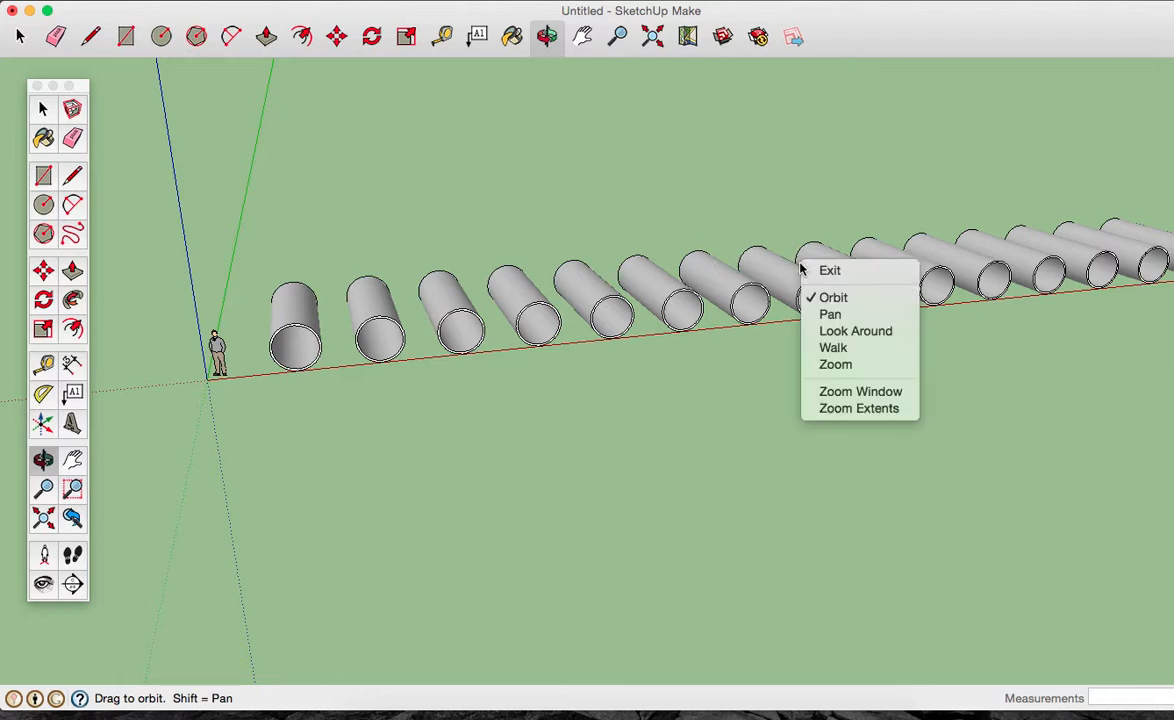
scroll(802, 268, "down", 10)
scroll(801, 265, "up", 10)
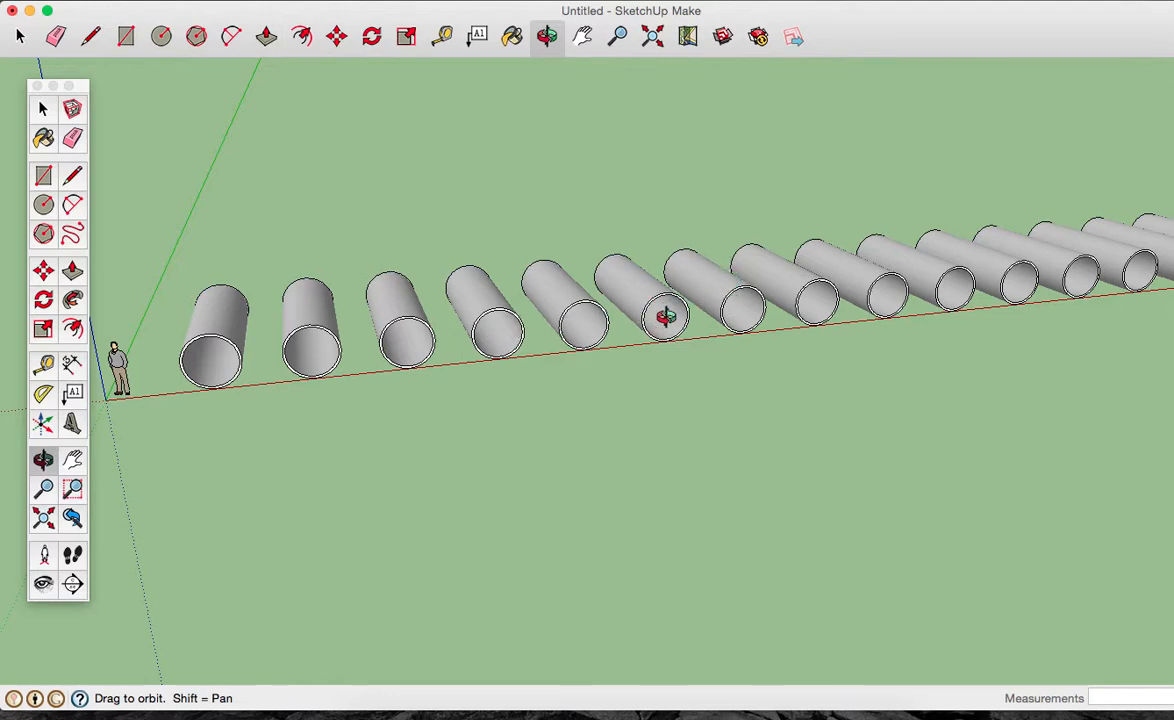
Move the sixth to ninth pipes about 7' up the blue axis and about 46' back along the red axis, above the first pipes.
left_click(43, 112)
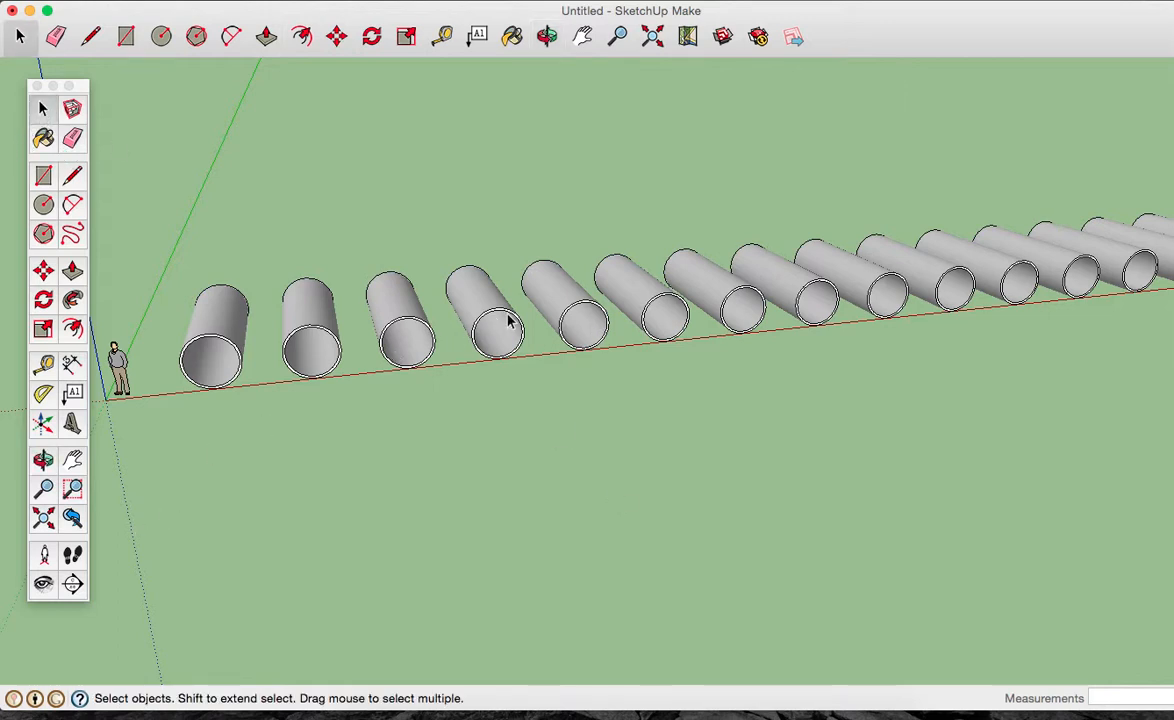
triple_click(647, 318)
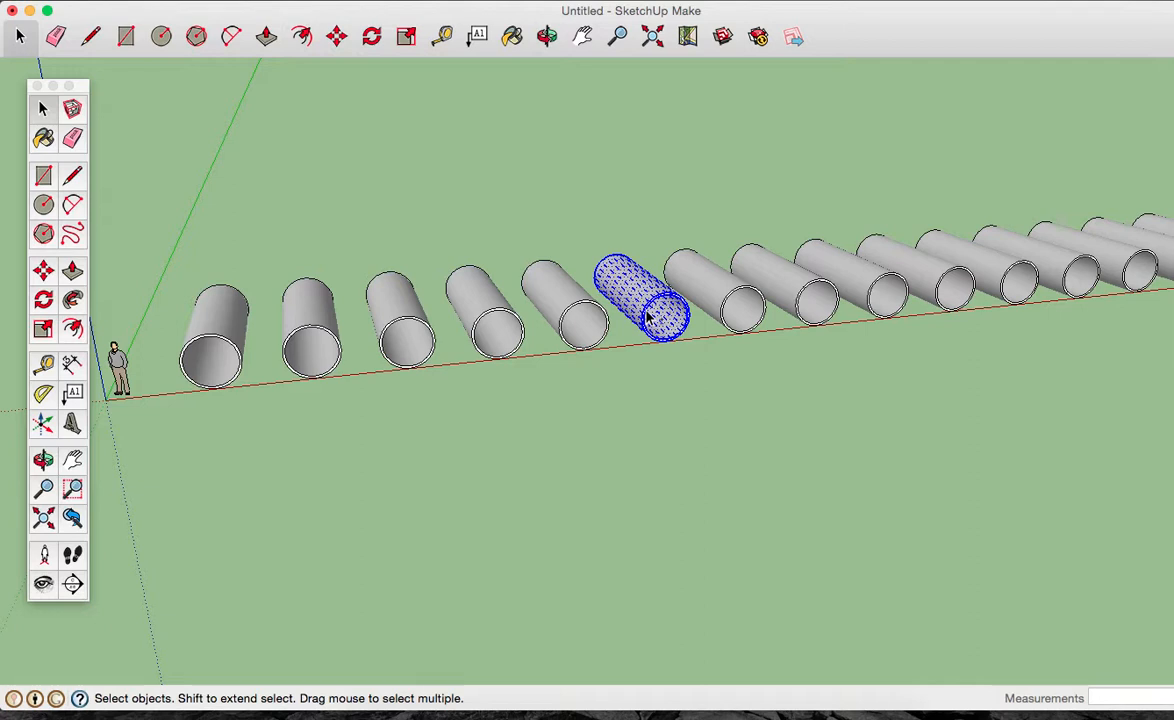
triple_click(713, 289, "shift")
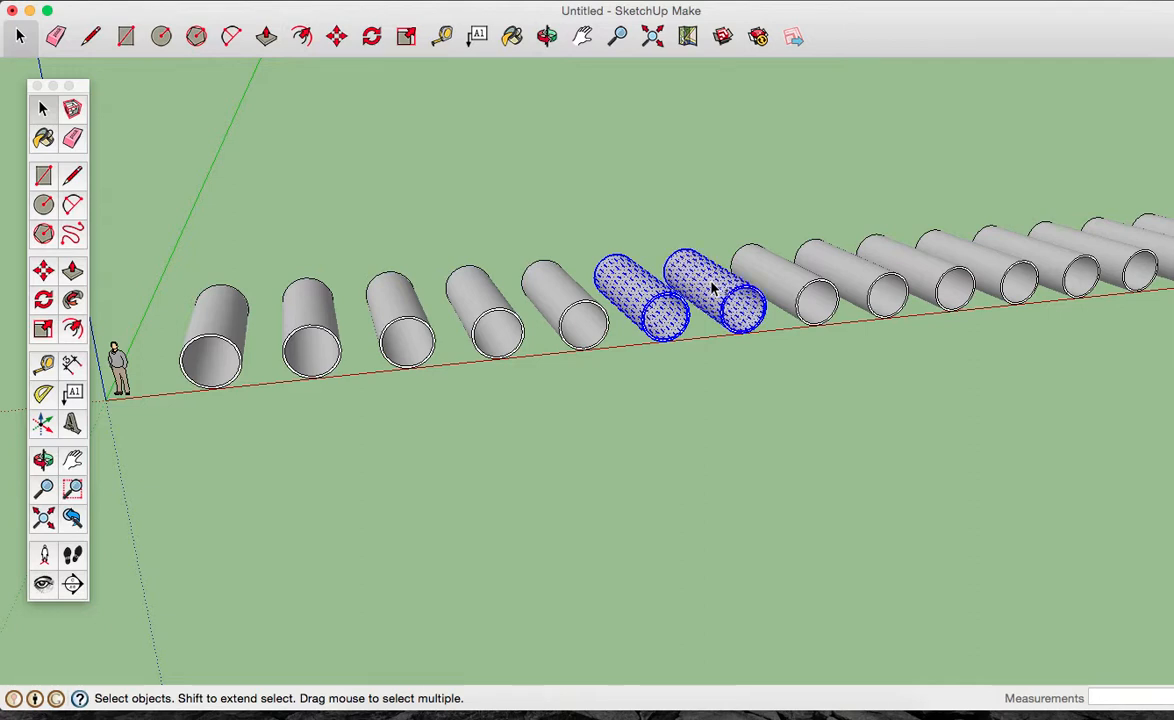
triple_click(790, 283, "shift")
triple_click(845, 278, "shift")
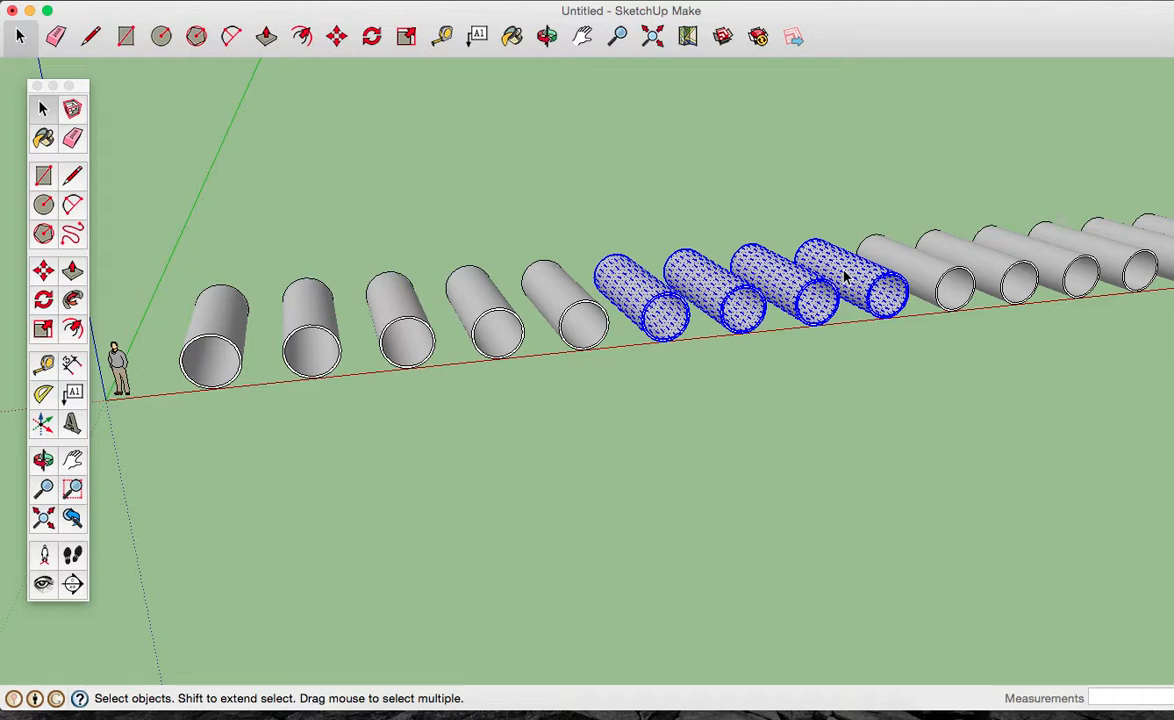
key("m")
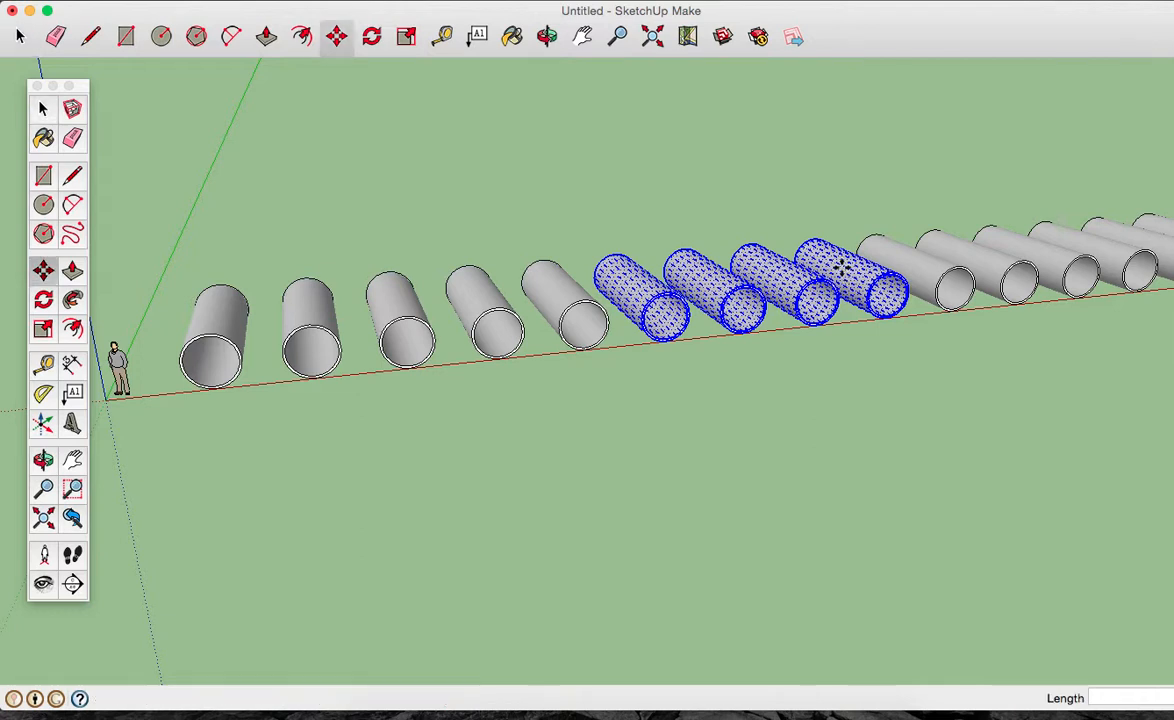
left_click(670, 342)
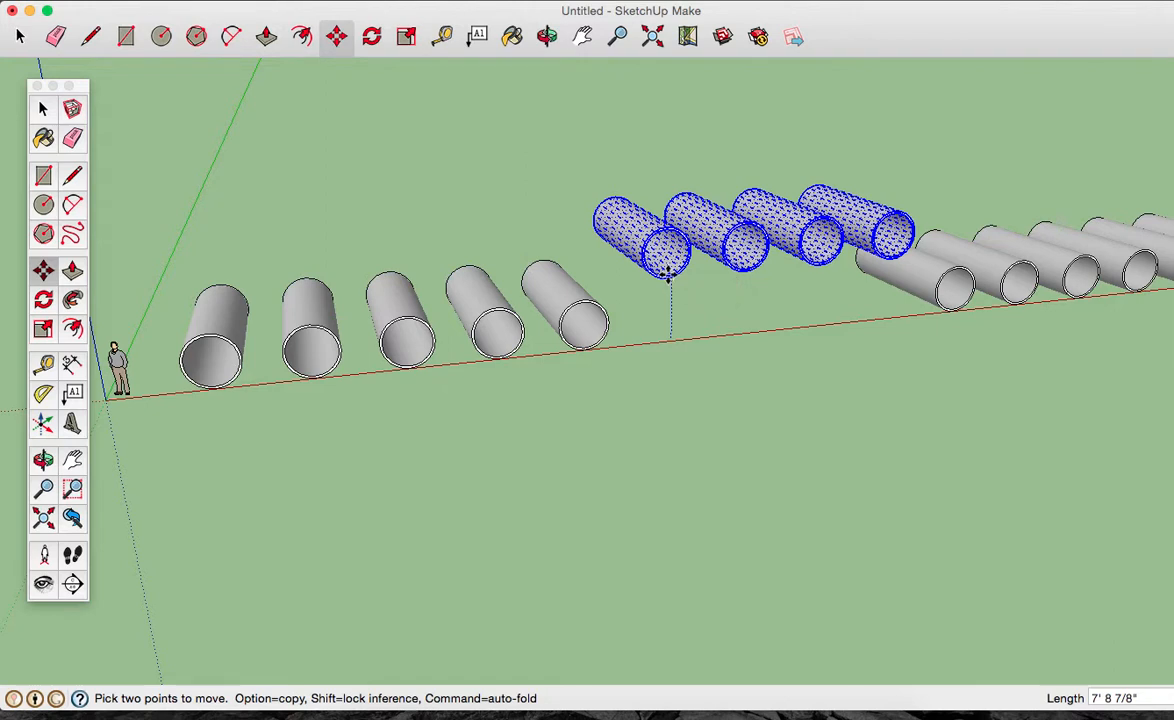
left_click(669, 281)
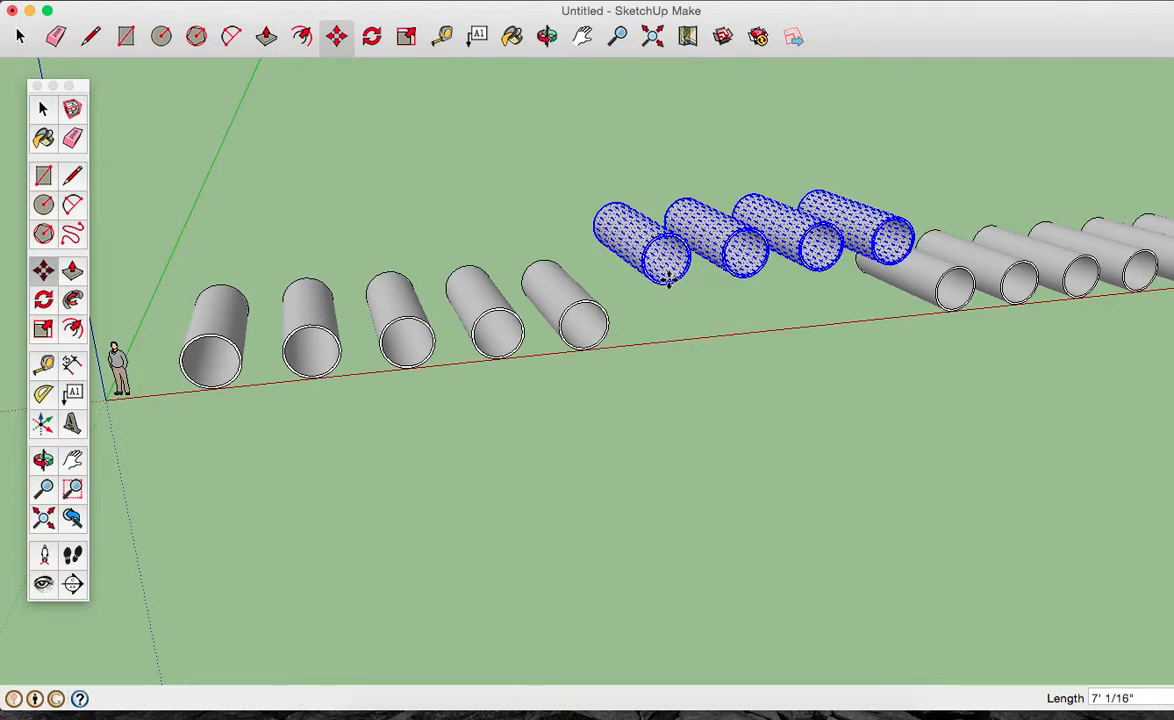
left_click(667, 274)
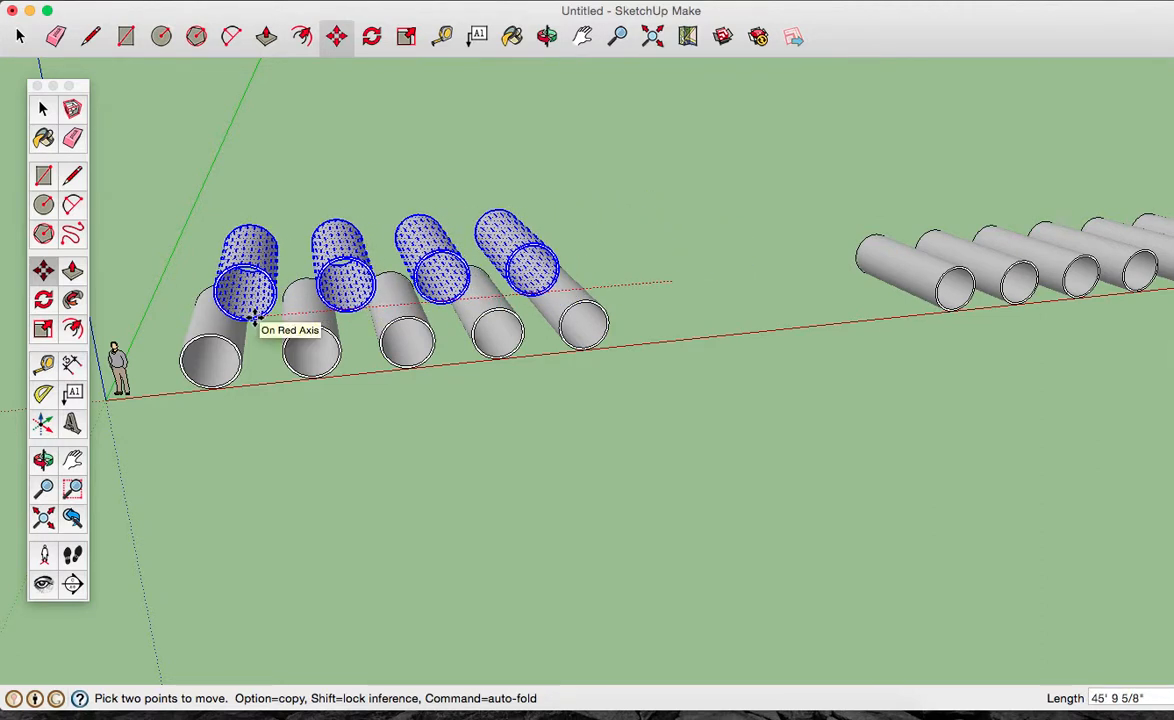
left_click(255, 318)
Lower the four raised pipes about 2'3" along the blue axis, toward the gaps between the lower pipes.
key("o")
left_click_drag(199, 398, 508, 366)
scroll(456, 341, "down", 5)
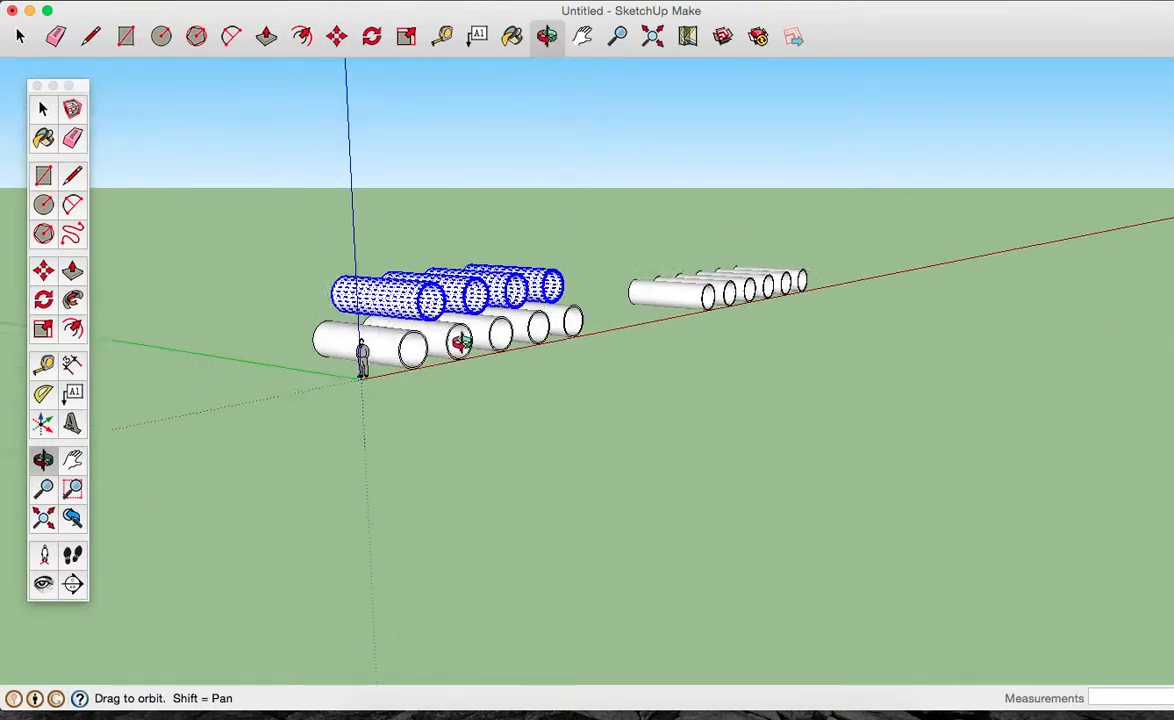
scroll(461, 341, "up", 10)
scroll(461, 341, "down", 3)
left_click_drag(461, 341, 414, 381)
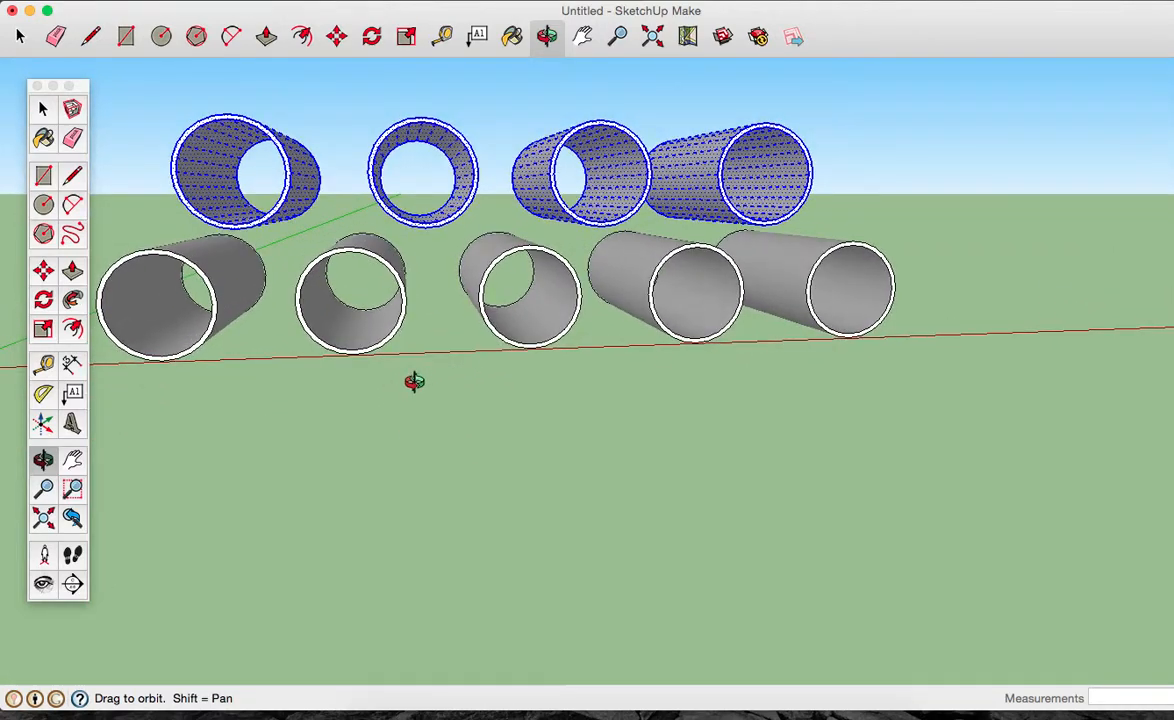
key("m")
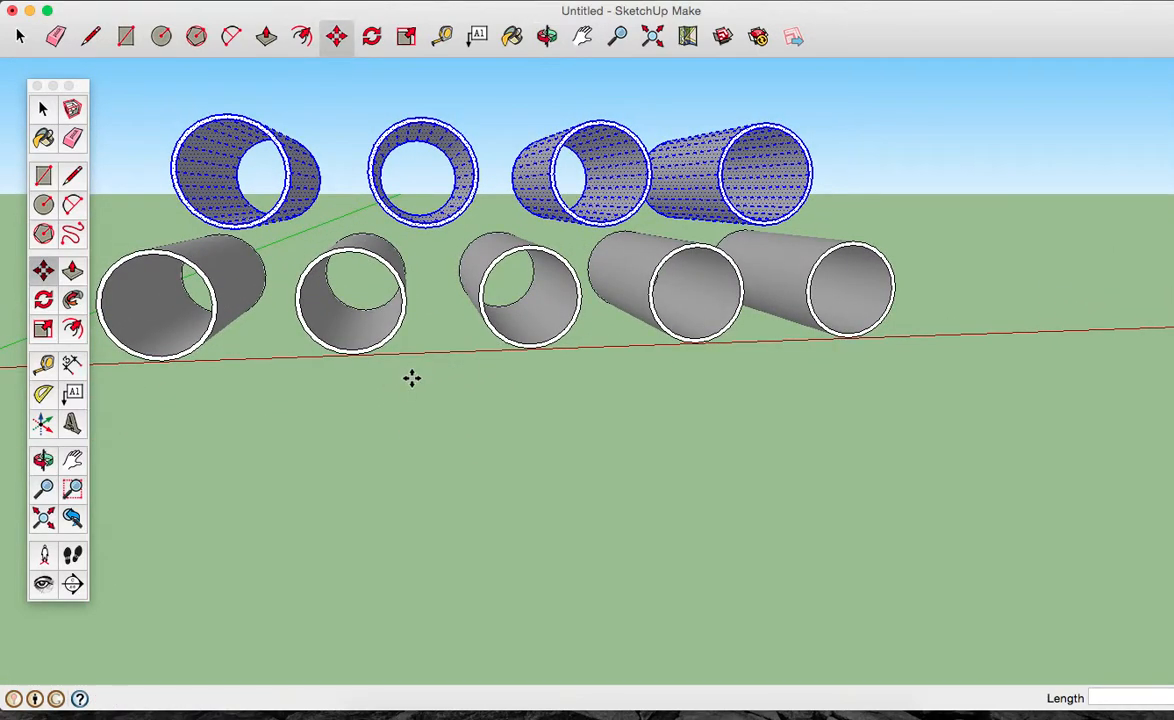
left_click(429, 229)
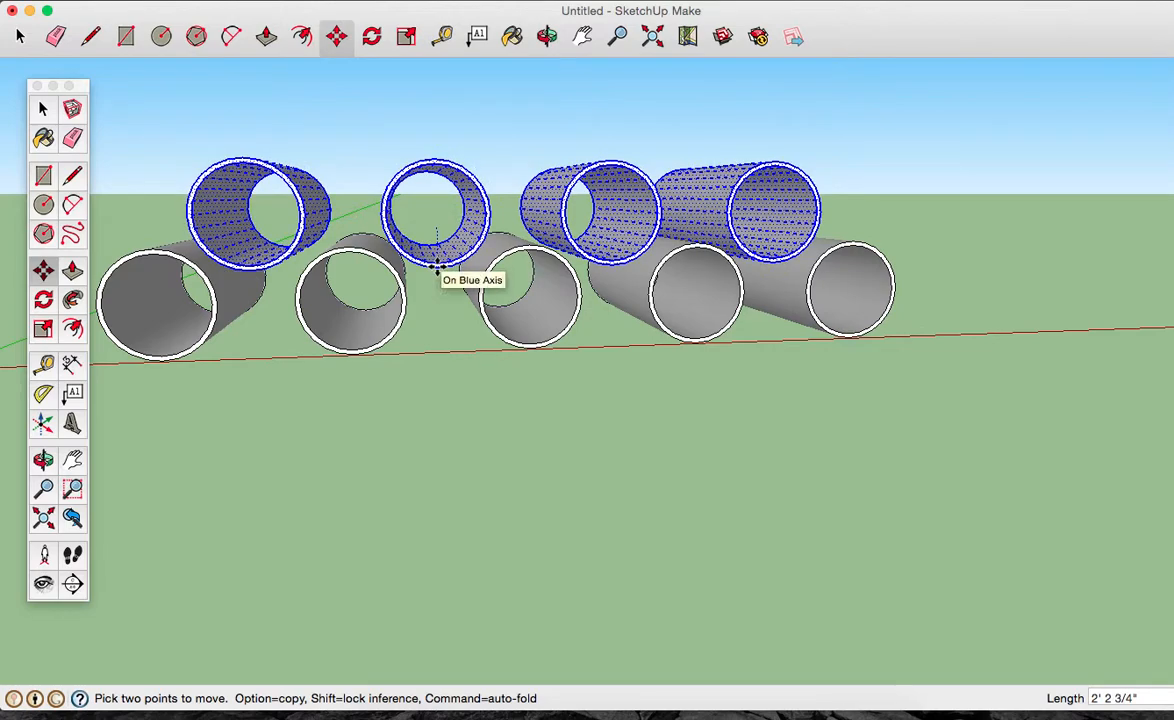
left_click(436, 268)
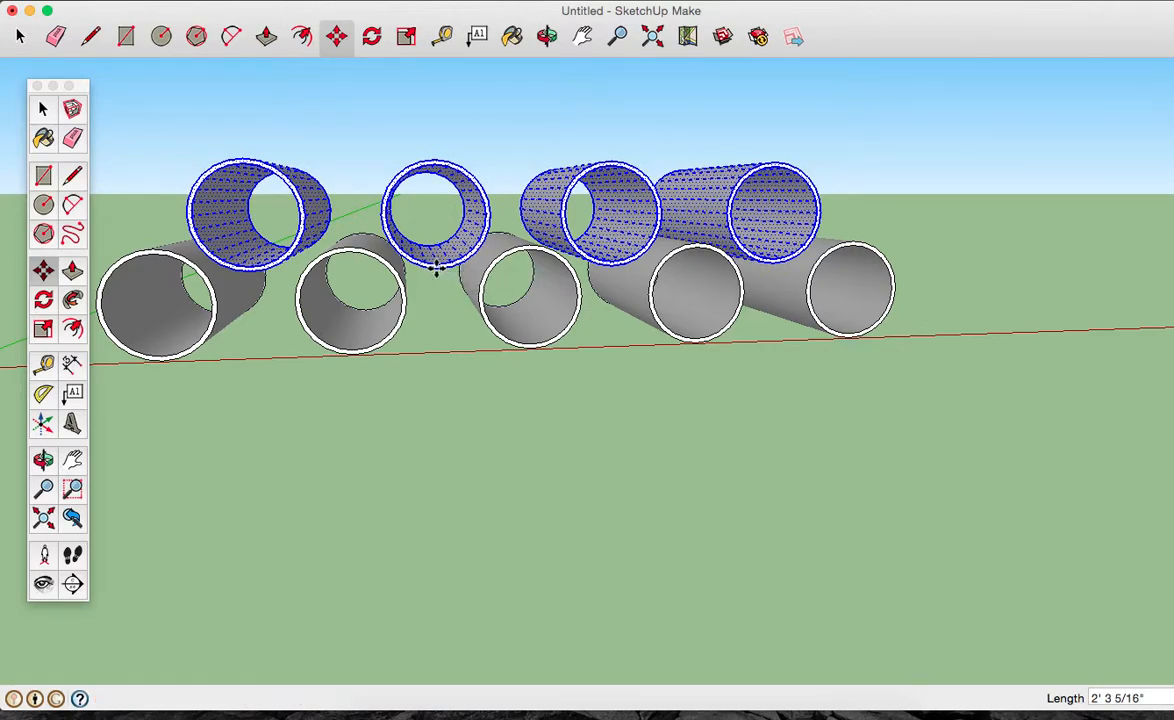
Try to lower the four raised pipes about 1'6" along the blue axis, and undo that move.
key("o")
mouse_move(406, 262)
left_mouse_down()
mouse_move(477, 309)
mouse_move(498, 259)
mouse_move(317, 267)
mouse_move(415, 286)
mouse_move(427, 268)
left_mouse_up()
key("m")
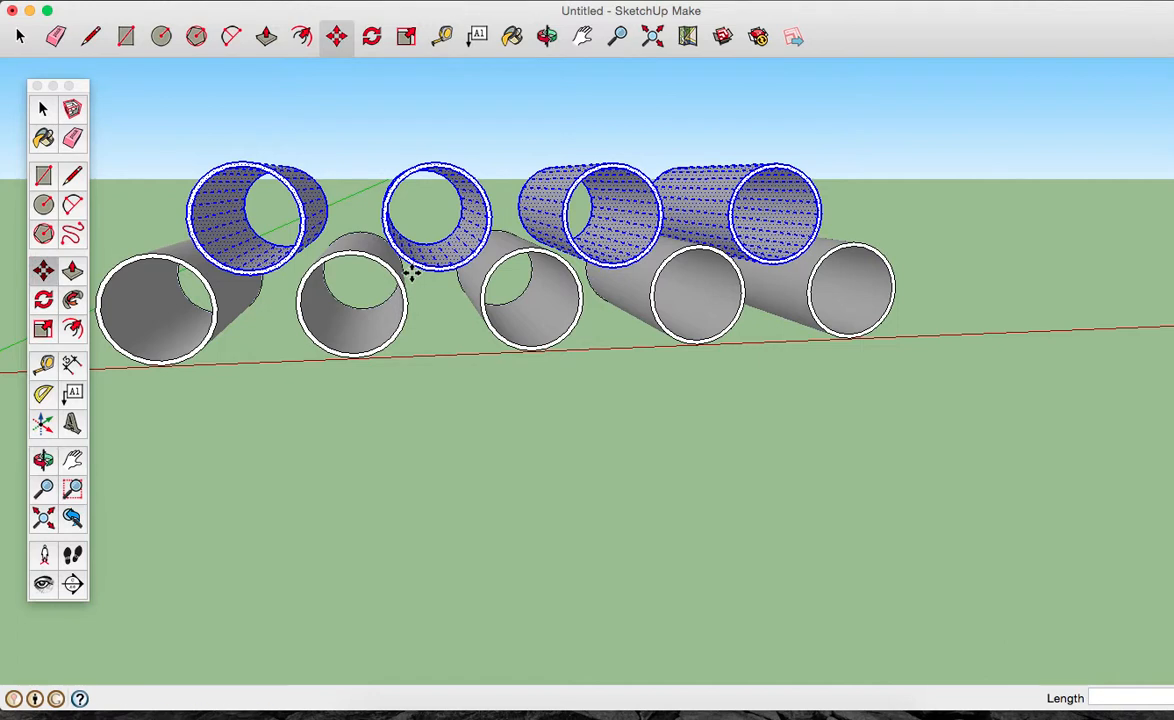
left_click(438, 272)
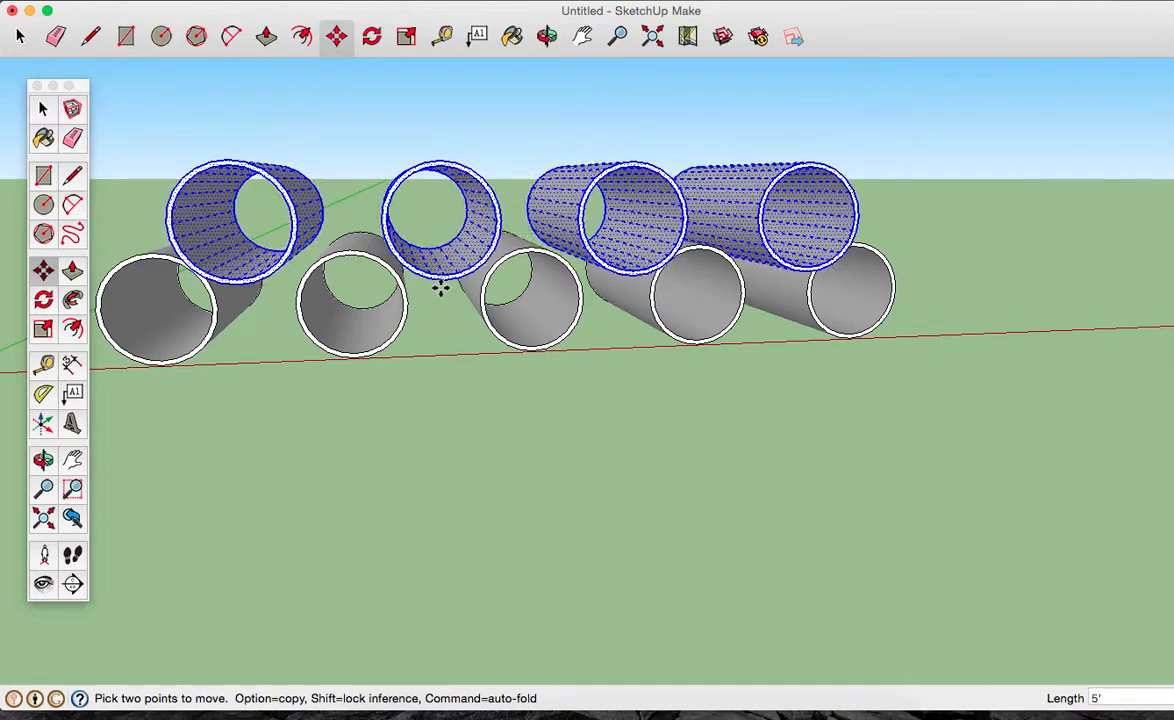
middle_click_drag(416, 334, 529, 309)
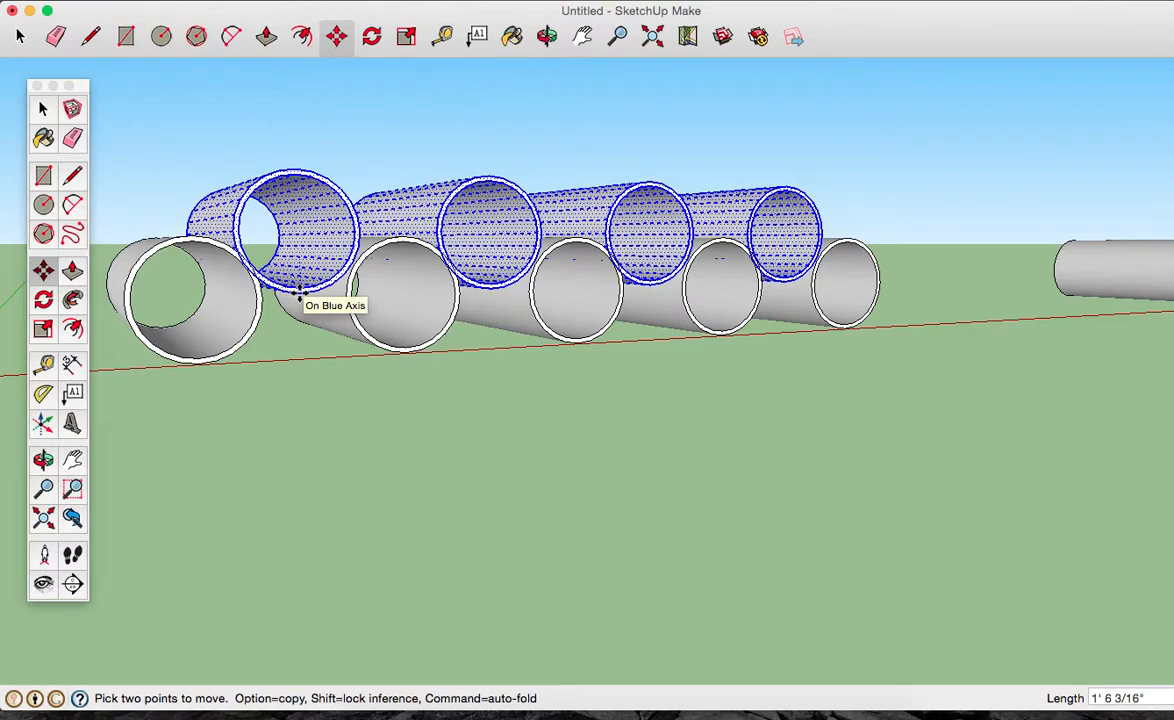
left_click(297, 289)
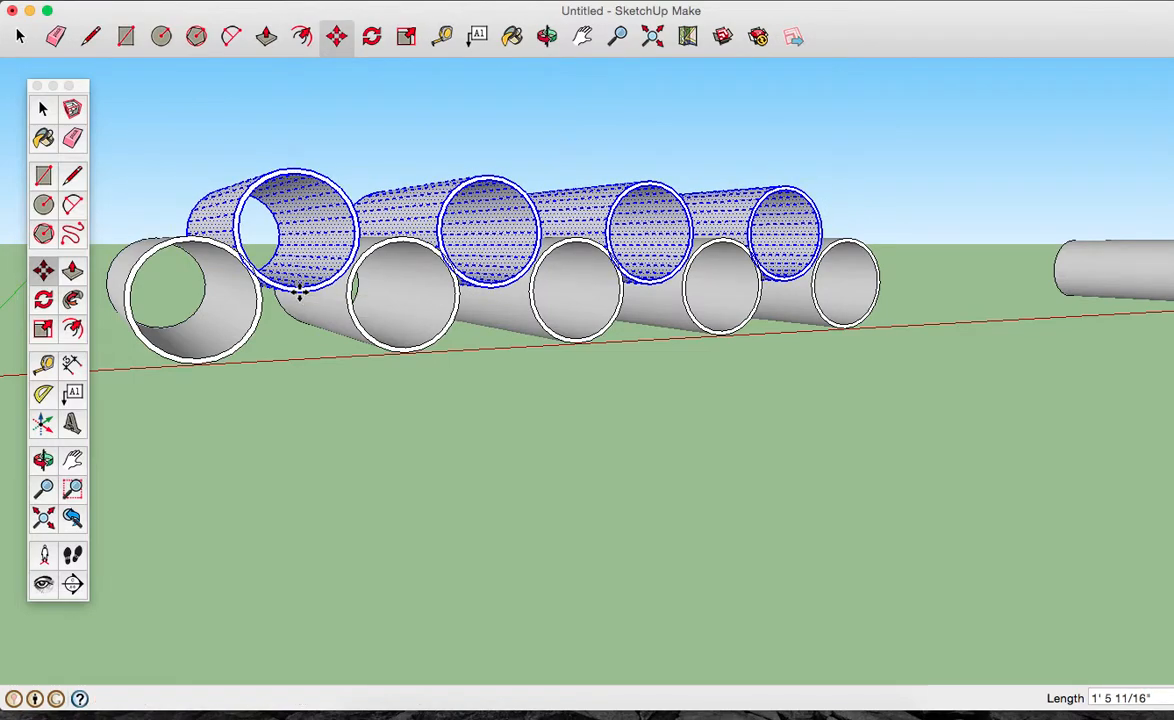
key("o")
left_click_drag(610, 272, 429, 295)
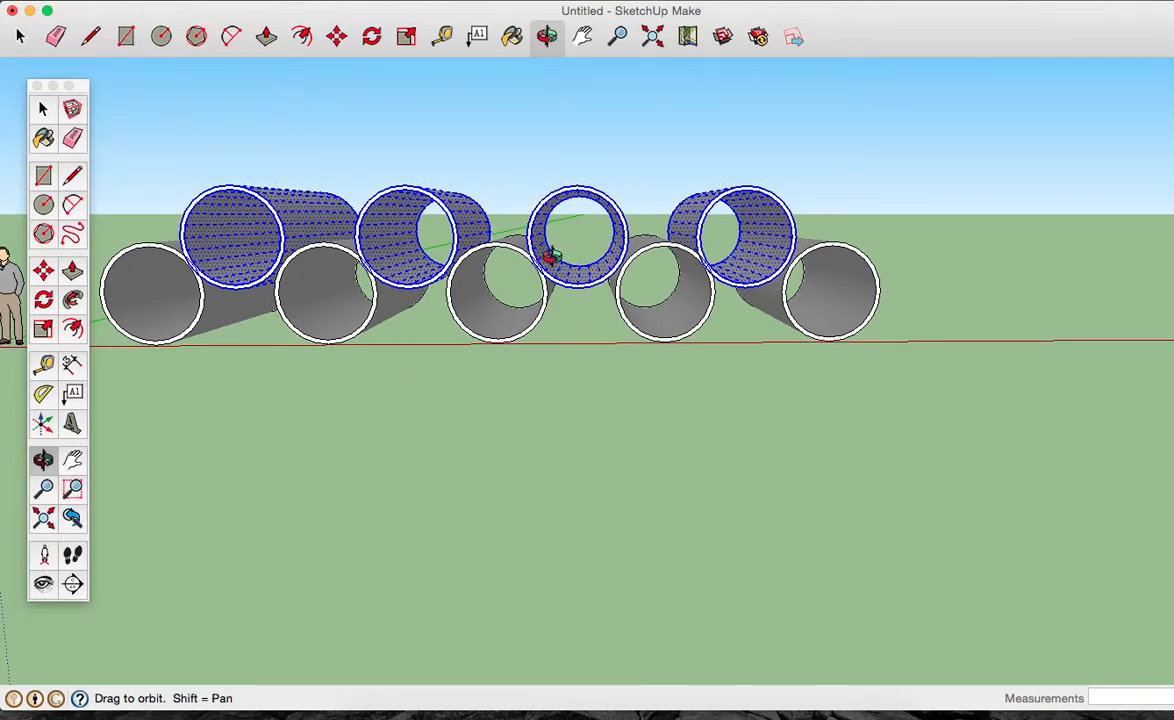
key("super+z")
Shift the four raised pipes about 4" along the red axis and lower them about 11" along the blue axis.
key("m")
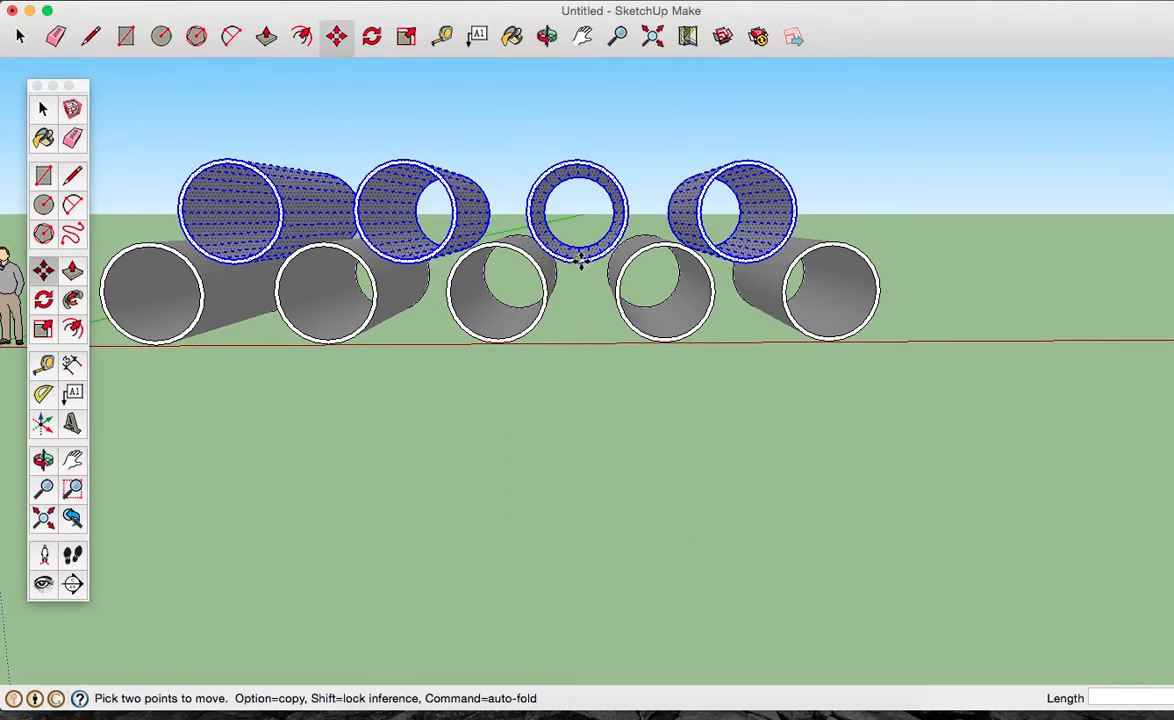
left_click(580, 262)
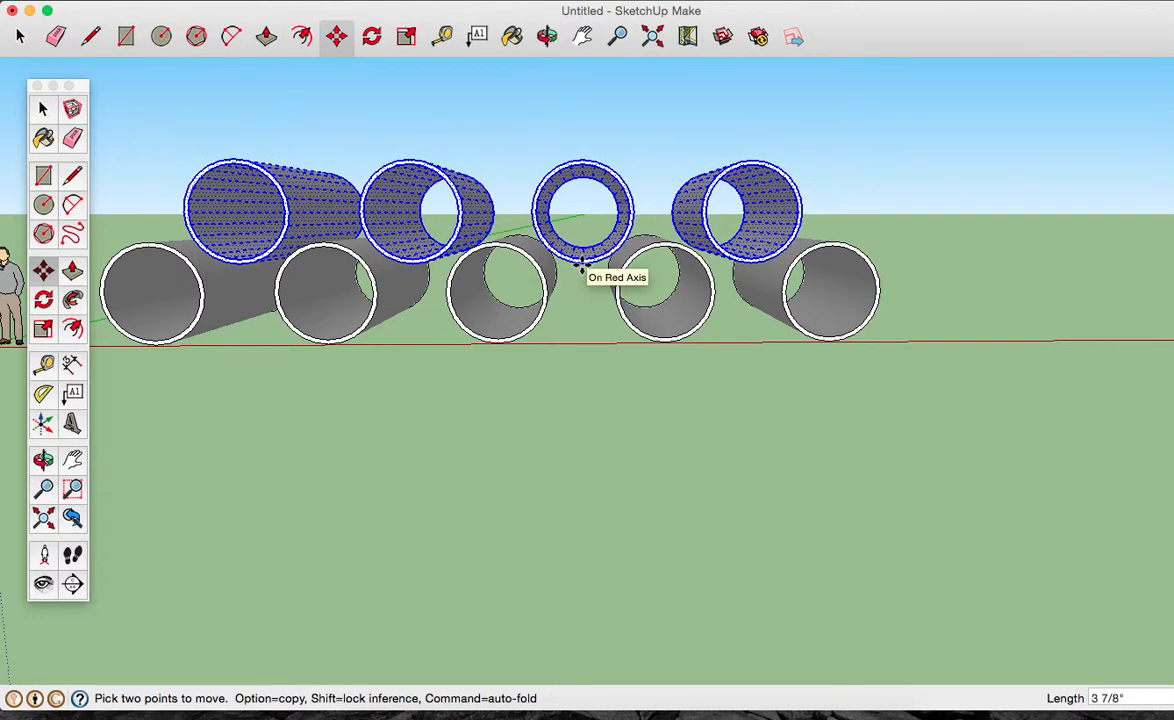
left_click(582, 265)
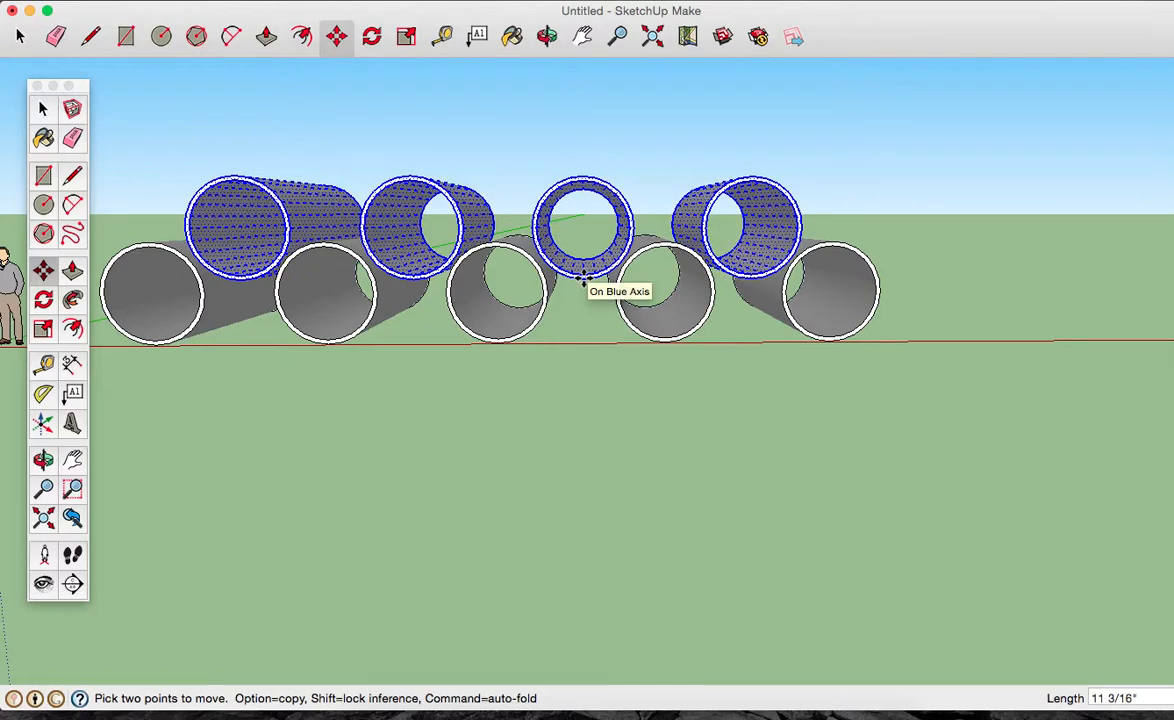
left_click(584, 279)
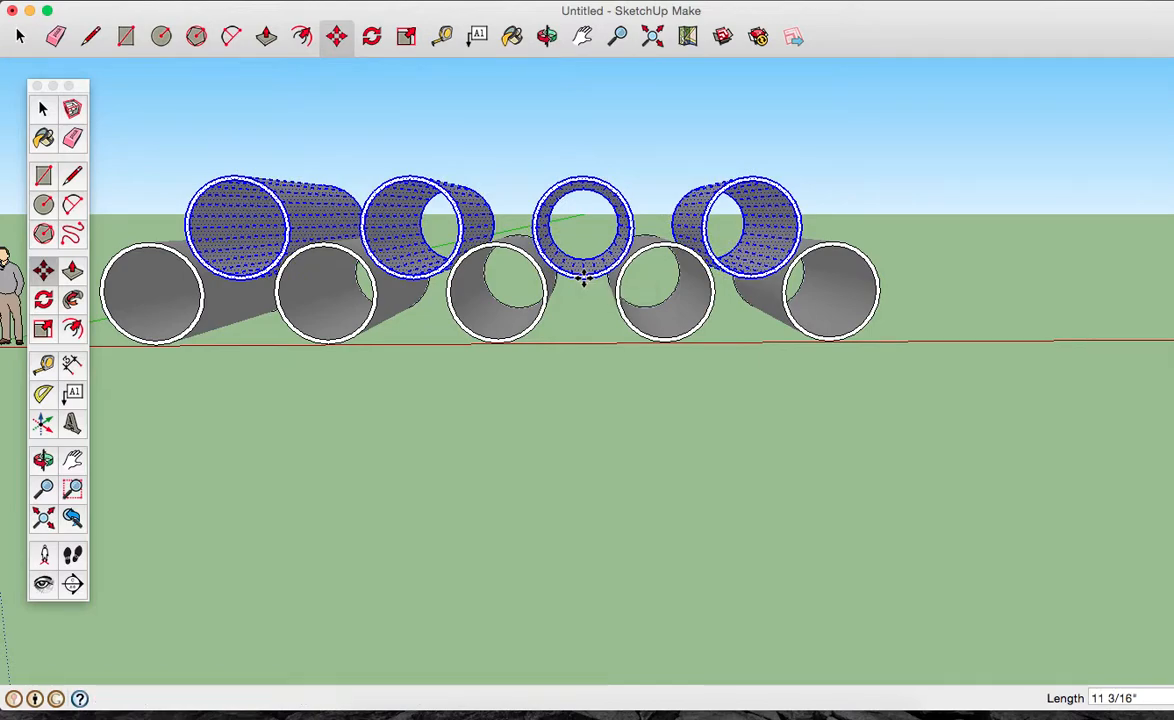
key("o")
left_click_drag(560, 280, 605, 194)
key("m")
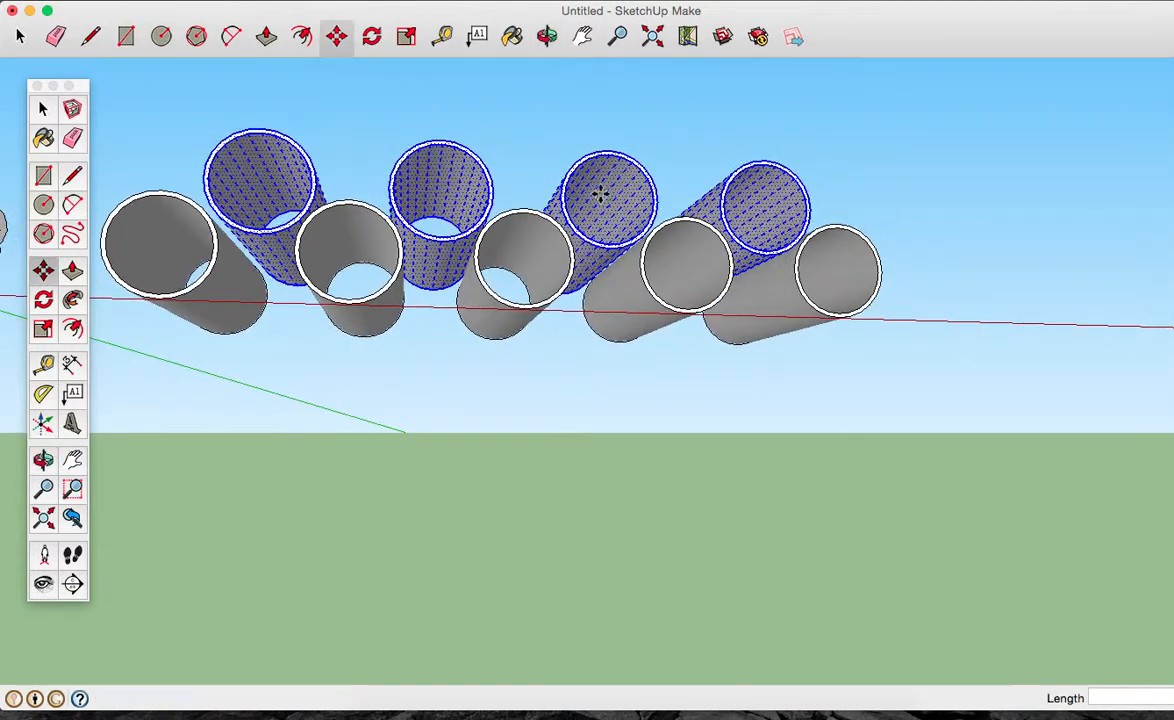
left_click(441, 238)
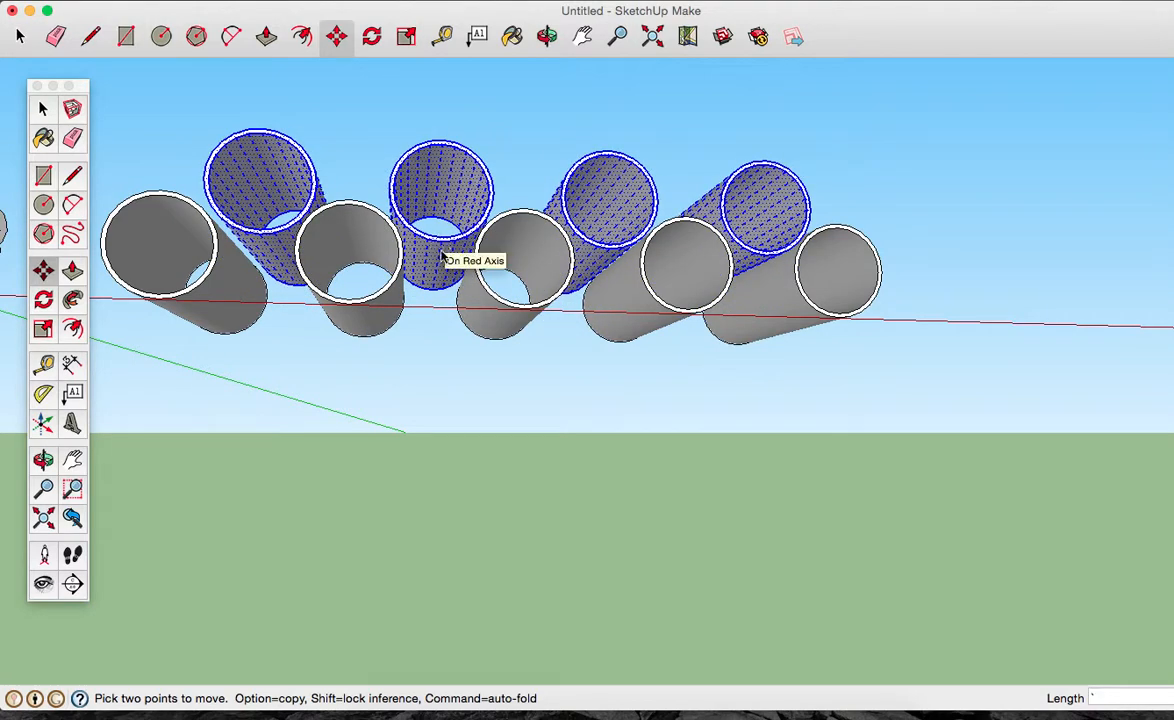
left_click(500, 258)
key("o")
middle_click_drag(516, 258, 514, 255)
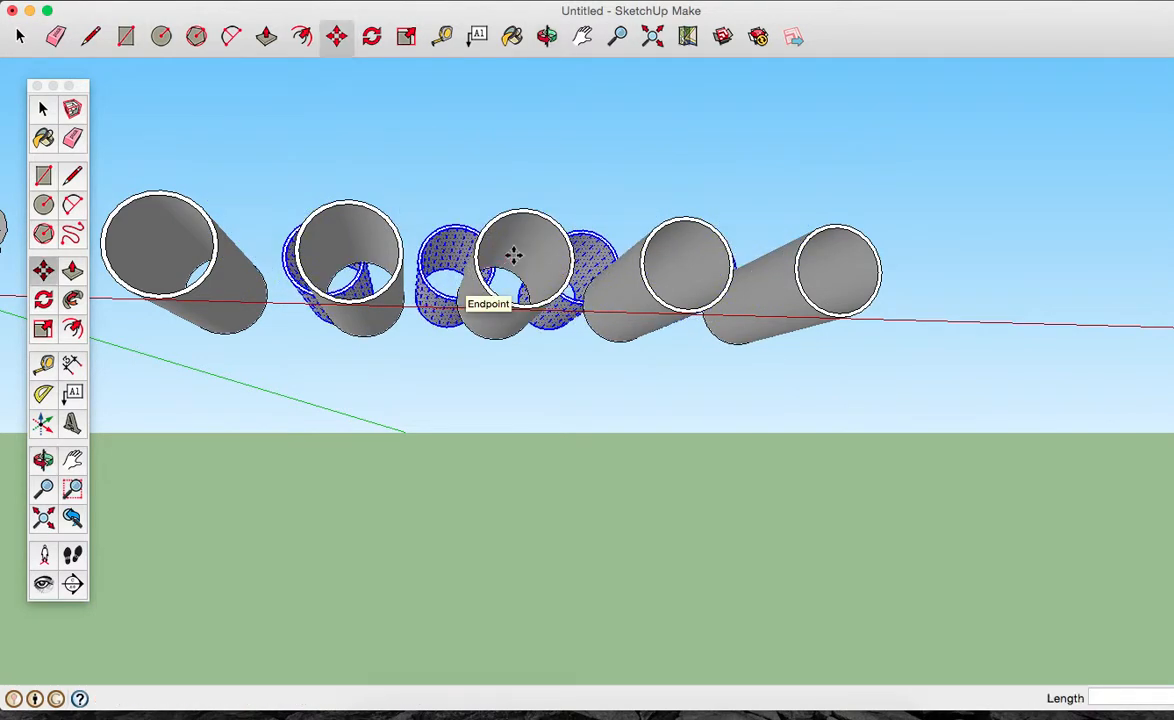
key("Escape")
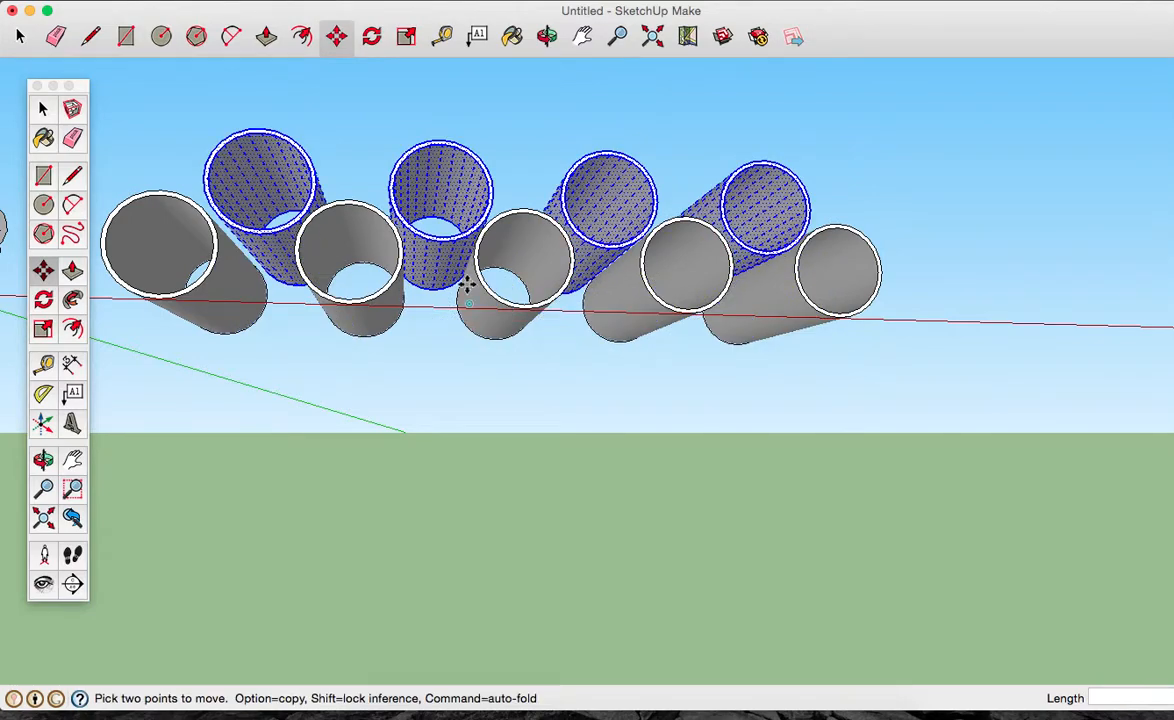
Lower the four upper pipes by 2" along the blue axis, toward the gaps of the bottom row.
key("o")
left_click_drag(535, 265, 482, 390)
key("m")
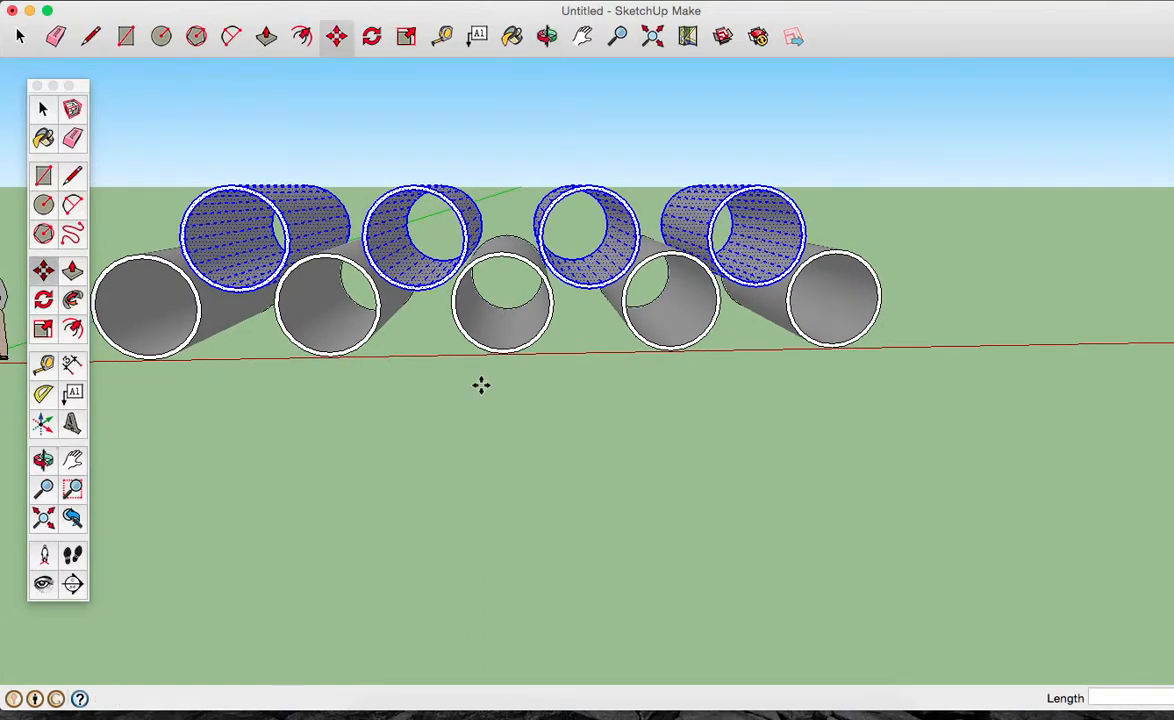
left_click(416, 292)
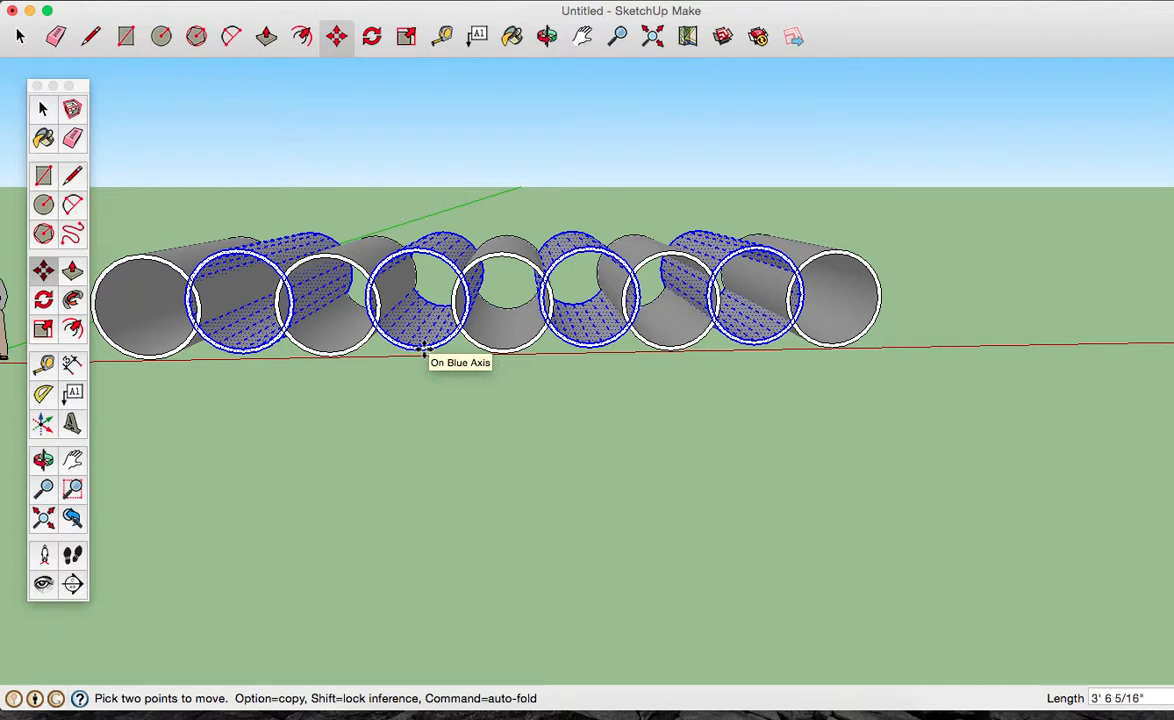
type("2")
key("Return")
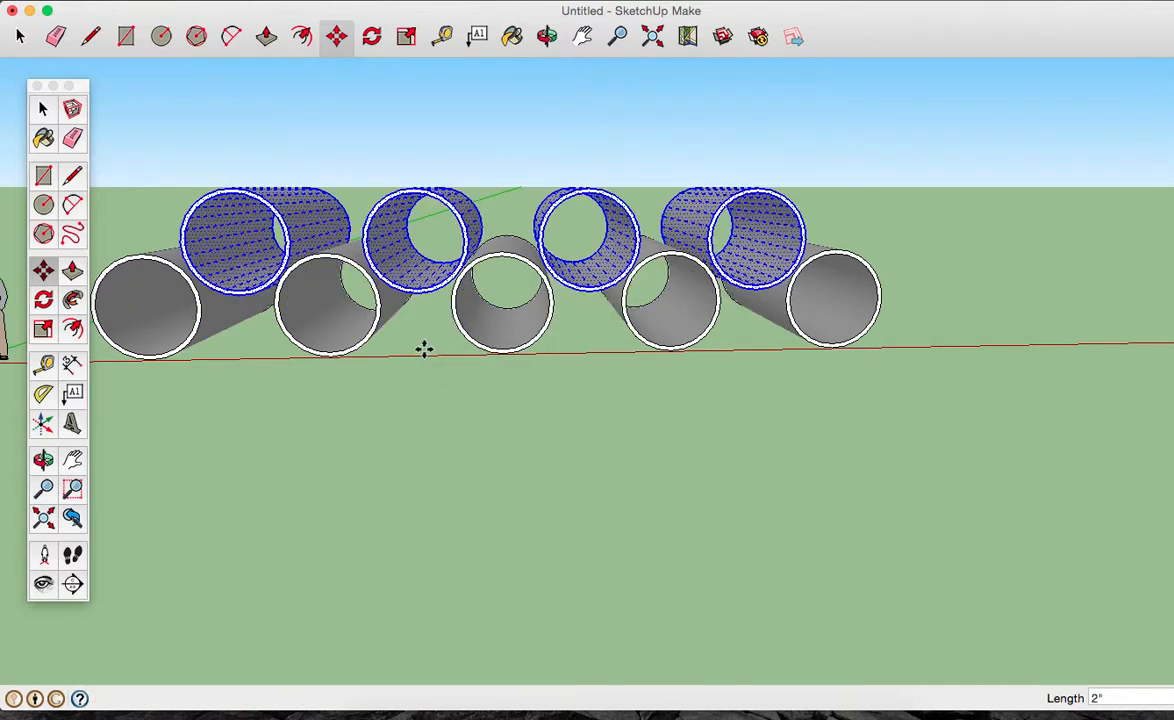
Lower the four upper pipes by another 1" along the blue axis.
left_click(411, 293)
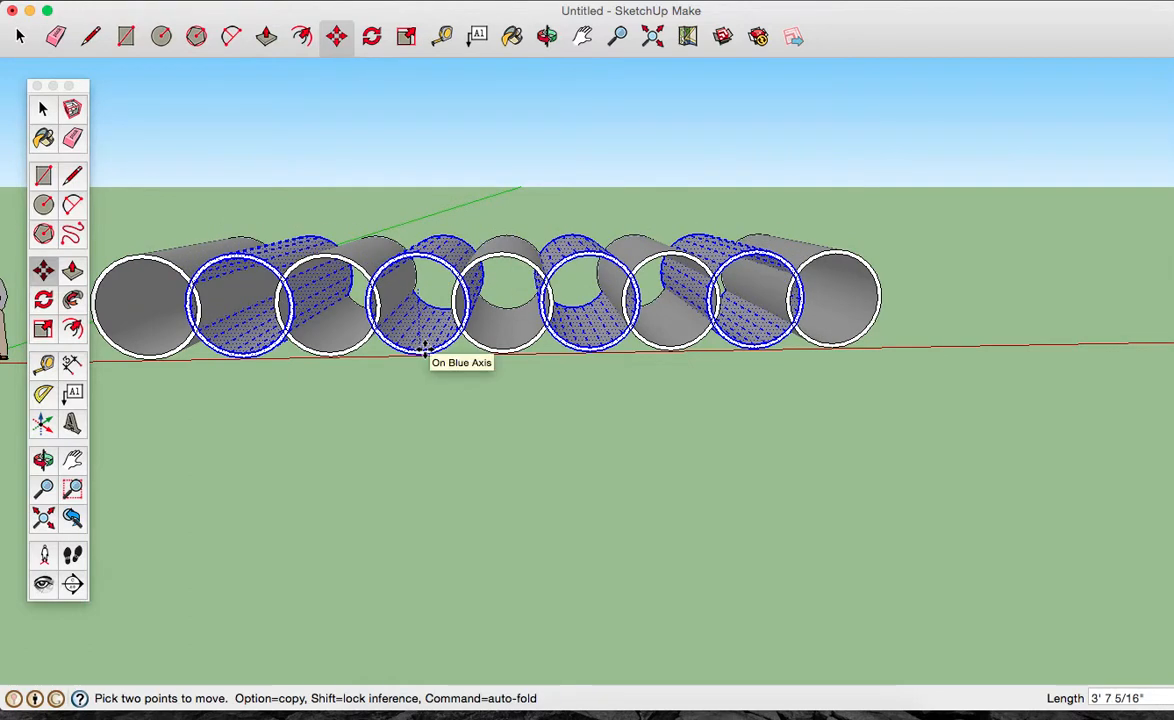
type("1")
key("Return")
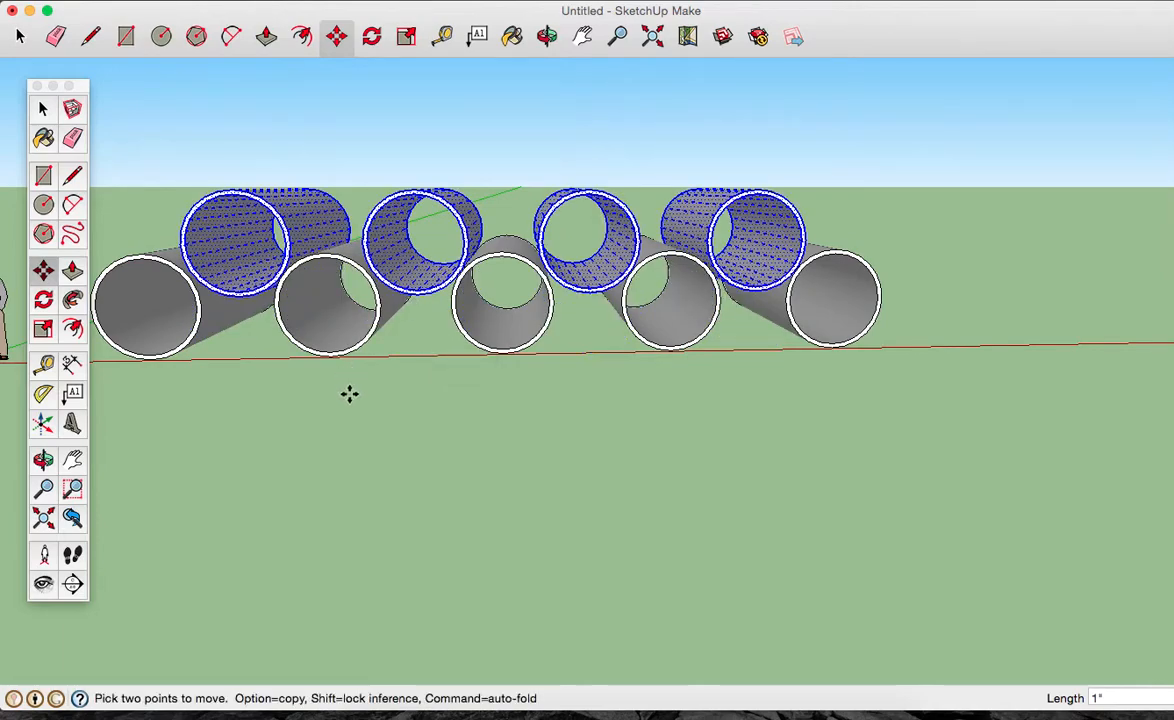
Close the colour picker and deselect the four upper pipes.
key("o")
left_click_drag(362, 372, 530, 427)
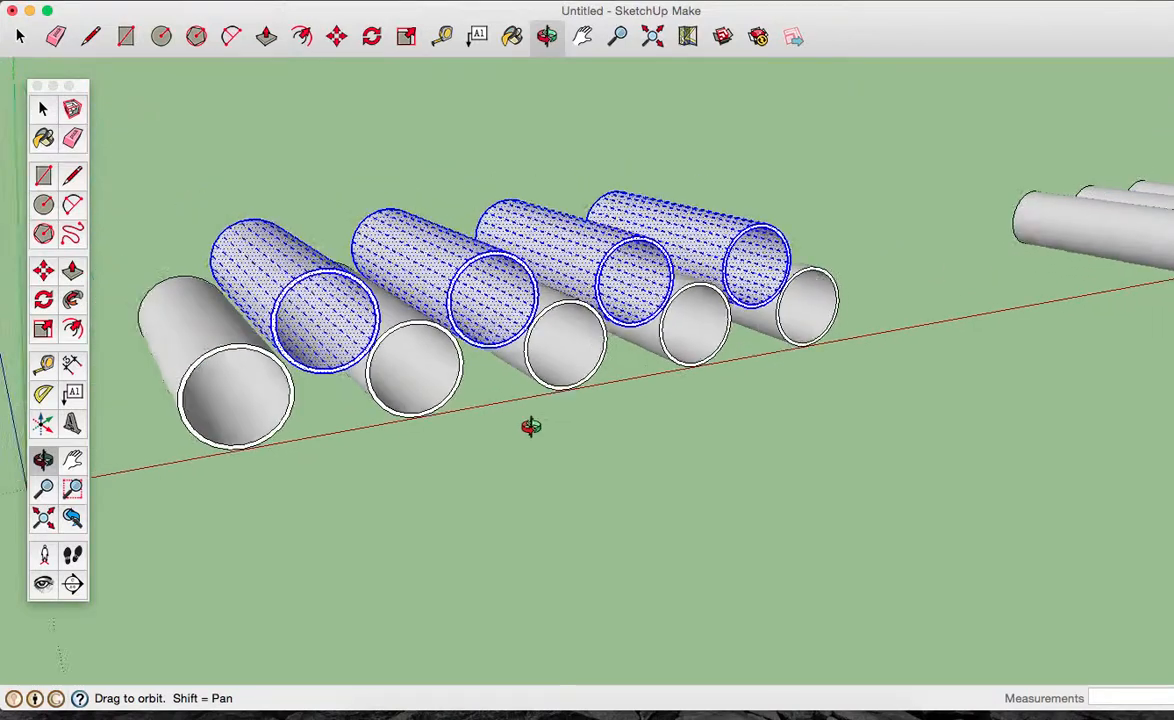
scroll(530, 427, "down", 3)
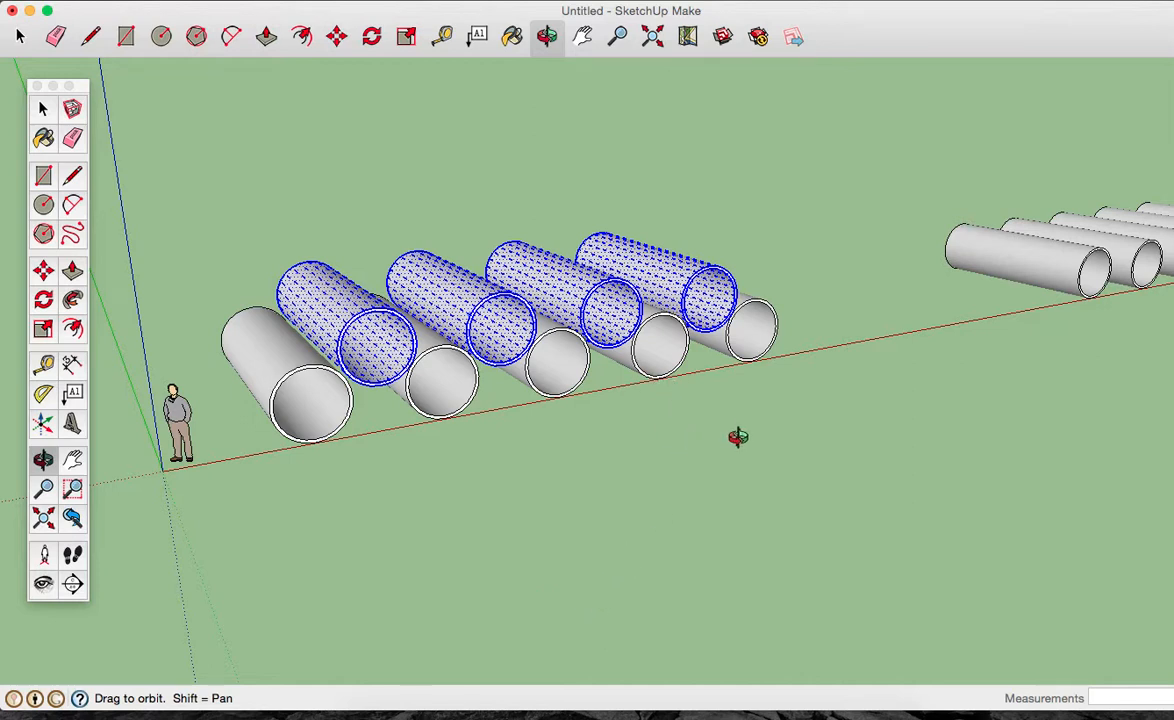
key("m")
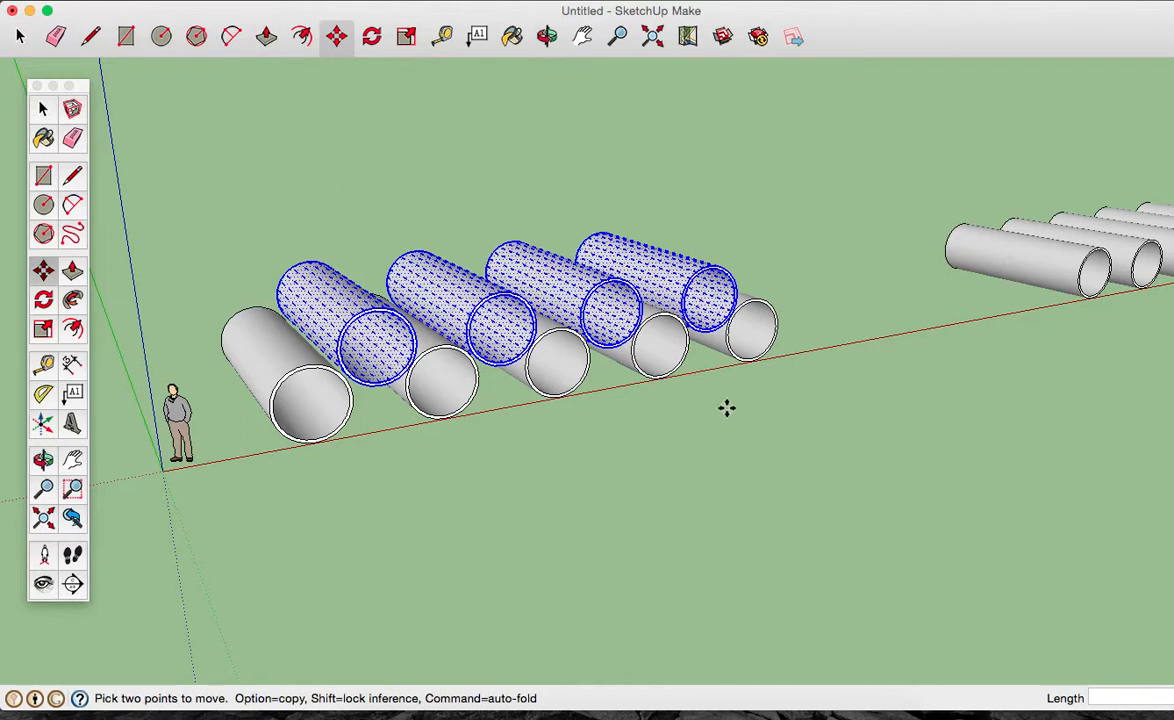
left_click(43, 111)
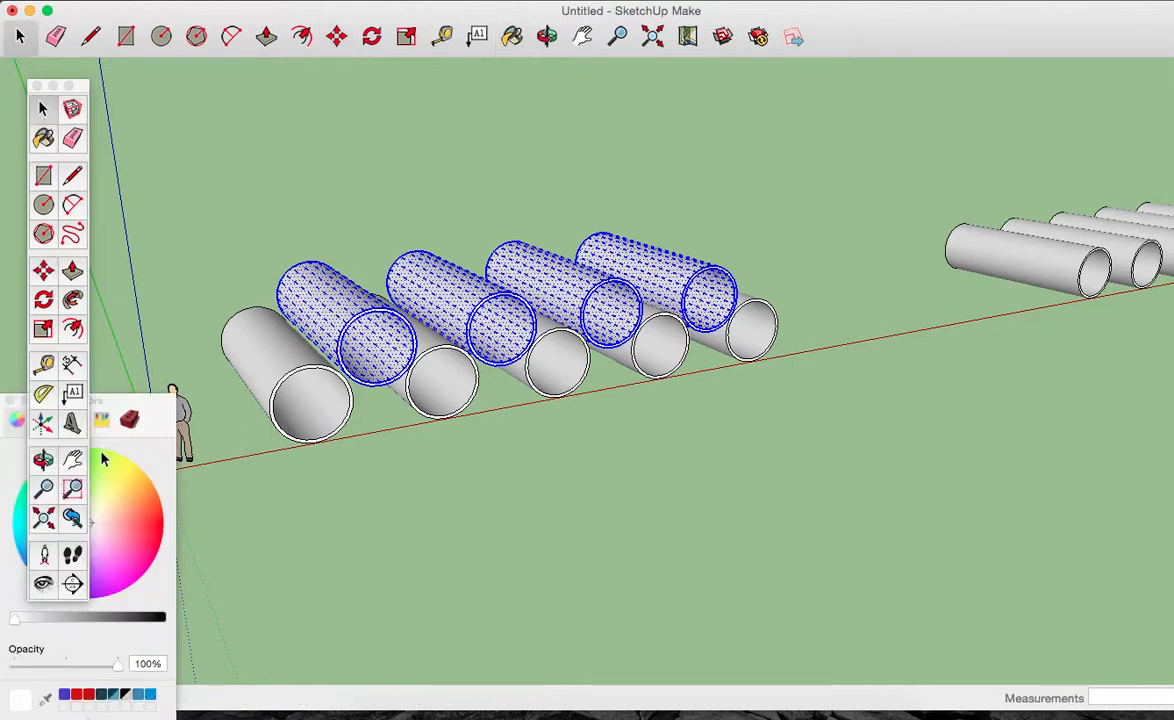
left_click(10, 400)
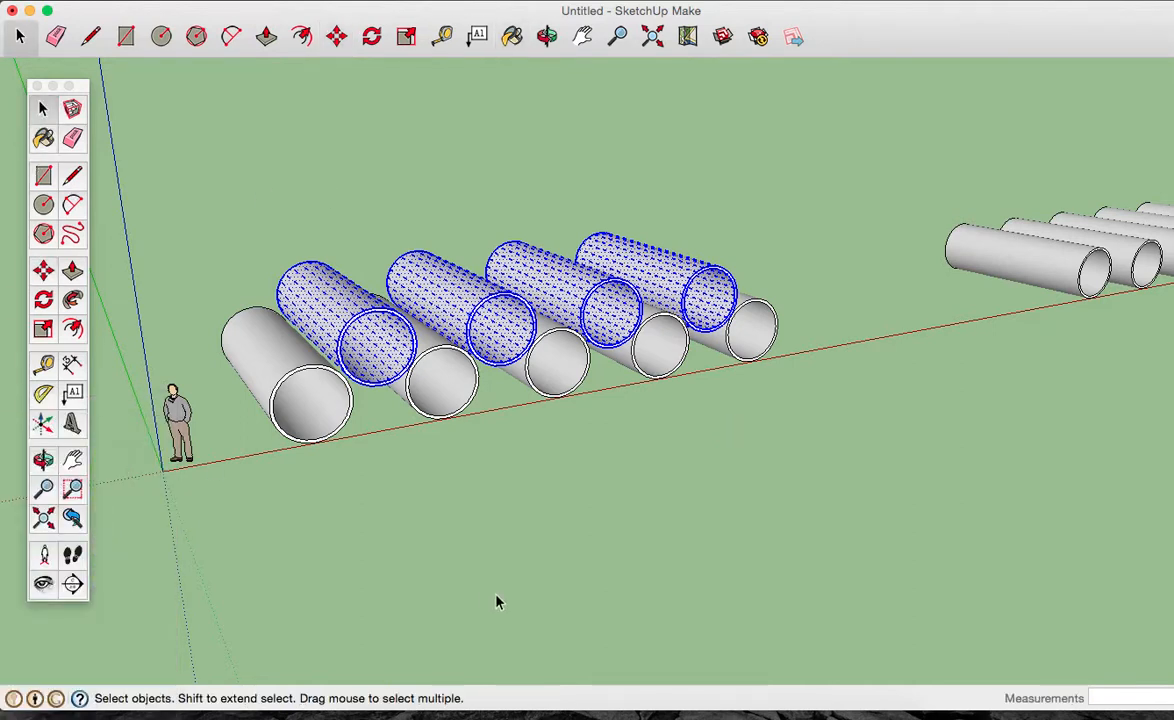
left_click(490, 591)
Move the three pipes of the distant row that are closest to the stack along the red axis, placing them just beside the stack.
key("o")
left_click_drag(679, 519, 368, 570)
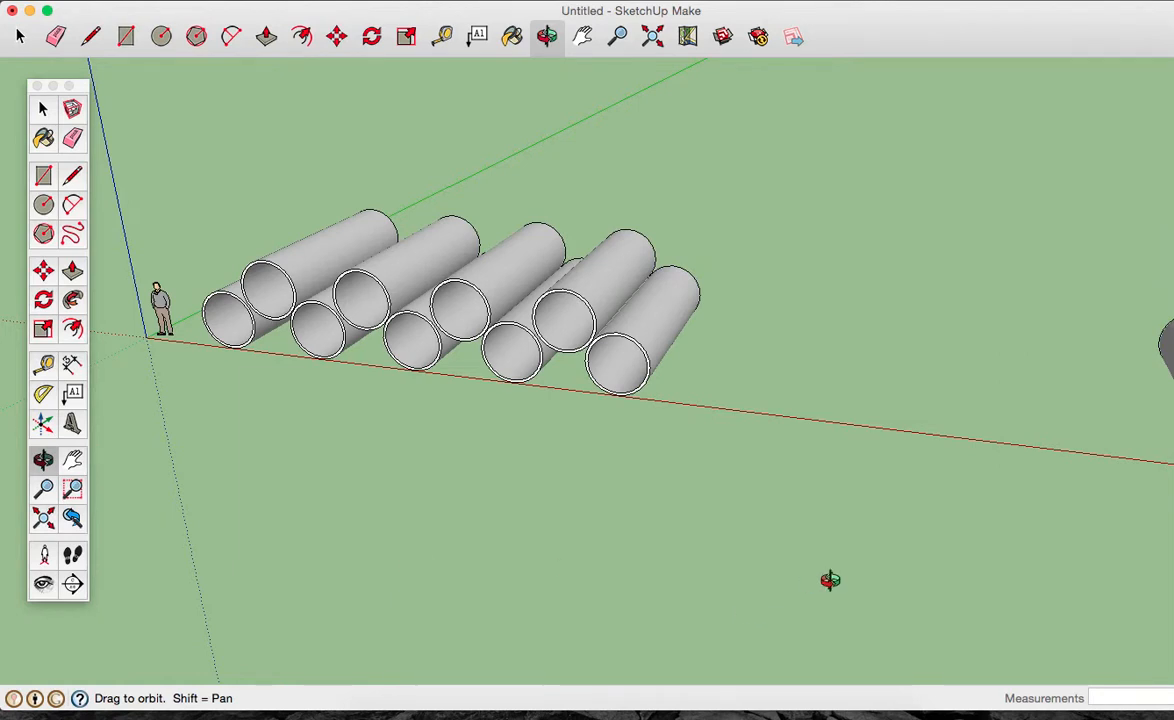
left_click_drag(843, 579, 263, 497, "shift")
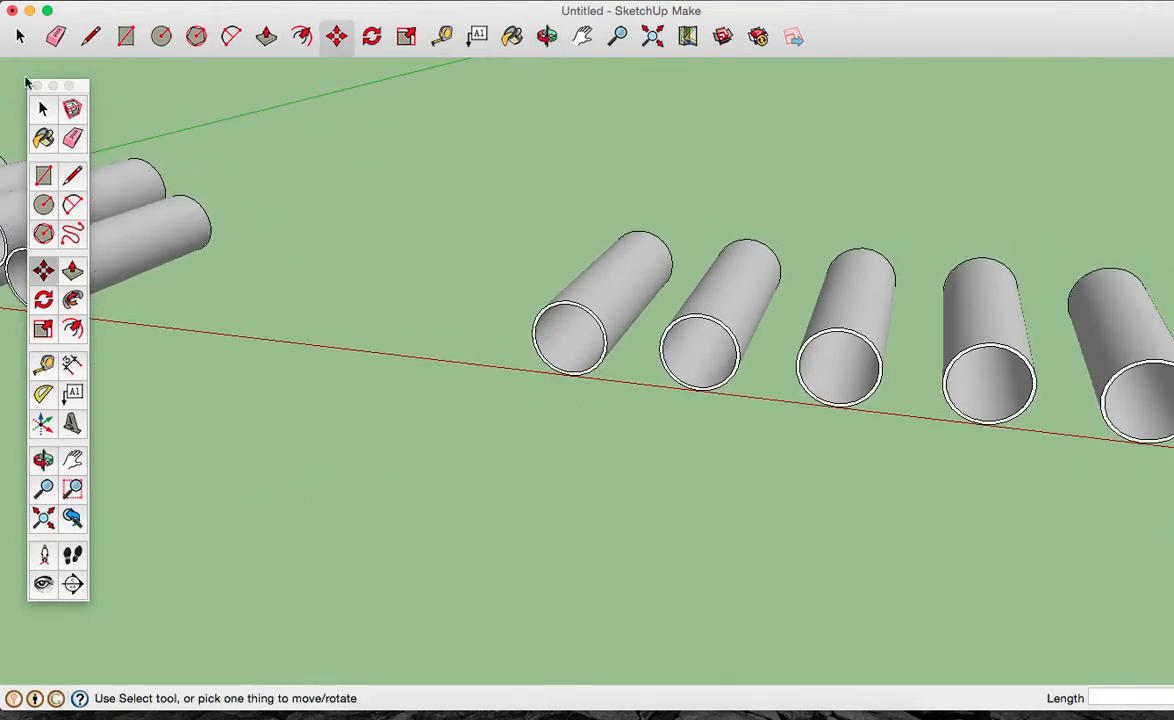
left_click(43, 108)
triple_click(605, 305)
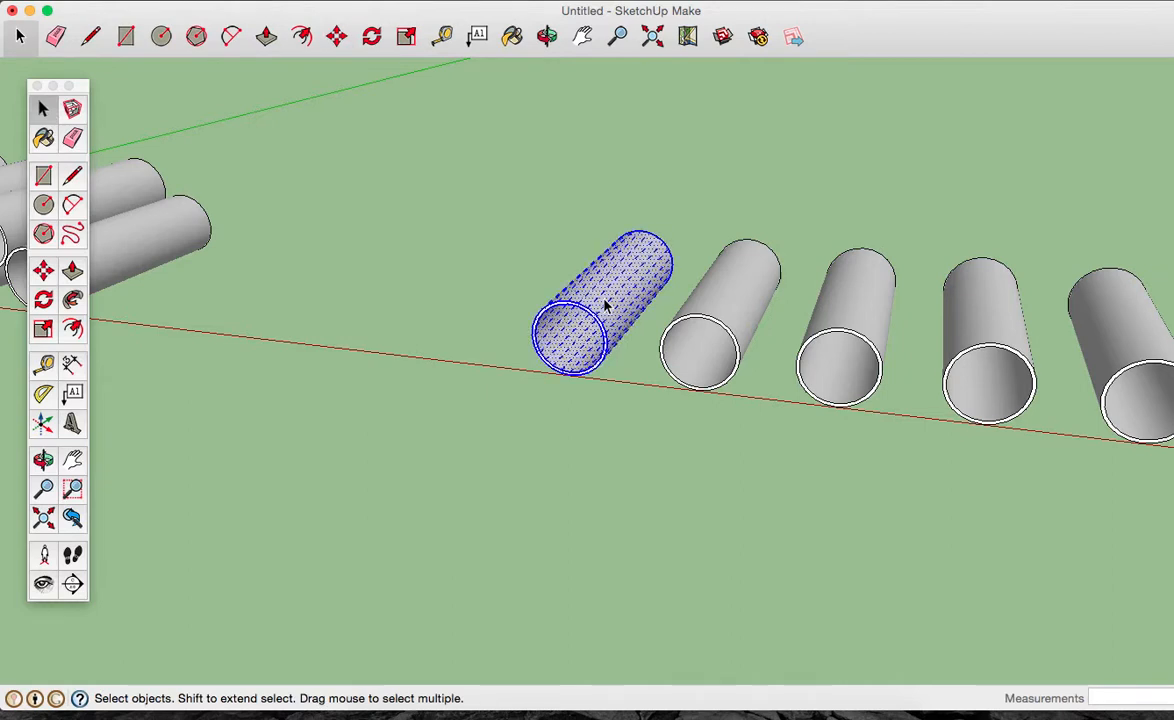
triple_click(757, 301, "shift")
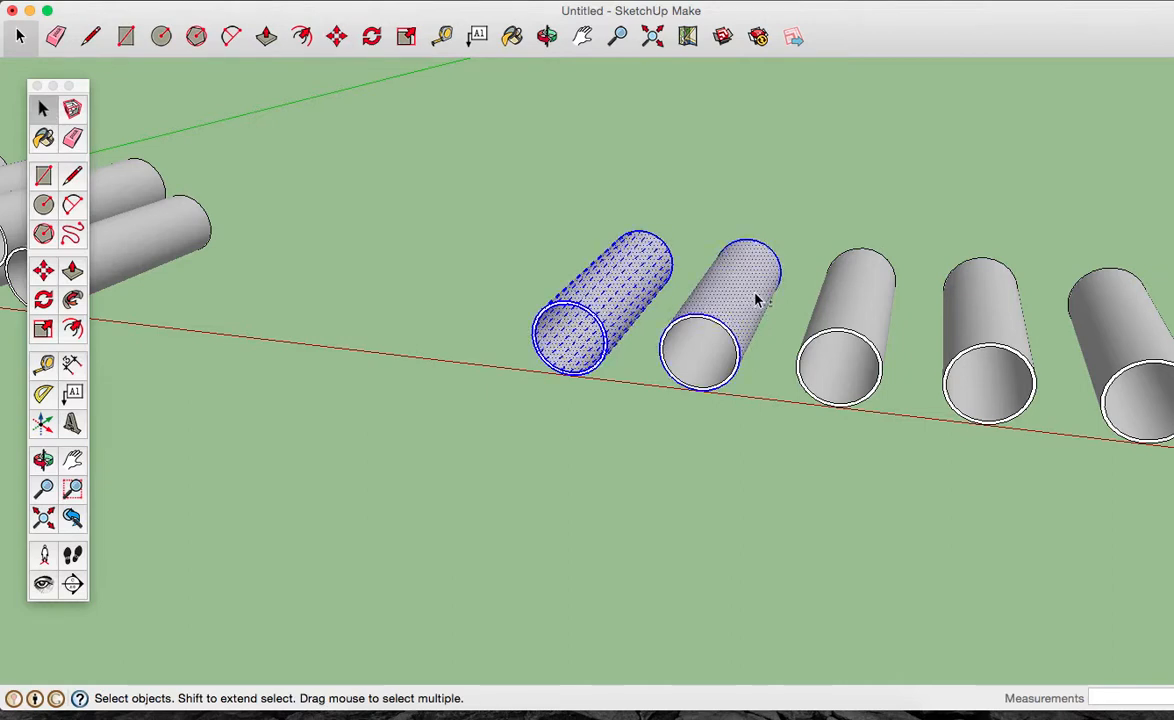
triple_click(860, 326, "shift")
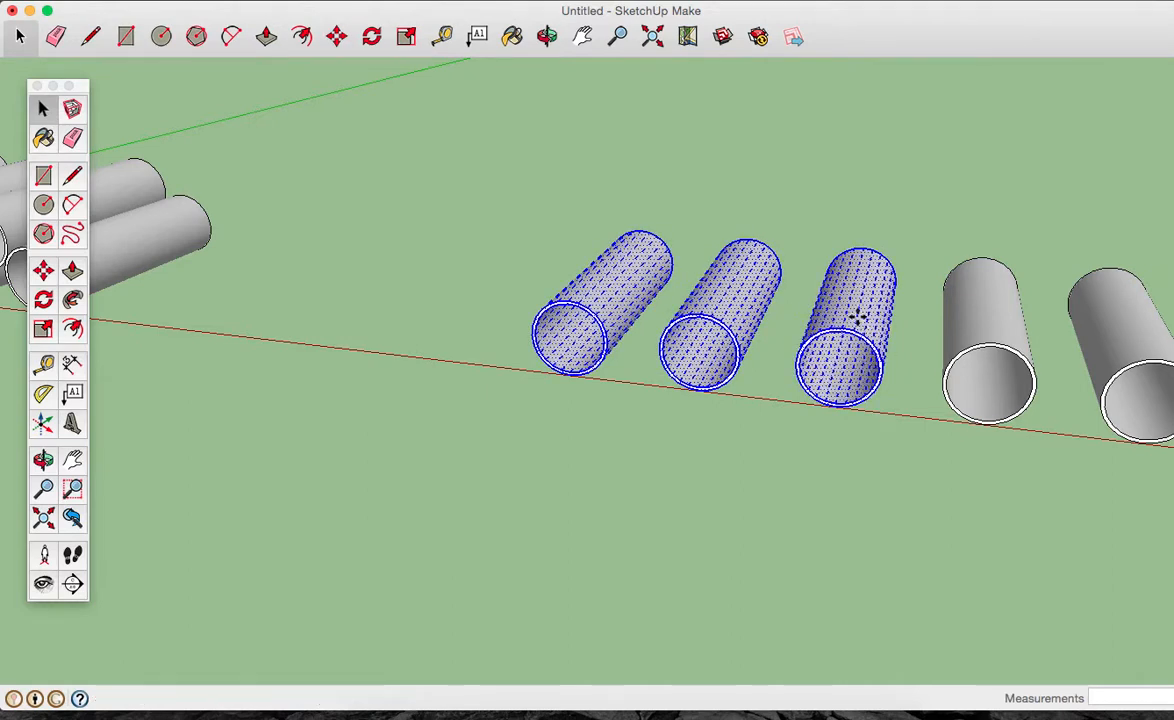
key("m")
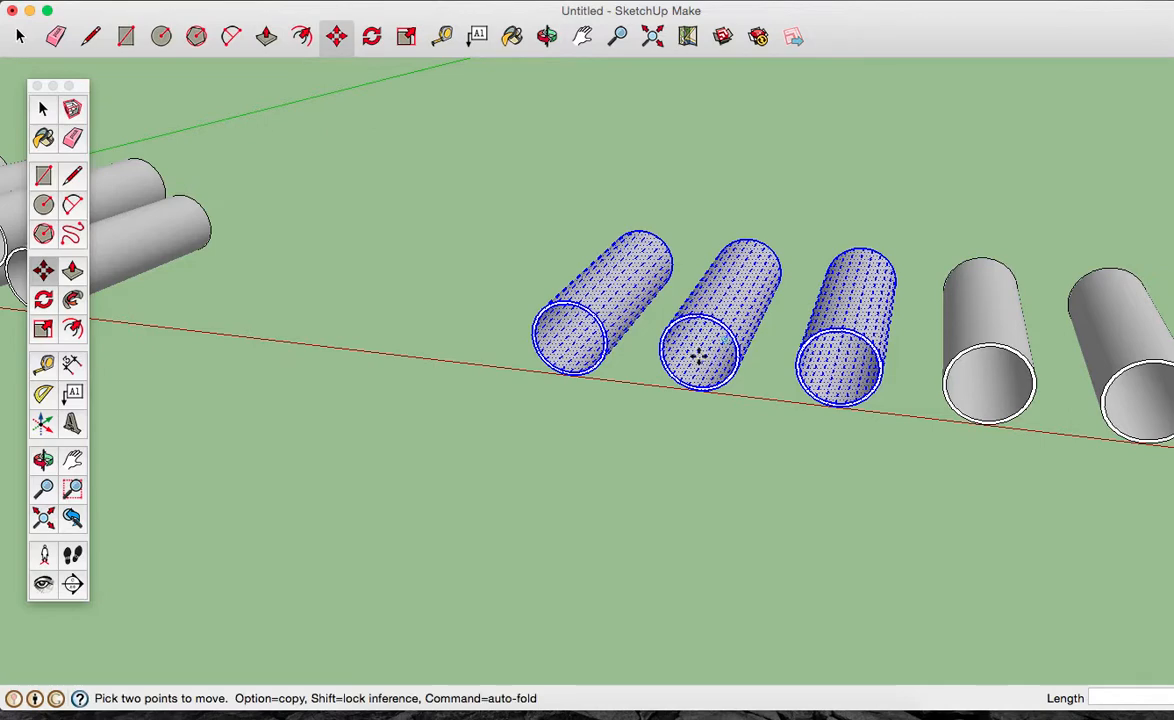
left_click(567, 370)
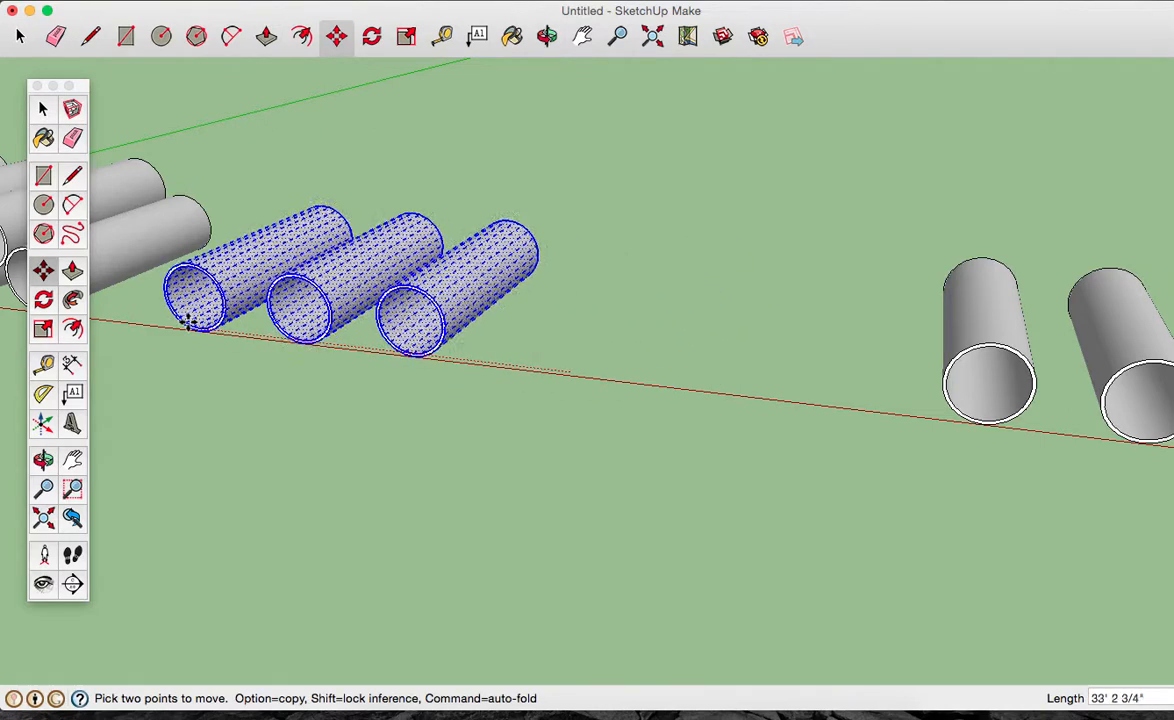
left_click(150, 314)
Raise the three pipes beside the stack about 9' along the blue axis, above the height of the second layer.
key("o")
left_click_drag(139, 349, 817, 373)
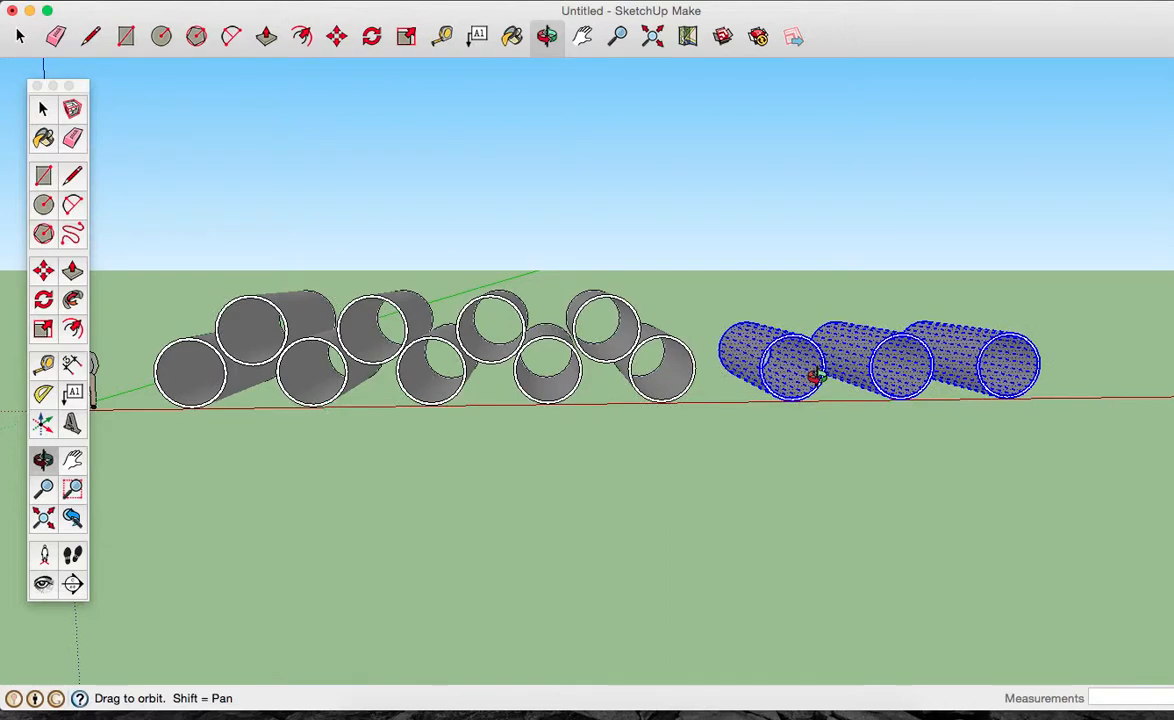
left_click_drag(745, 468, 691, 505)
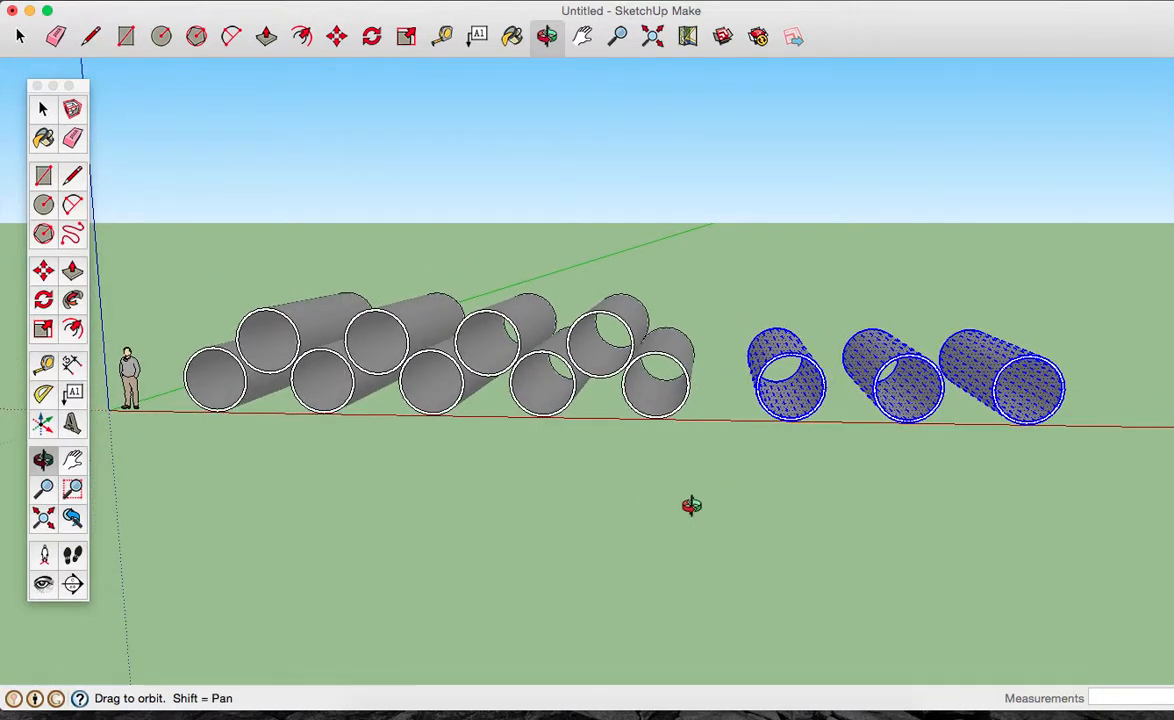
key("m")
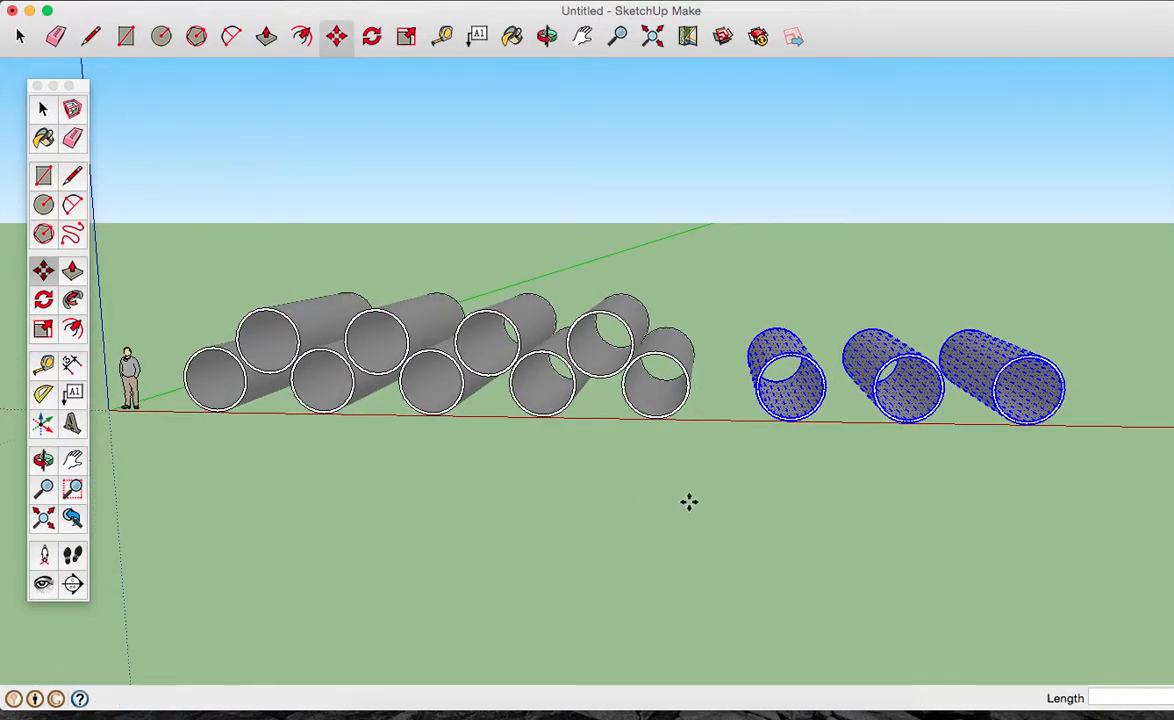
left_click(790, 420)
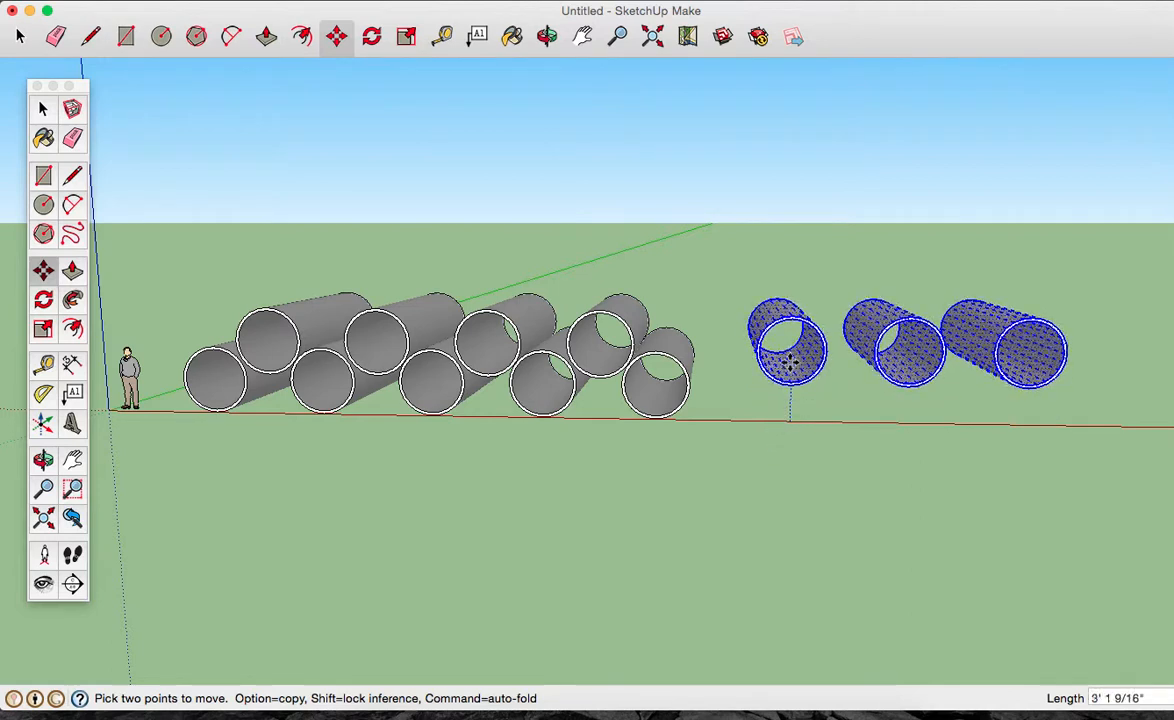
left_click(790, 311)
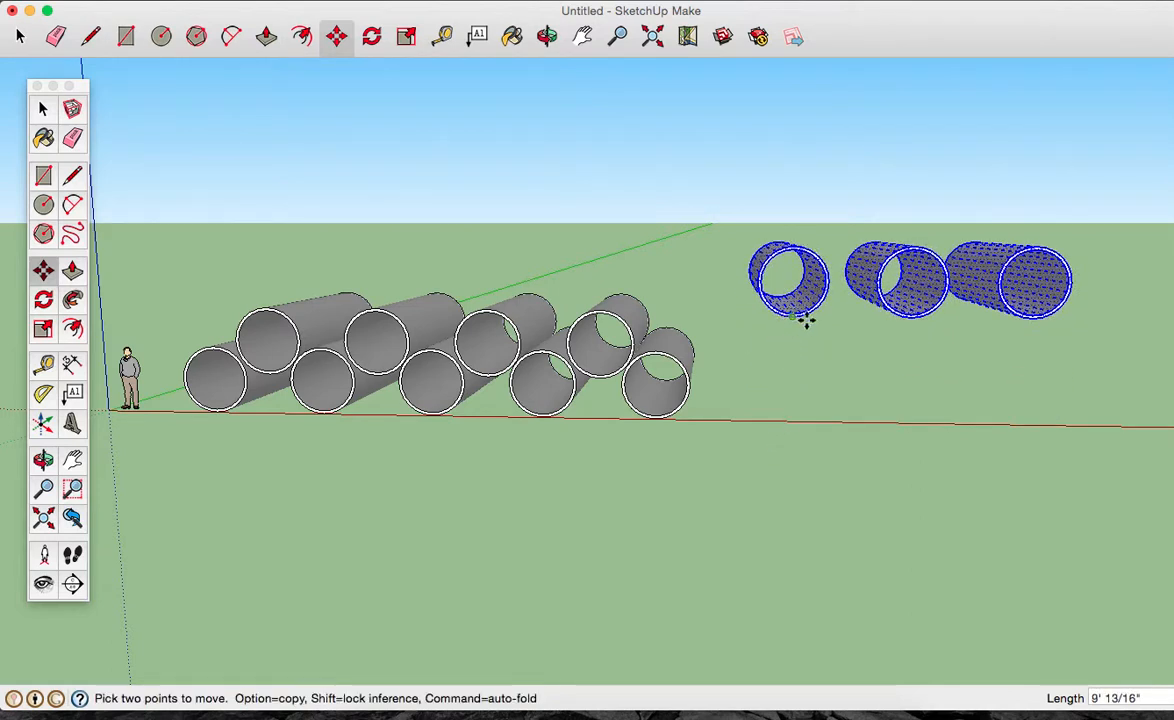
Move the three raised pipes about 40' along the red axis over the stack, and shift them about 1' 5" more to centre them.
left_click(757, 314)
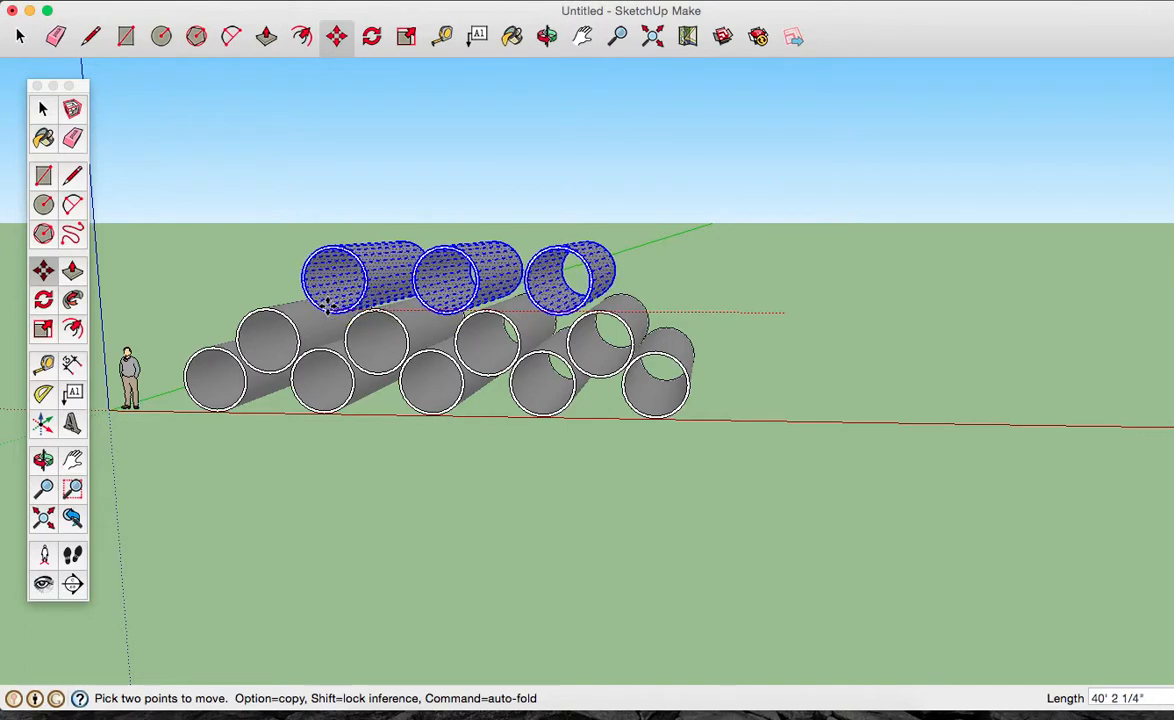
middle_click_drag(328, 305, 405, 263)
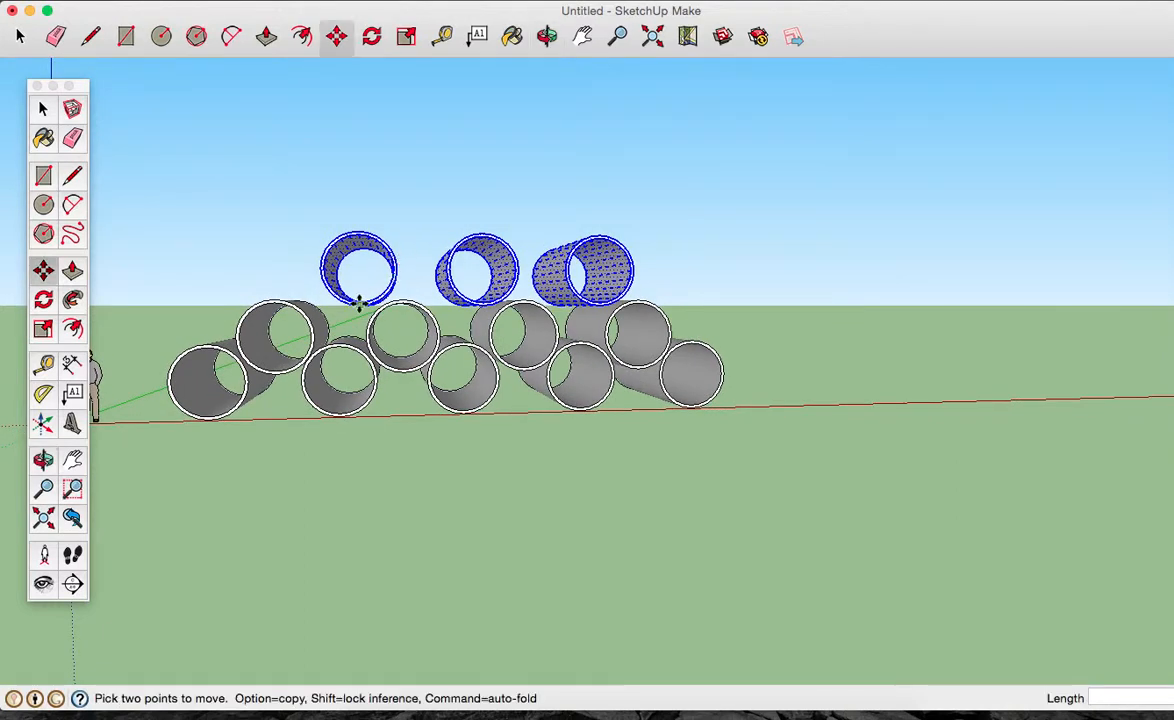
left_click(358, 305)
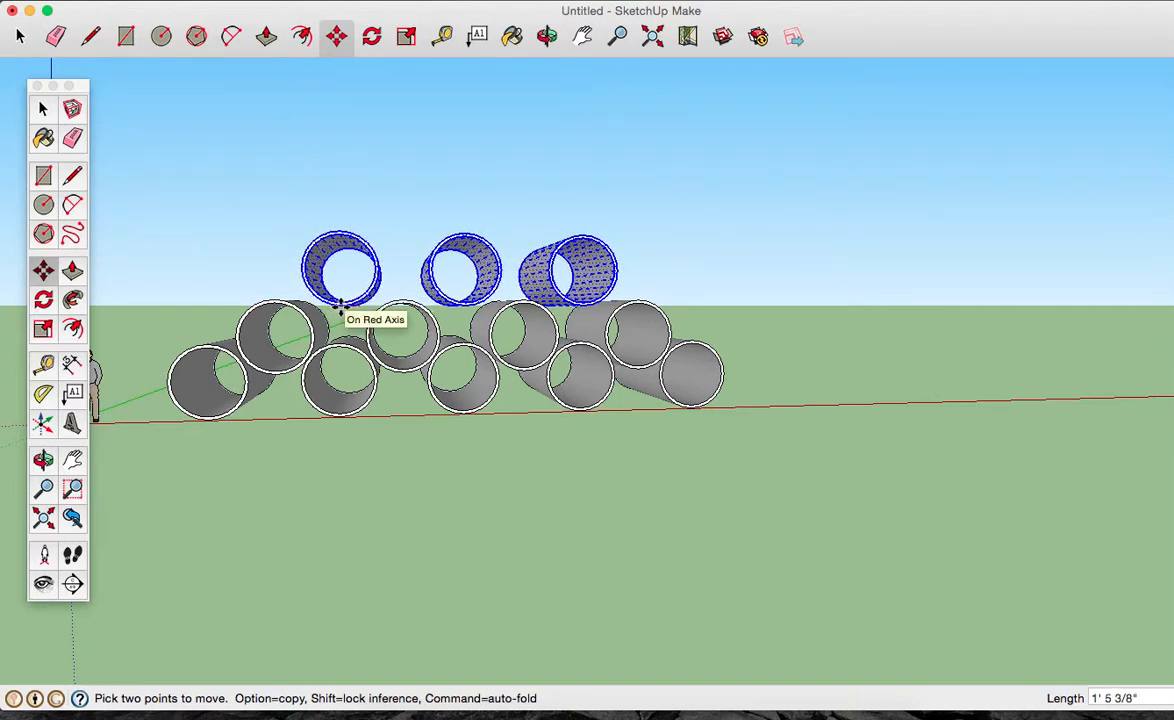
Lower the three top pipes about 1' 6" along the blue axis into the gaps of the second layer.
key("o")
left_click_drag(438, 323, 369, 320)
key("m")
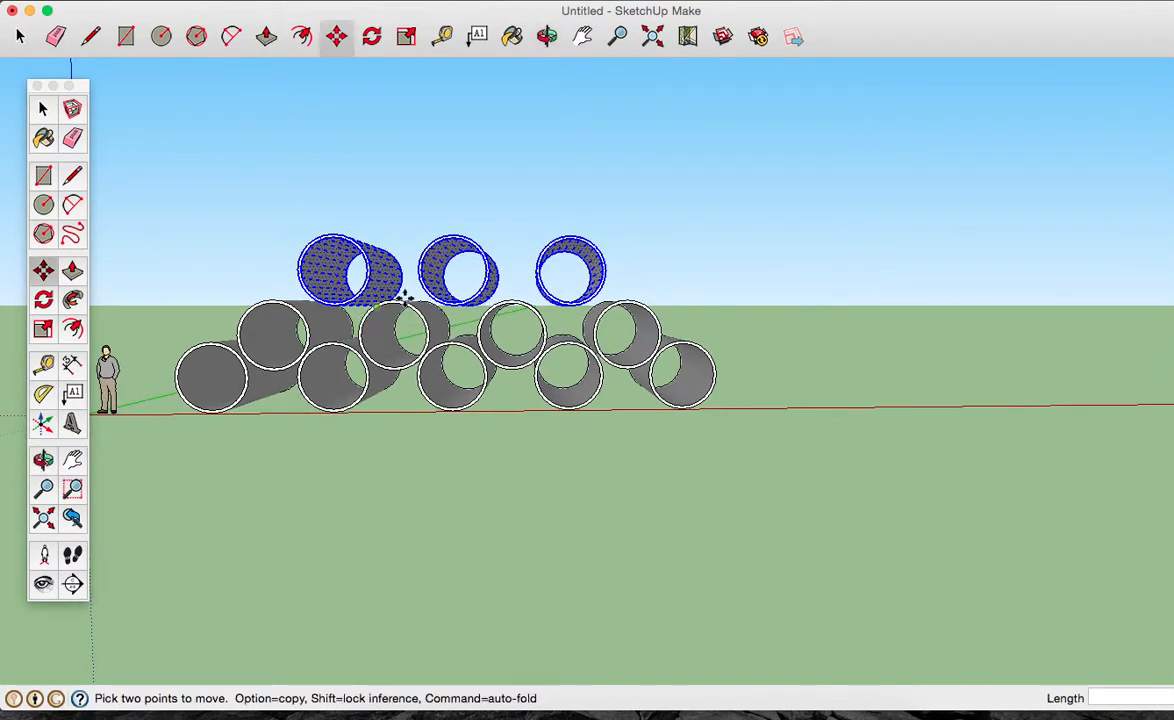
left_click(453, 305)
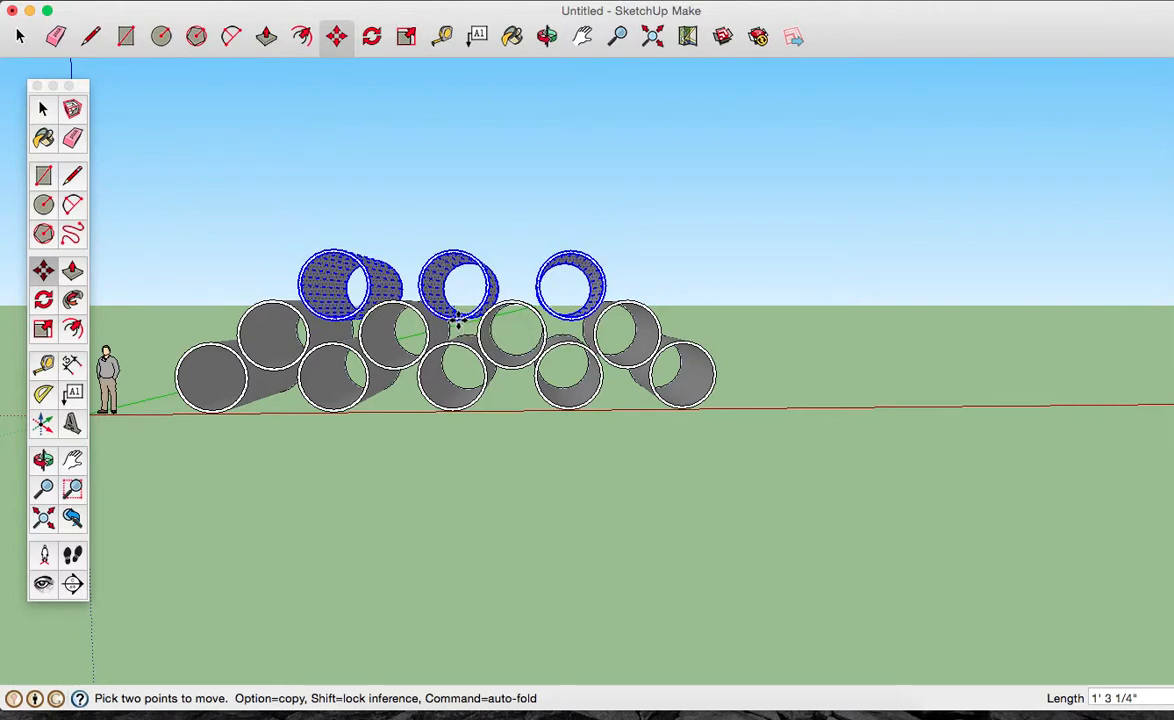
left_click(458, 327)
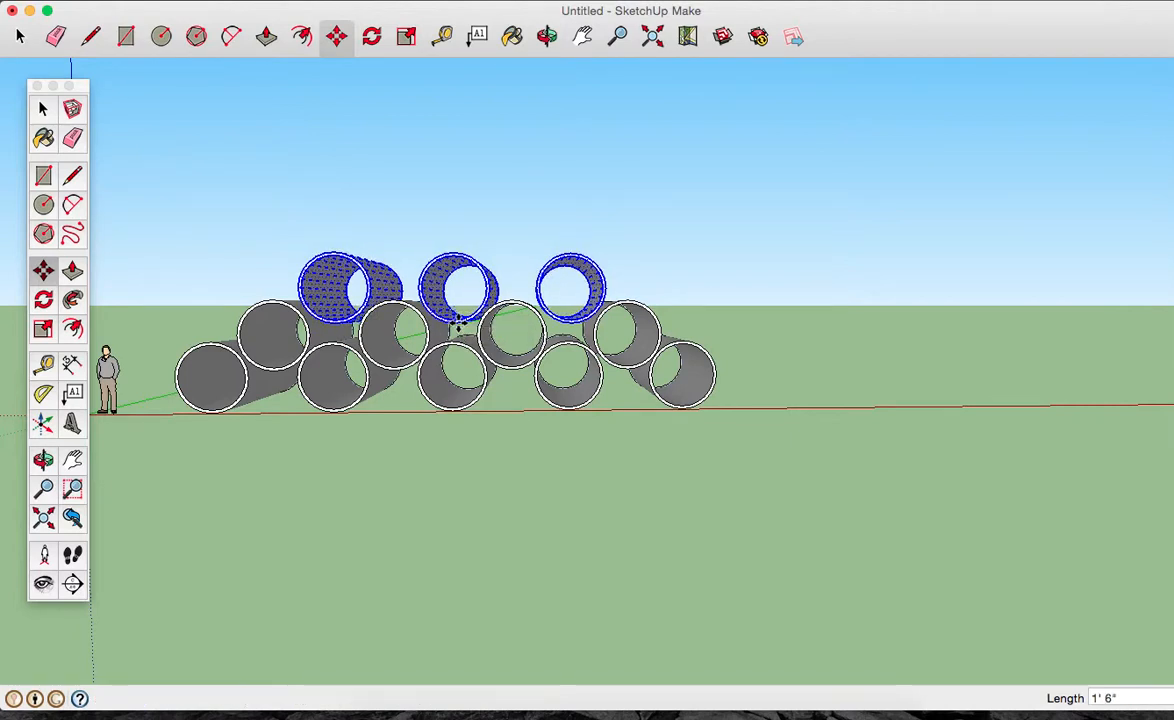
Lower the three top pipes by another 3" along the blue axis and deselect them.
key("o")
left_click_drag(453, 328, 493, 316)
key("m")
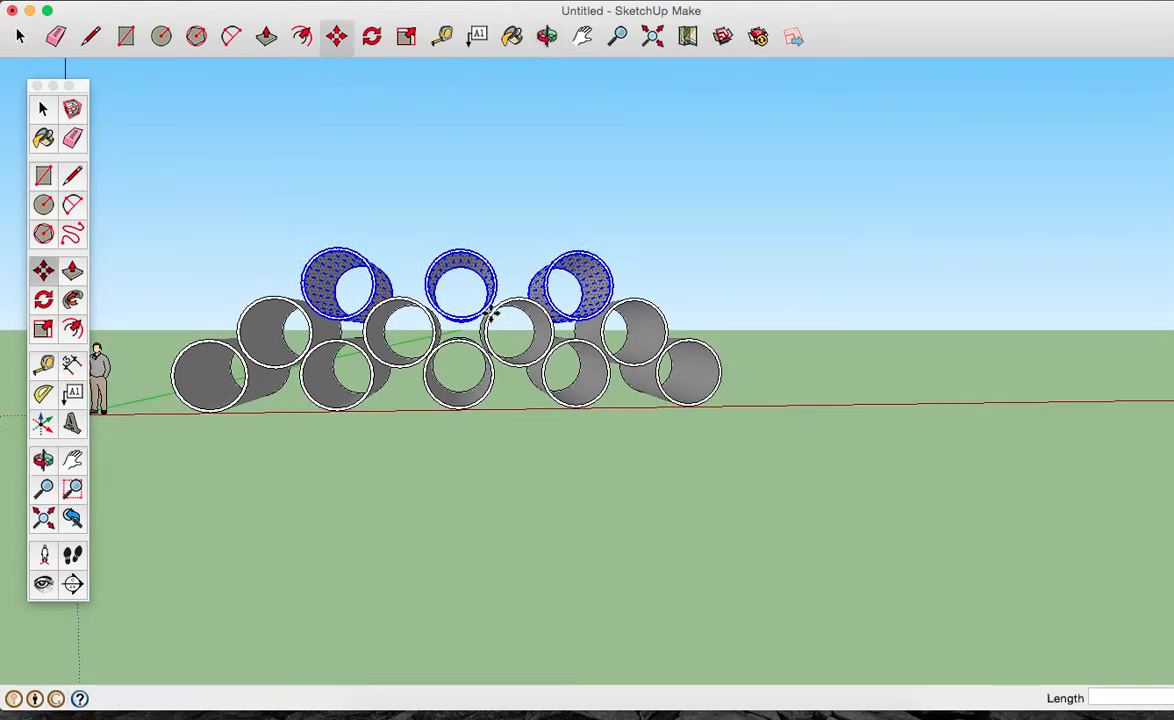
left_click(452, 314)
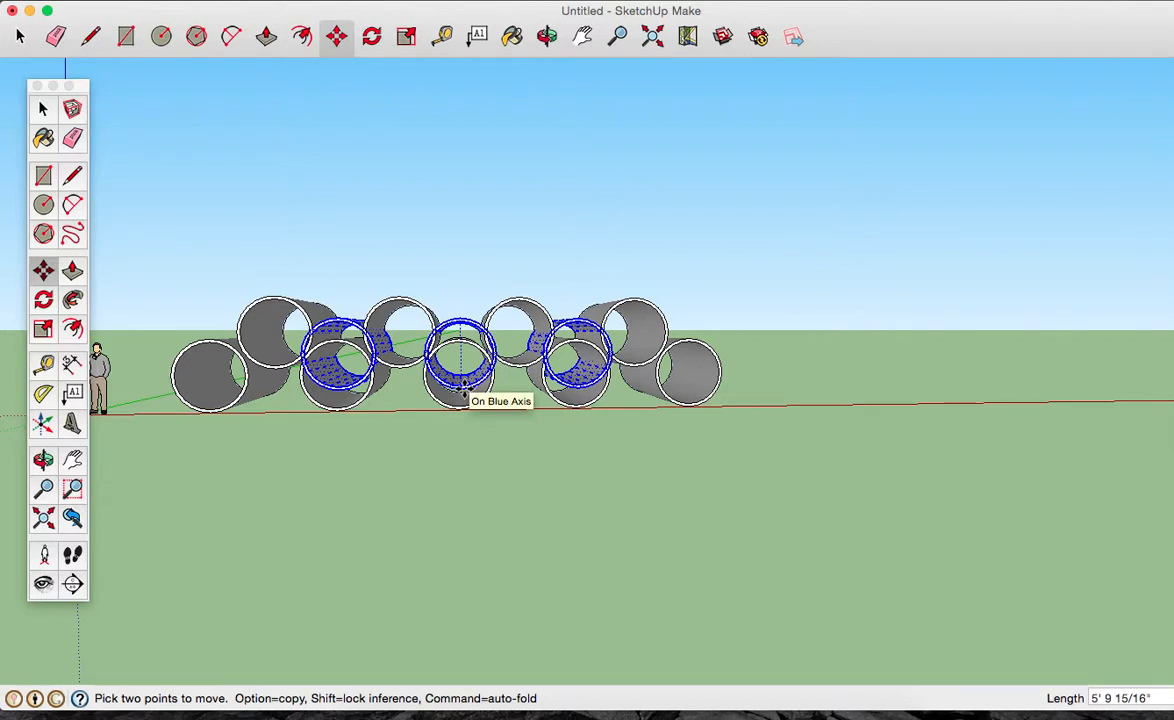
type("3")
key("Return")
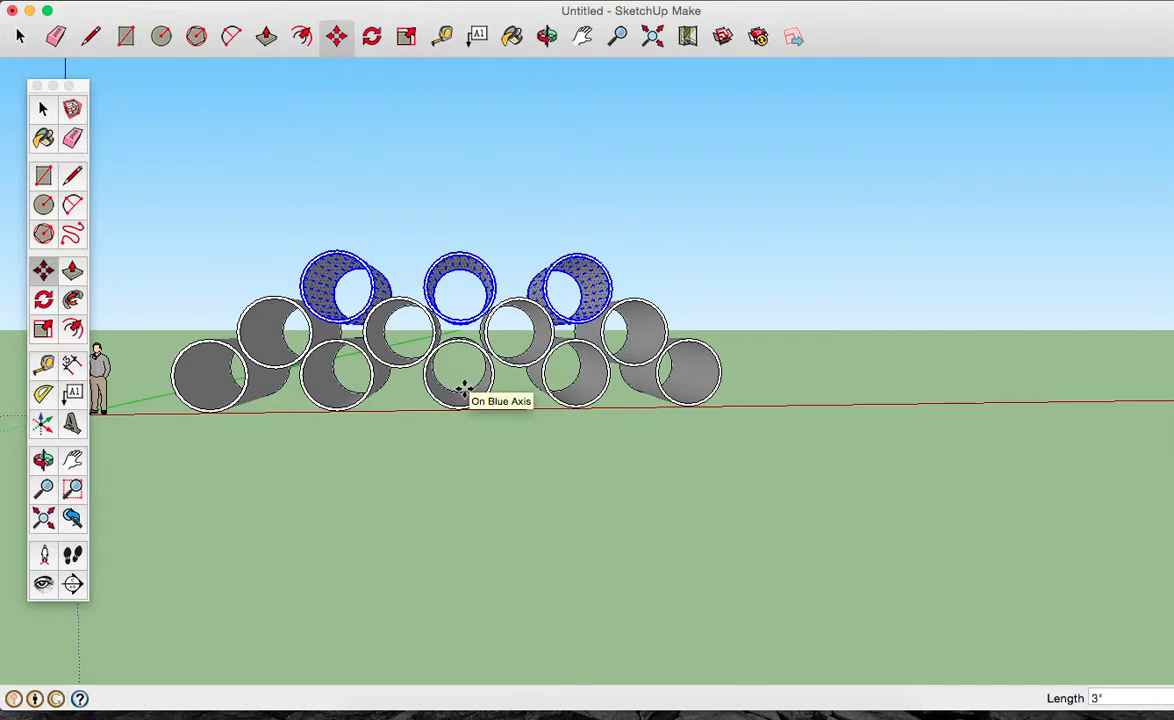
key("o")
left_click_drag(472, 346, 604, 507)
key("m")
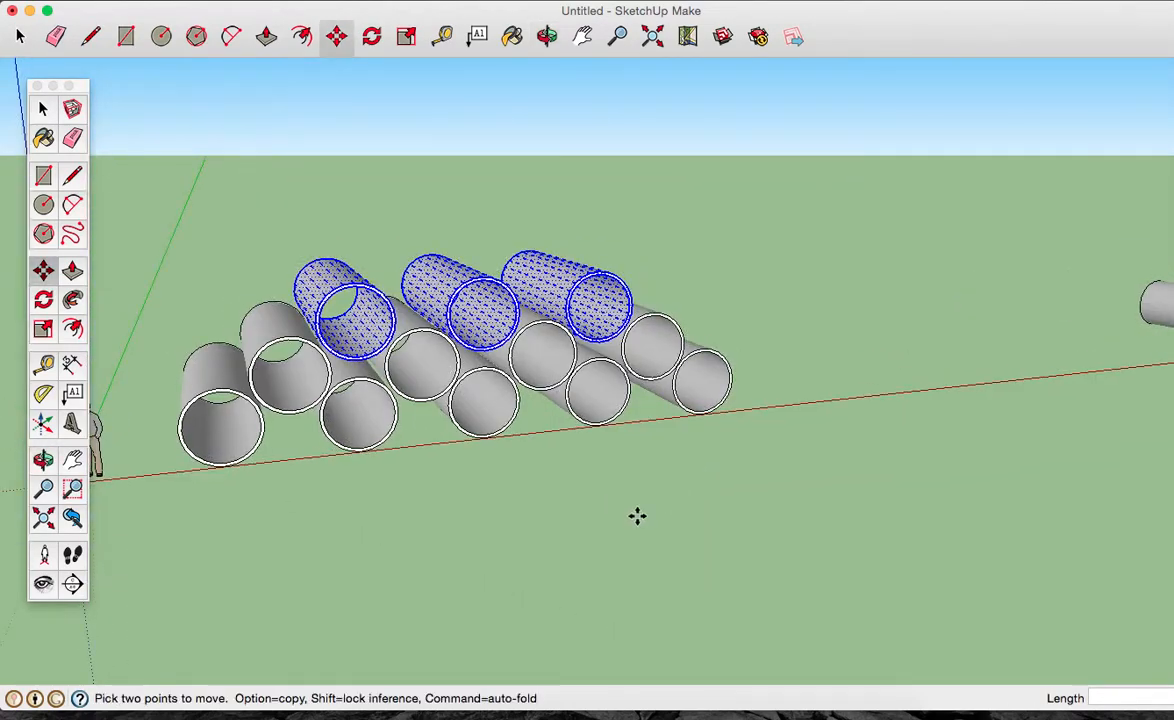
key("space")
left_click(474, 499)
Move the two pipes of the distant row nearest the stack about 48' along the red axis, bringing them closer to it.
scroll(474, 499, "down", 3)
scroll(474, 499, "up", 1)
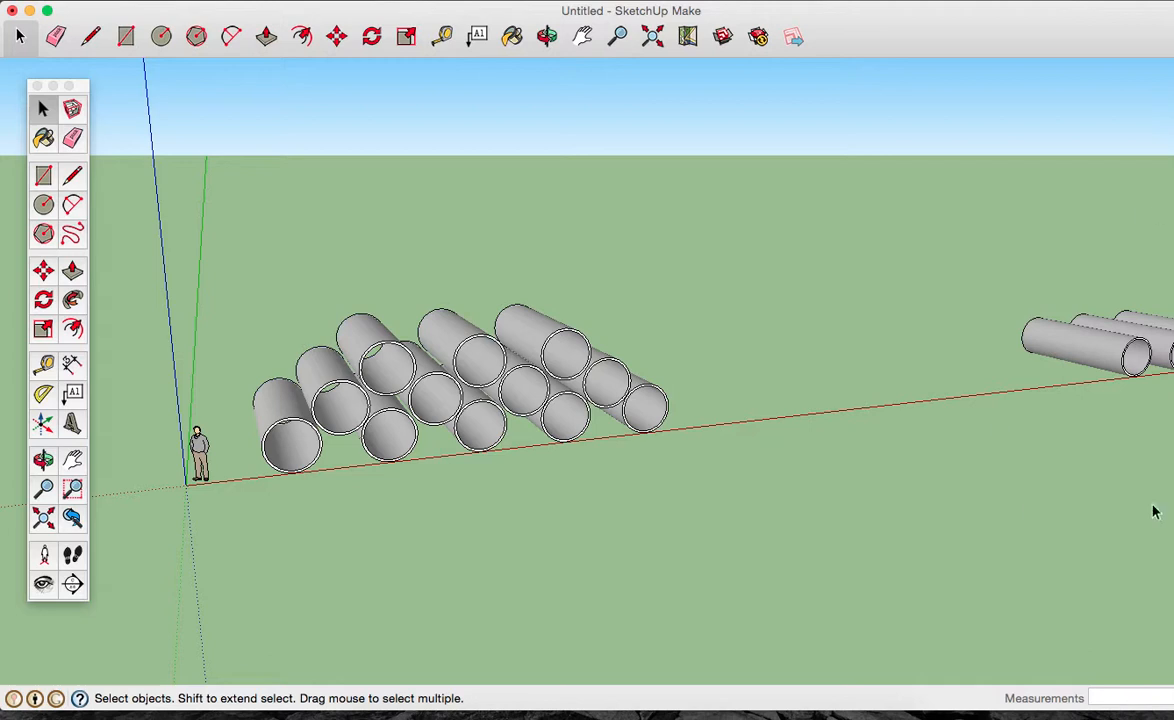
left_click_drag(944, 223, 1172, 392)
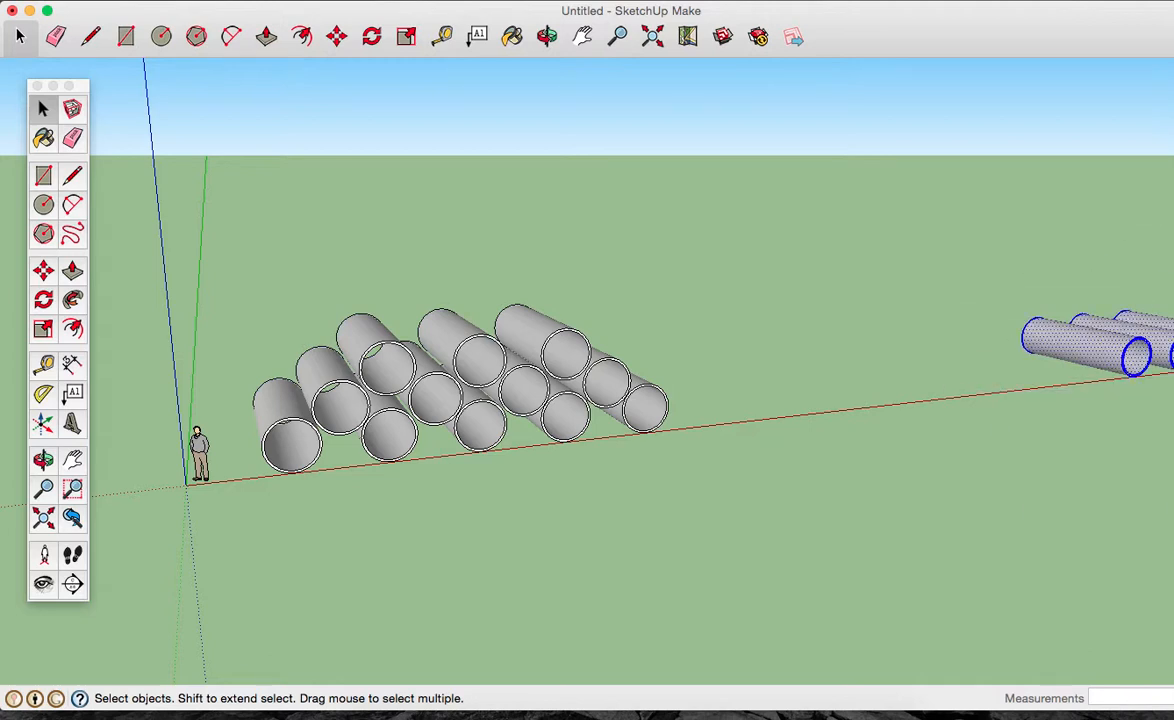
left_click(1094, 411)
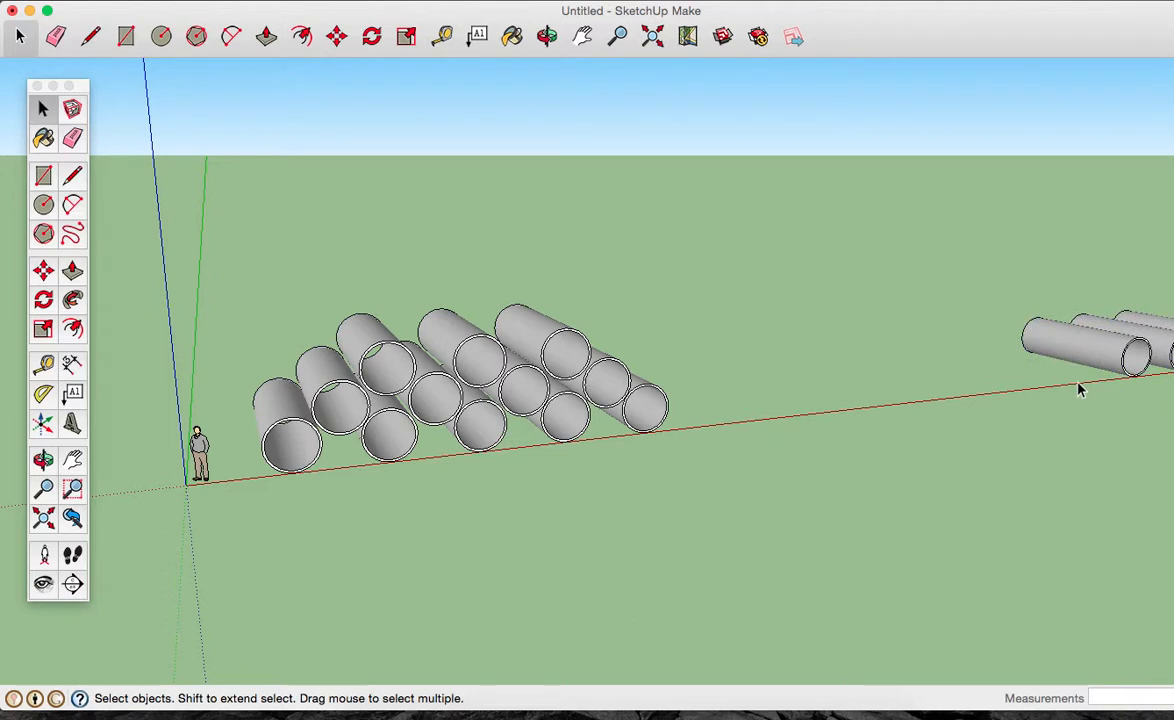
left_click(1080, 344)
left_click(1120, 325, "shift")
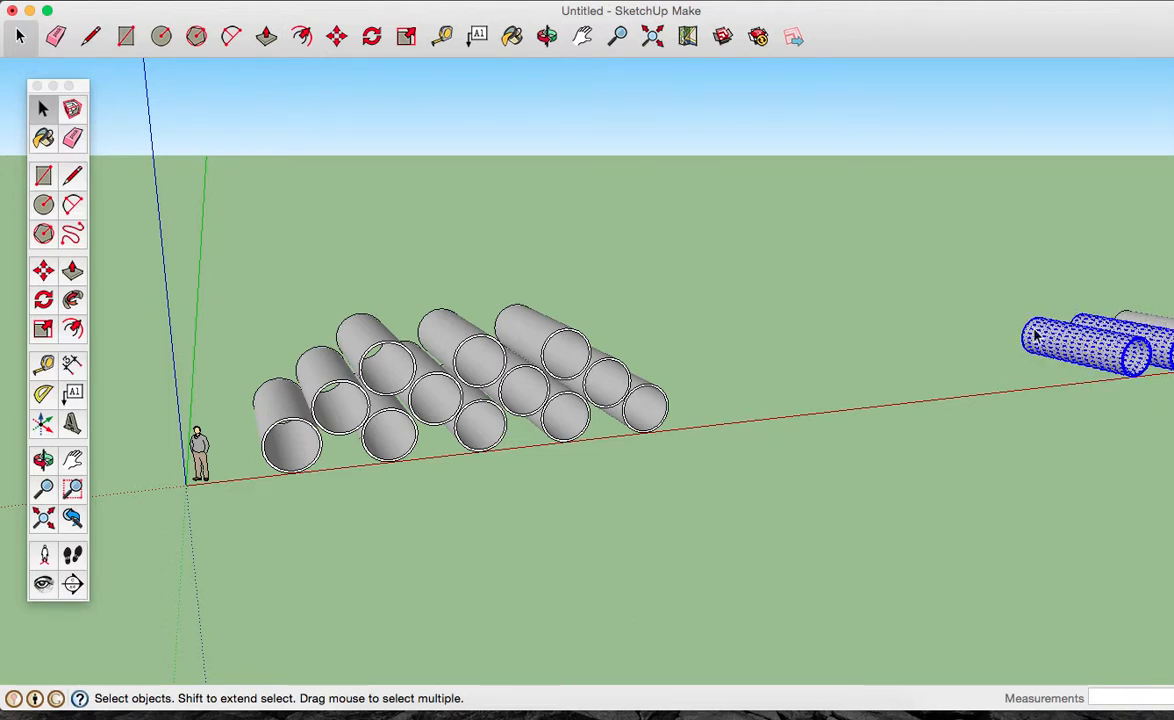
key("m")
left_click(1069, 372)
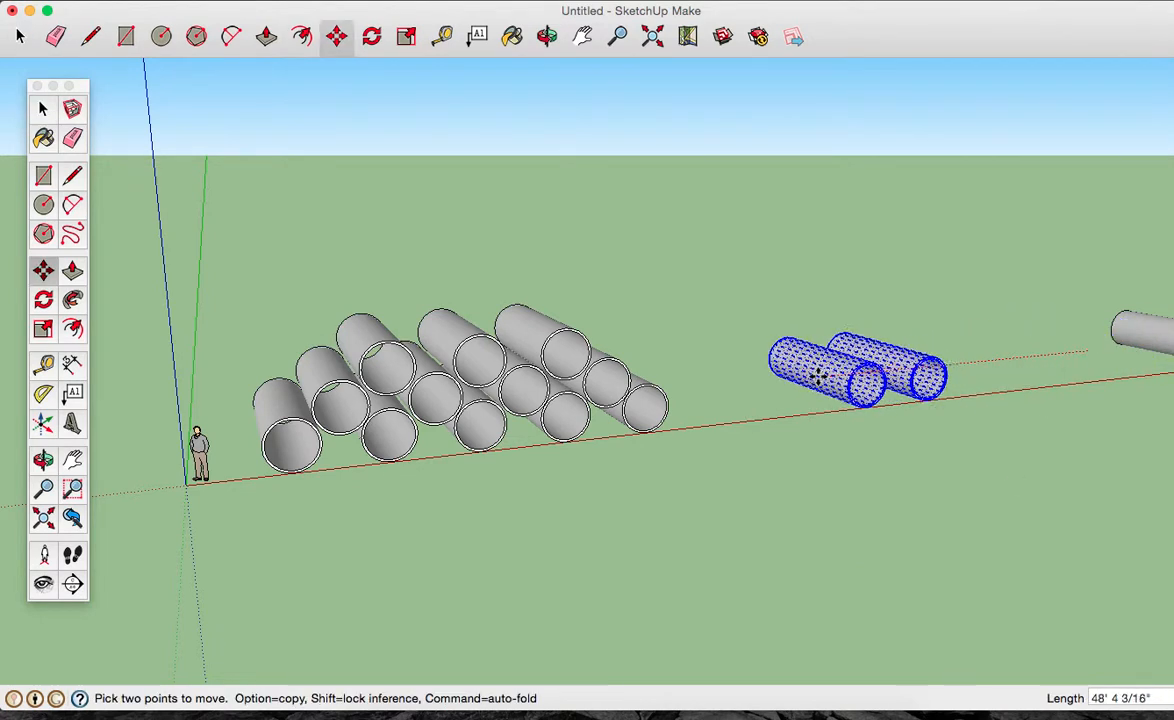
left_click(818, 375)
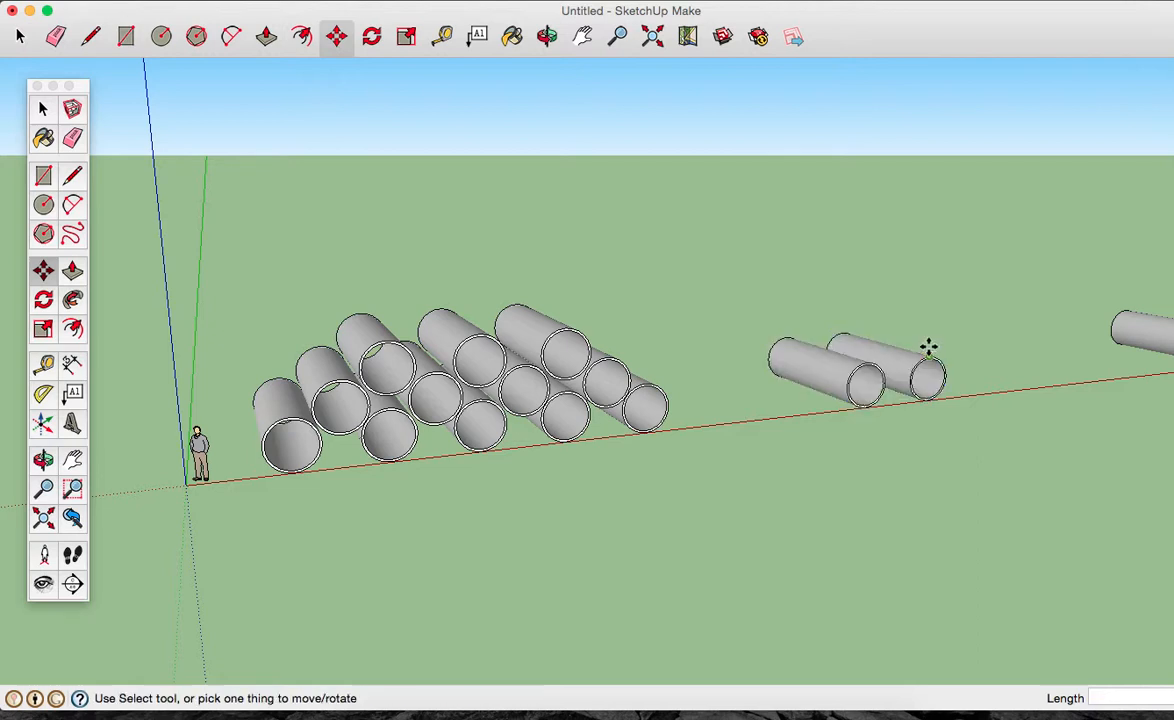
Select the single remaining pipe at the far end of the red axis.
scroll(1047, 320, "down", 2)
scroll(1047, 320, "up", 1)
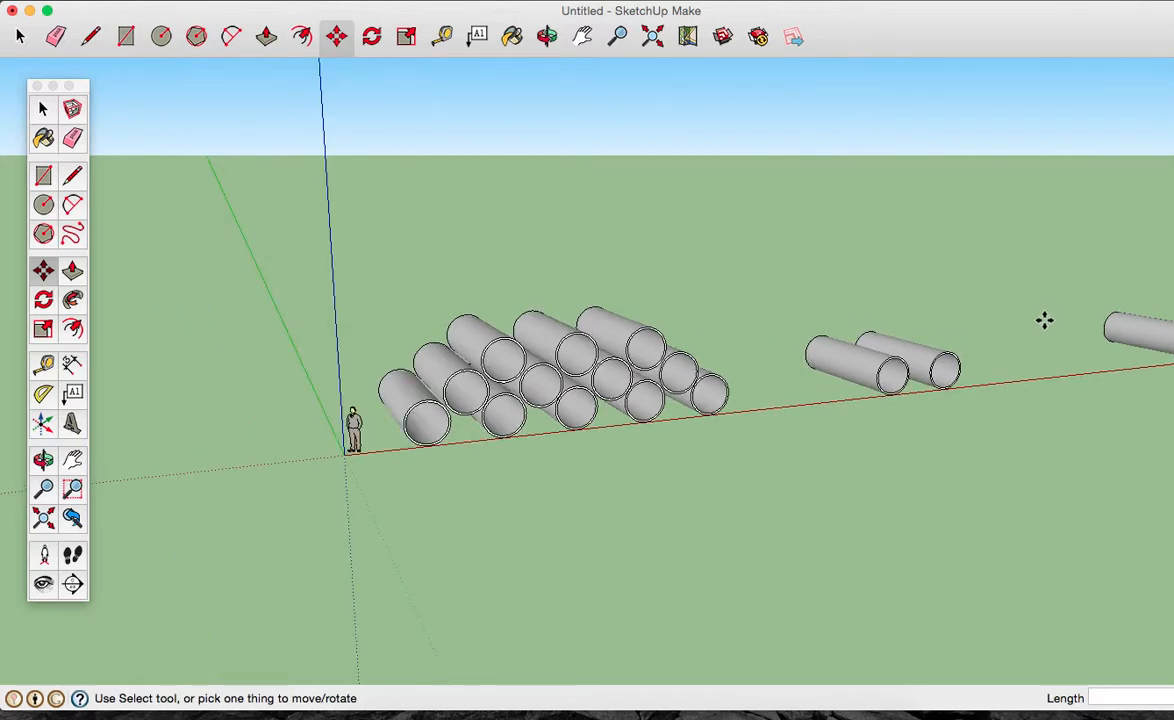
key("o")
left_click_drag(1094, 294, 927, 405)
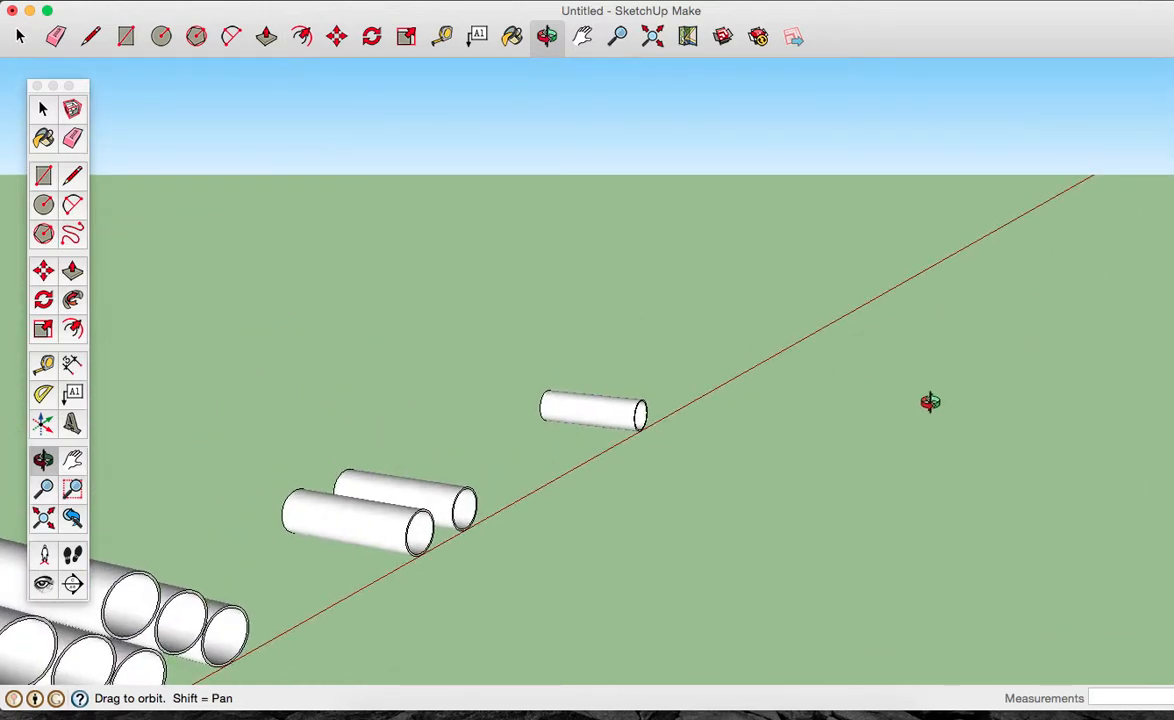
left_click(42, 108)
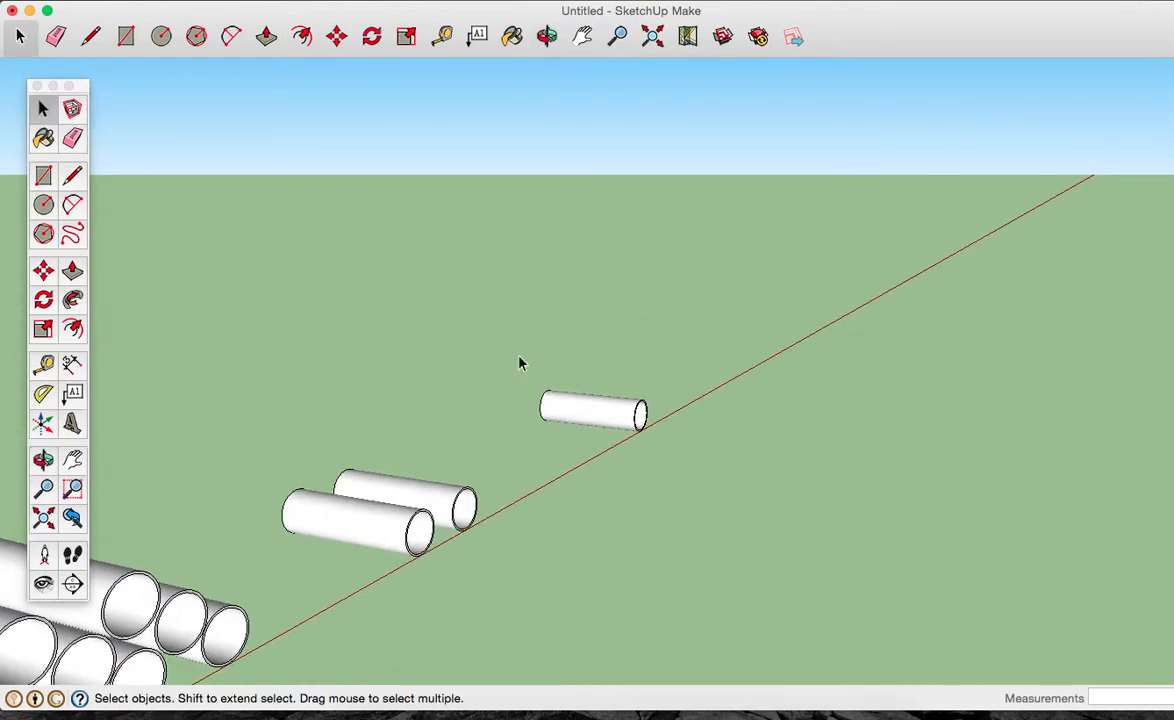
triple_click(612, 424)
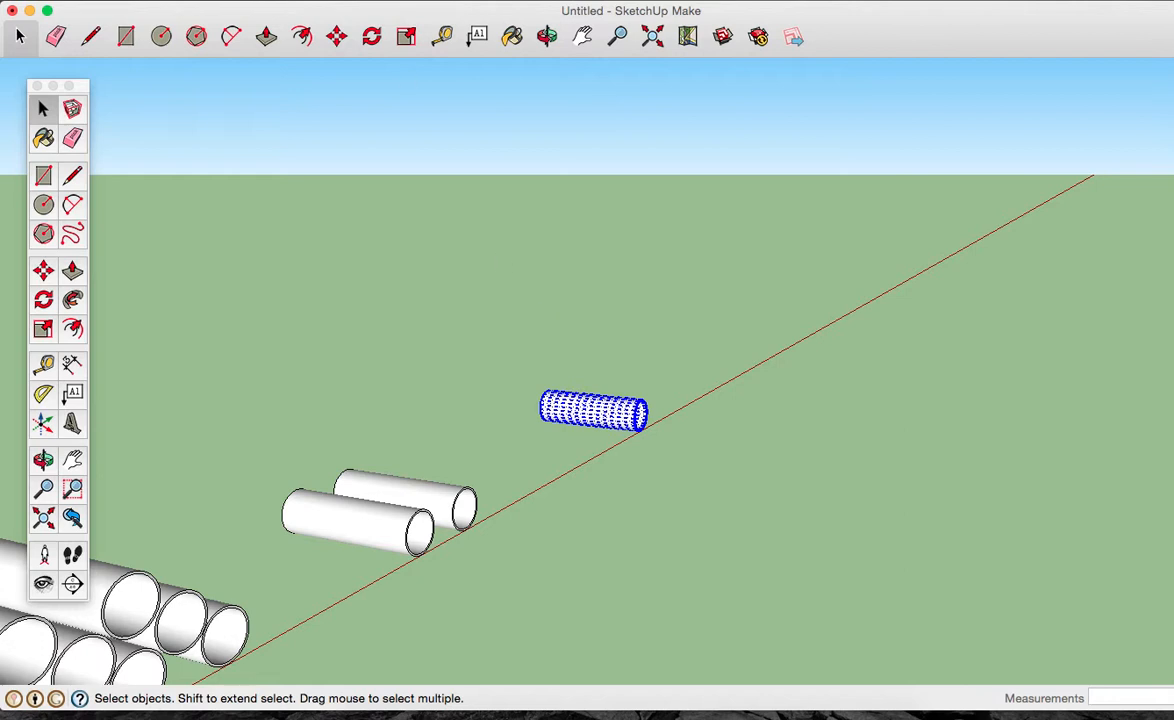
left_click(372, 37)
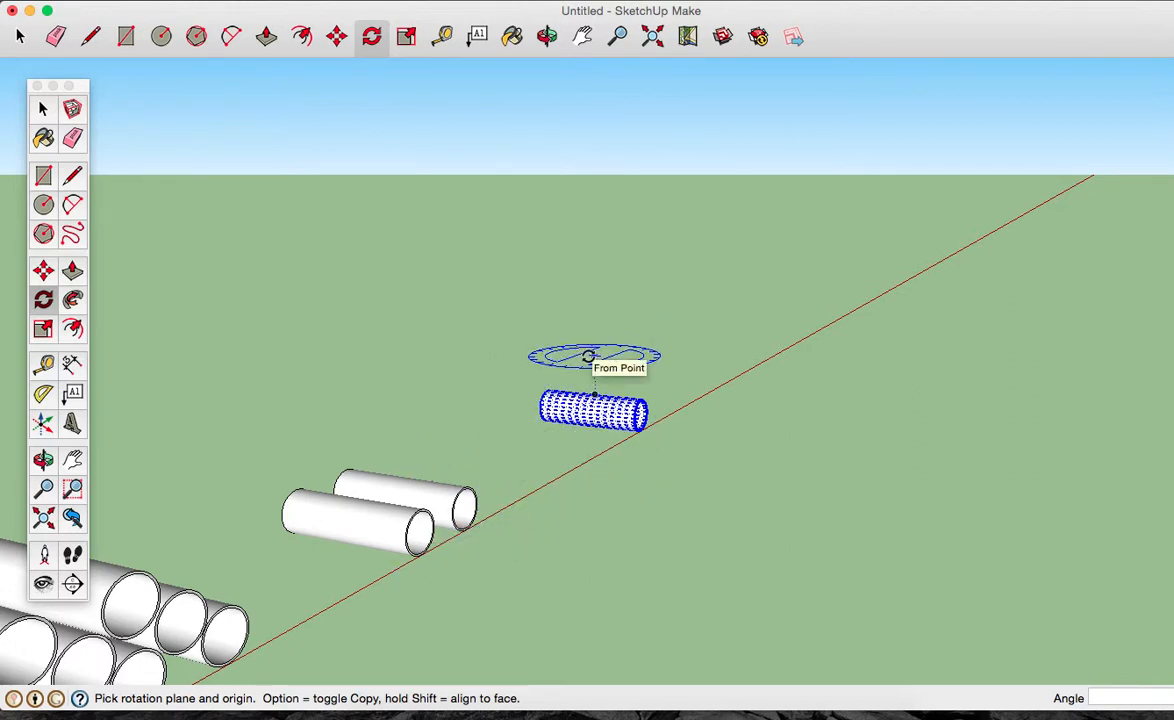
left_click(590, 356)
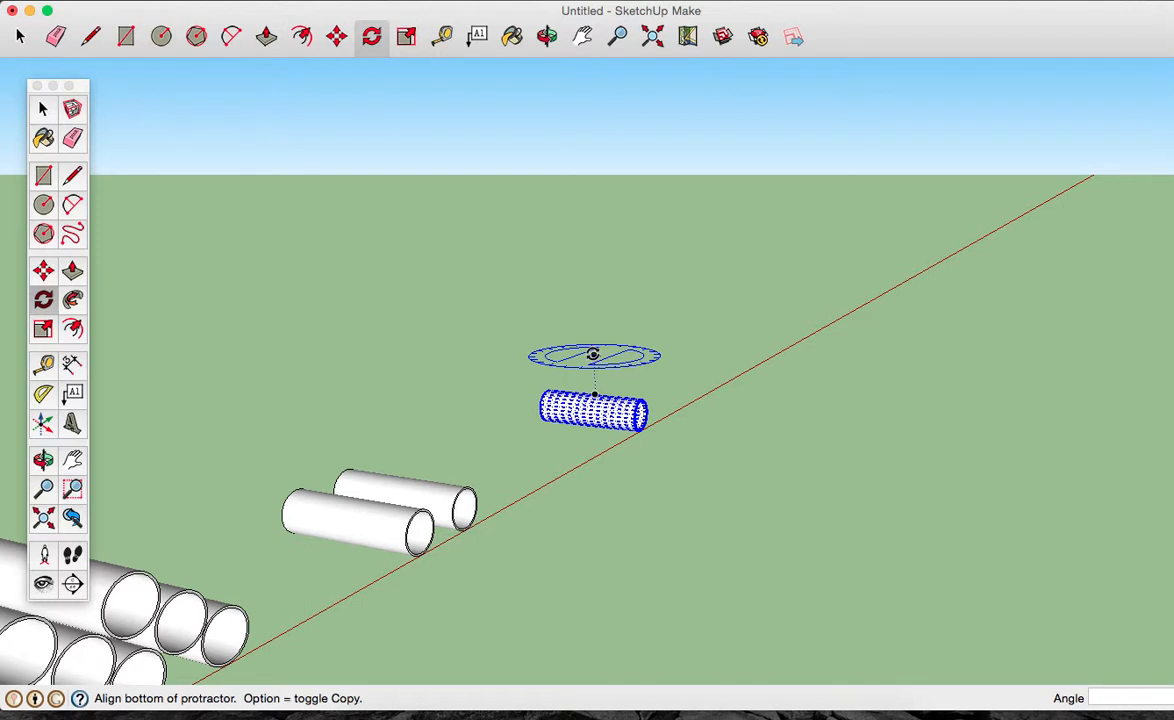
left_click(594, 357)
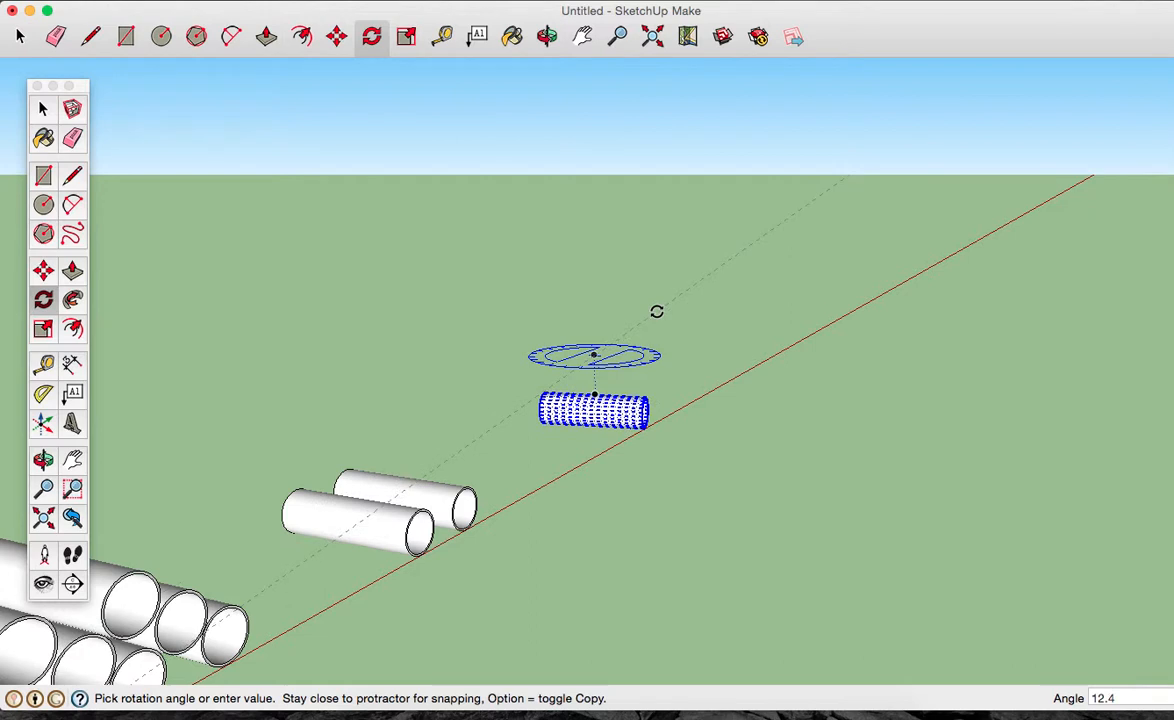
key("Escape")
key("Escape")
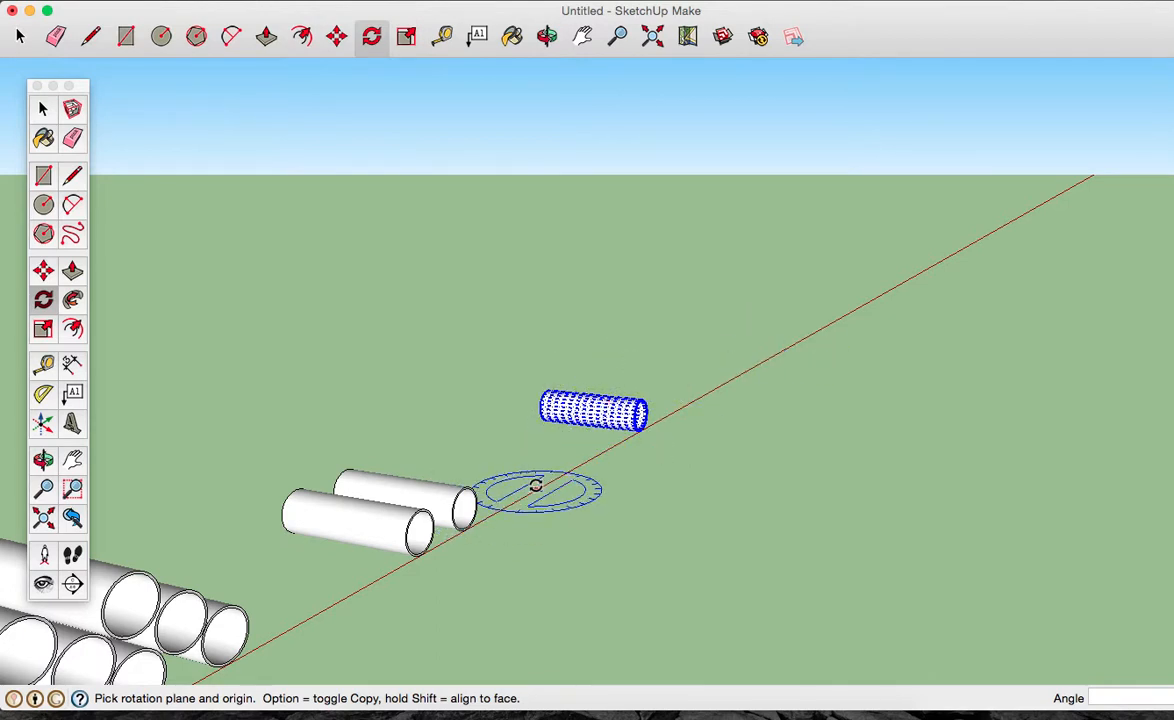
Try to rotate the lone far pipe about the green axis, from a centre near its front end and a baseline along the red axis.
key("o")
left_click_drag(639, 495, 230, 540)
left_click_drag(627, 480, 700, 380)
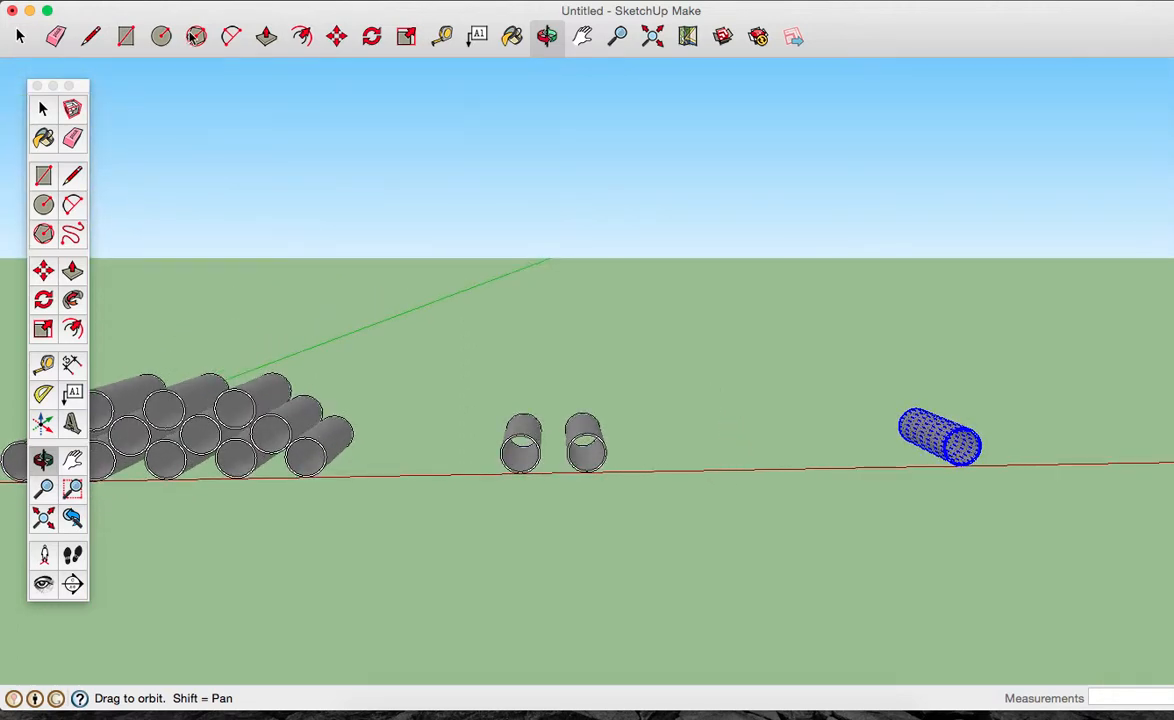
left_click(301, 36)
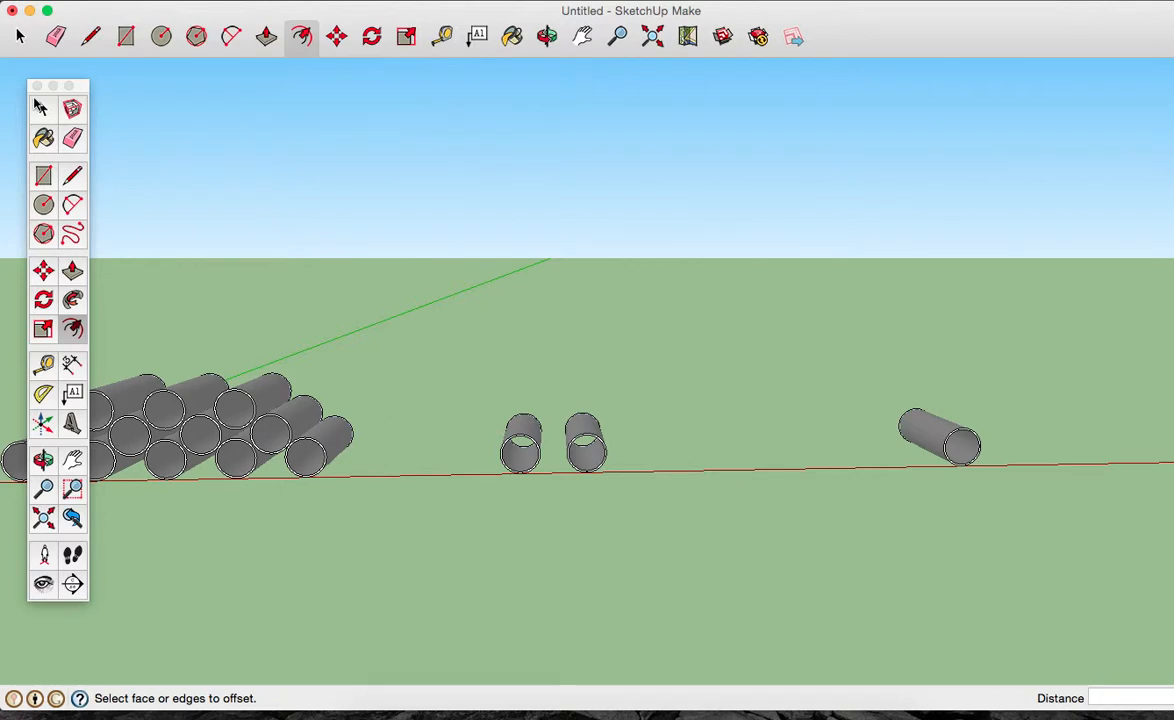
left_click(41, 108)
left_click(935, 442)
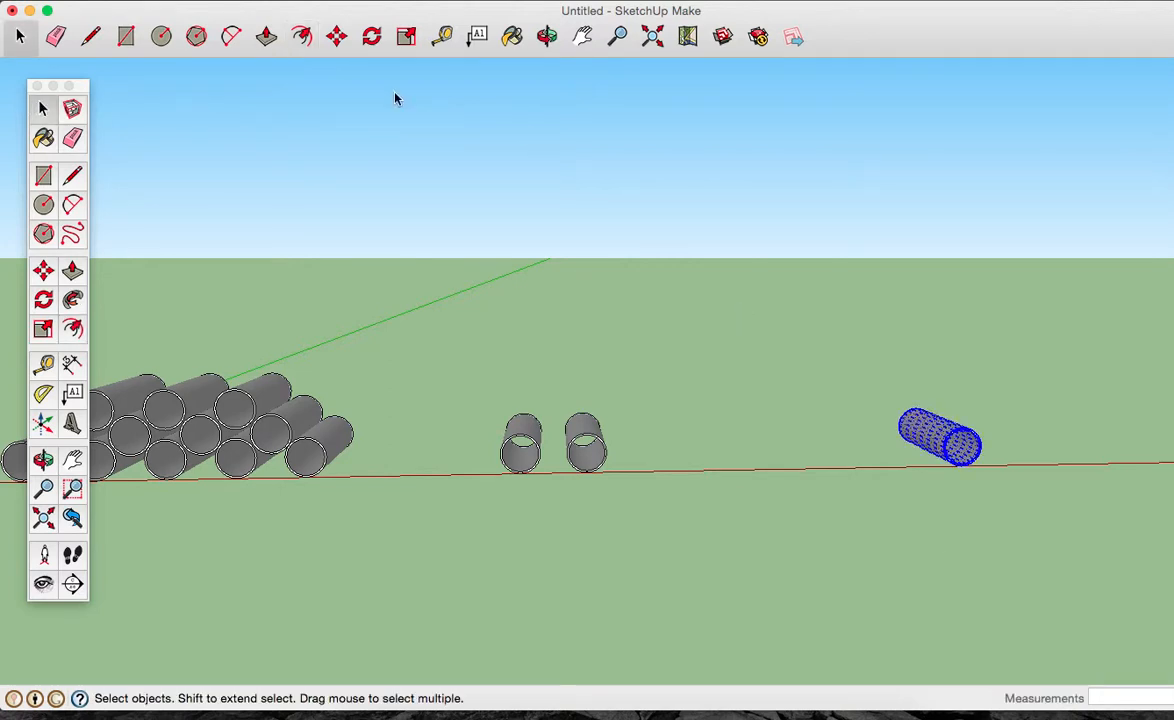
left_click(371, 36)
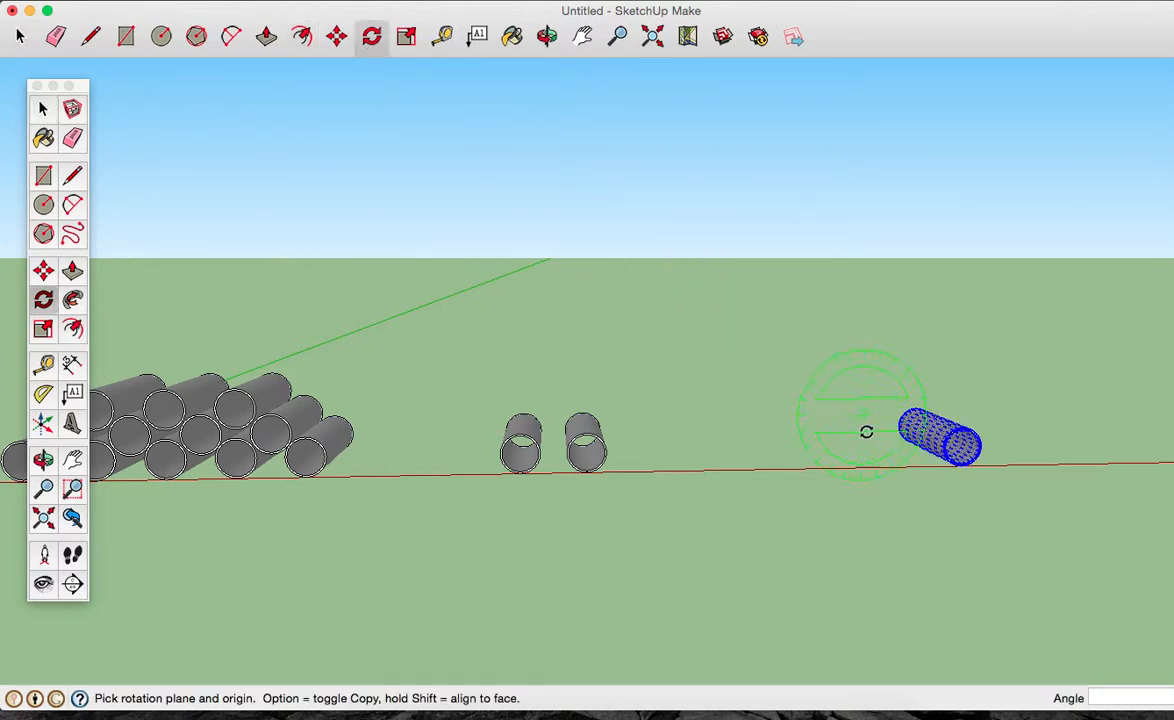
left_click(983, 480)
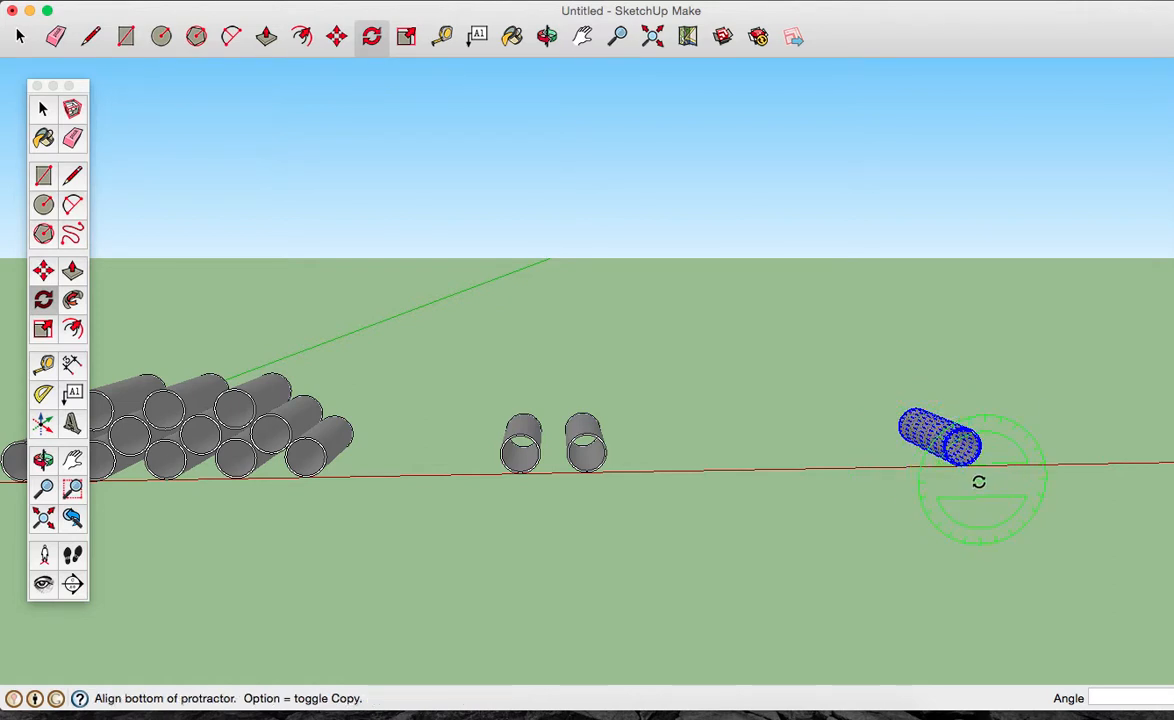
left_click(925, 495)
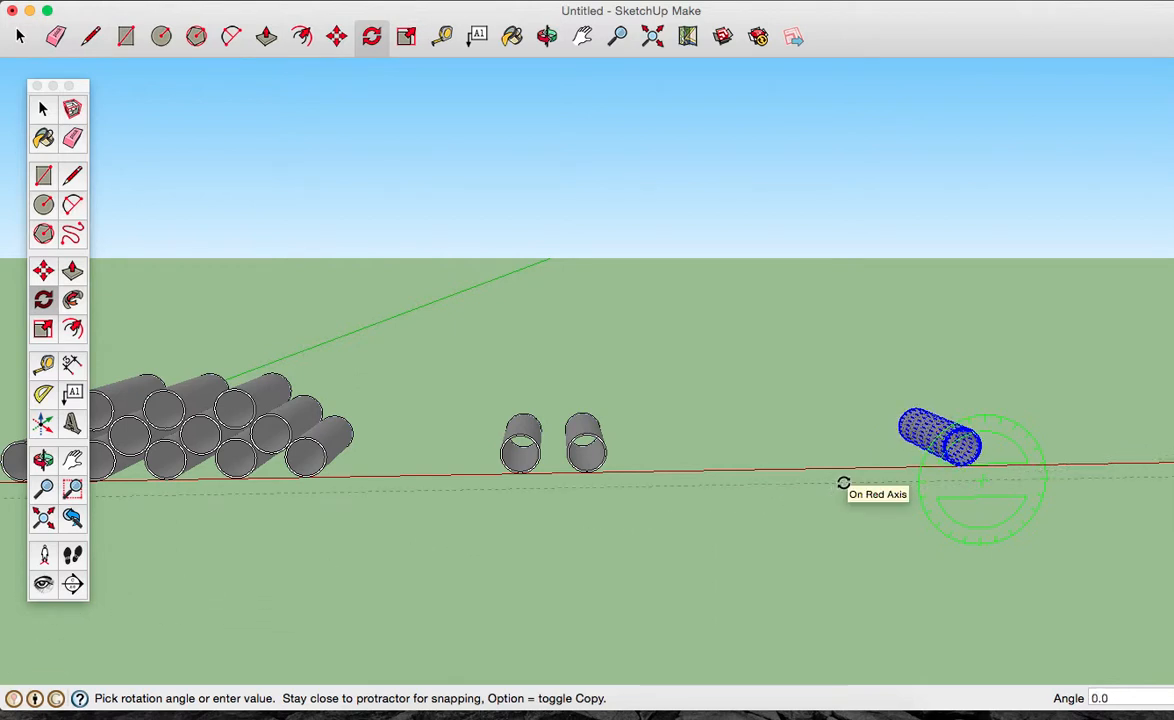
left_click(843, 483)
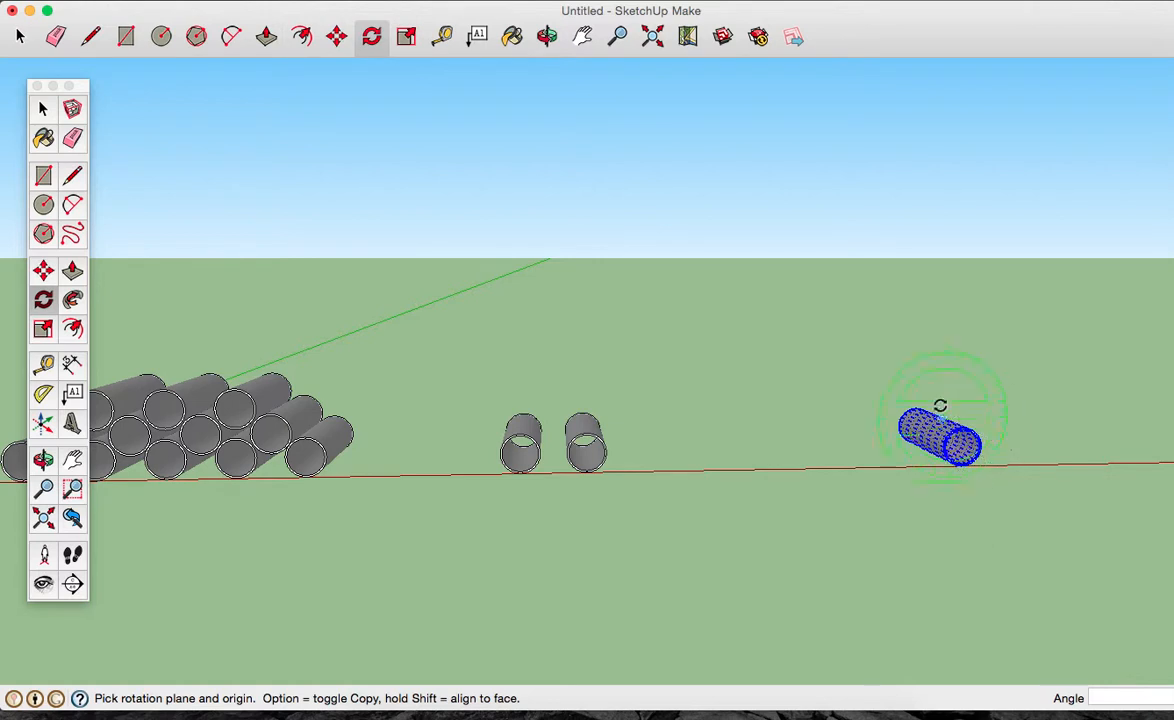
Try to rotate the selected lone far pipe about the red axis, from a centre just above the middle of the pipe.
key("o")
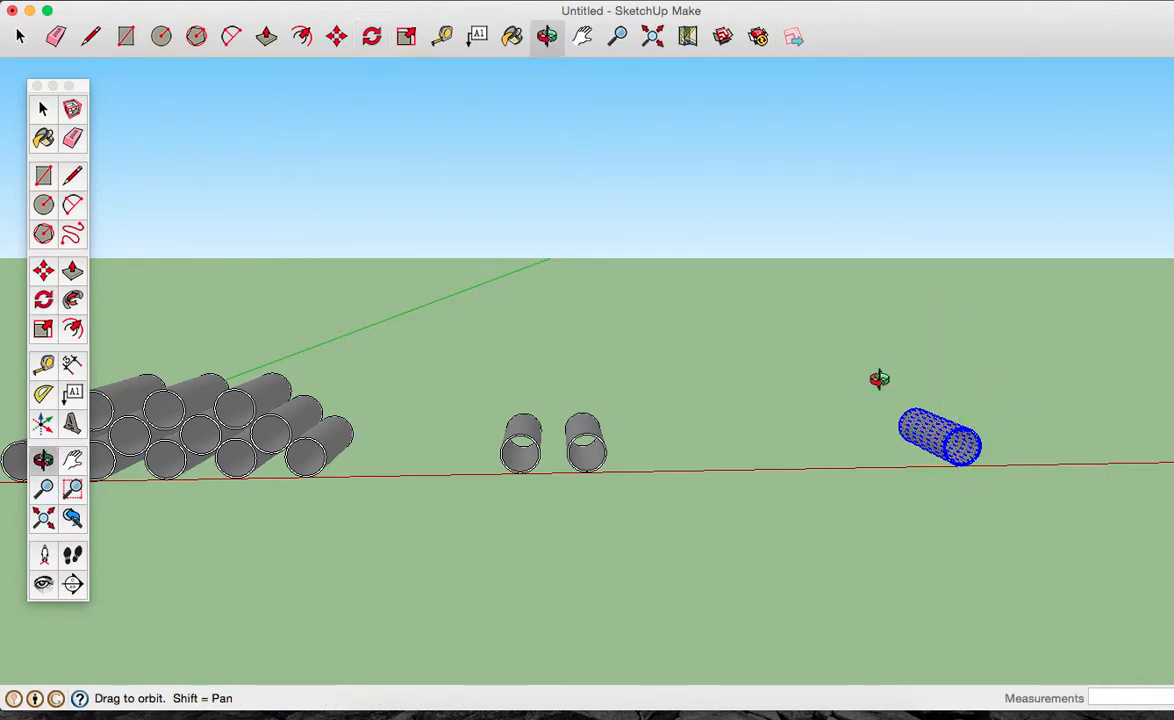
left_click_drag(857, 367, 1069, 484)
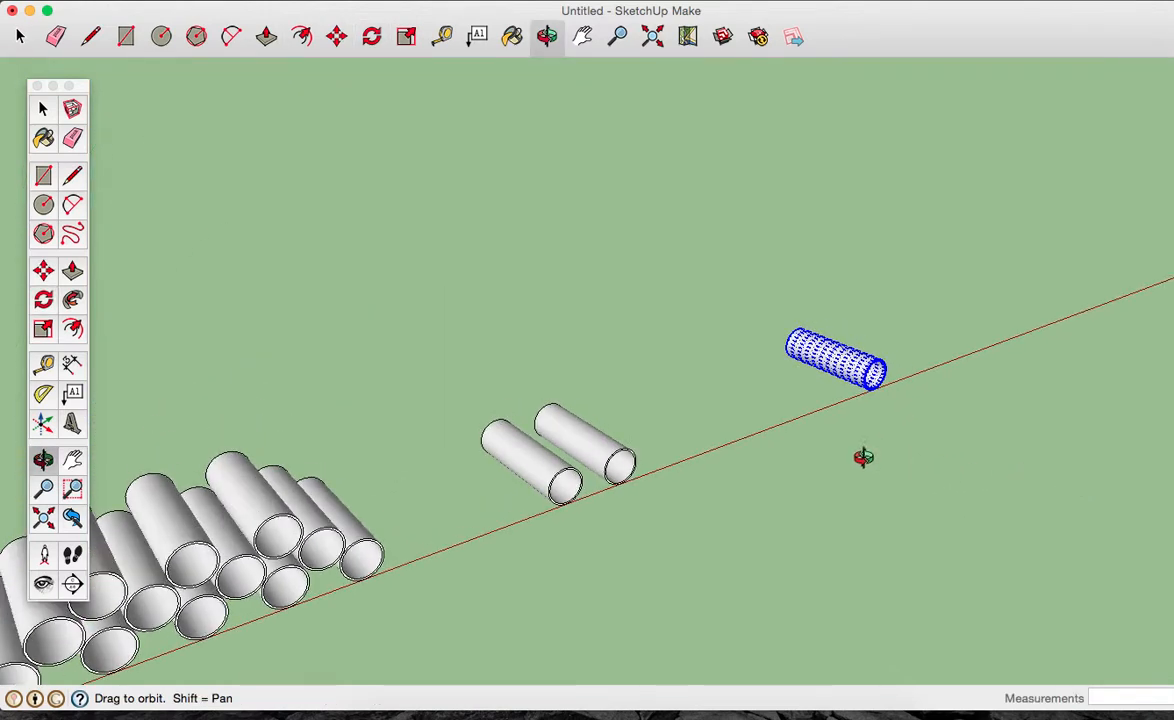
left_click_drag(844, 445, 888, 417)
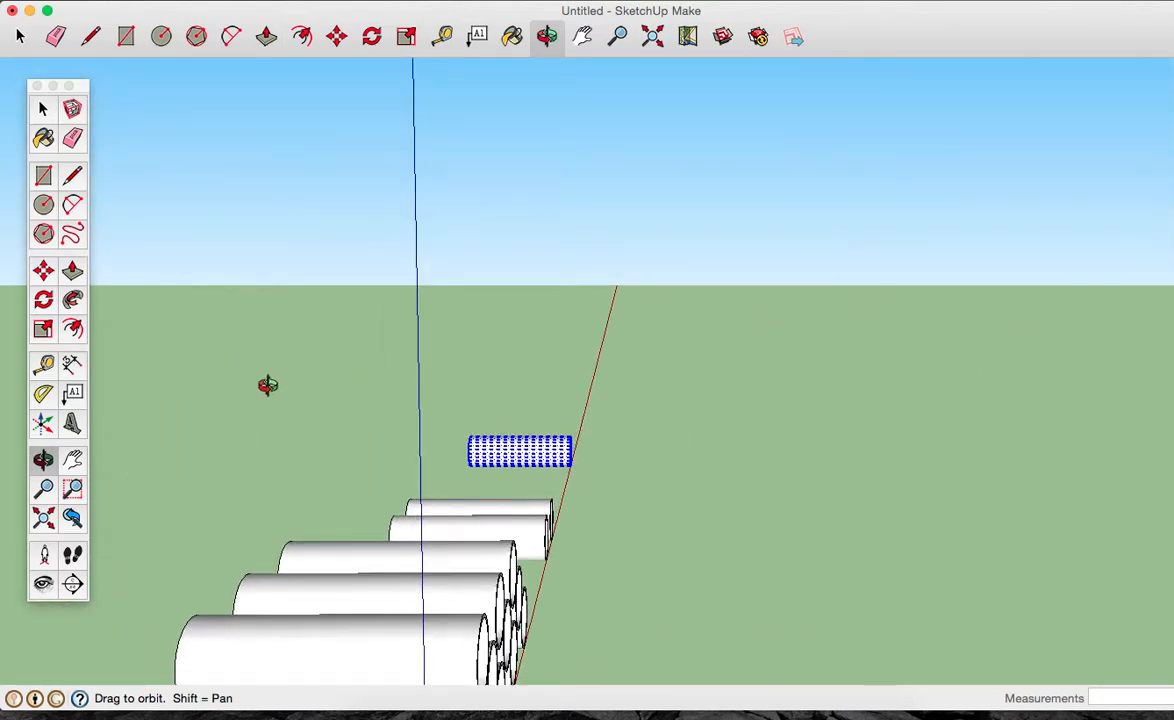
left_click(371, 36)
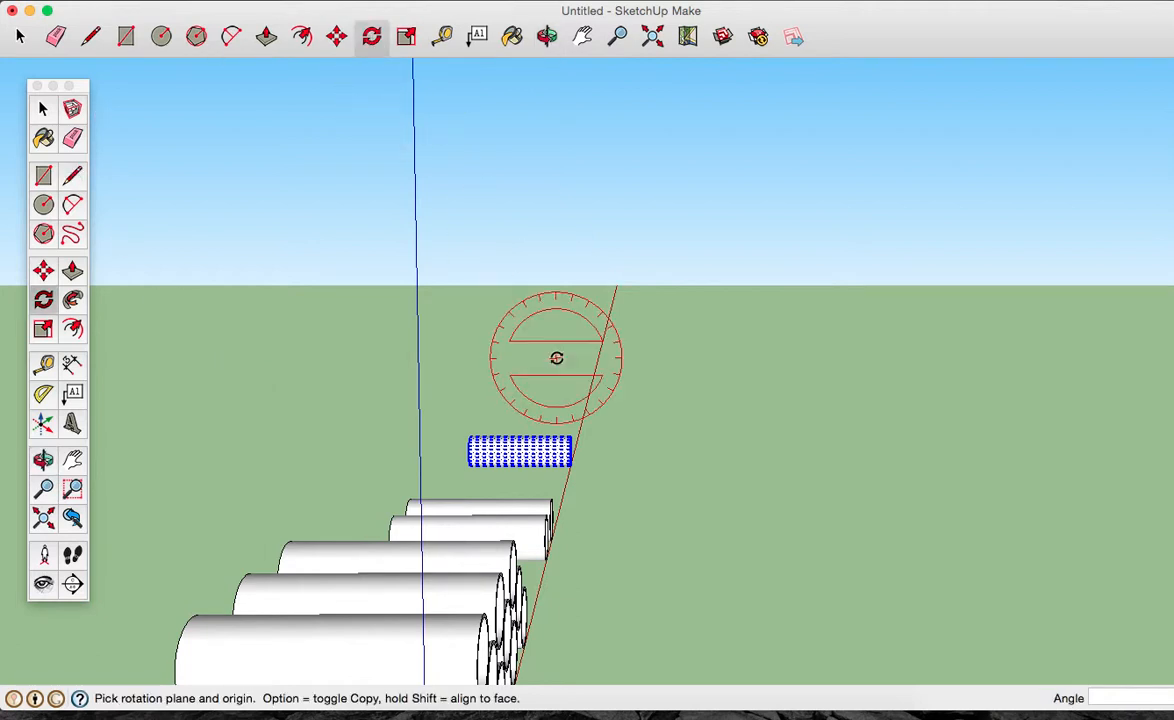
left_click(515, 410)
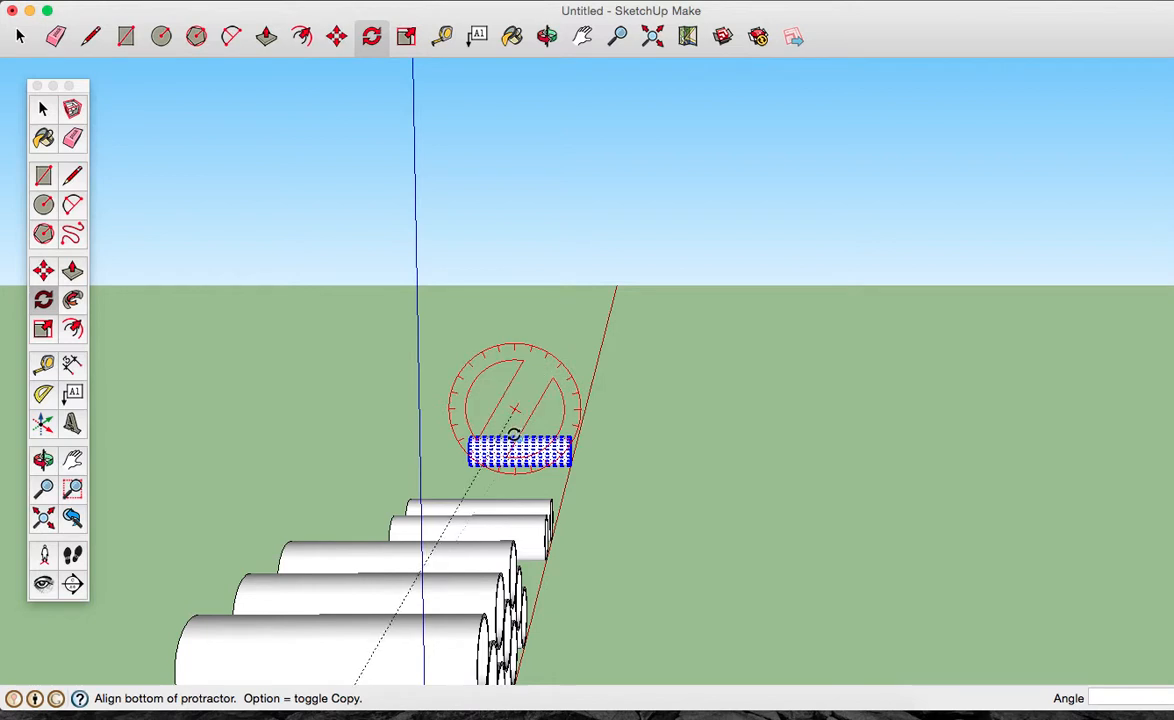
left_click(517, 416)
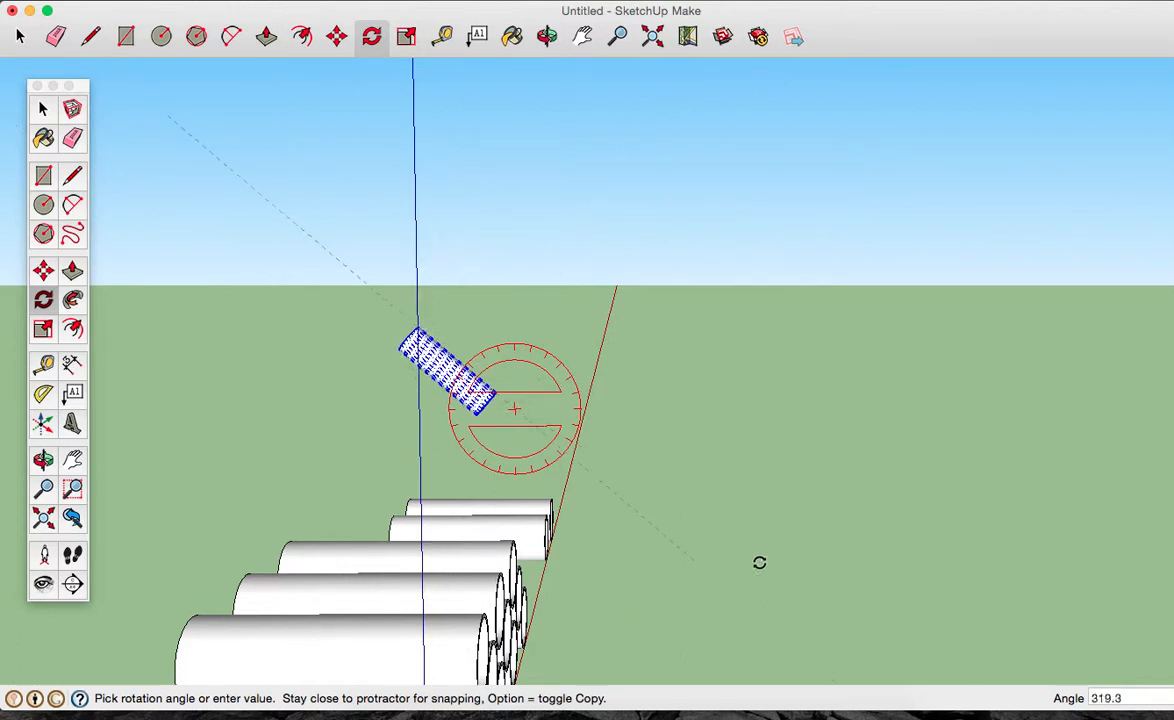
left_click(815, 402)
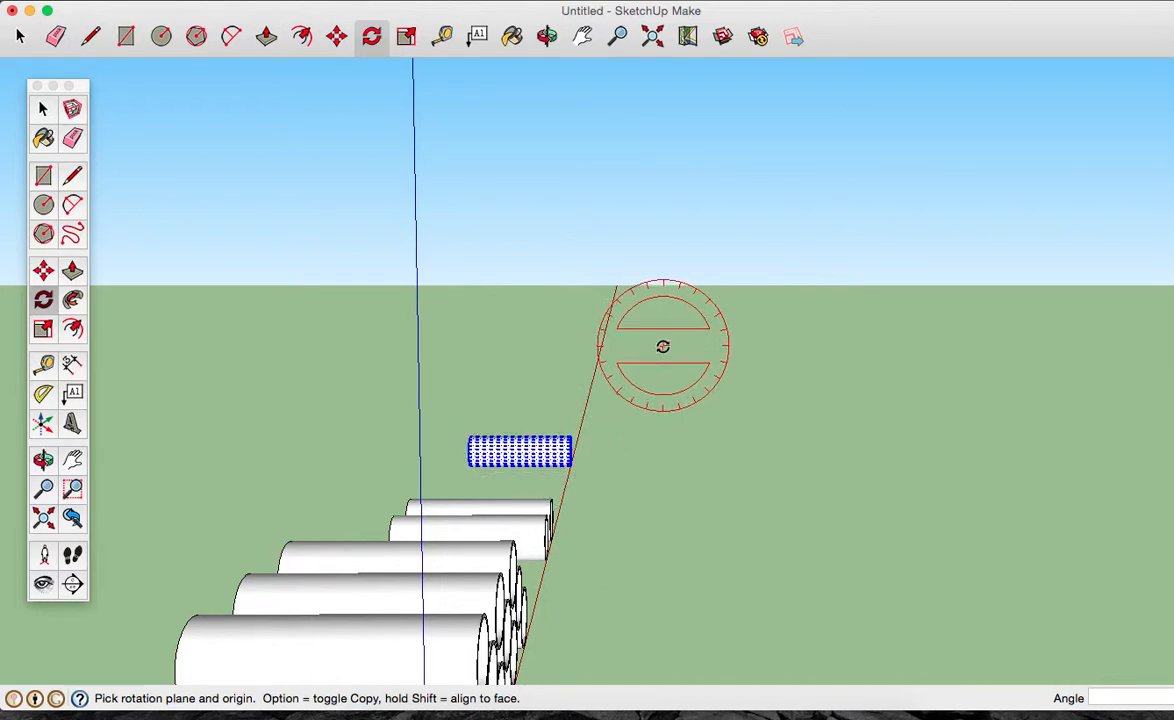
Try to rotate the lone far pipe about the red axis around the midpoint of its own length.
left_click(518, 455)
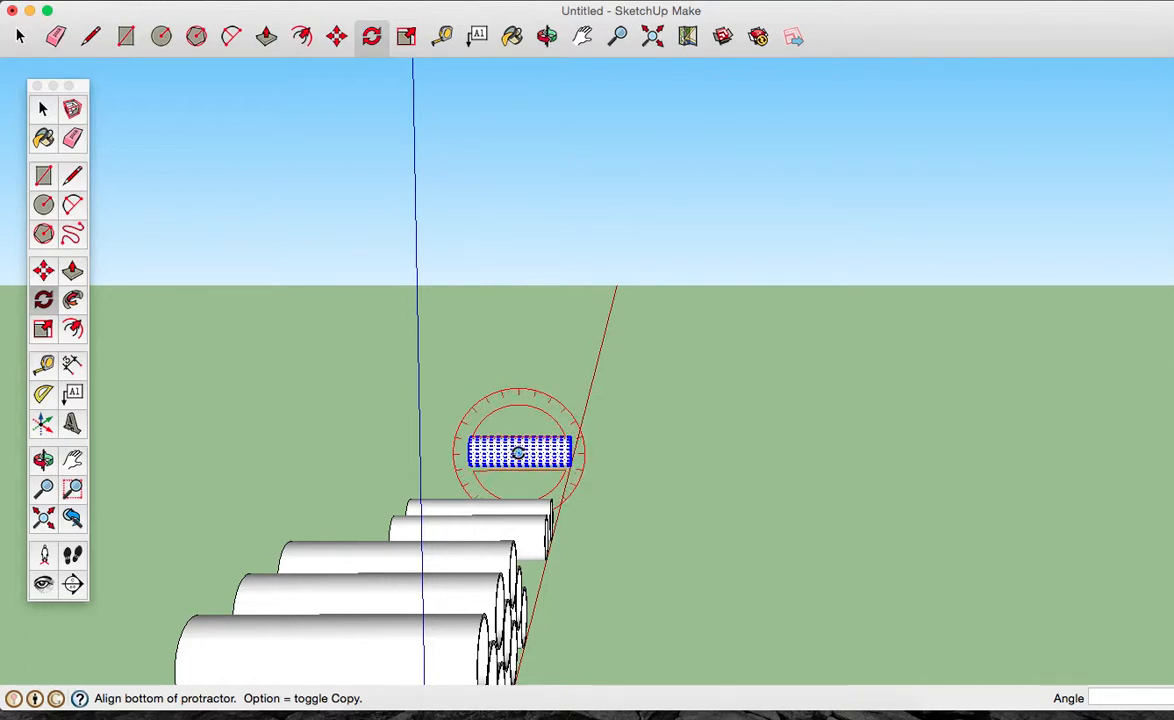
left_click(518, 453)
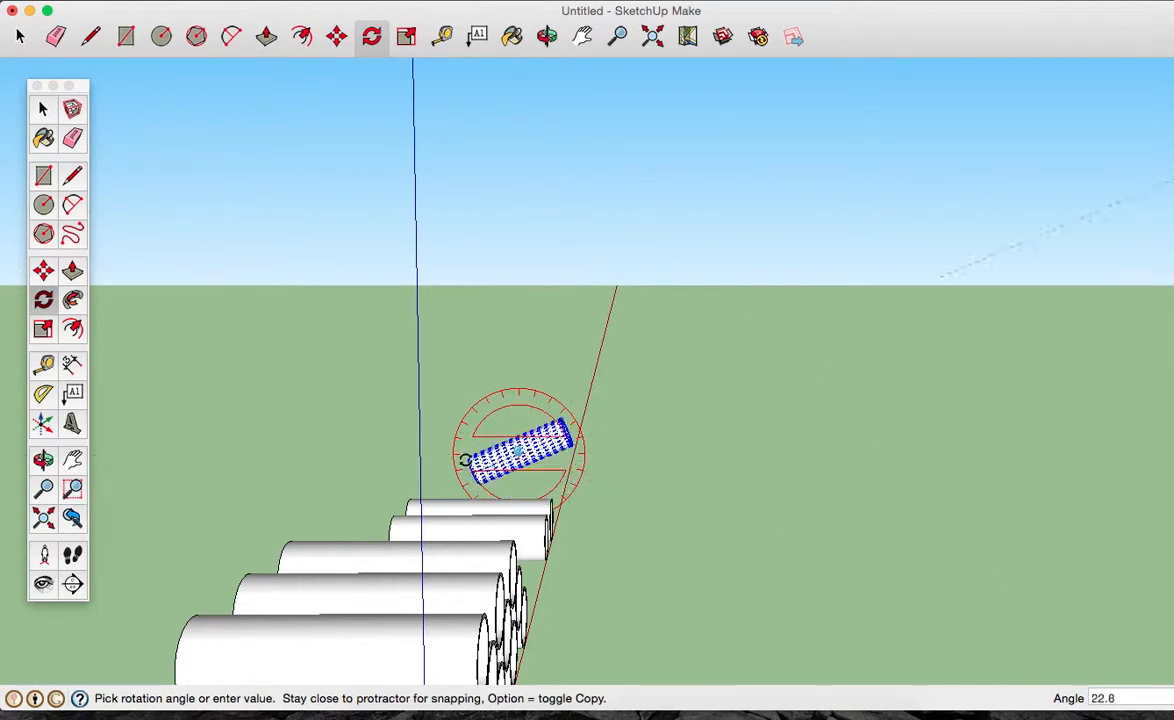
key("Escape")
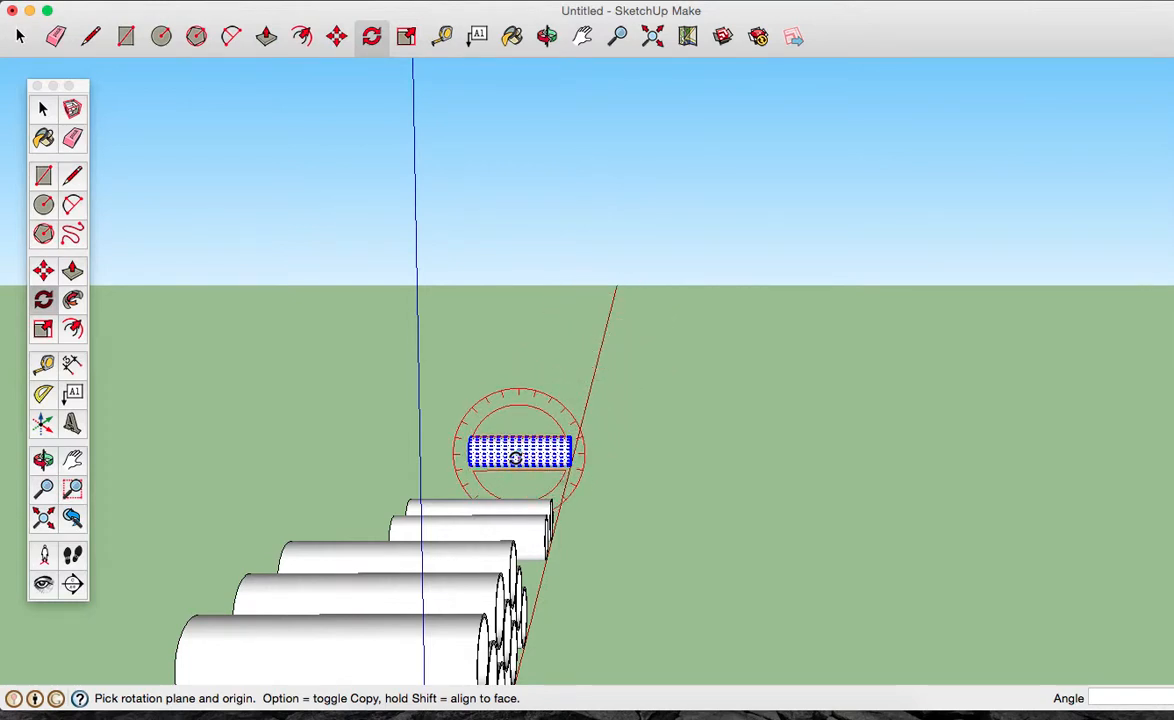
left_click(516, 455)
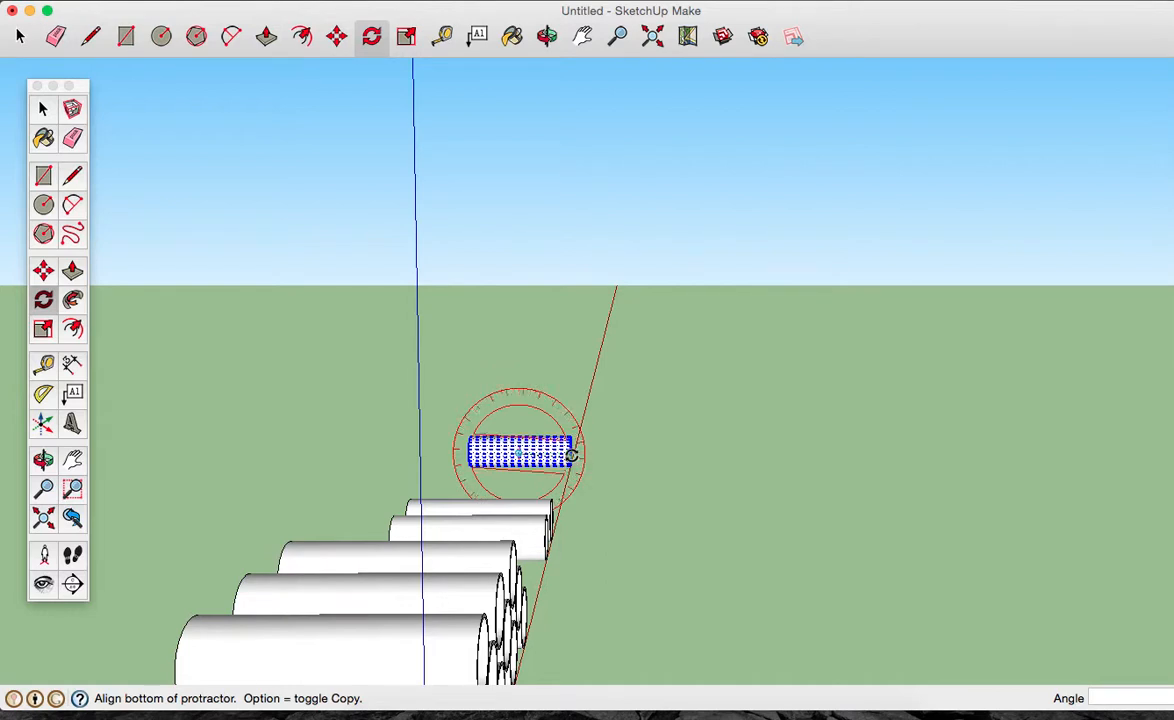
left_click(571, 456)
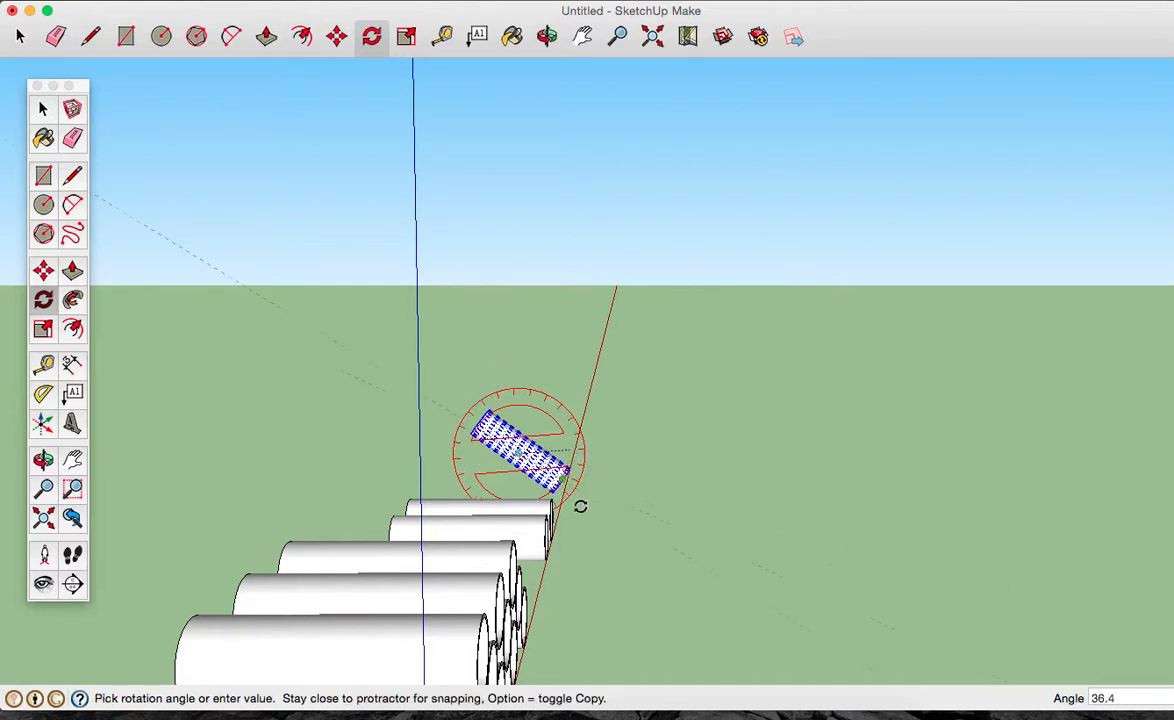
key("Escape")
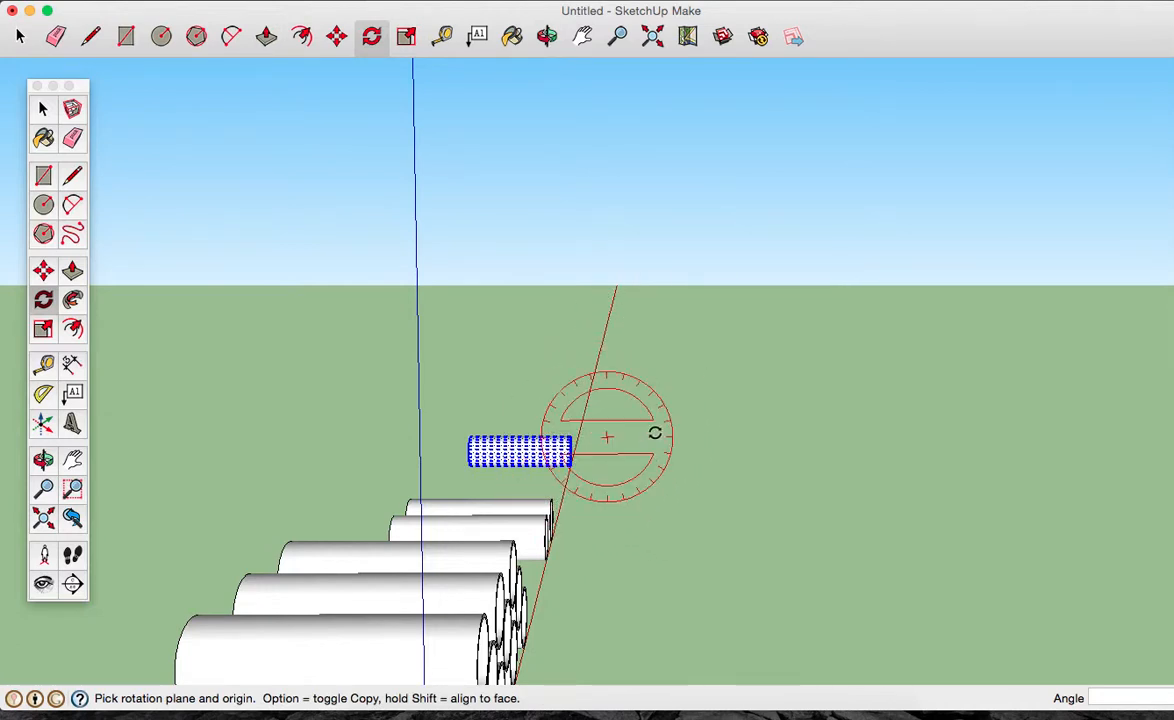
Try to rotate the lone far pipe about the red axis around its front end, with the baseline along the pipe.
left_click(569, 457)
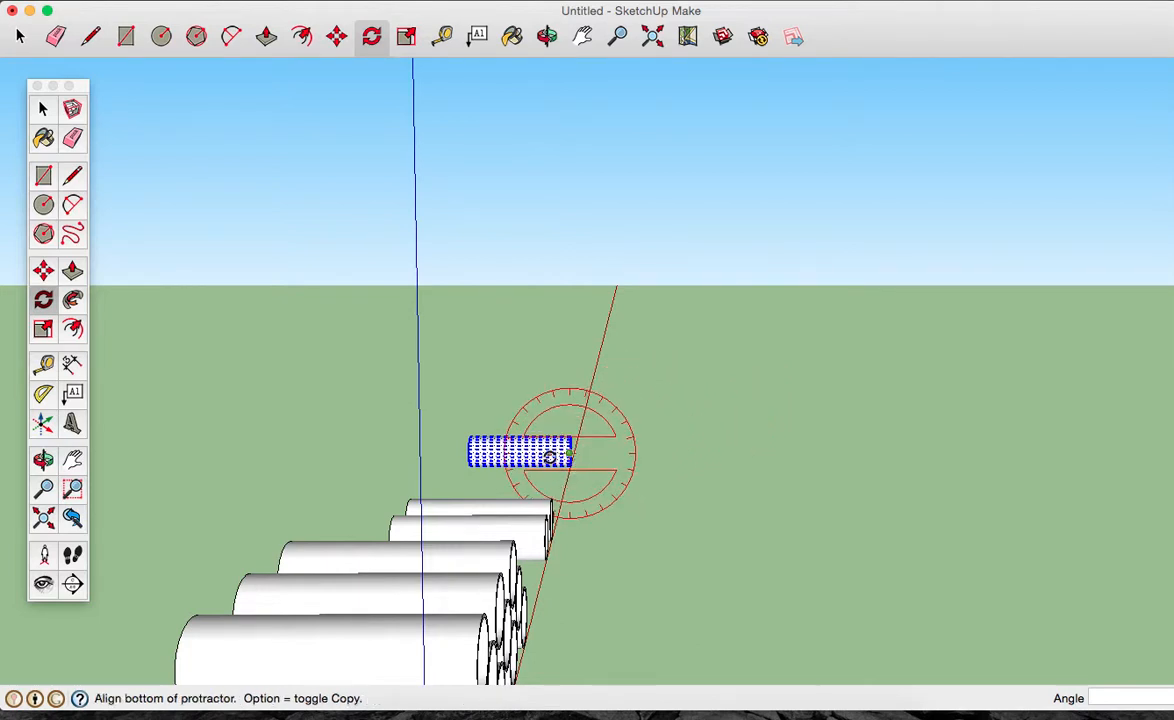
left_click(507, 455)
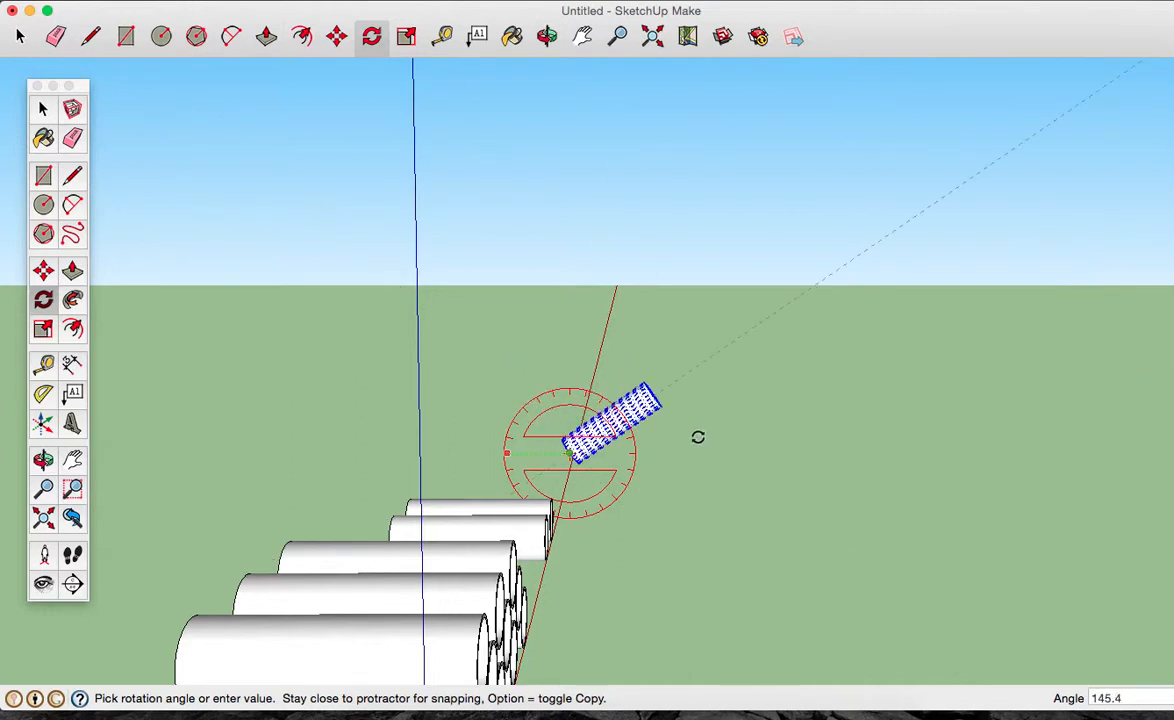
key("Escape")
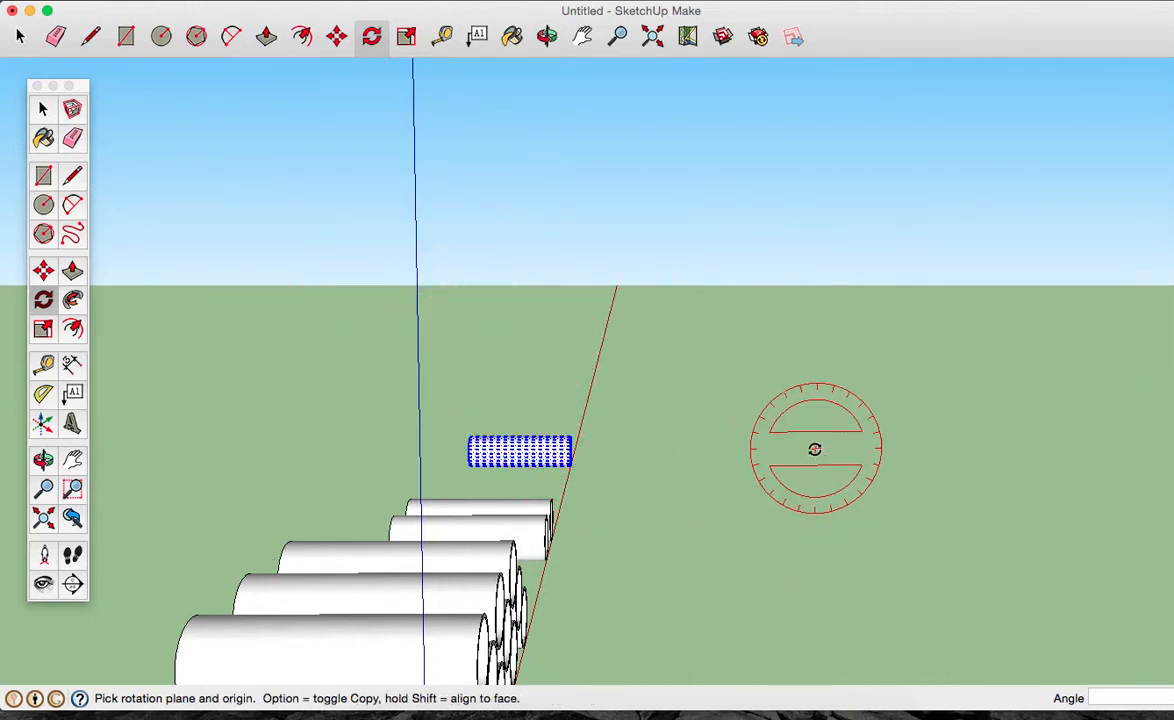
Try to rotate the lone far pipe about the blue axis around the midpoint of its upper edge.
key("o")
left_click_drag(848, 443, 443, 510)
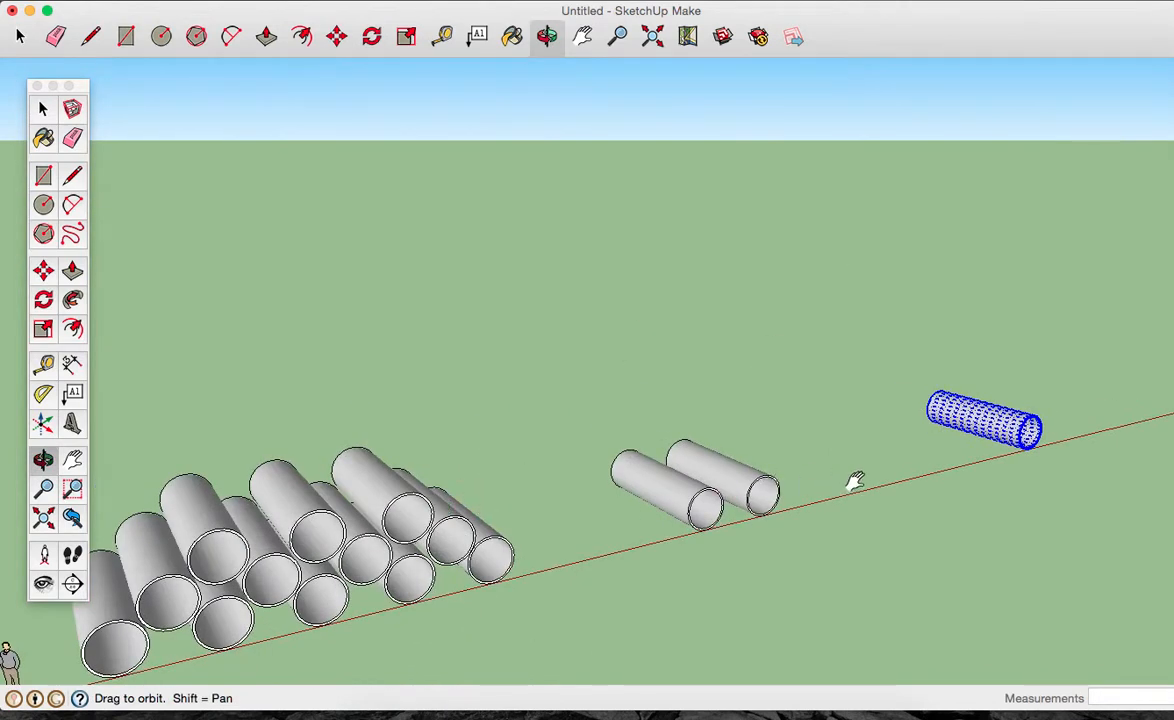
left_click_drag(852, 480, 519, 558)
left_click_drag(702, 529, 604, 470)
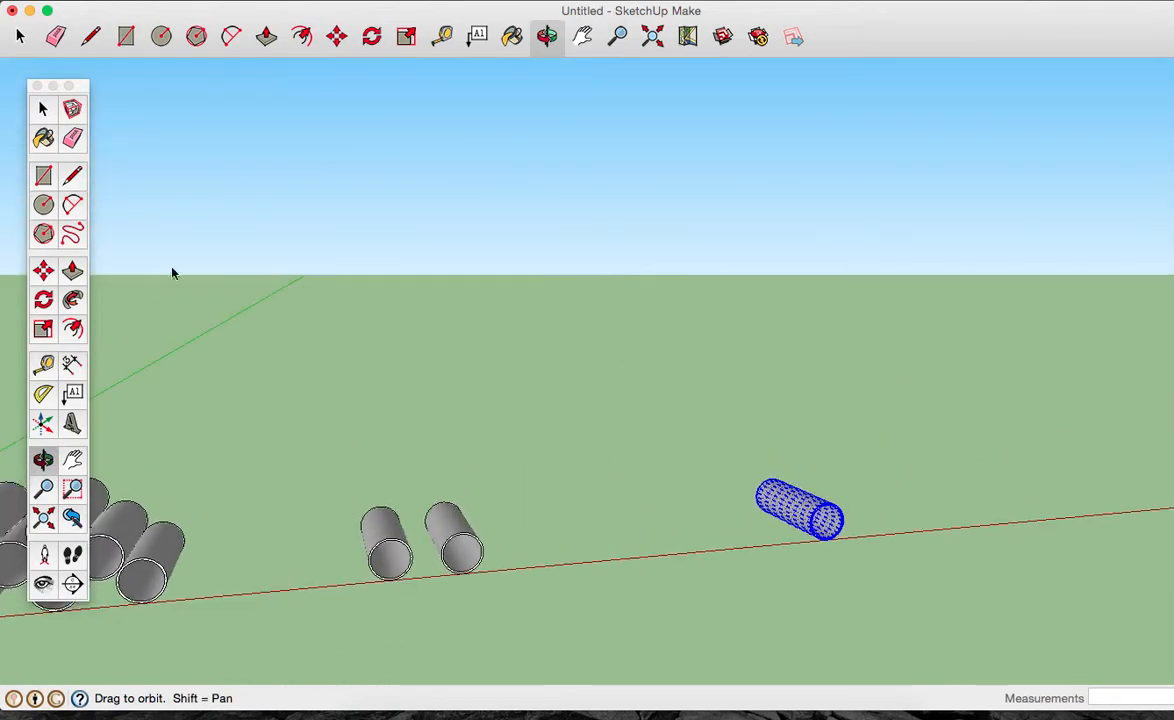
left_click(372, 36)
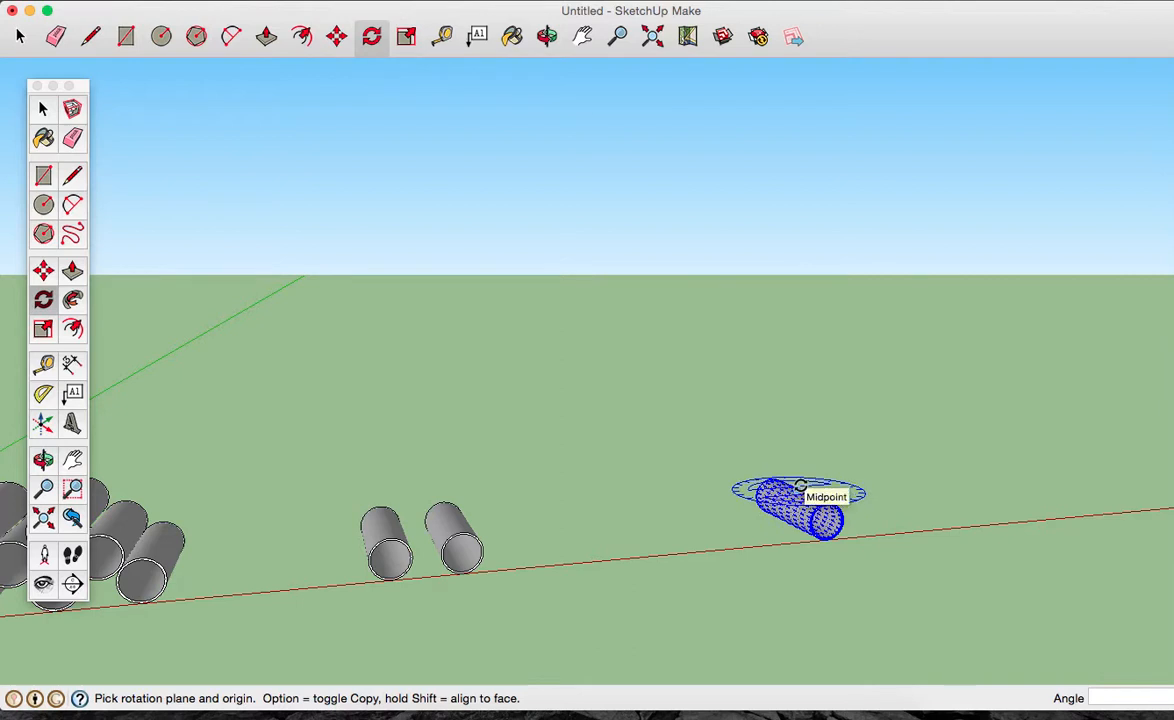
left_click(800, 487)
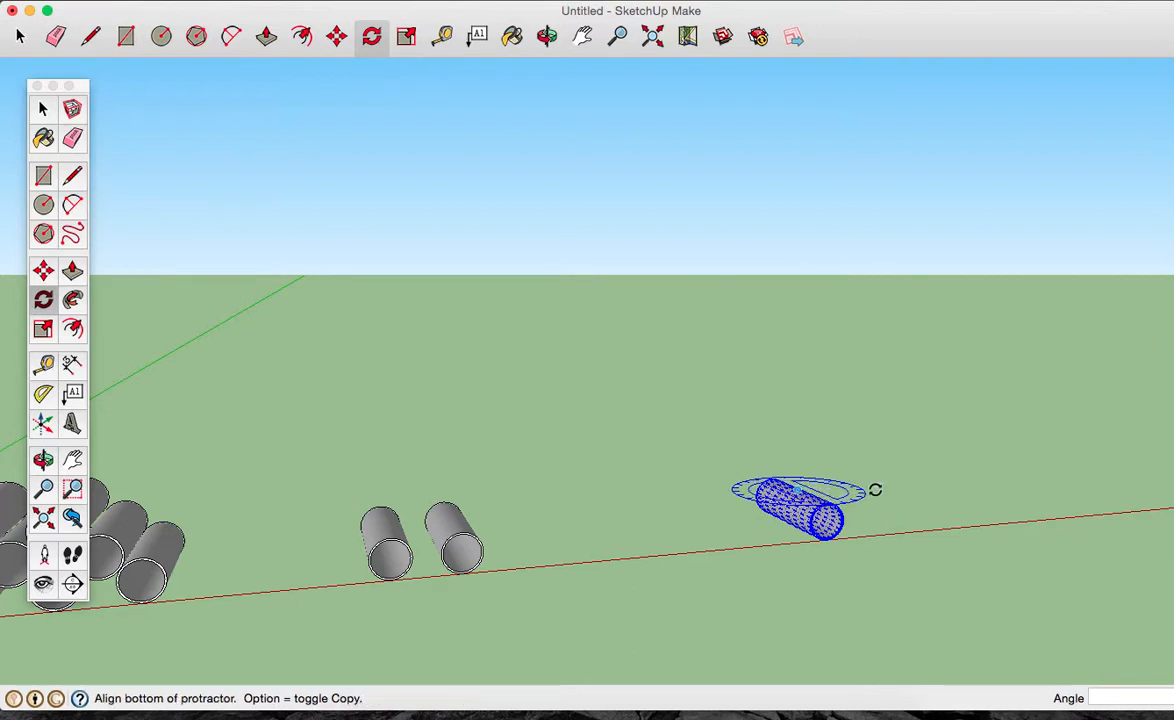
left_click(845, 497)
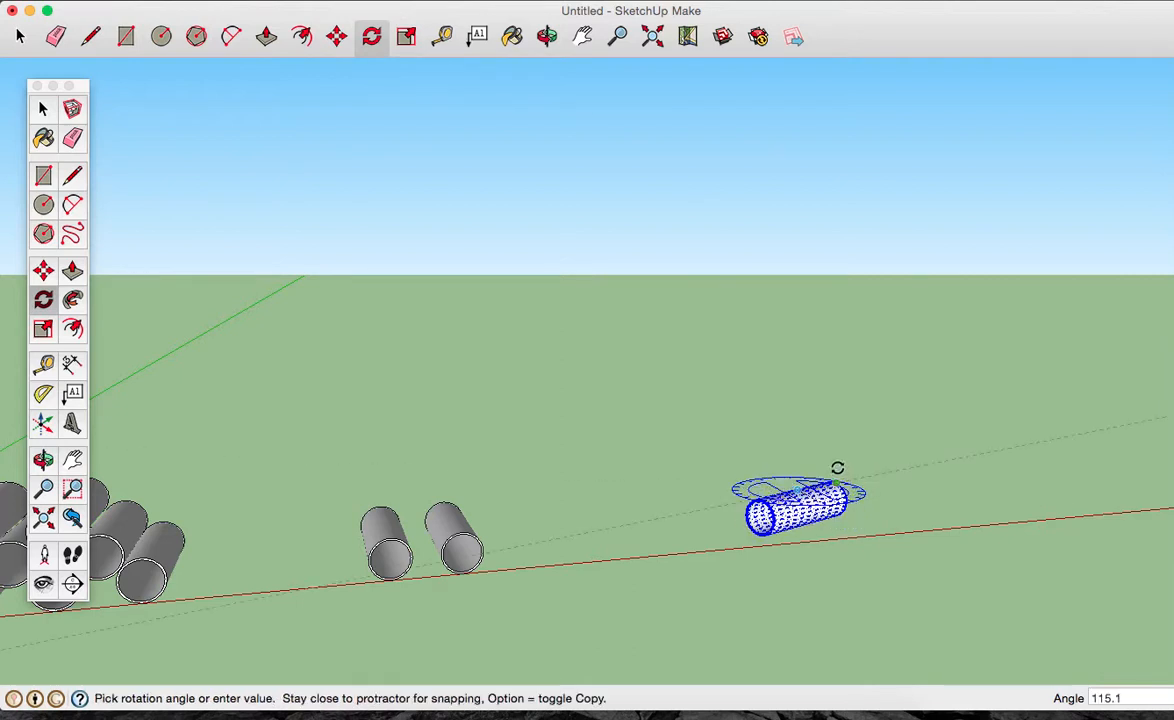
left_click(836, 553)
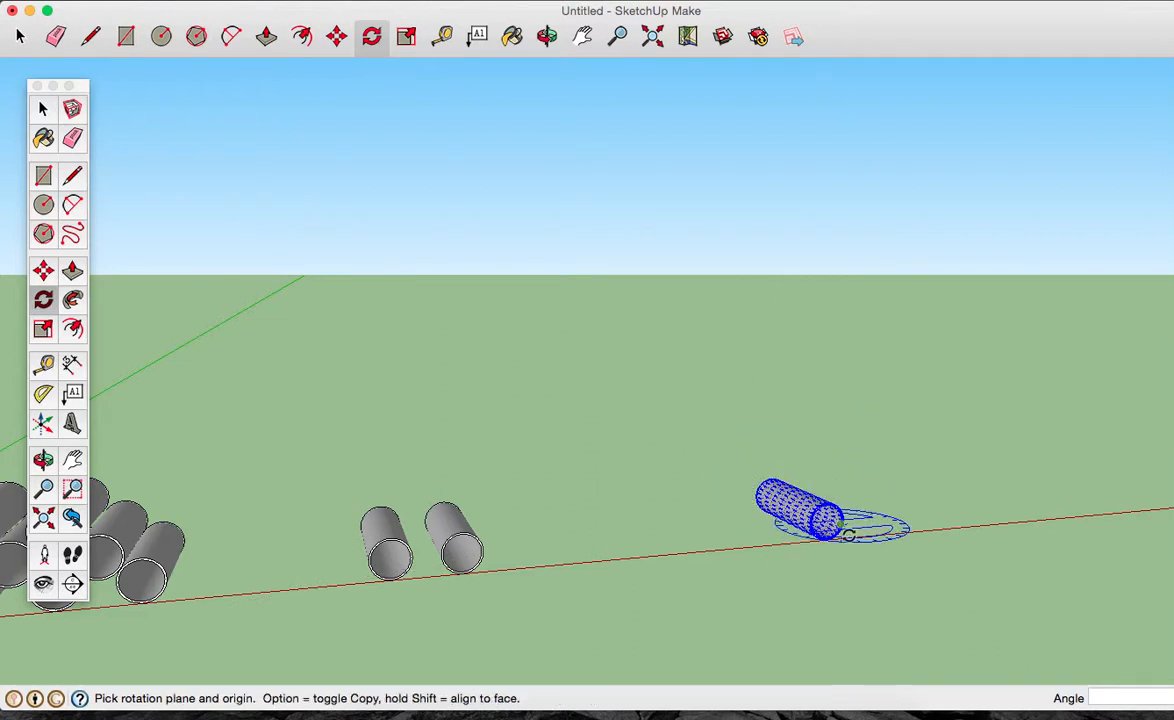
Try to rotate the lone far pipe about the blue axis around a ground point well in front of it.
left_click(952, 596)
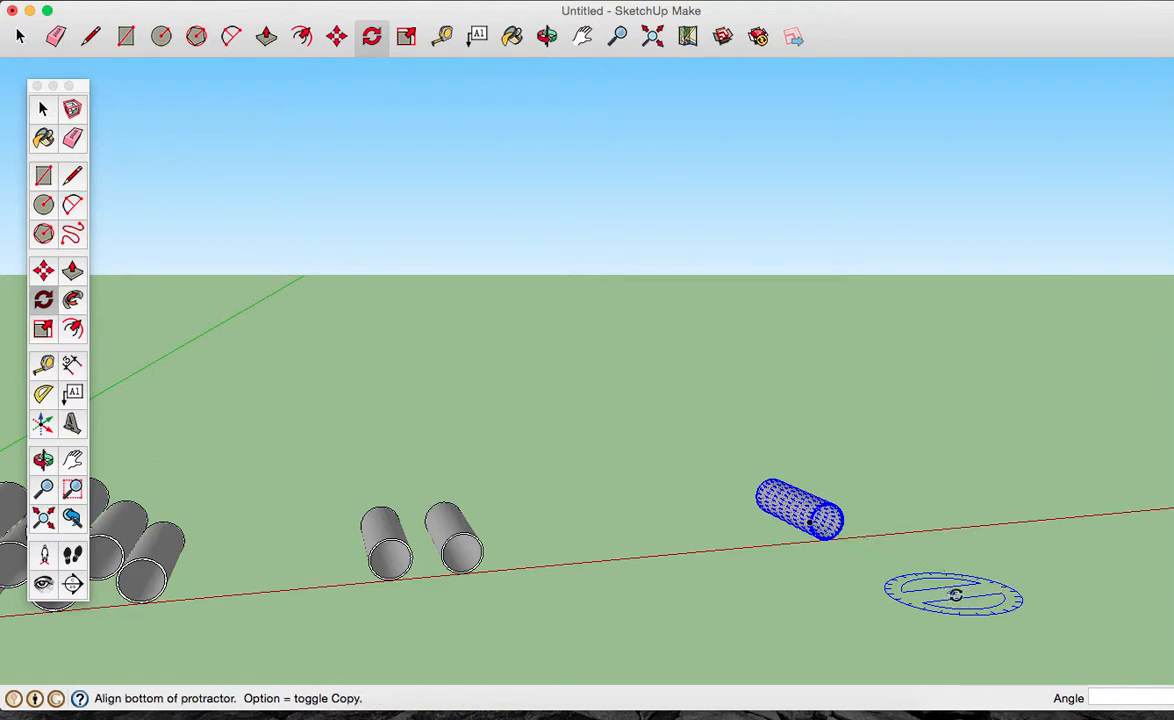
left_click(810, 521)
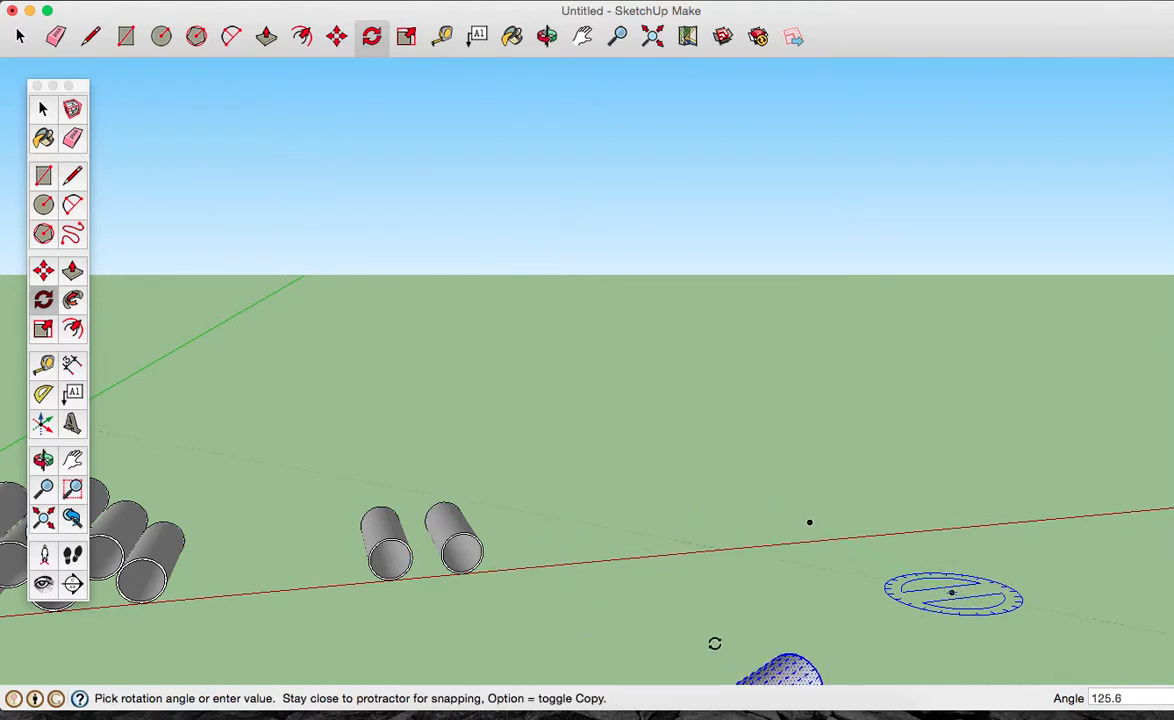
left_click(1024, 463)
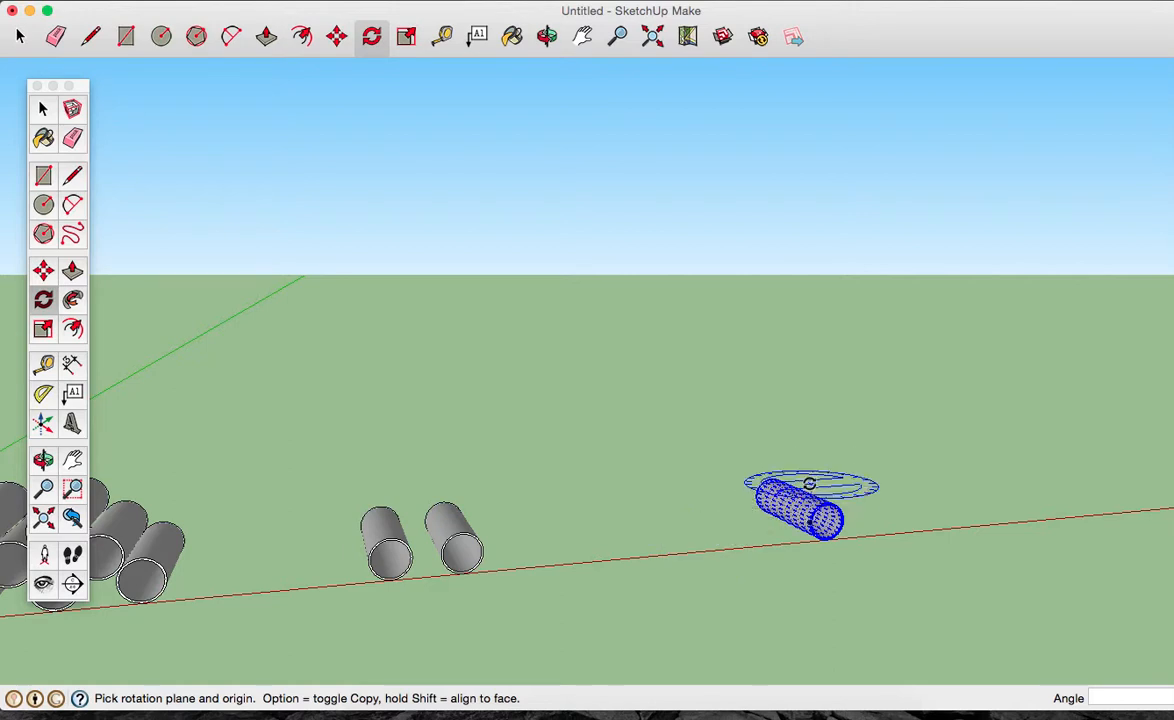
Rotate the lone far pipe about 331.5° in a roughly horizontal plane, from a centre just beside its upper edge.
left_click(810, 484)
left_click(839, 506)
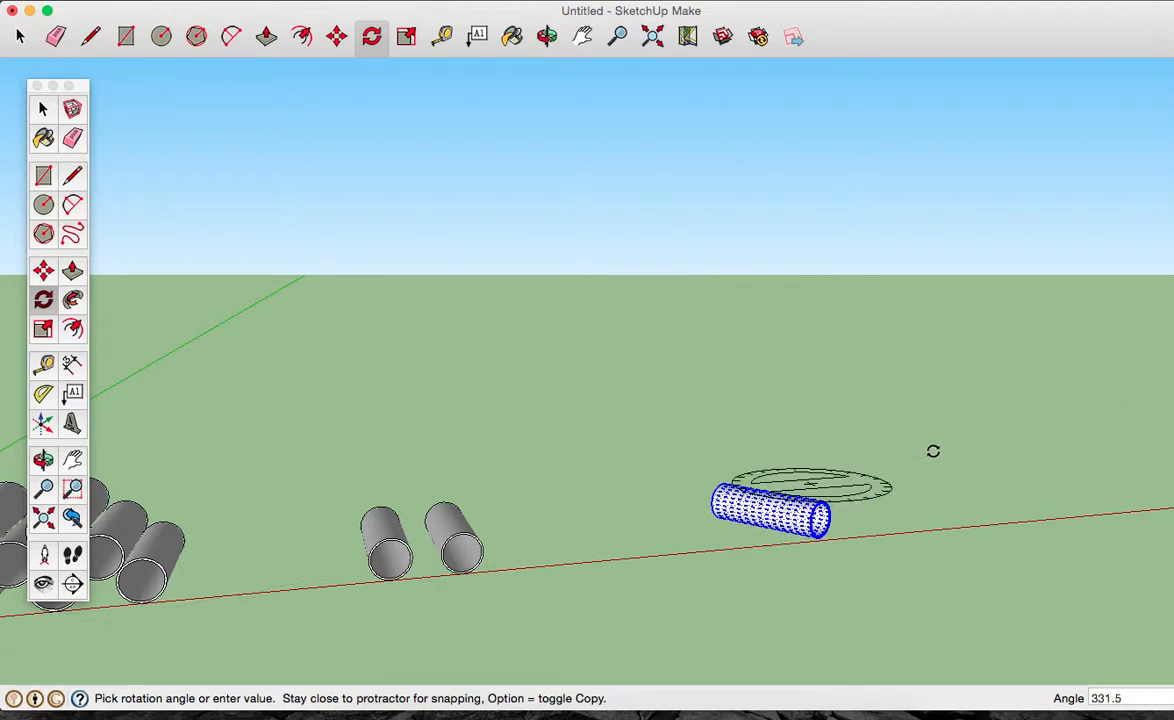
left_click(933, 451)
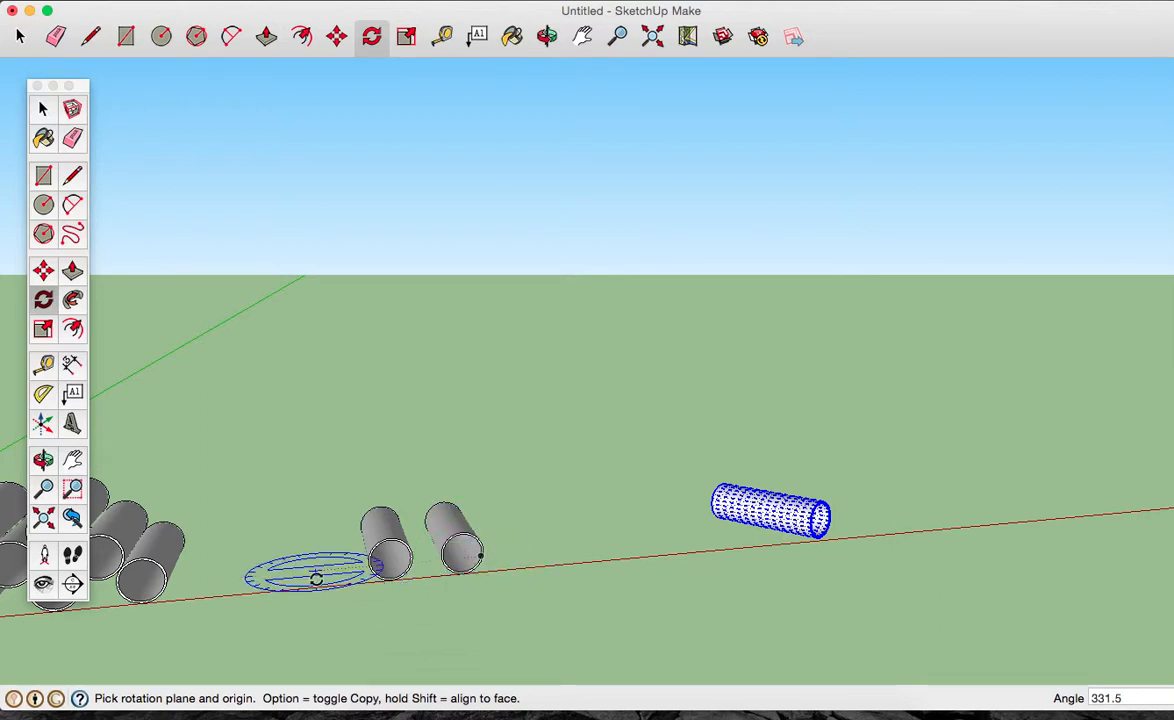
Select the pipe of the separate pair nearest the lone pipe and rotate it 90° about the red axis around its back end, standing it upright.
left_click(43, 108)
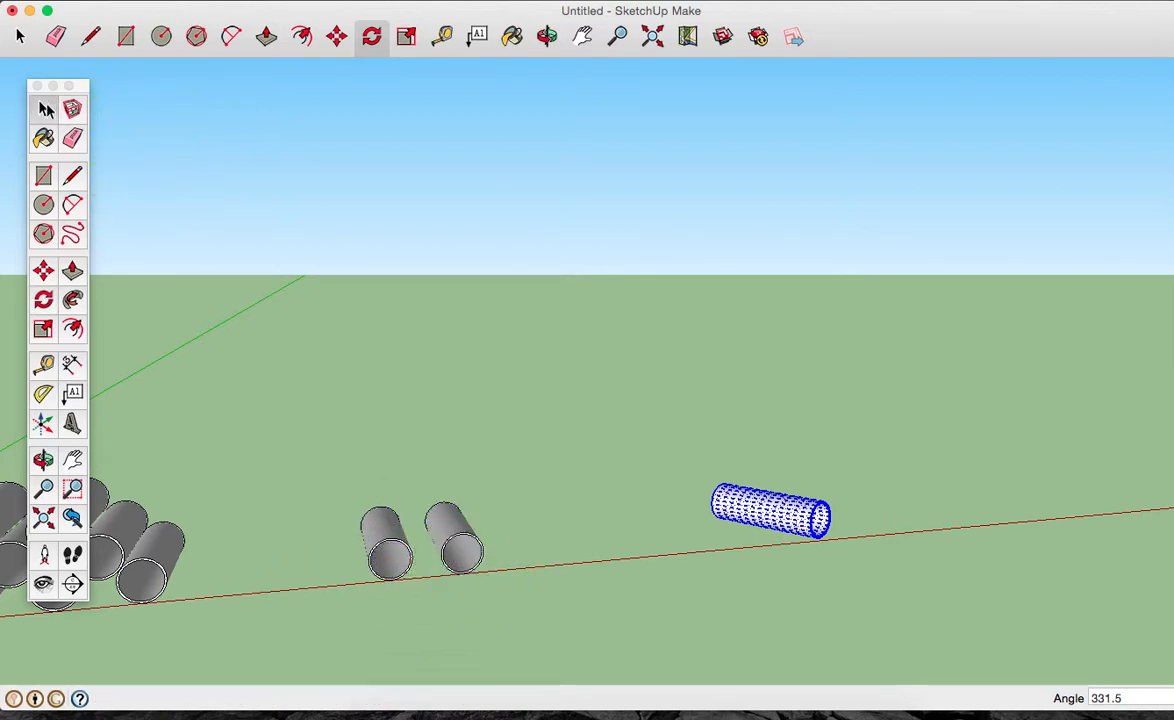
left_click(455, 533)
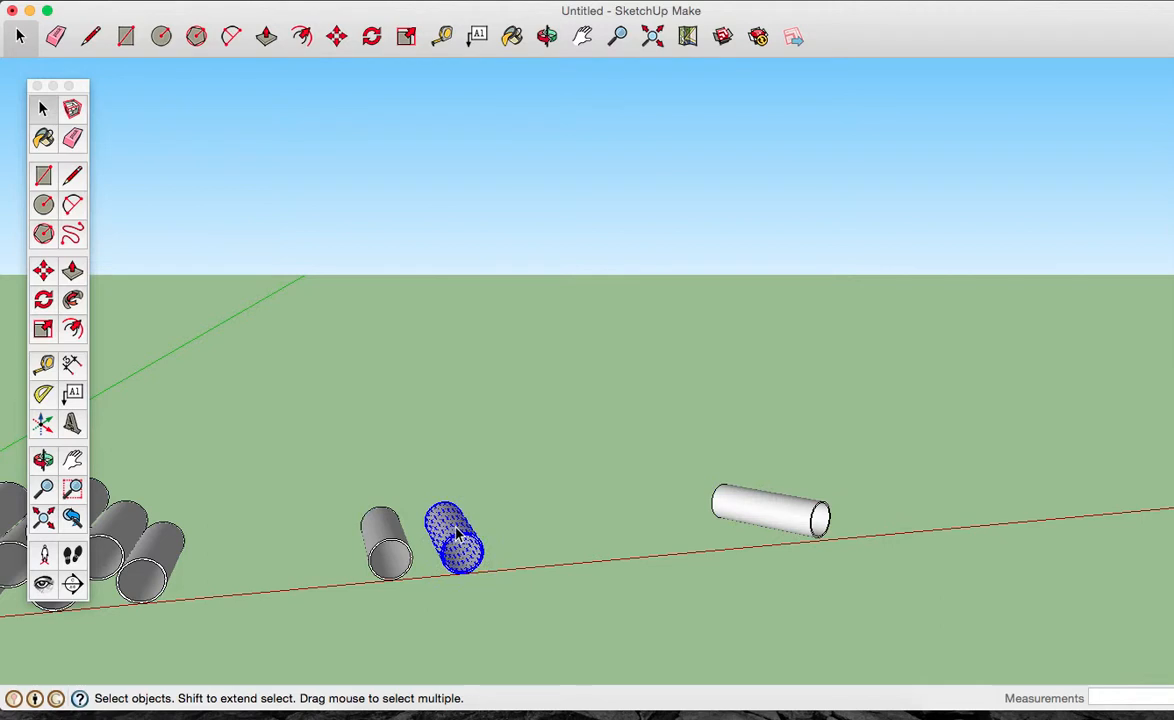
key("o")
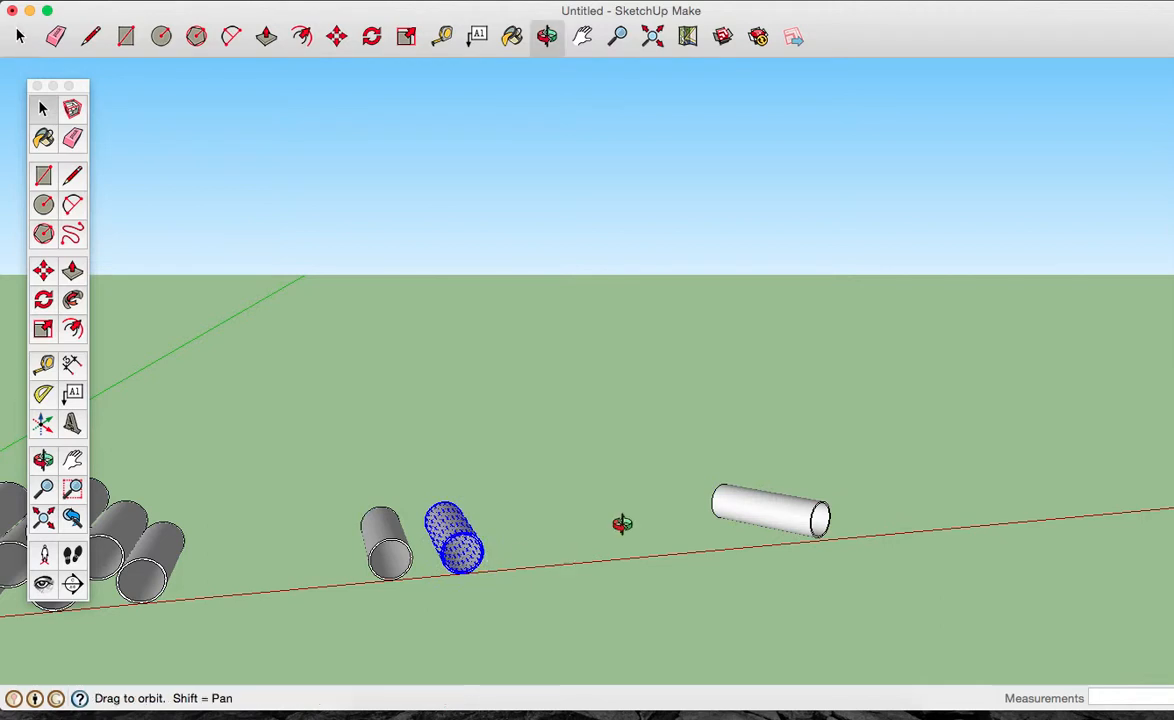
left_click_drag(628, 527, 498, 478)
left_click_drag(204, 269, 215, 317)
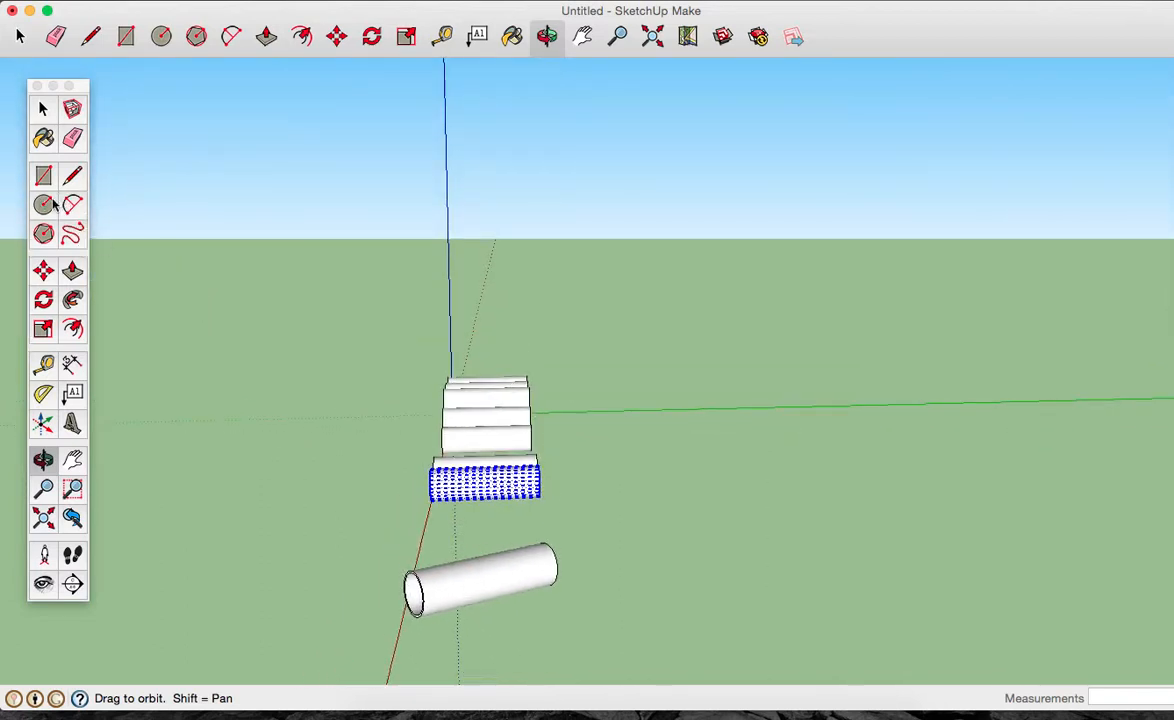
left_click(371, 37)
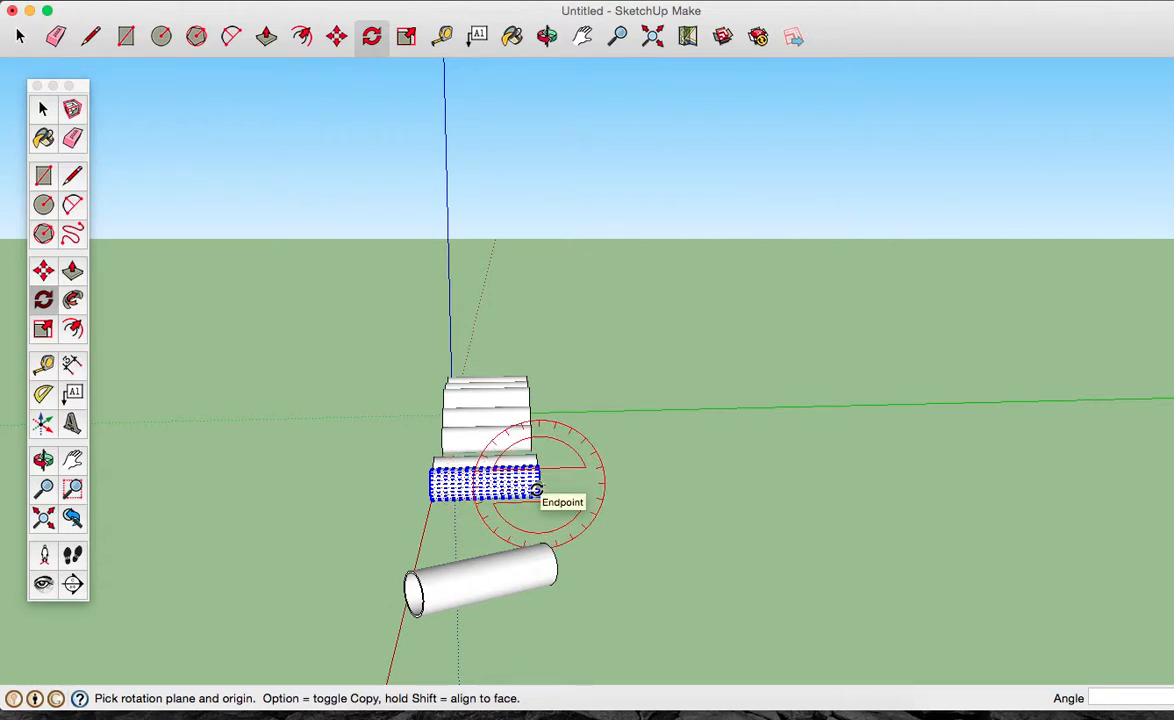
left_click(536, 489)
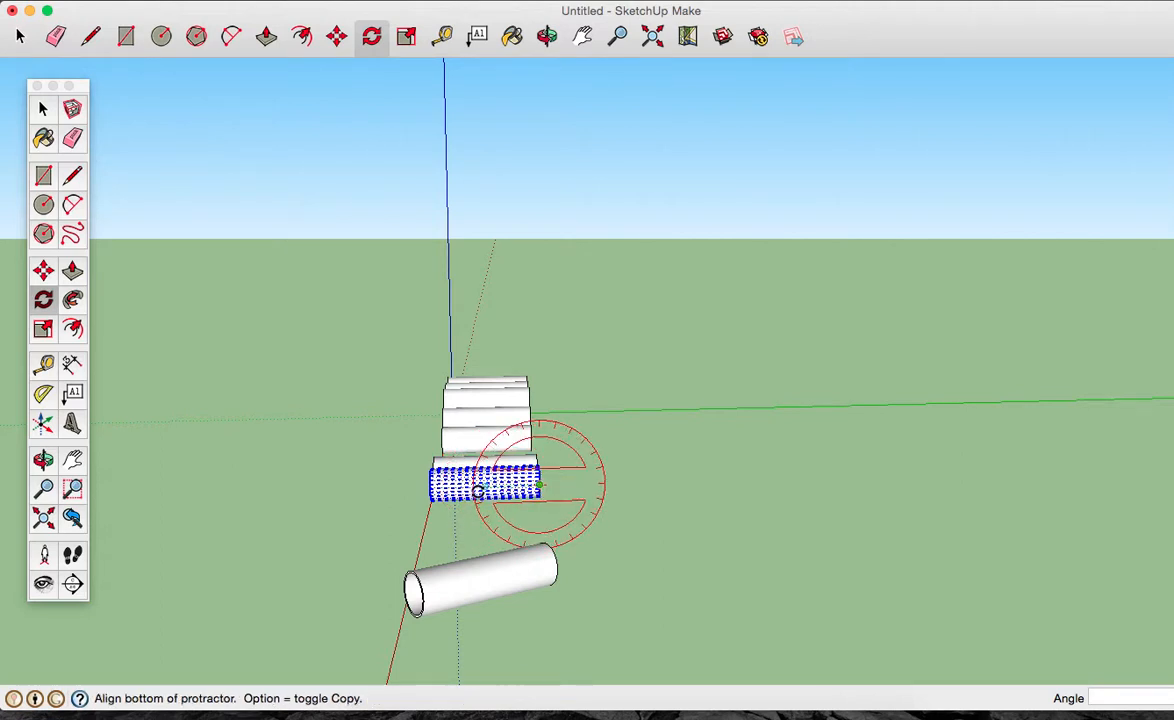
left_click(430, 486)
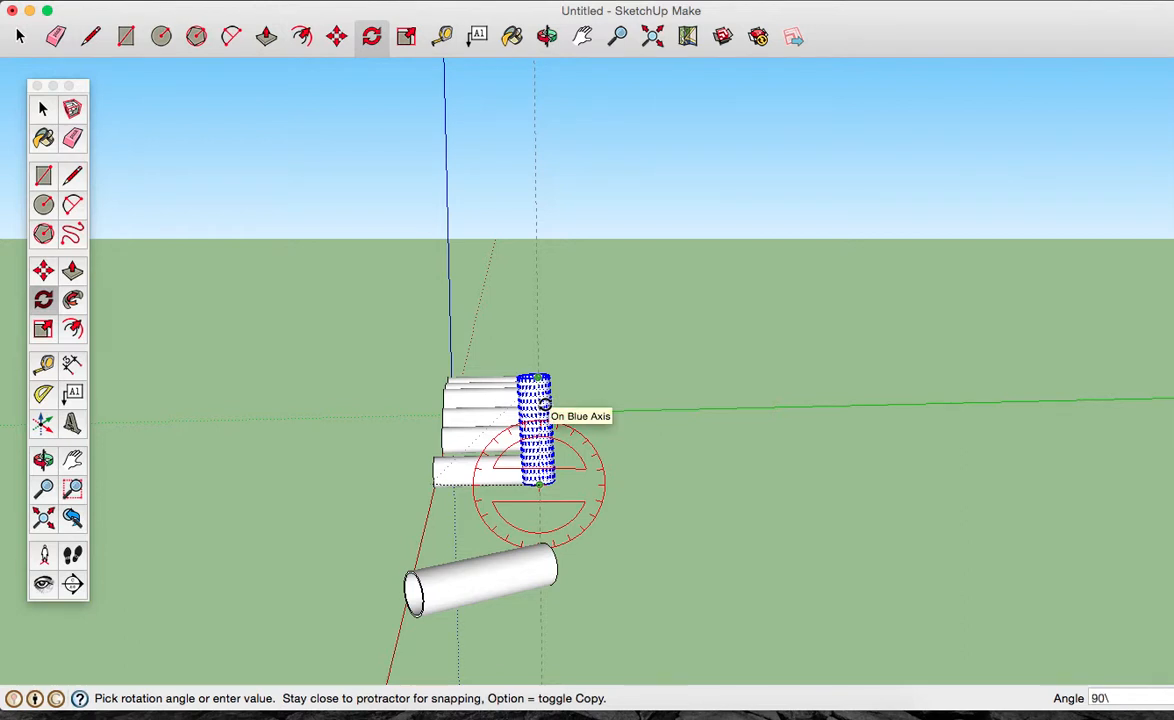
left_click(543, 404)
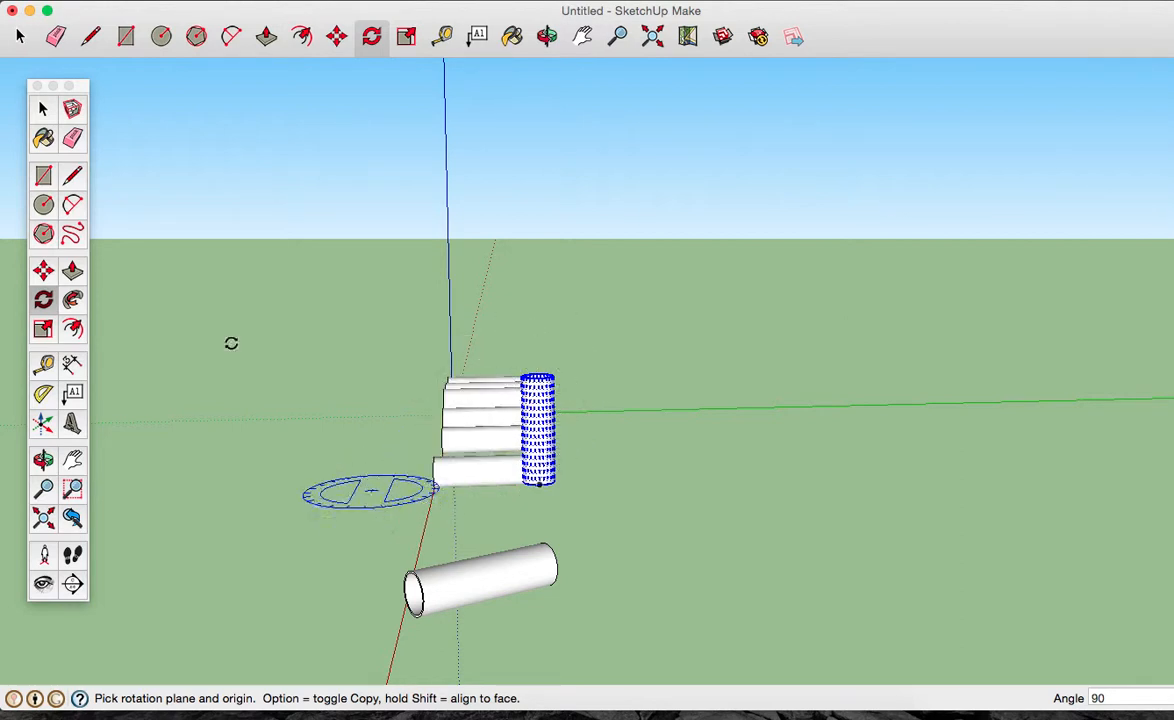
Move the upright pipe about 97' 2" so it stands near the origin beside the scale figure, on the side away from the stack.
key("o")
left_click_drag(314, 440, 773, 525)
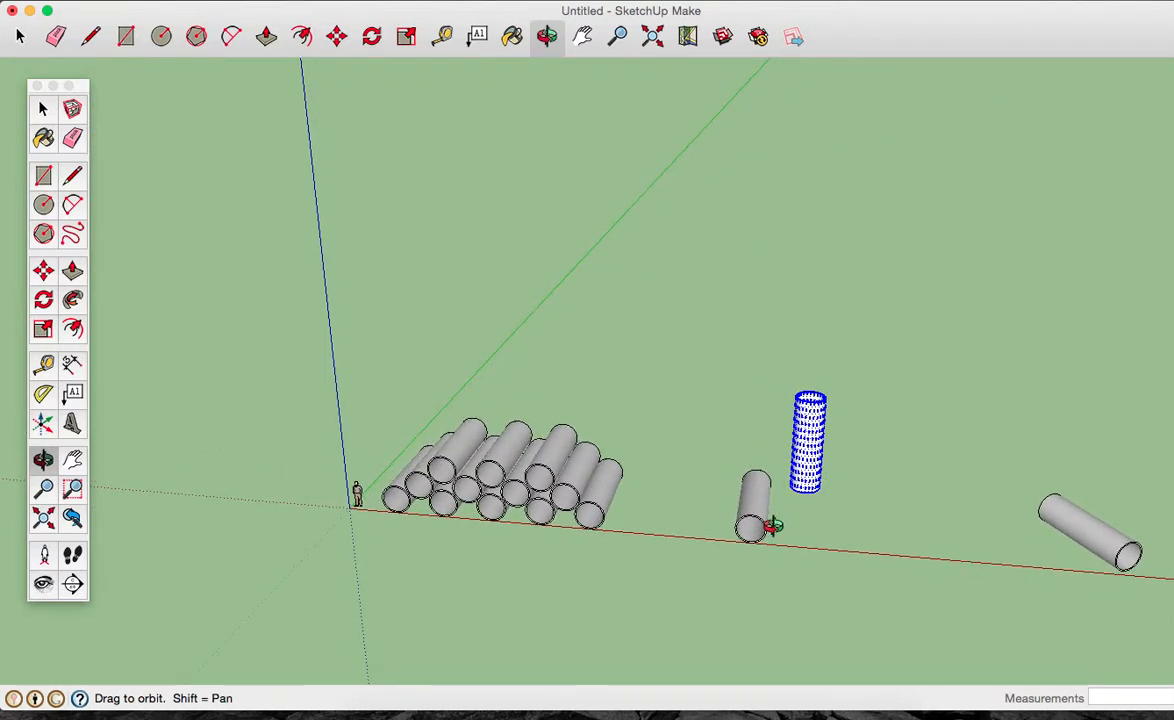
left_click_drag(705, 500, 690, 438)
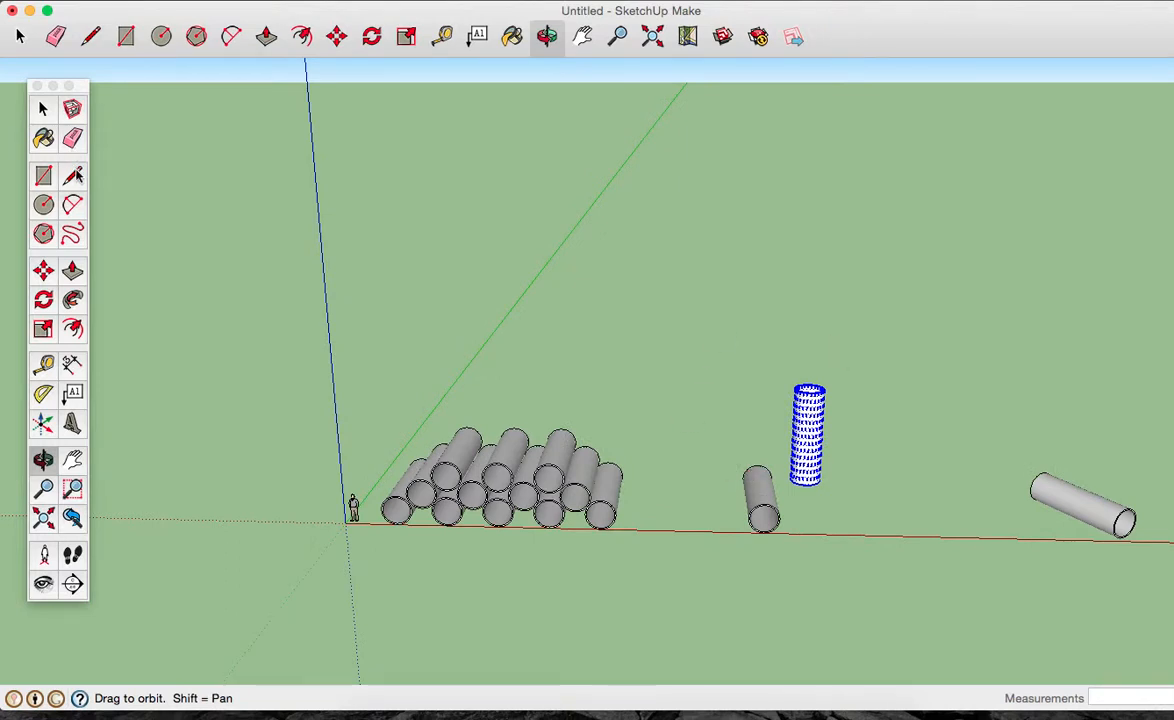
left_click(43, 273)
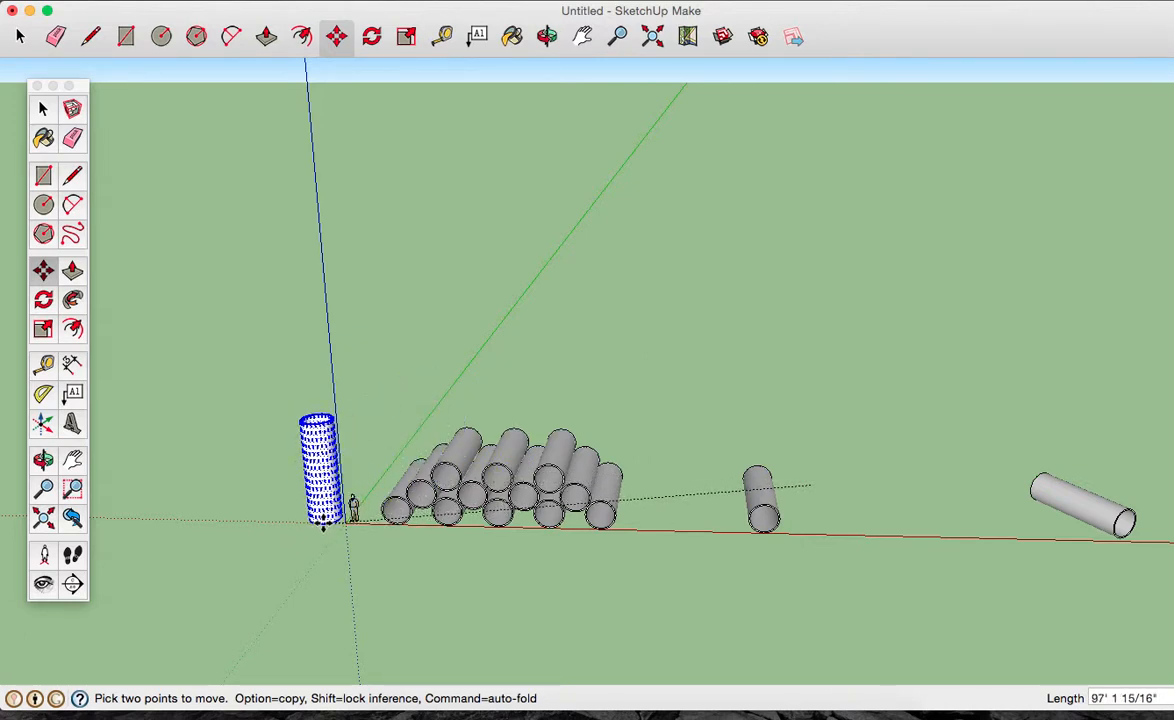
left_click(1115, 517)
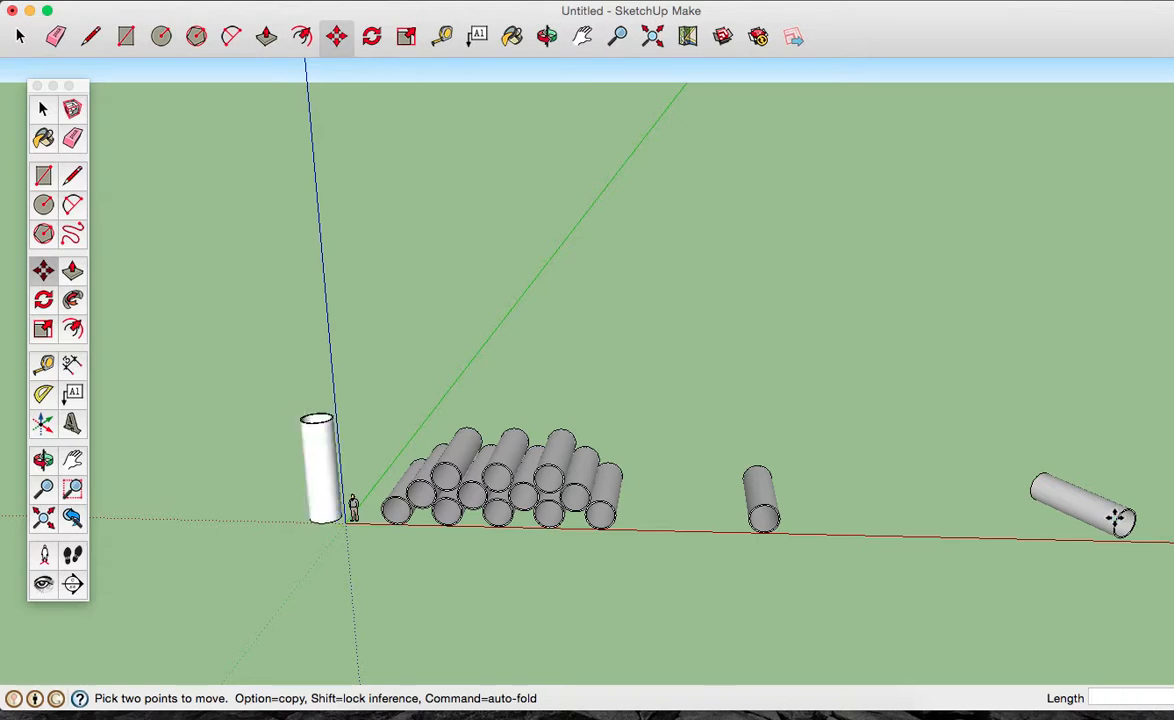
Select the lone far pipe and move it about 166' 2" to just beyond the upright pipe, on its side away from the stack.
left_click(43, 108)
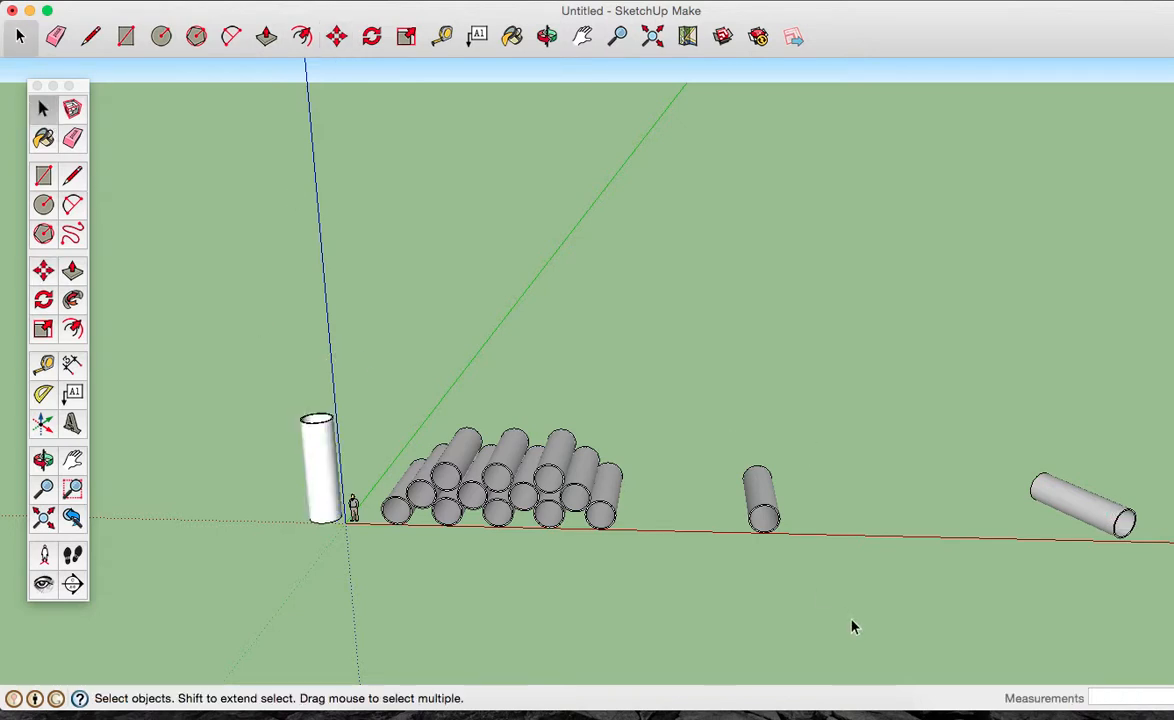
left_click(1067, 512)
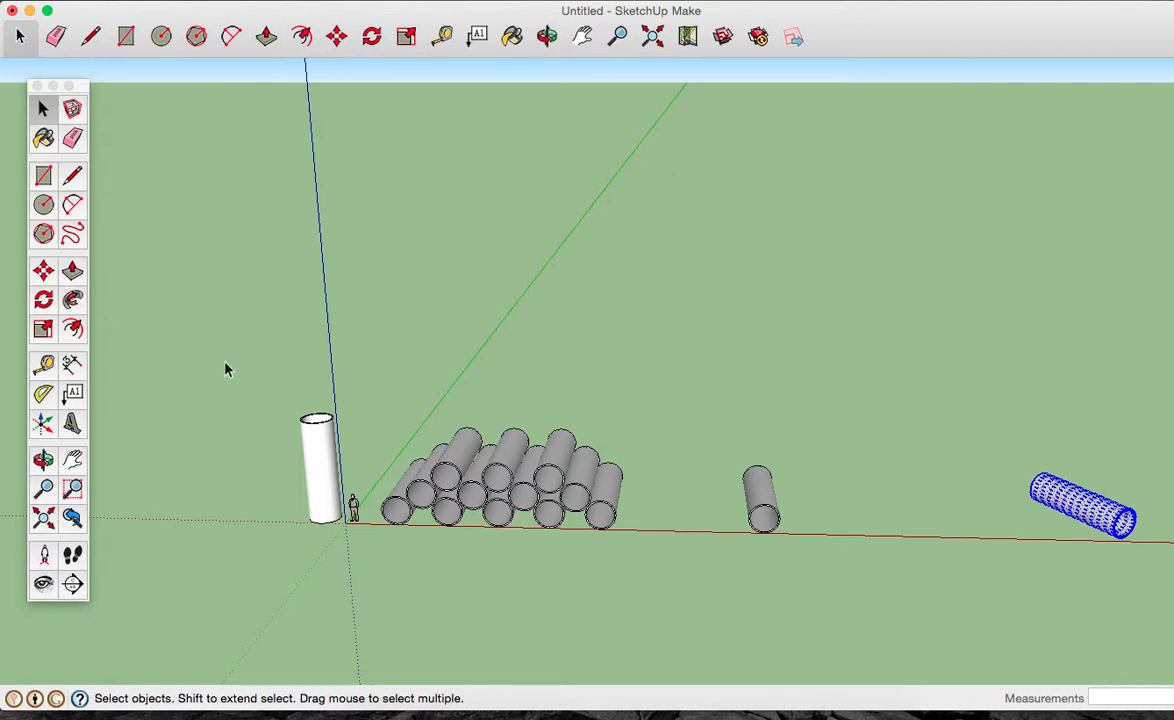
left_click(43, 270)
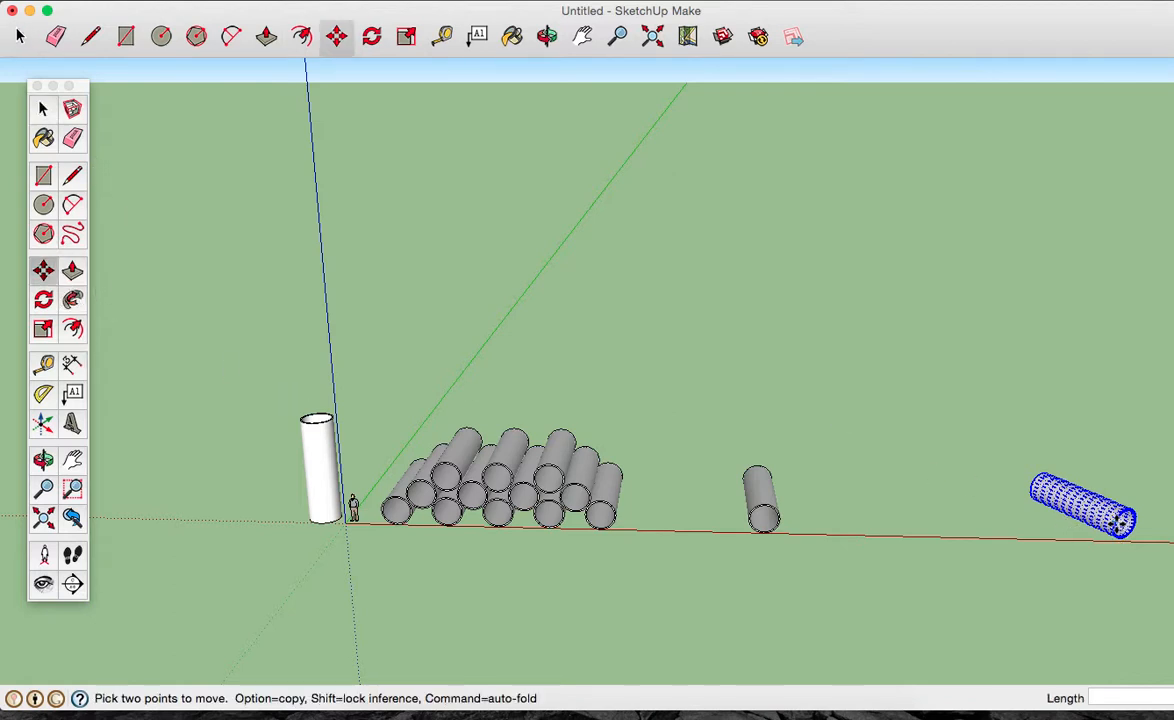
left_click(1115, 521)
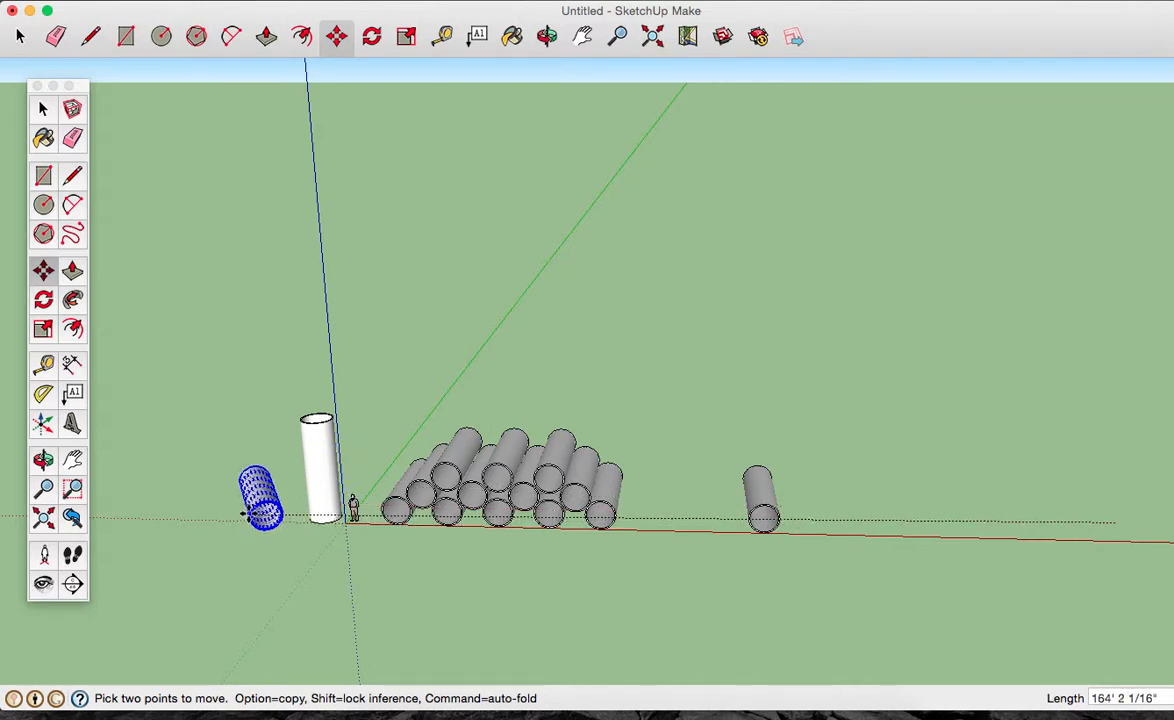
left_click(245, 513)
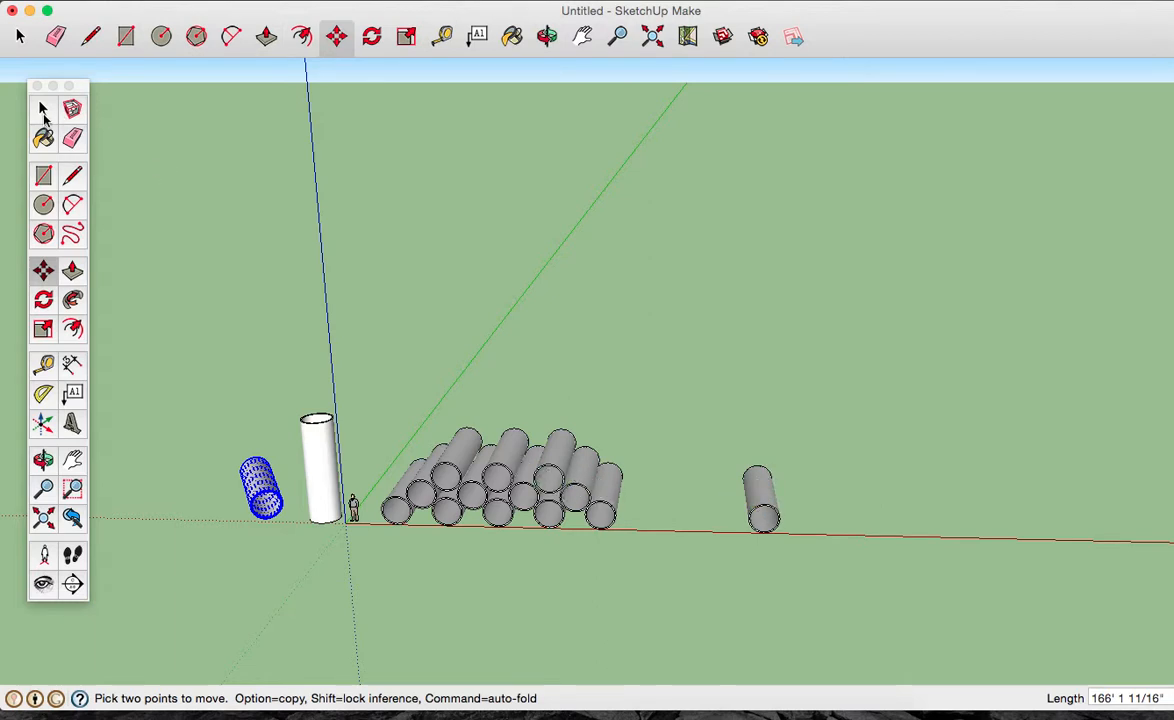
Select the remaining spare pipe and rotate it 45° about the blue axis around a point midway along its upper side.
left_click(42, 110)
left_click(764, 500)
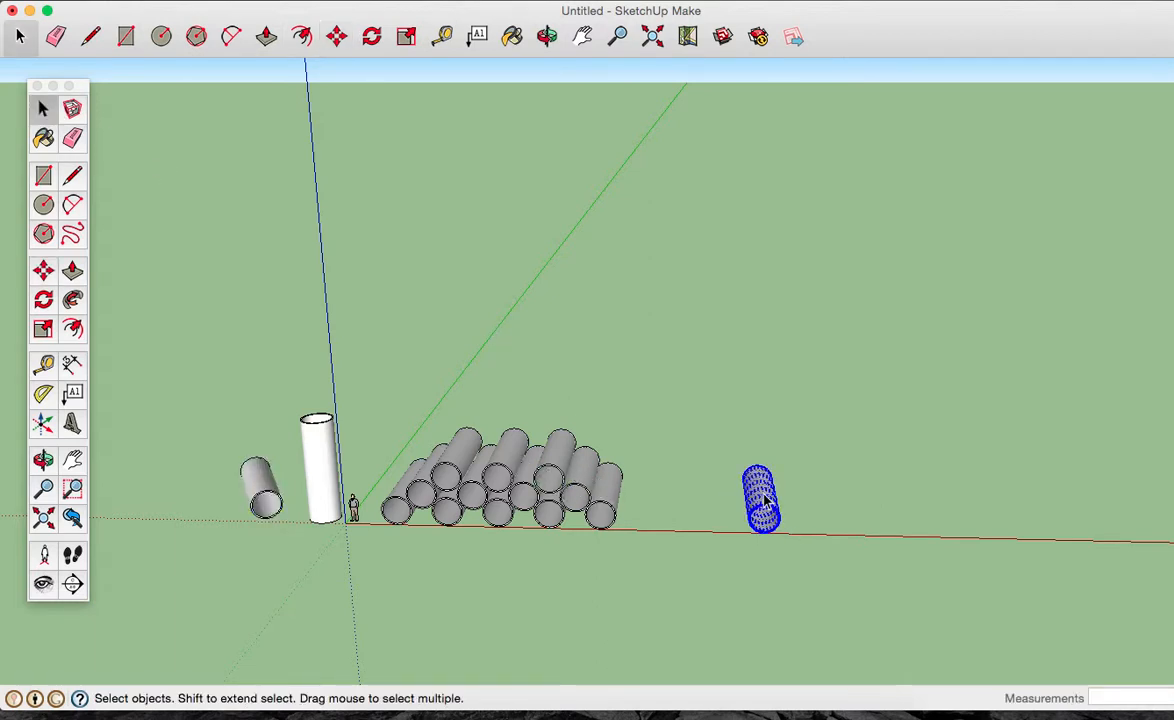
scroll(764, 500, "down", 3)
scroll(764, 500, "up", 6)
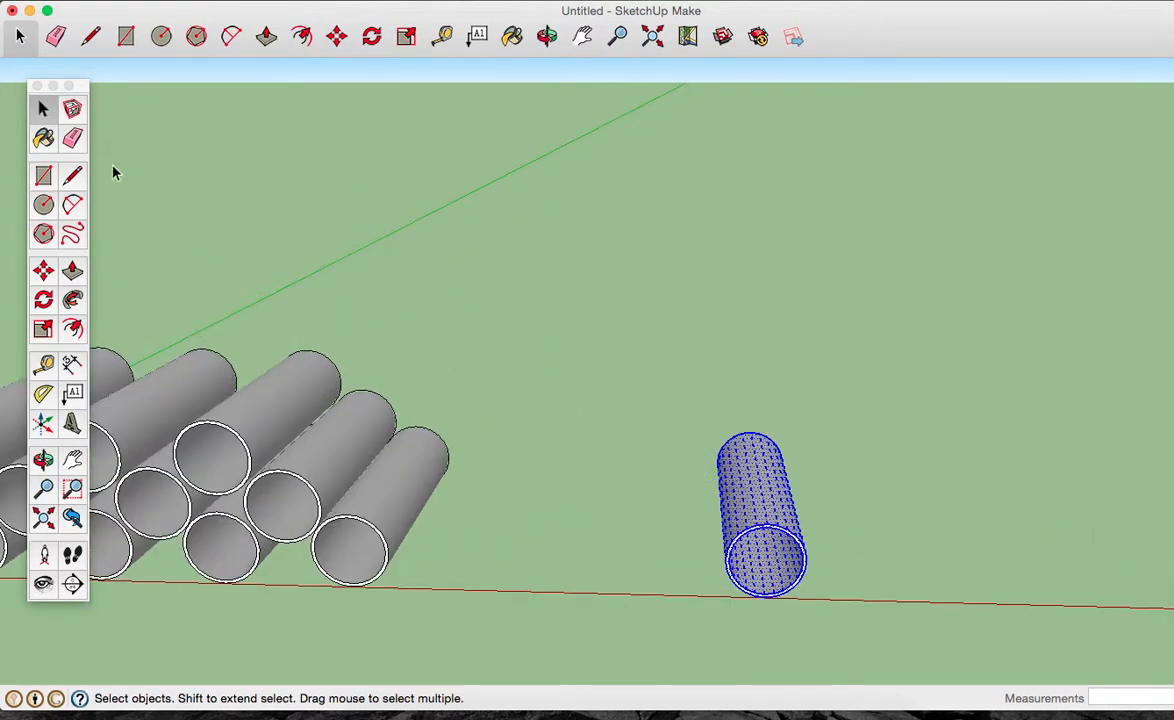
left_click(368, 38)
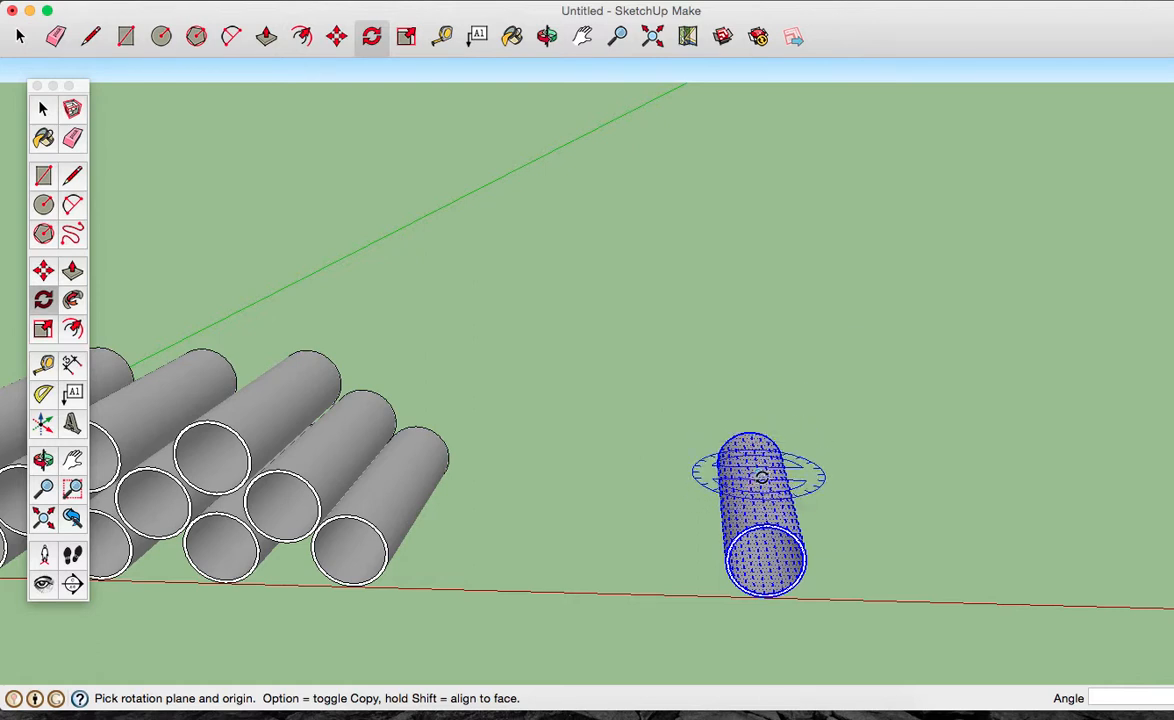
left_click(761, 477)
left_click(763, 522)
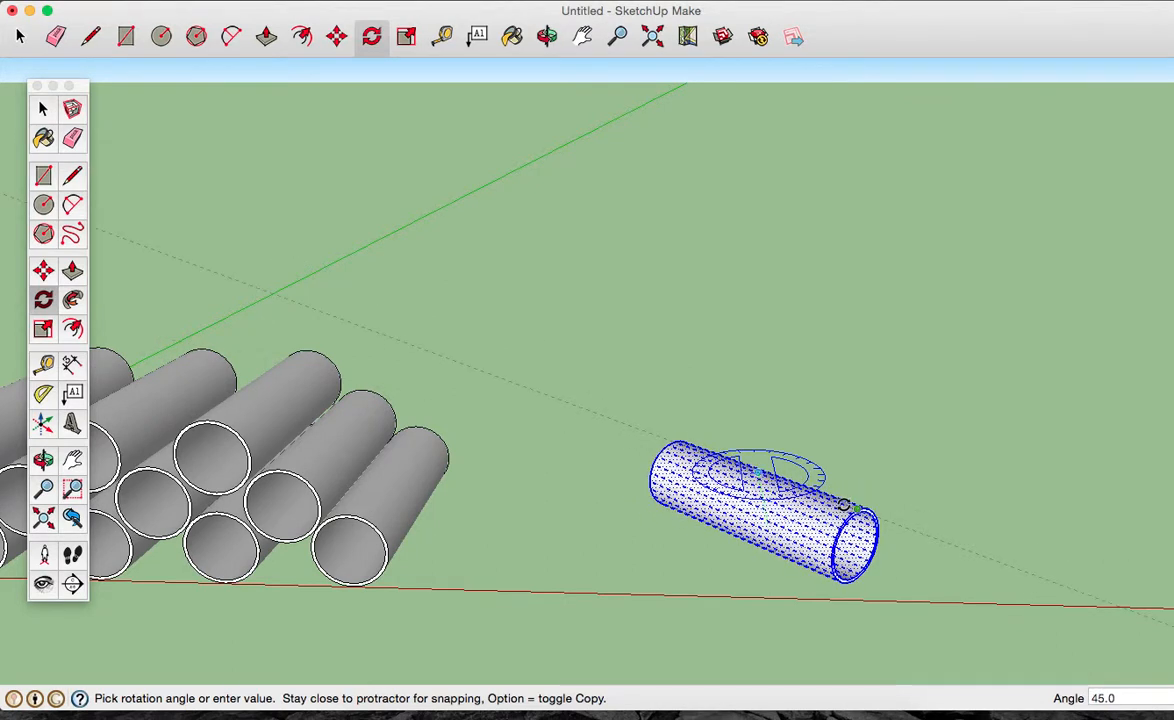
left_click(843, 505)
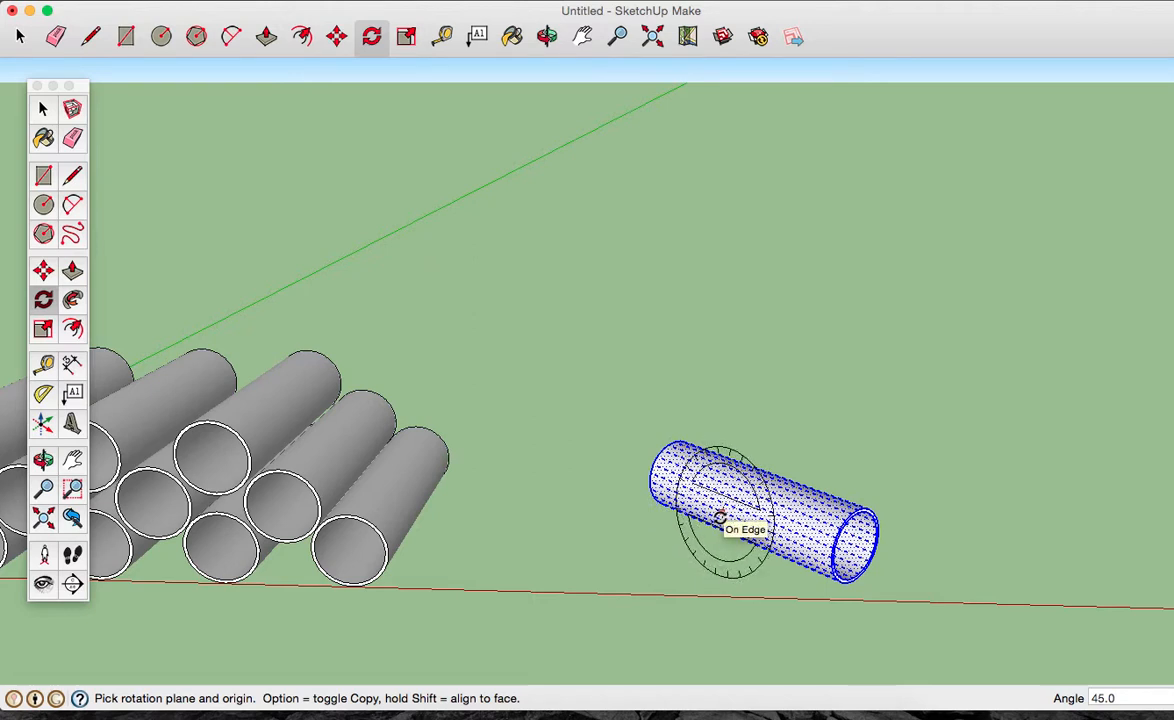
Tilt the selected pipe about 40.6° in a vertical plane, around a point on its lower side edge with the base line toward its back end.
left_click(720, 516)
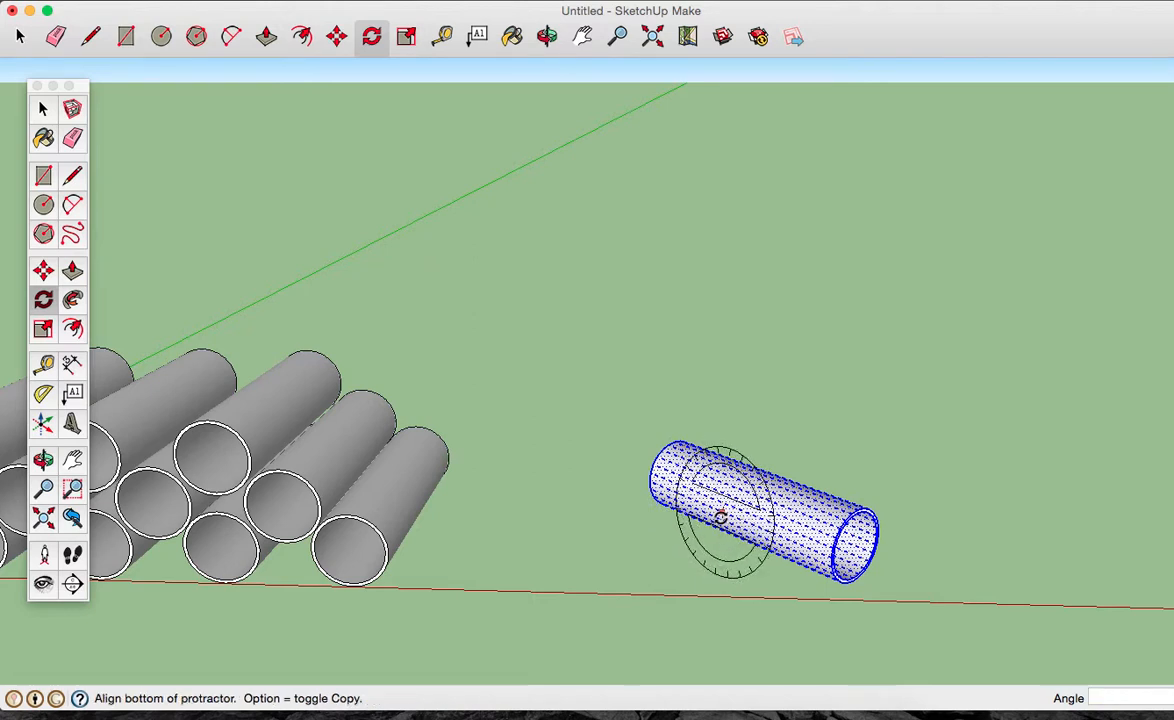
left_click(652, 476)
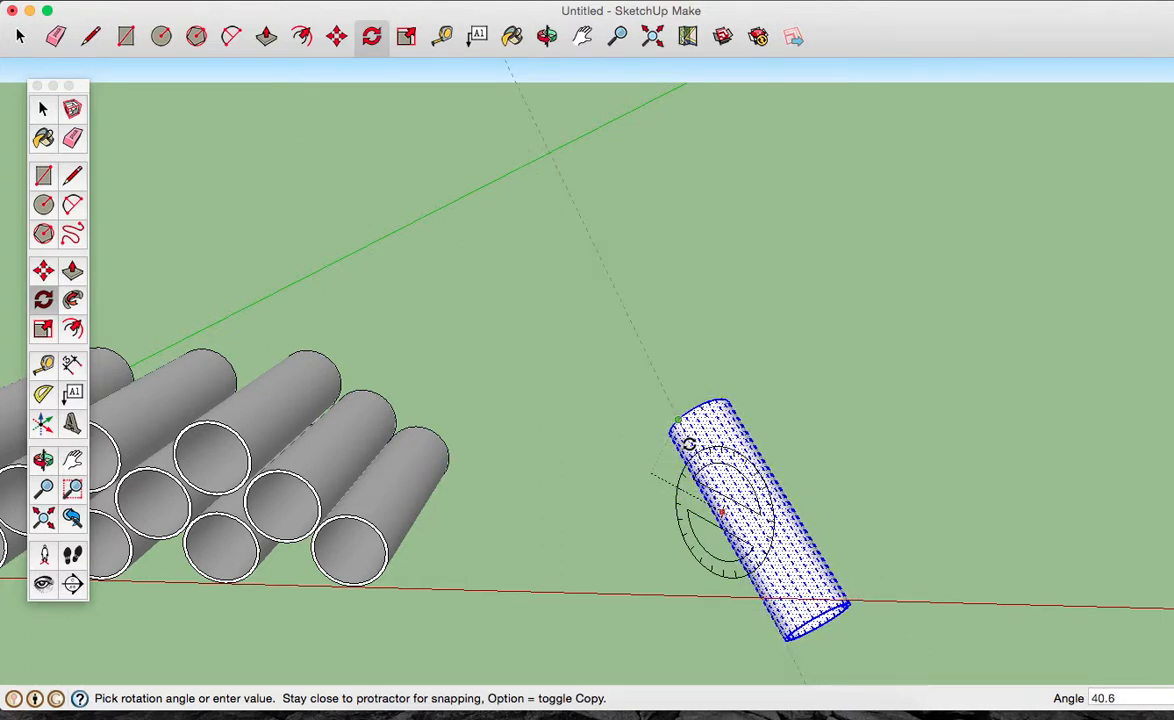
left_click(689, 443)
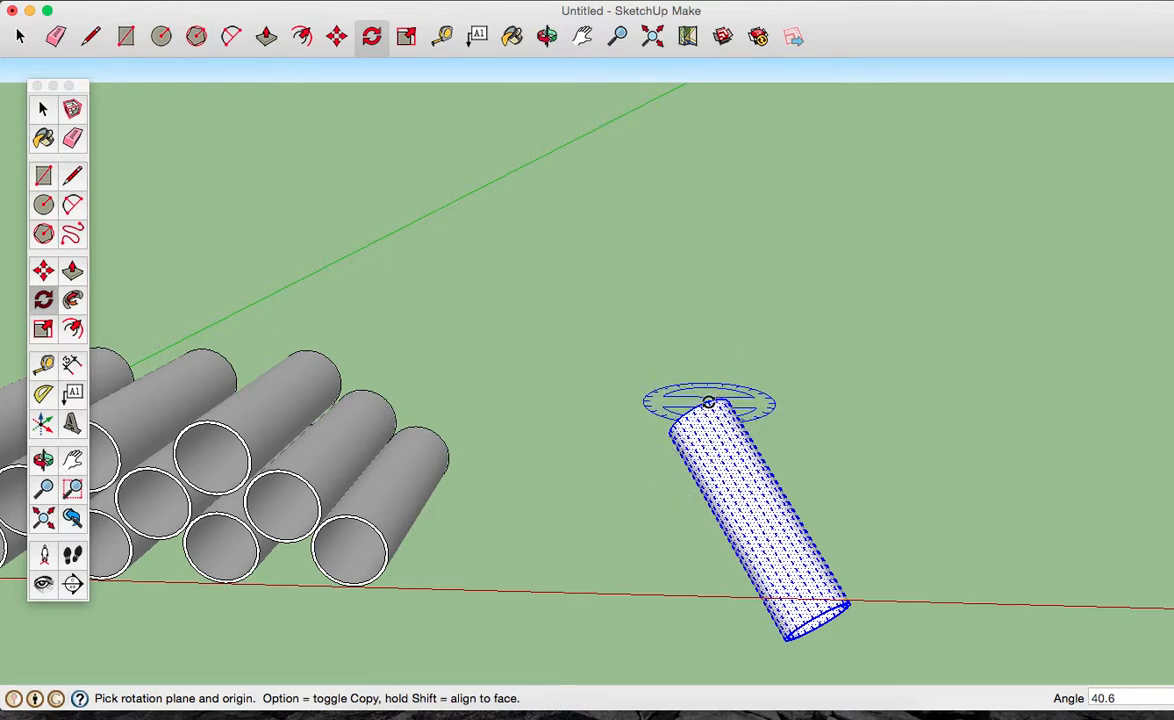
Rotate the tilted pipe 30° in a horizontal plane around a point at its raised end.
left_click_drag(708, 402, 737, 407)
left_click(738, 408)
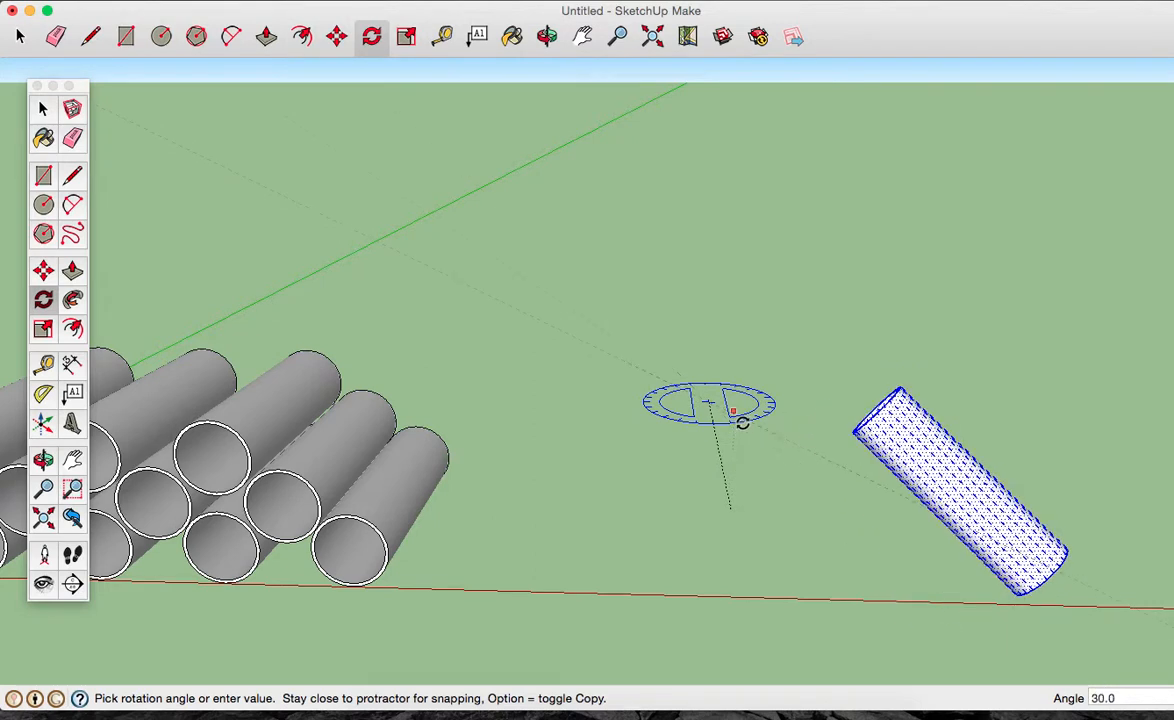
left_click(743, 421)
Move the tilted pipe about 36' 10" along the red axis toward the stack, gripping it by its lowest point.
key("m")
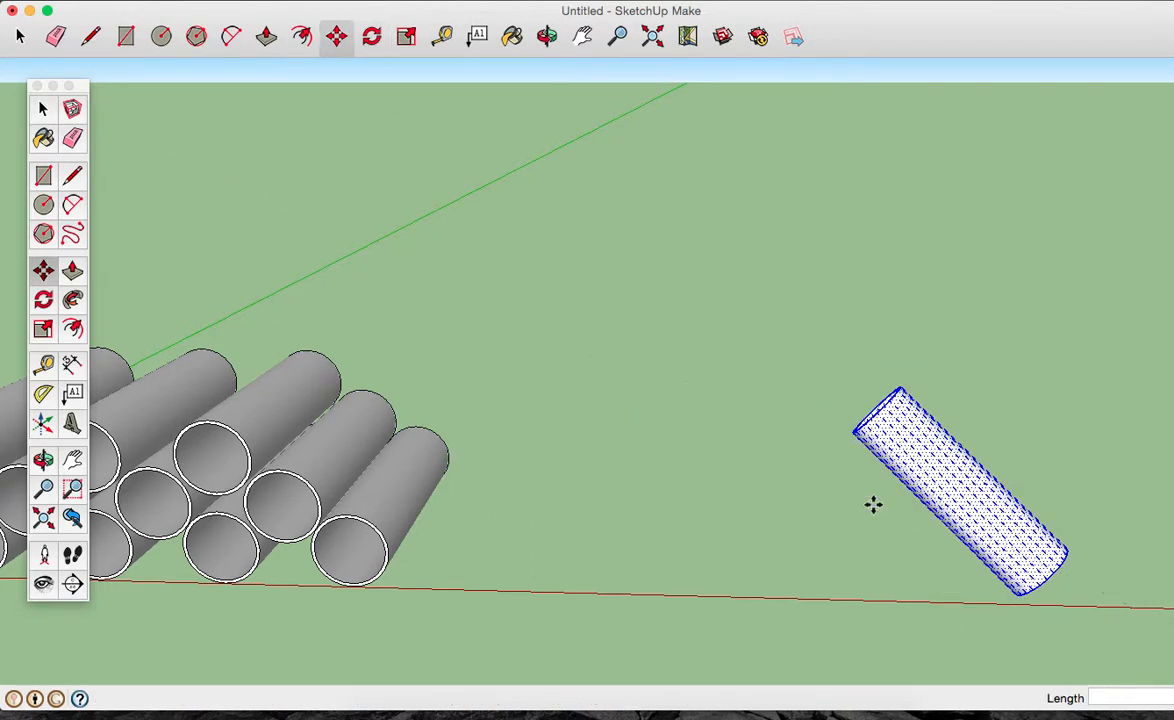
left_click(1020, 595)
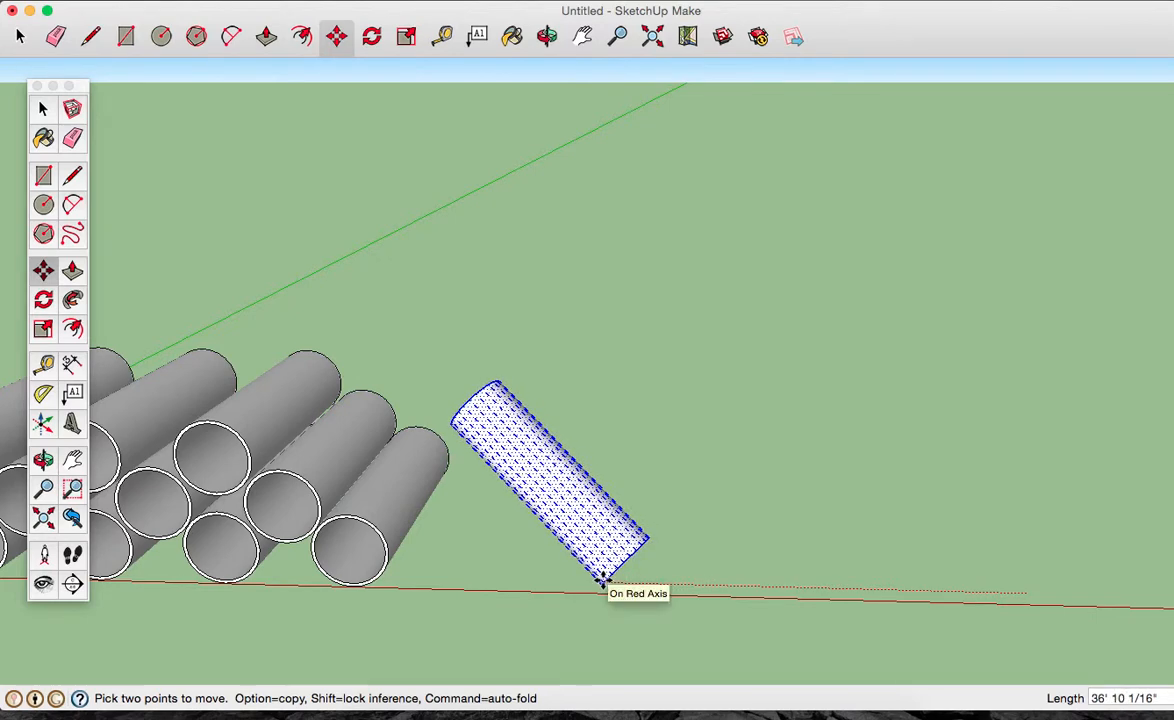
left_click(602, 582)
Try to move the tilted pipe about 23' to the red axis beside the stack, and undo that move.
middle_click_drag(733, 546, 330, 524)
middle_click_drag(820, 487, 475, 486)
mouse_move(671, 390)
middle_mouse_down()
mouse_move(671, 419)
mouse_move(451, 432)
mouse_move(409, 477)
middle_mouse_up()
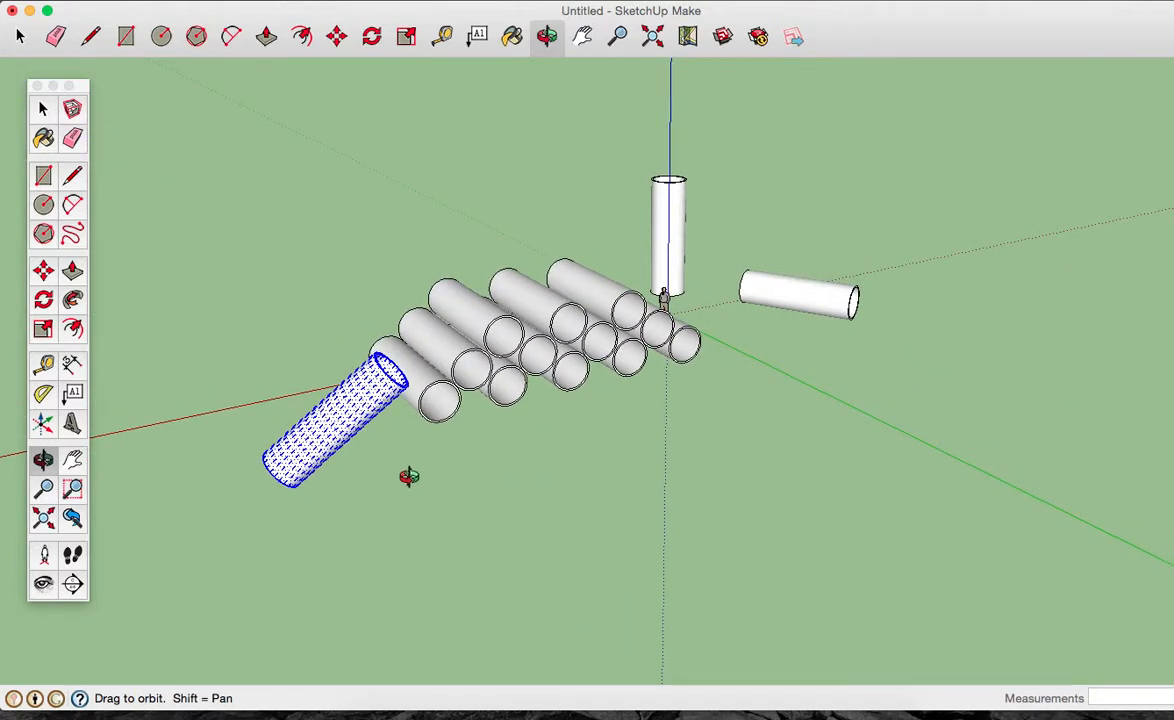
key("m")
left_click(282, 482)
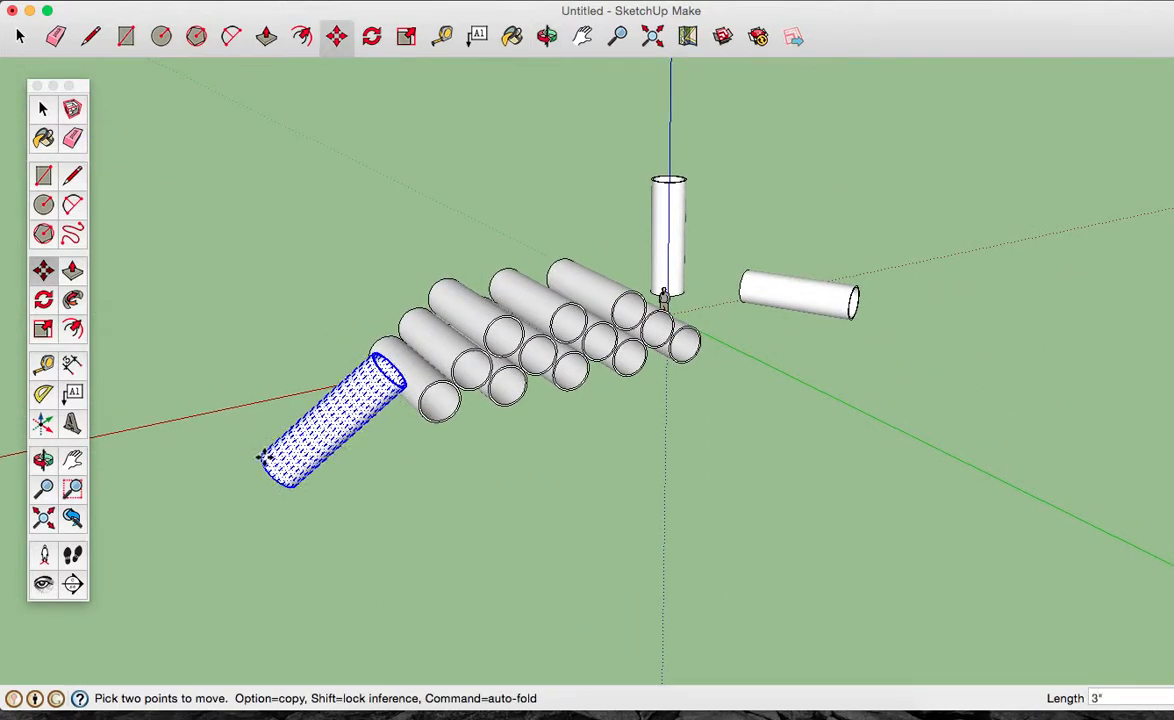
left_click(238, 420)
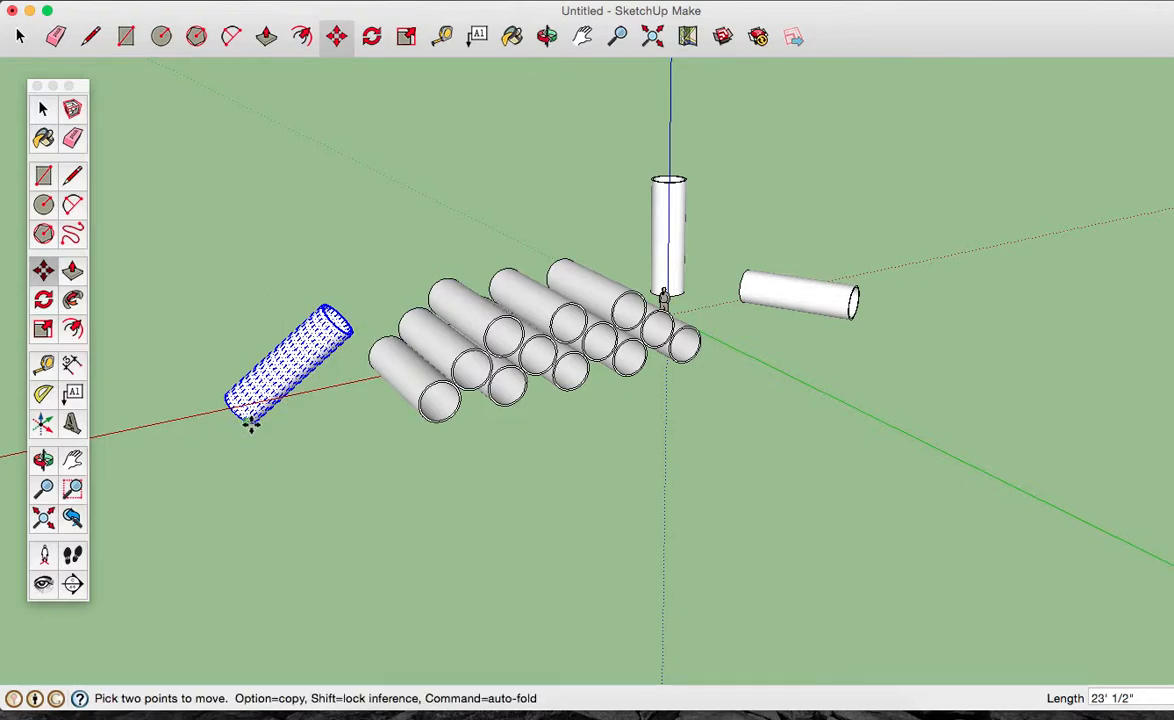
key("o")
left_click_drag(231, 427, 998, 524)
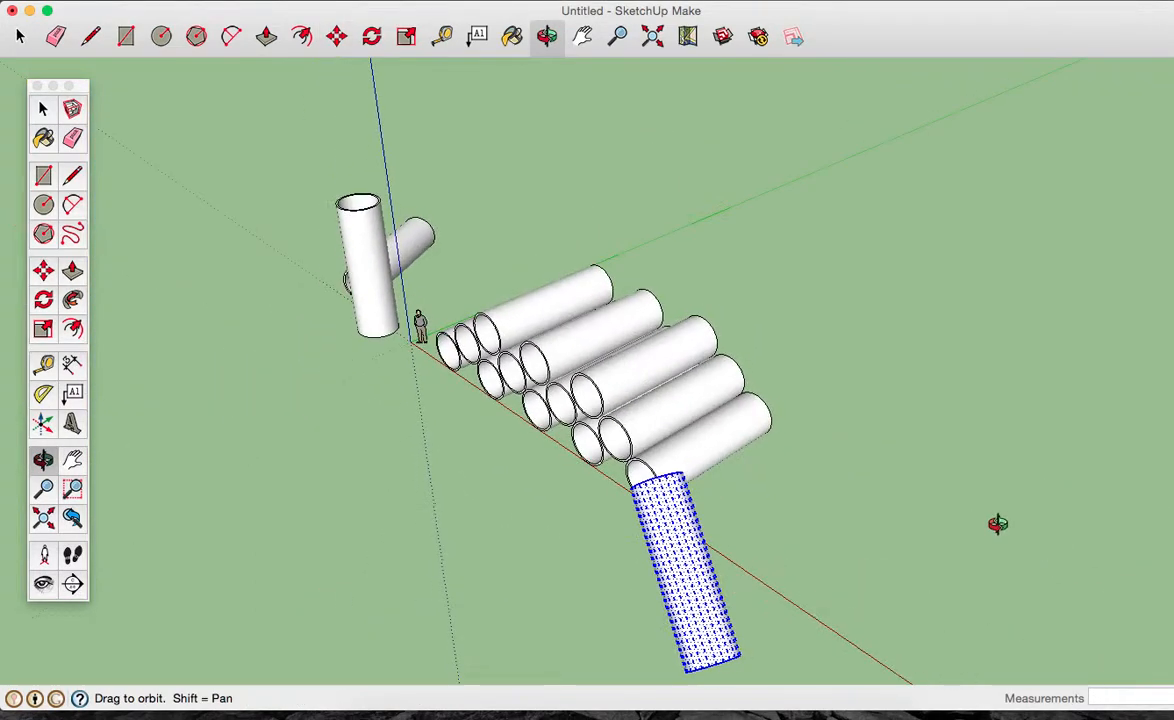
key("super+z")
Move the tilted pipe about 6' by its lowest point, bringing it closer to the end of the stack.
key("m")
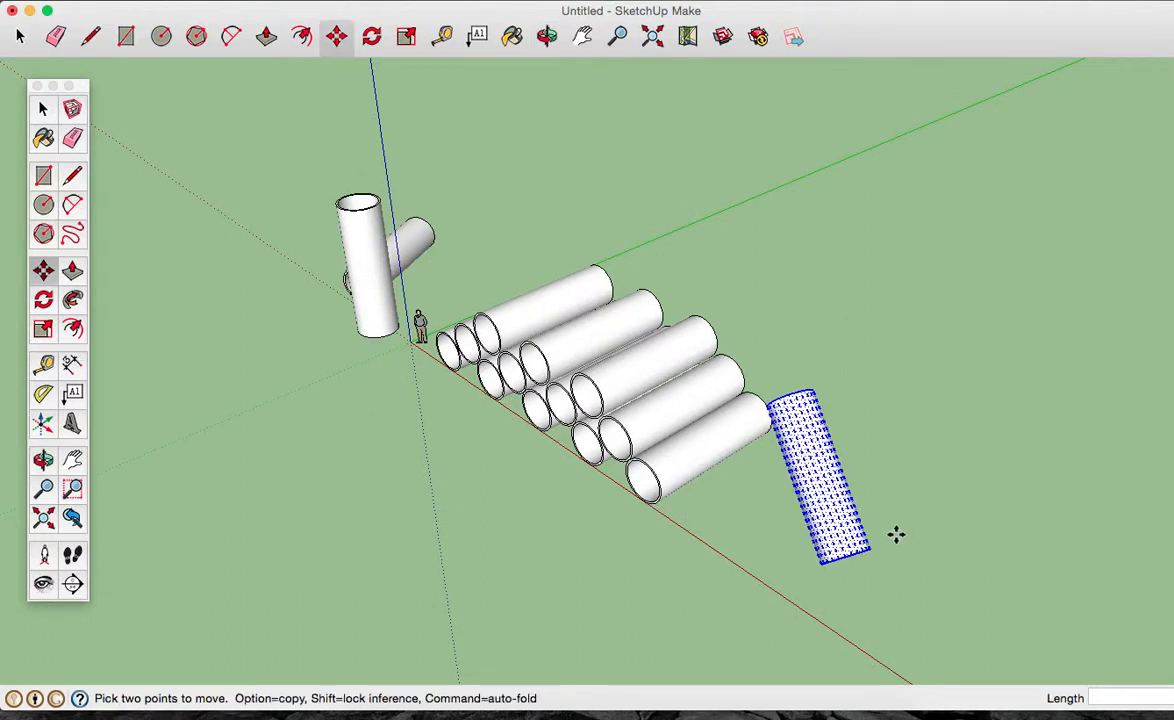
left_click(828, 563)
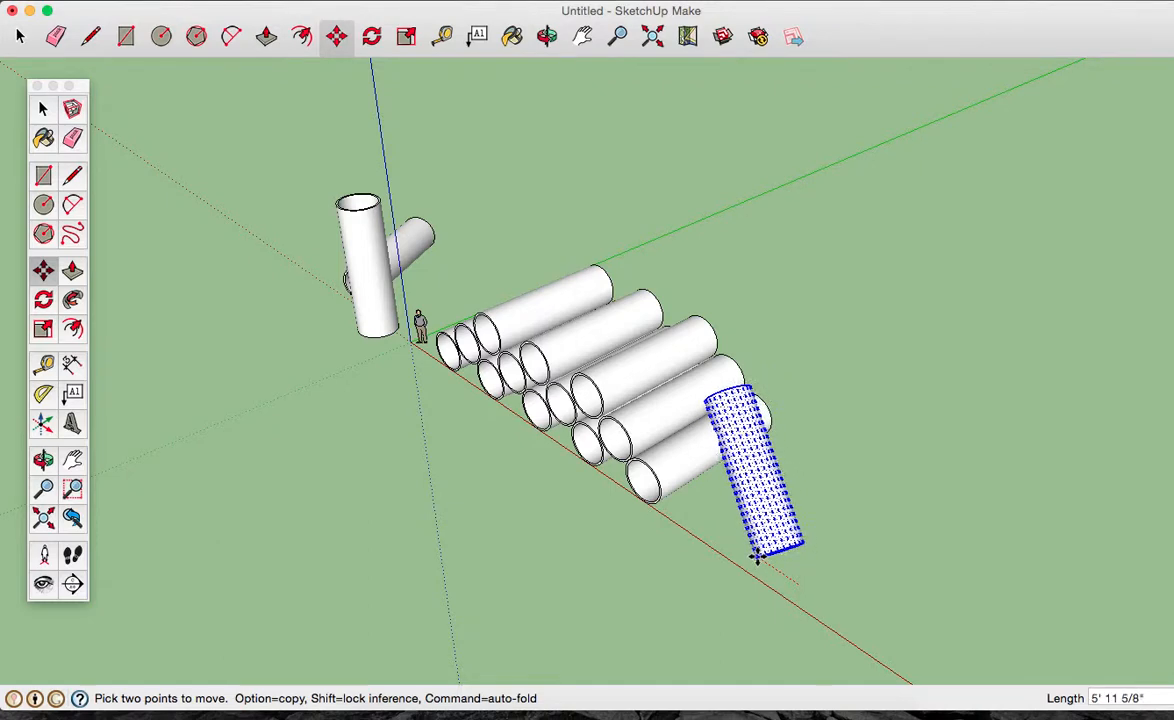
left_click(757, 556)
Move the tilted pipe up along the blue axis, entering a distance of 1.
key("o")
left_click_drag(684, 534, 890, 432)
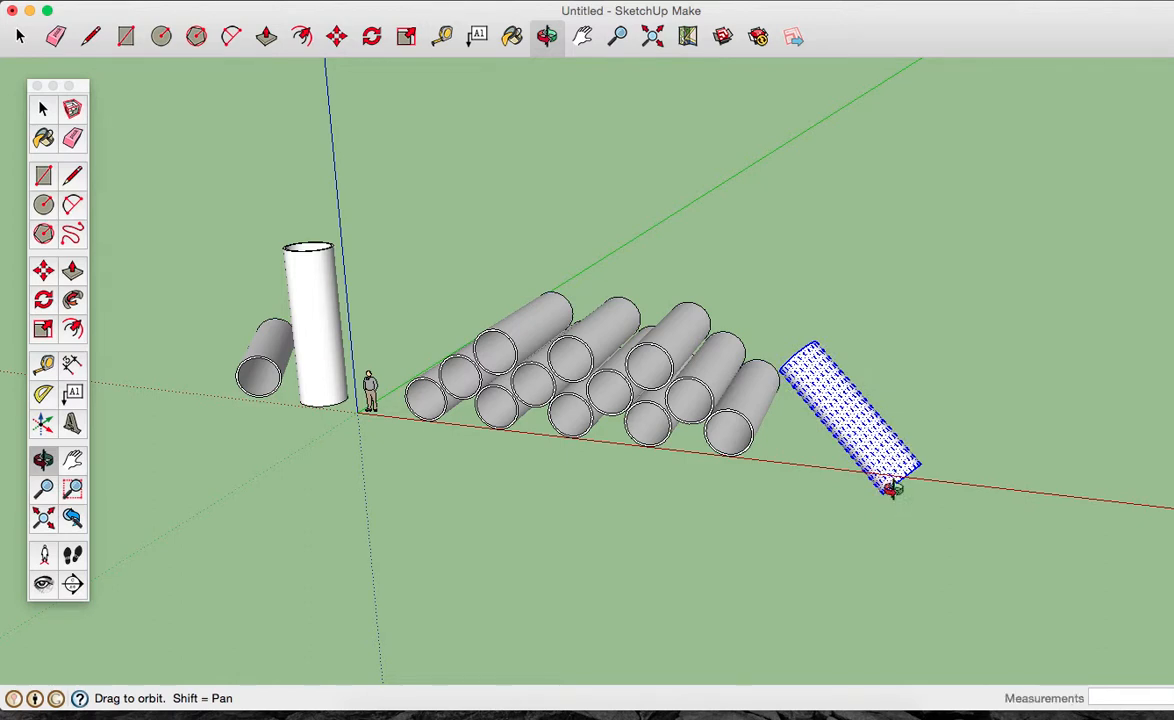
key("m")
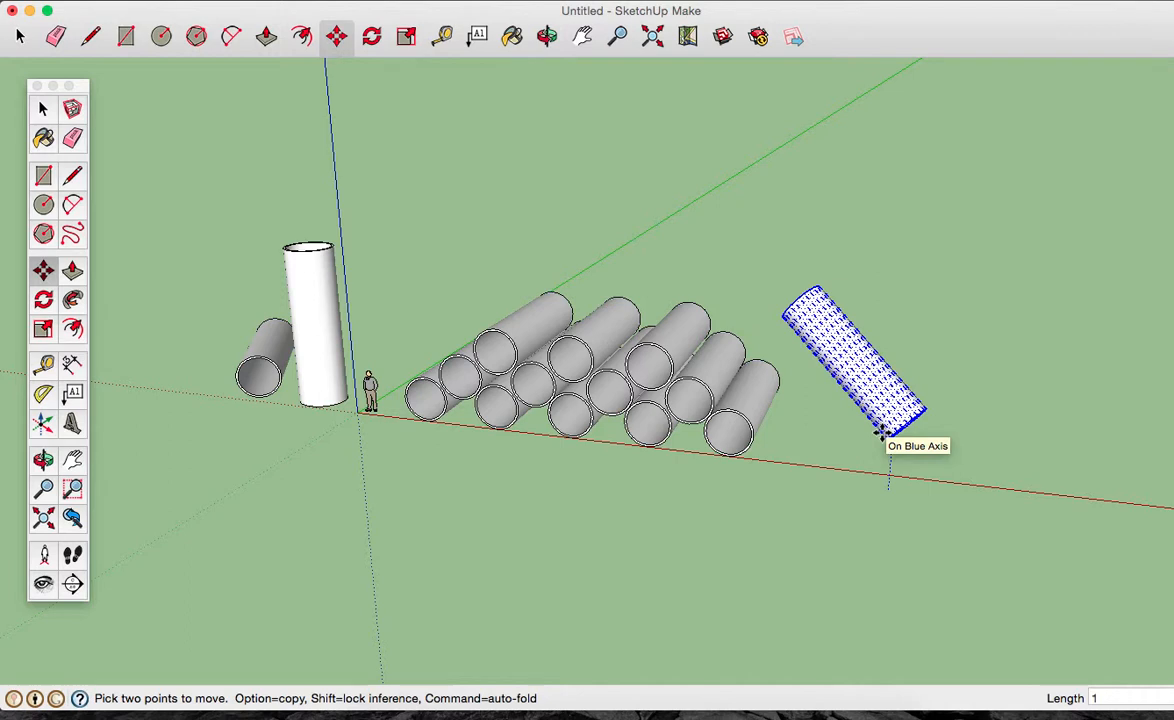
key("Return")
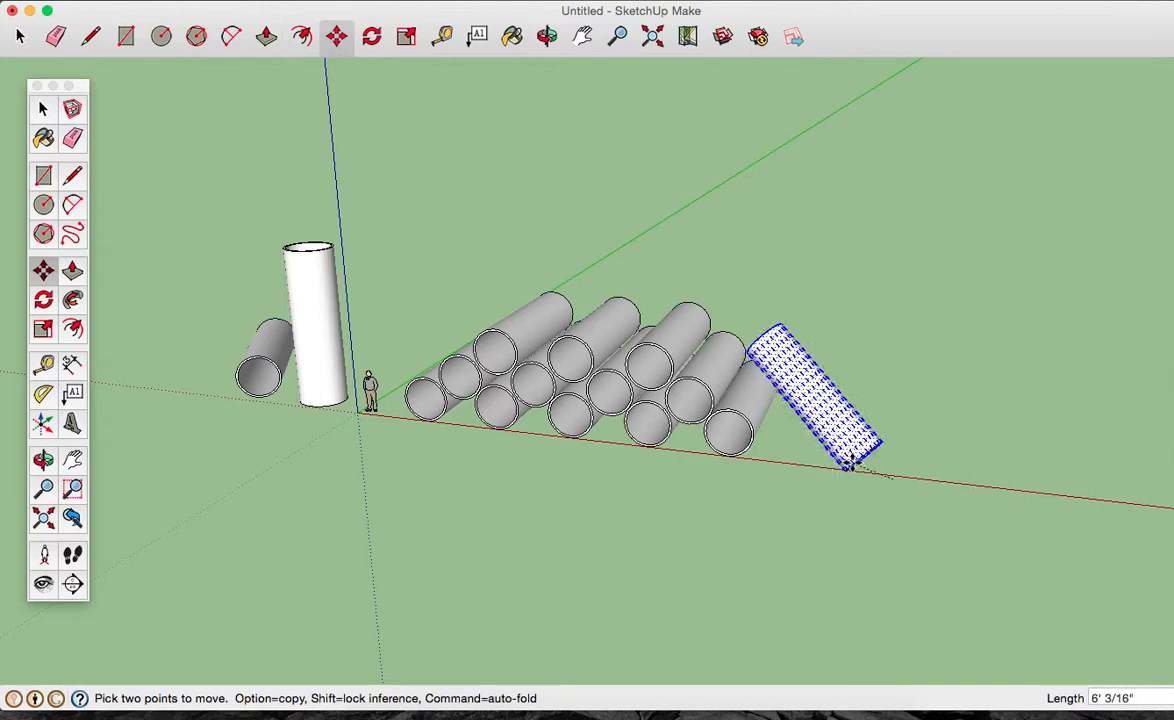
Raise the tilted pipe about 3' 10" along the blue axis and shift it about 3' 7" toward the stack so it leans there.
middle_click_drag(848, 466, 917, 414)
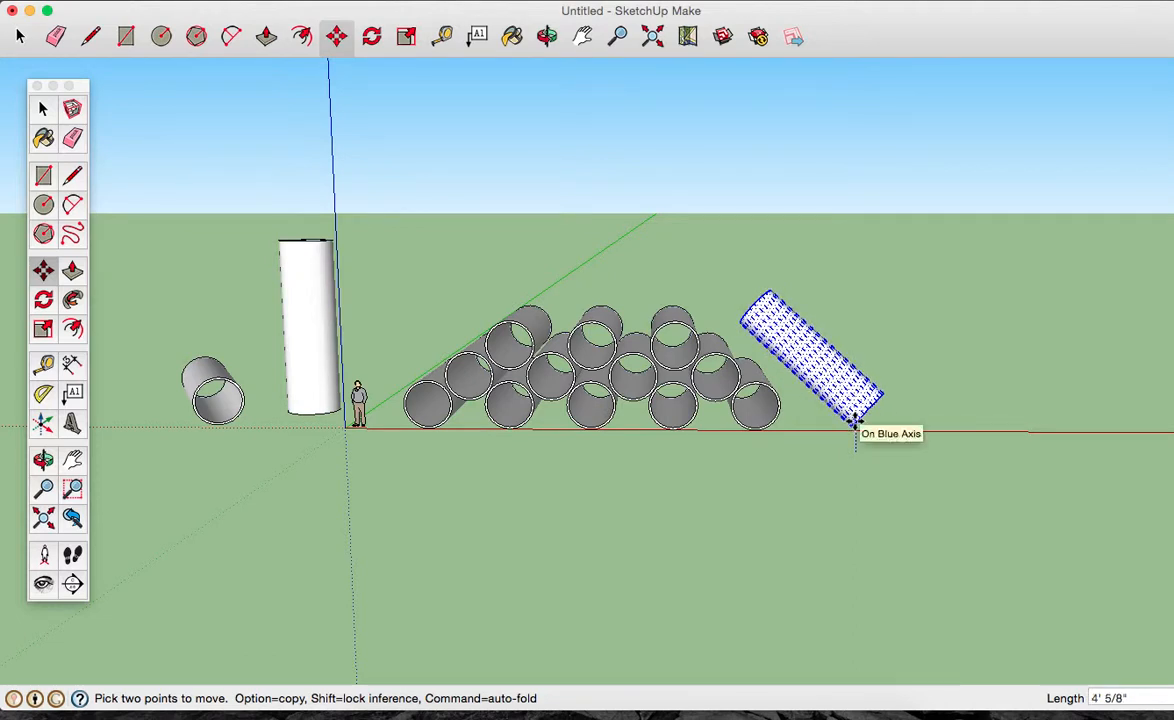
left_click(856, 424)
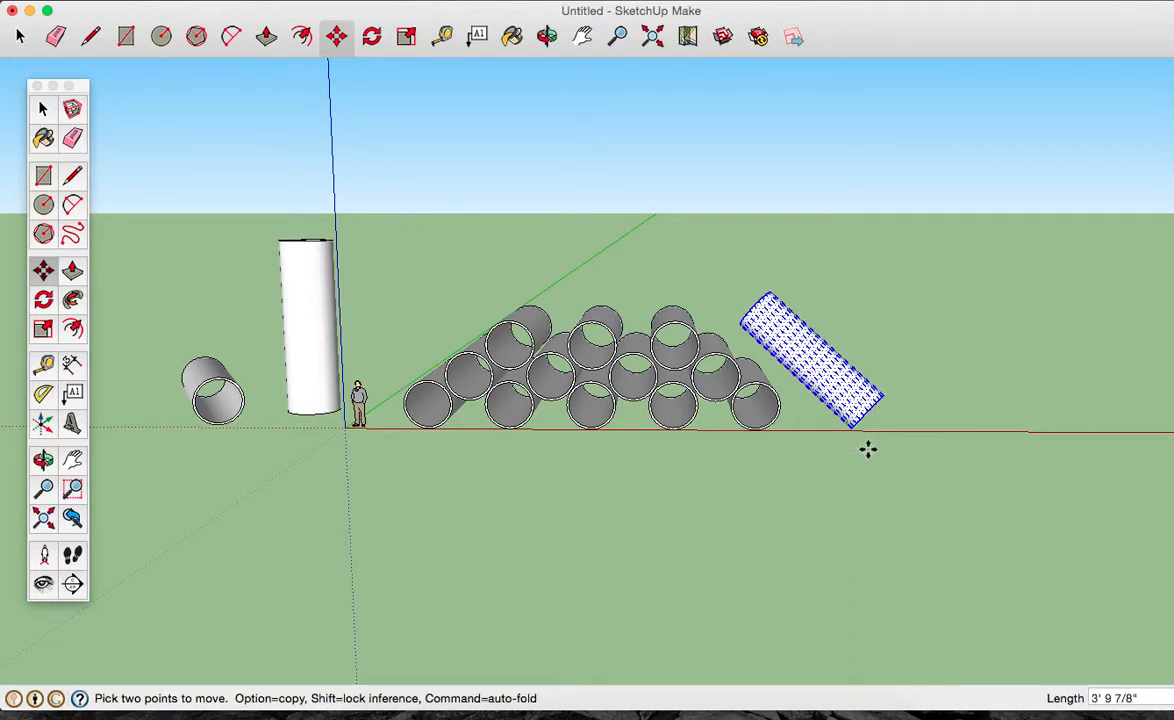
left_click(853, 422)
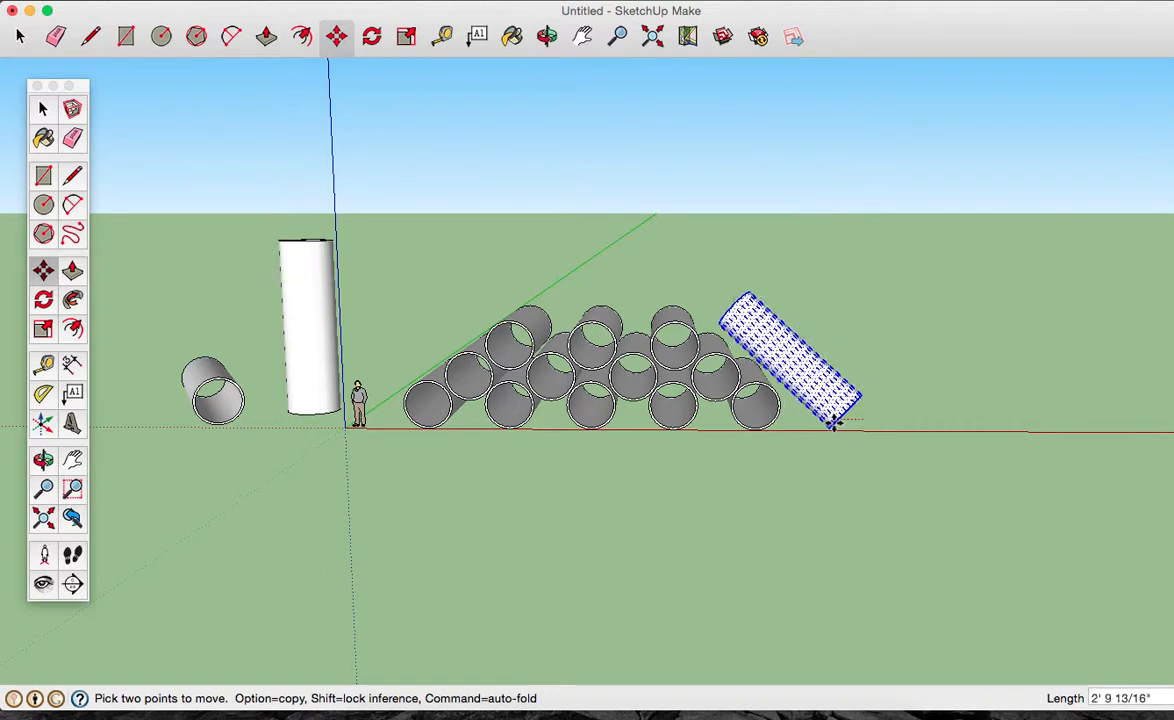
left_click(830, 425)
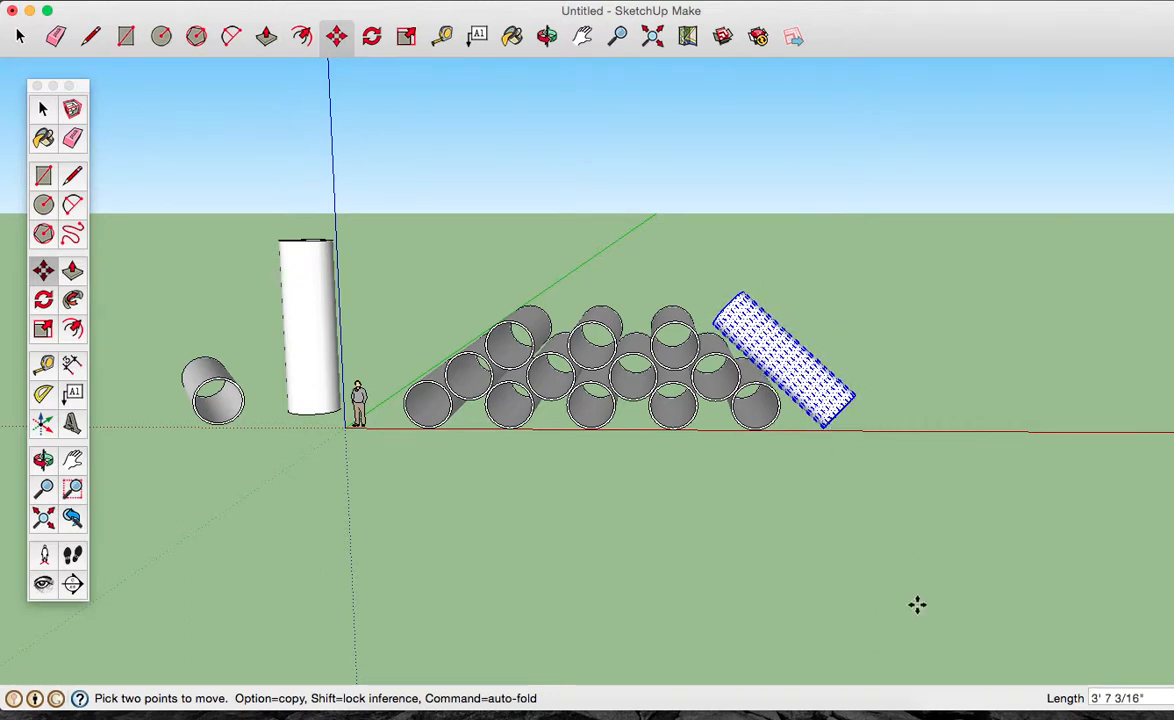
key("o")
left_click_drag(1001, 492, 1103, 482)
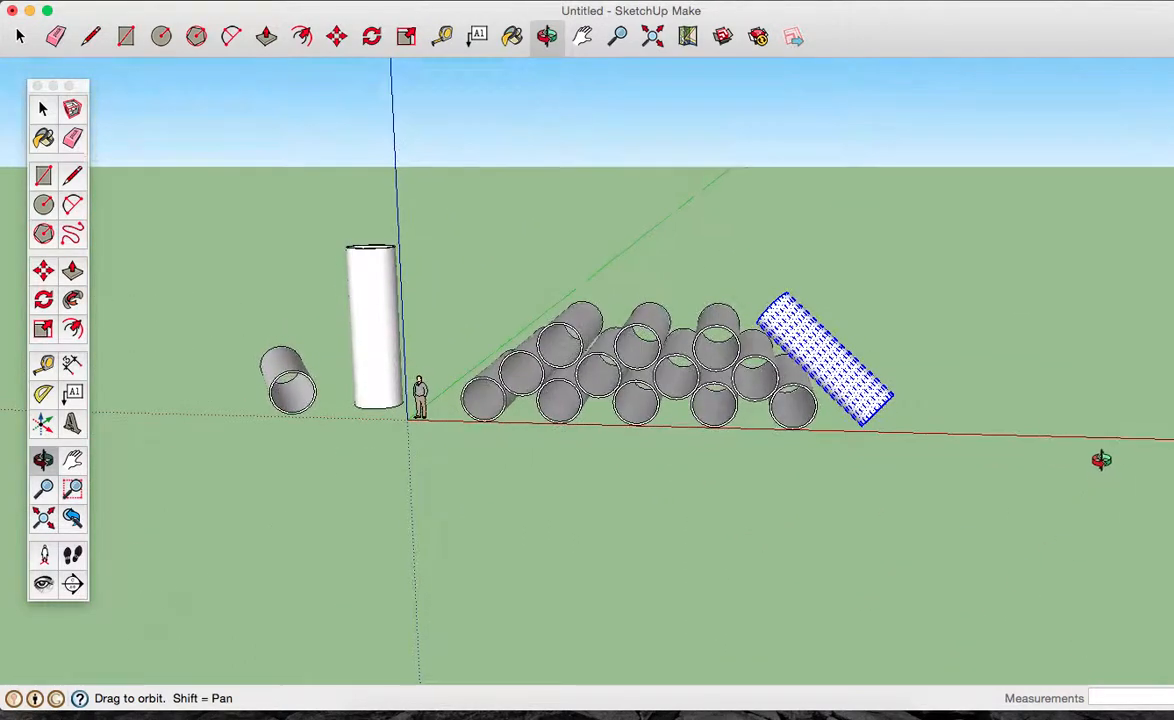
left_click_drag(836, 556, 849, 481)
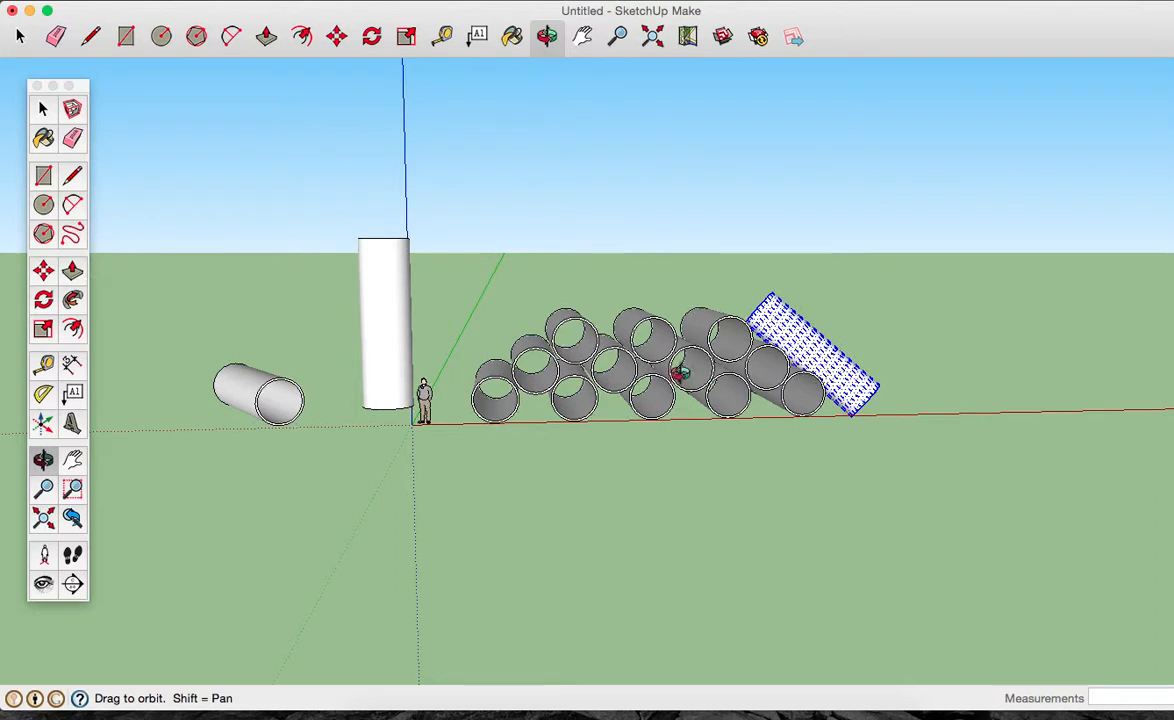
left_click_drag(726, 524, 675, 537)
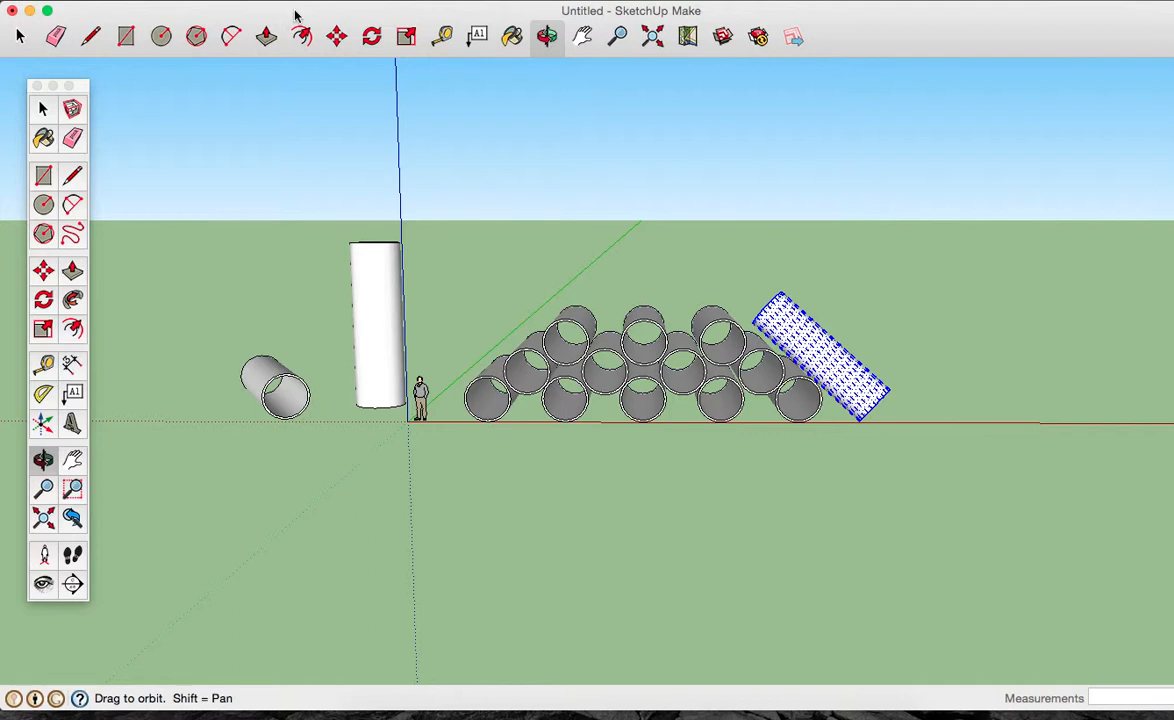
left_click(135, 0)
mouse_move(70, 0)
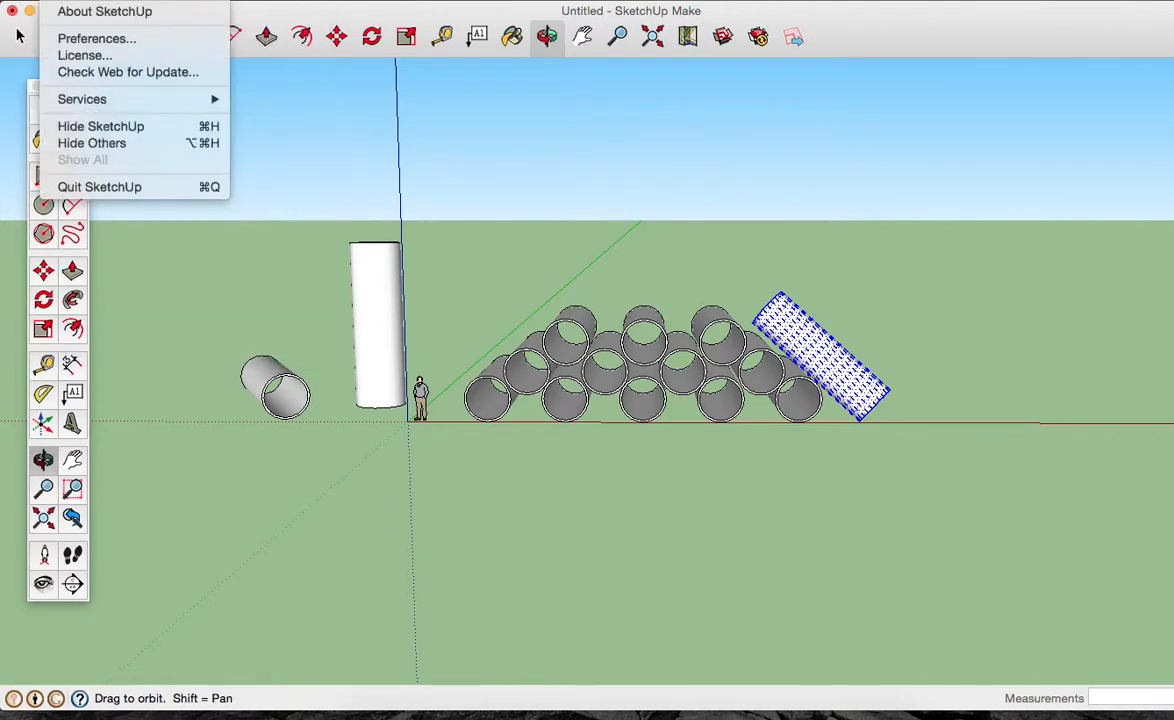